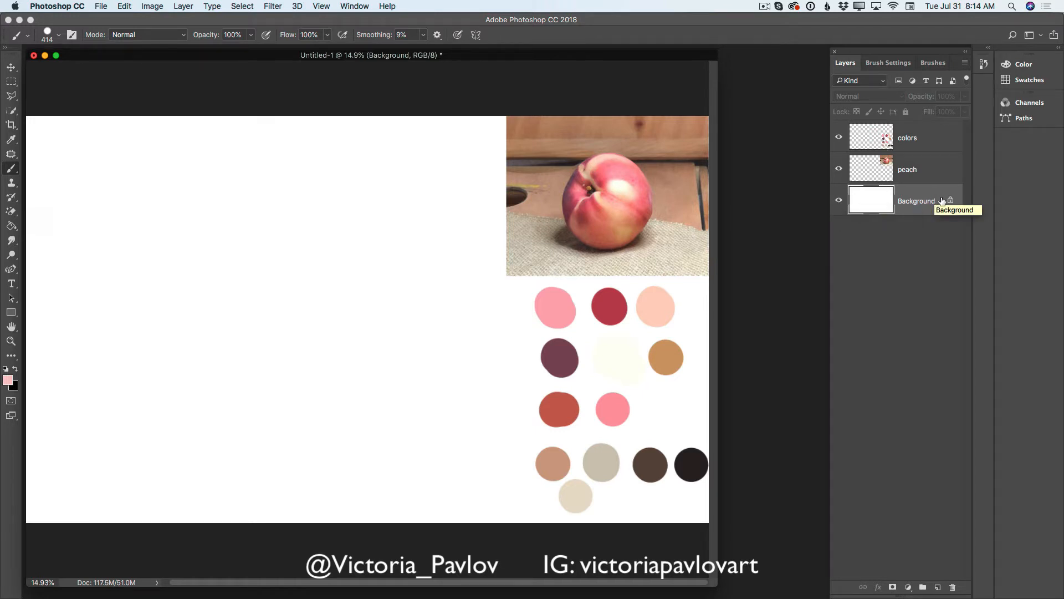
# - Preview the peach and colors layers by hiding and showing each, and add an empty layer above Background
pyautogui.click(839, 169)
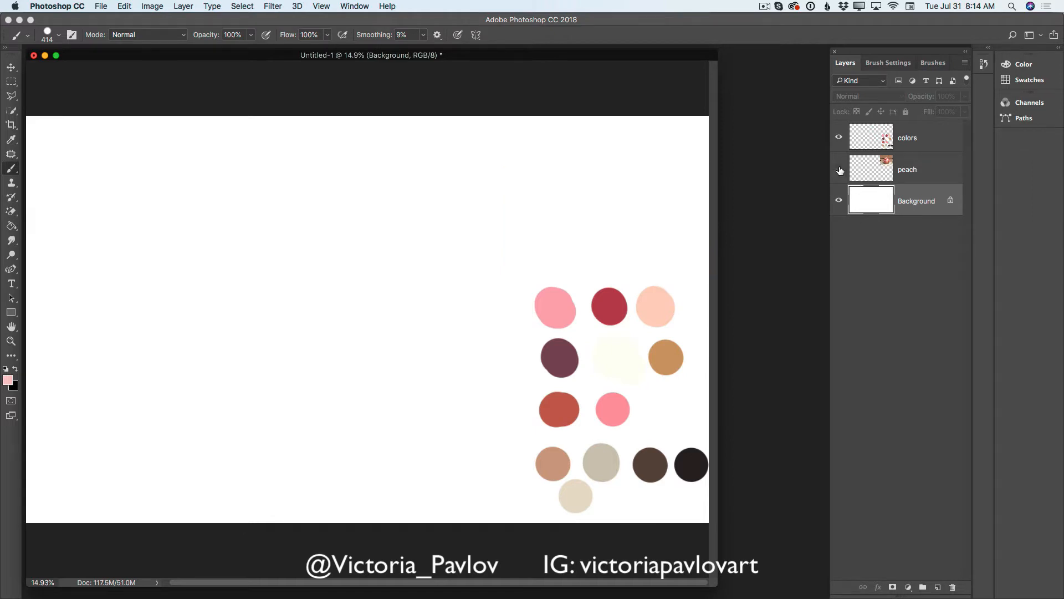
pyautogui.click(839, 169)
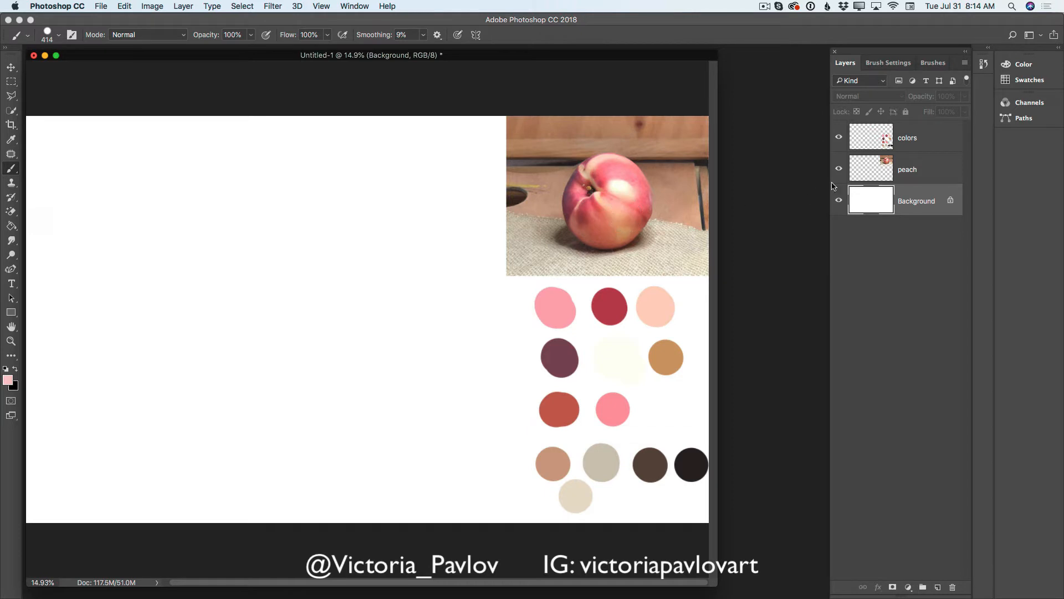
pyautogui.click(840, 139)
pyautogui.click(839, 139)
pyautogui.click(937, 588)
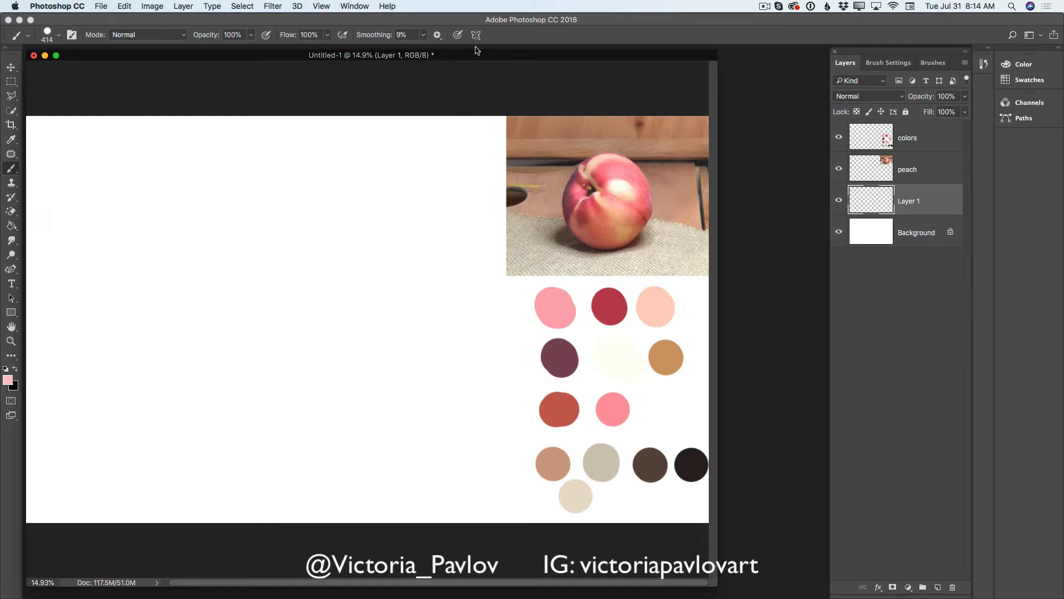
# - Review the selected Hard Round brush preset, its brush settings and its smoothing options
pyautogui.click(928, 63)
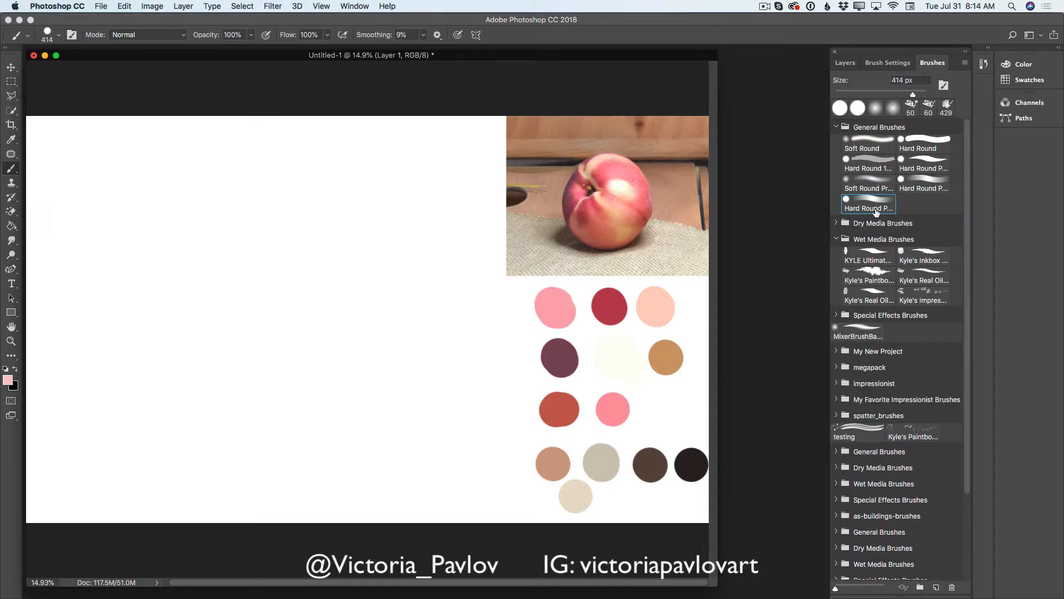
pyautogui.click(875, 64)
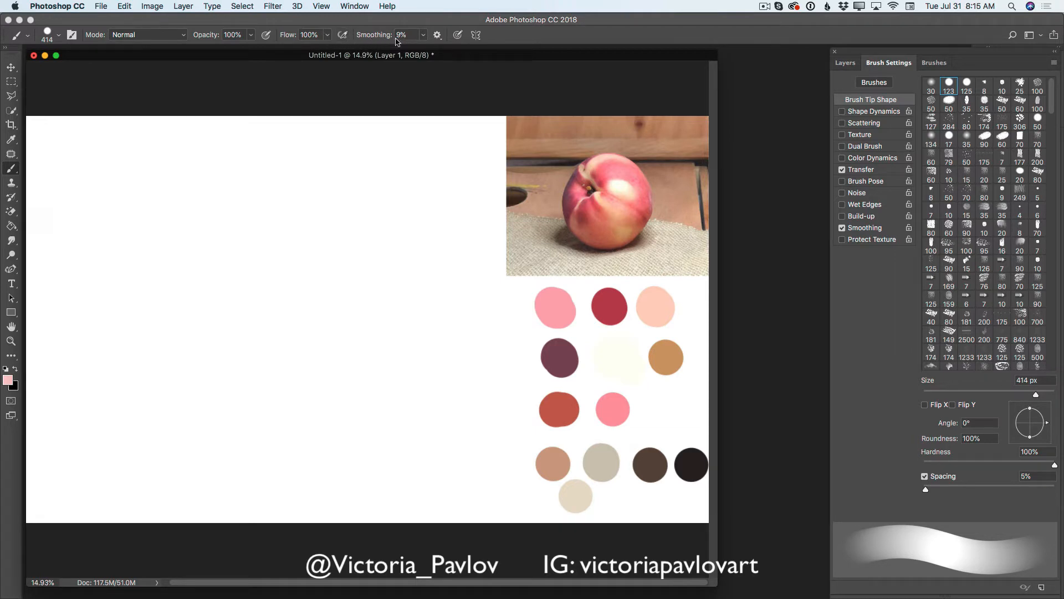
pyautogui.click(423, 35)
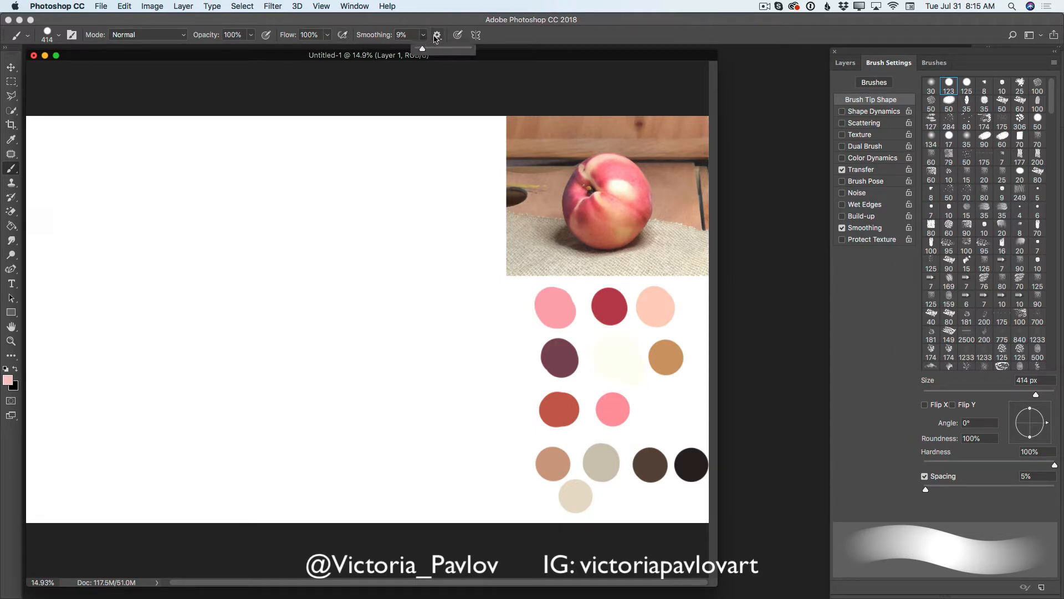
pyautogui.click(436, 36)
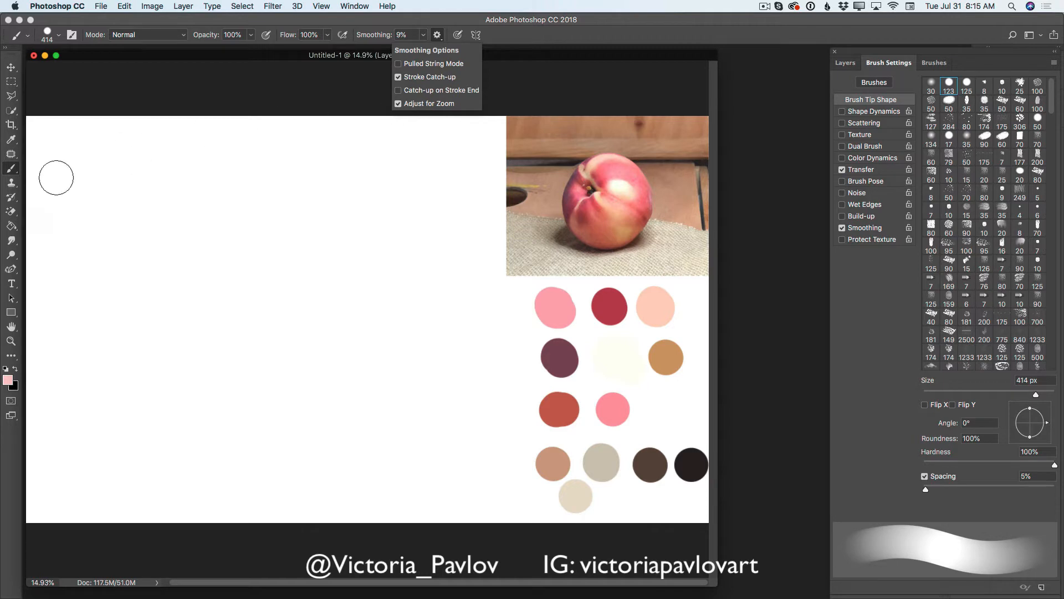
pyautogui.click(14, 168)
pyautogui.click(841, 67)
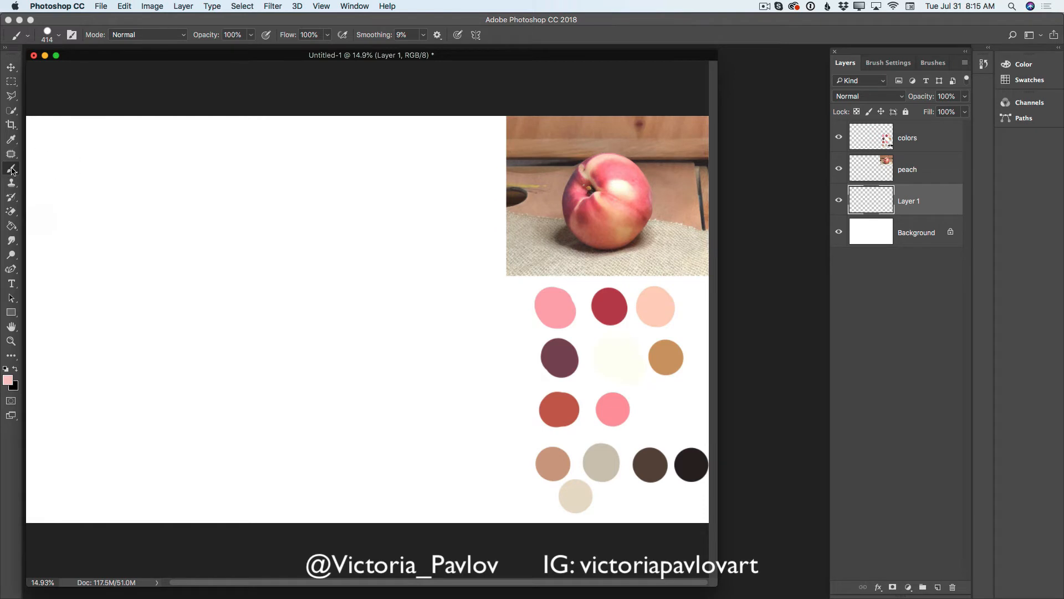
# - Outline a large round peach on the blank canvas area with a 100 px brush in the light peach swatch color
pyautogui.click(11, 139)
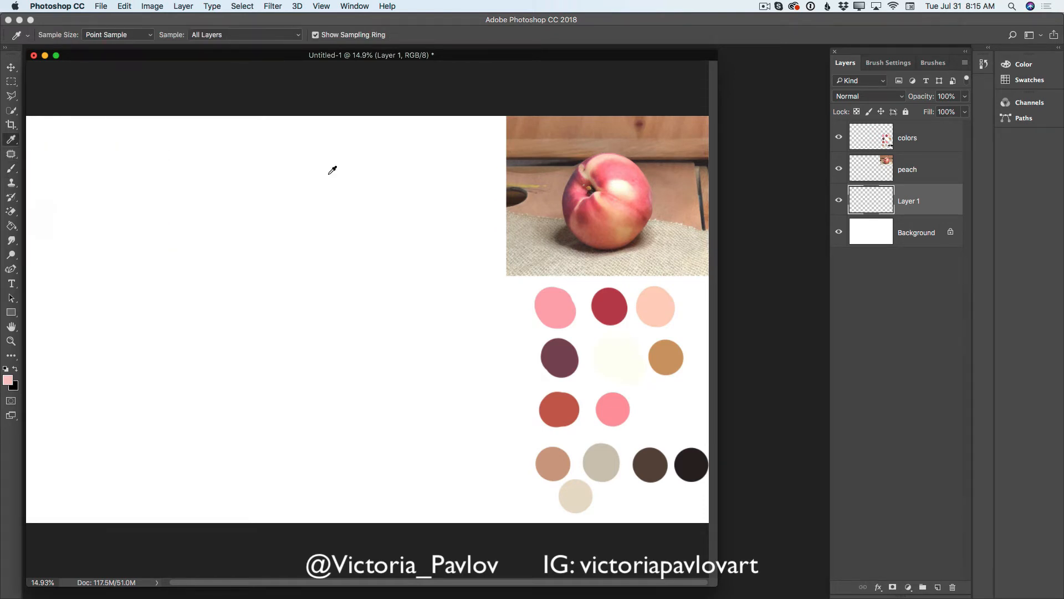
pyautogui.click(660, 305)
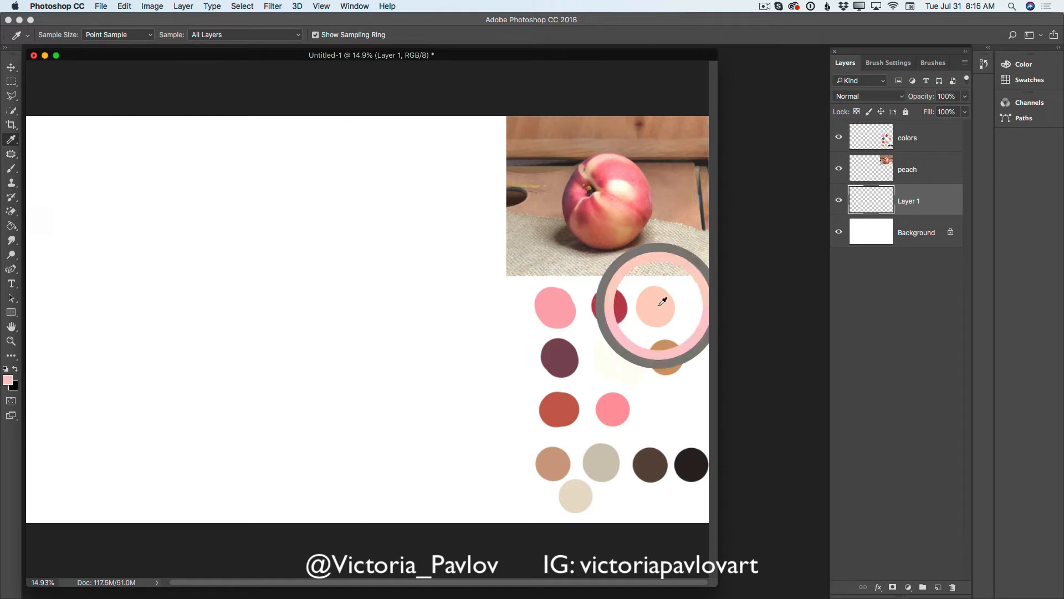
pyautogui.click(11, 169)
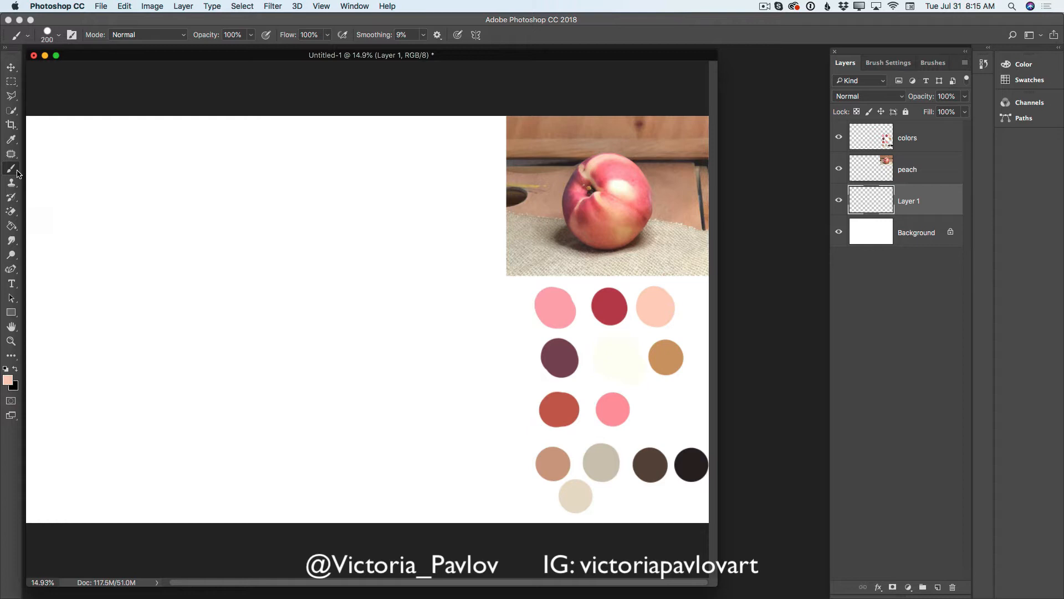
pyautogui.press('[')
pyautogui.press('[')
pyautogui.press('[')
pyautogui.press('[')
pyautogui.moveTo(174, 226)
pyautogui.mouseDown()
pyautogui.moveTo(258, 208)
pyautogui.moveTo(281, 210)
pyautogui.moveTo(225, 214)
pyautogui.moveTo(270, 211)
pyautogui.moveTo(335, 234)
pyautogui.moveTo(301, 209)
pyautogui.moveTo(286, 225)
pyautogui.moveTo(366, 272)
pyautogui.moveTo(398, 323)
pyautogui.moveTo(370, 282)
pyautogui.moveTo(391, 330)
pyautogui.moveTo(356, 270)
pyautogui.moveTo(397, 340)
pyautogui.moveTo(389, 334)
pyautogui.moveTo(394, 371)
pyautogui.moveTo(388, 328)
pyautogui.moveTo(393, 378)
pyautogui.moveTo(359, 431)
pyautogui.moveTo(389, 388)
pyautogui.moveTo(342, 443)
pyautogui.moveTo(355, 432)
pyautogui.moveTo(261, 456)
pyautogui.mouseUp()
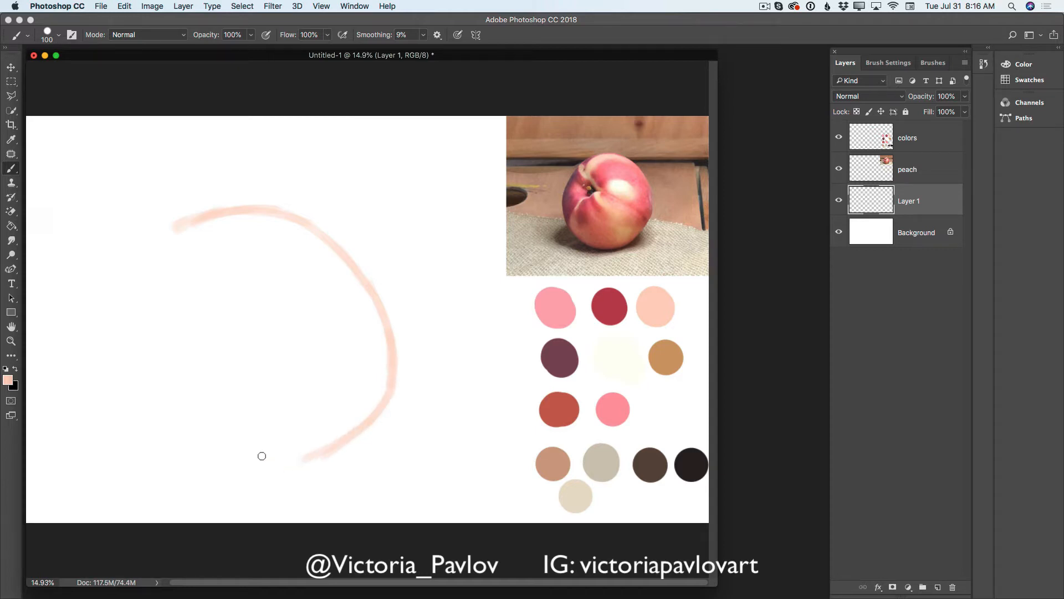
pyautogui.moveTo(207, 214)
pyautogui.mouseDown()
pyautogui.moveTo(135, 255)
pyautogui.moveTo(169, 229)
pyautogui.moveTo(137, 245)
pyautogui.moveTo(100, 288)
pyautogui.moveTo(174, 226)
pyautogui.moveTo(101, 278)
pyautogui.moveTo(81, 373)
pyautogui.moveTo(88, 328)
pyautogui.moveTo(86, 384)
pyautogui.moveTo(99, 385)
pyautogui.moveTo(85, 366)
pyautogui.moveTo(140, 448)
pyautogui.moveTo(221, 480)
pyautogui.mouseUp()
pyautogui.moveTo(107, 425); pyautogui.dragTo(216, 480)
pyautogui.moveTo(158, 464)
pyautogui.mouseDown()
pyautogui.moveTo(238, 482)
pyautogui.moveTo(299, 471)
pyautogui.moveTo(351, 435)
pyautogui.moveTo(390, 387)
pyautogui.mouseUp()
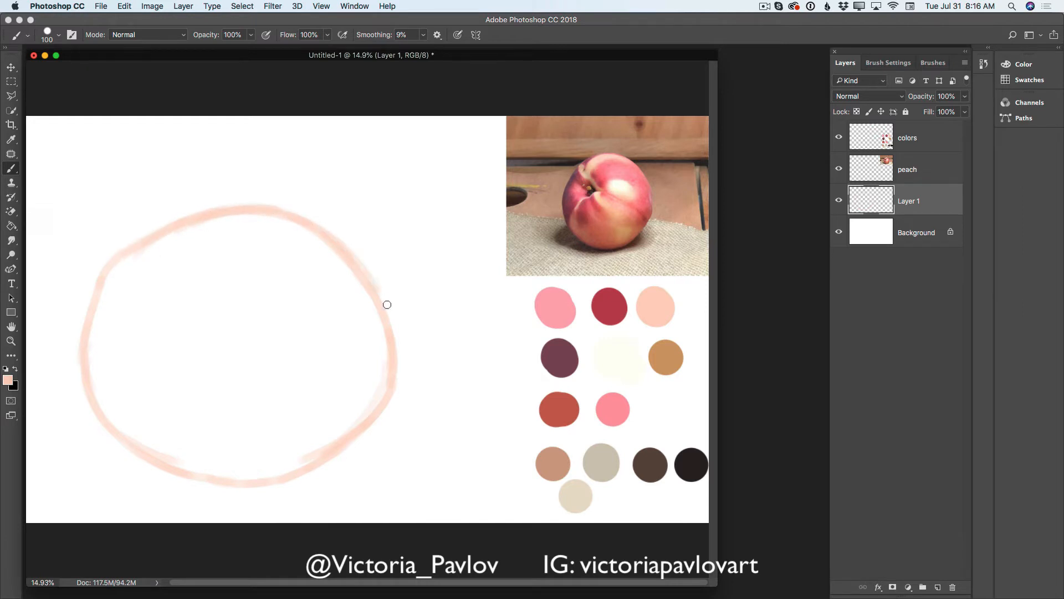
pyautogui.moveTo(349, 256)
pyautogui.mouseDown()
pyautogui.moveTo(395, 339)
pyautogui.moveTo(369, 282)
pyautogui.moveTo(394, 369)
pyautogui.moveTo(373, 299)
pyautogui.moveTo(396, 328)
pyautogui.moveTo(388, 320)
pyautogui.moveTo(404, 371)
pyautogui.moveTo(376, 298)
pyautogui.moveTo(398, 375)
pyautogui.moveTo(400, 350)
pyautogui.moveTo(390, 399)
pyautogui.moveTo(401, 369)
pyautogui.moveTo(389, 406)
pyautogui.moveTo(352, 431)
pyautogui.moveTo(393, 375)
pyautogui.moveTo(375, 424)
pyautogui.moveTo(272, 484)
pyautogui.moveTo(186, 475)
pyautogui.moveTo(257, 494)
pyautogui.moveTo(178, 468)
pyautogui.moveTo(249, 485)
pyautogui.moveTo(198, 481)
pyautogui.moveTo(296, 480)
pyautogui.moveTo(259, 487)
pyautogui.moveTo(311, 471)
pyautogui.moveTo(323, 458)
pyautogui.moveTo(253, 484)
pyautogui.moveTo(341, 446)
pyautogui.moveTo(243, 489)
pyautogui.moveTo(188, 470)
pyautogui.mouseUp()
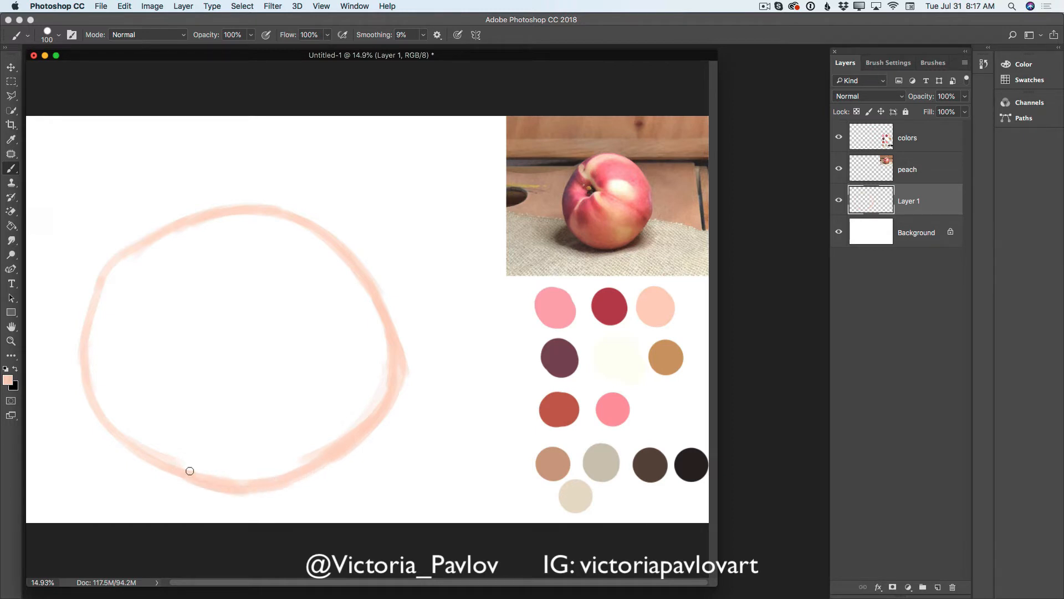
# - Fill the inside of the peach outline with the same light peach color using a 500 px brush
pyautogui.press(']')
pyautogui.press(']')
pyautogui.press(']')
pyautogui.press(']')
pyautogui.press(']')
pyautogui.press(']')
pyautogui.press(']')
pyautogui.press(']')
pyautogui.press(']')
pyautogui.press(']')
pyautogui.press(']')
pyautogui.press(']')
pyautogui.press('[')
pyautogui.press('[')
pyautogui.press('[')
pyautogui.press('[')
pyautogui.press('[')
pyautogui.press(']')
pyautogui.moveTo(194, 285)
pyautogui.mouseDown()
pyautogui.moveTo(163, 298)
pyautogui.moveTo(193, 258)
pyautogui.moveTo(157, 260)
pyautogui.moveTo(194, 242)
pyautogui.moveTo(164, 254)
pyautogui.moveTo(272, 237)
pyautogui.moveTo(318, 283)
pyautogui.moveTo(235, 248)
pyautogui.moveTo(318, 269)
pyautogui.moveTo(271, 229)
pyautogui.moveTo(317, 249)
pyautogui.moveTo(358, 311)
pyautogui.moveTo(347, 288)
pyautogui.moveTo(323, 280)
pyautogui.moveTo(266, 297)
pyautogui.moveTo(303, 329)
pyautogui.moveTo(231, 313)
pyautogui.moveTo(236, 335)
pyautogui.moveTo(260, 302)
pyautogui.moveTo(189, 344)
pyautogui.moveTo(205, 286)
pyautogui.moveTo(168, 297)
pyautogui.moveTo(146, 288)
pyautogui.mouseUp()
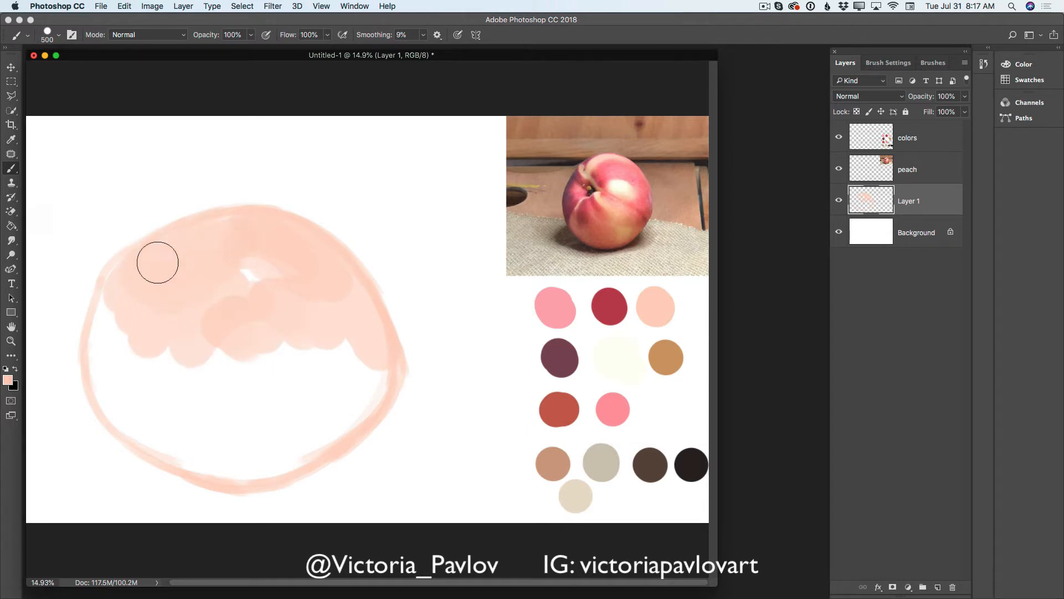
pyautogui.moveTo(115, 292)
pyautogui.mouseDown()
pyautogui.moveTo(110, 327)
pyautogui.moveTo(141, 374)
pyautogui.moveTo(123, 320)
pyautogui.moveTo(116, 398)
pyautogui.moveTo(112, 387)
pyautogui.moveTo(152, 428)
pyautogui.moveTo(106, 348)
pyautogui.moveTo(101, 373)
pyautogui.moveTo(119, 408)
pyautogui.moveTo(189, 438)
pyautogui.moveTo(152, 426)
pyautogui.moveTo(193, 423)
pyautogui.moveTo(159, 352)
pyautogui.moveTo(146, 363)
pyautogui.moveTo(192, 386)
pyautogui.moveTo(177, 353)
pyautogui.moveTo(234, 389)
pyautogui.moveTo(246, 361)
pyautogui.moveTo(190, 311)
pyautogui.moveTo(175, 342)
pyautogui.moveTo(205, 353)
pyautogui.moveTo(253, 296)
pyautogui.moveTo(255, 270)
pyautogui.moveTo(322, 372)
pyautogui.moveTo(271, 335)
pyautogui.moveTo(269, 357)
pyautogui.moveTo(313, 408)
pyautogui.moveTo(297, 355)
pyautogui.moveTo(342, 390)
pyautogui.moveTo(339, 323)
pyautogui.moveTo(367, 388)
pyautogui.moveTo(374, 366)
pyautogui.moveTo(290, 455)
pyautogui.moveTo(243, 444)
pyautogui.moveTo(193, 388)
pyautogui.moveTo(279, 430)
pyautogui.moveTo(178, 455)
pyautogui.moveTo(285, 453)
pyautogui.moveTo(248, 472)
pyautogui.moveTo(361, 356)
pyautogui.moveTo(250, 443)
pyautogui.moveTo(218, 445)
pyautogui.moveTo(177, 427)
pyautogui.moveTo(203, 374)
pyautogui.moveTo(279, 358)
pyautogui.moveTo(231, 274)
pyautogui.moveTo(283, 295)
pyautogui.moveTo(226, 254)
pyautogui.moveTo(223, 240)
pyautogui.moveTo(150, 292)
pyautogui.moveTo(325, 281)
pyautogui.moveTo(315, 263)
pyautogui.moveTo(374, 358)
pyautogui.moveTo(329, 279)
pyautogui.moveTo(330, 358)
pyautogui.moveTo(309, 380)
pyautogui.moveTo(314, 354)
pyautogui.moveTo(371, 379)
pyautogui.moveTo(306, 445)
pyautogui.moveTo(271, 409)
pyautogui.moveTo(221, 404)
pyautogui.moveTo(207, 449)
pyautogui.moveTo(122, 411)
pyautogui.moveTo(109, 323)
pyautogui.moveTo(181, 440)
pyautogui.moveTo(165, 354)
pyautogui.moveTo(252, 444)
pyautogui.moveTo(273, 444)
pyautogui.moveTo(387, 368)
pyautogui.moveTo(297, 249)
pyautogui.moveTo(143, 268)
pyautogui.moveTo(271, 230)
pyautogui.moveTo(279, 388)
pyautogui.moveTo(264, 460)
pyautogui.mouseUp()
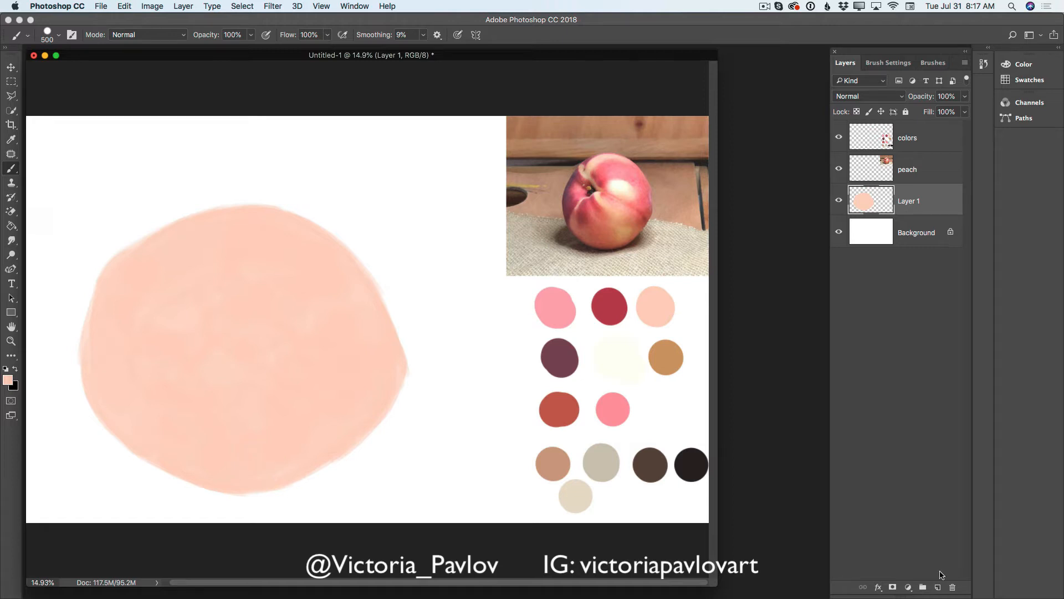
# - On a new layer, paint broad 500 px strokes in the light pink swatch color across the peach's upper right and left side
pyautogui.click(939, 587)
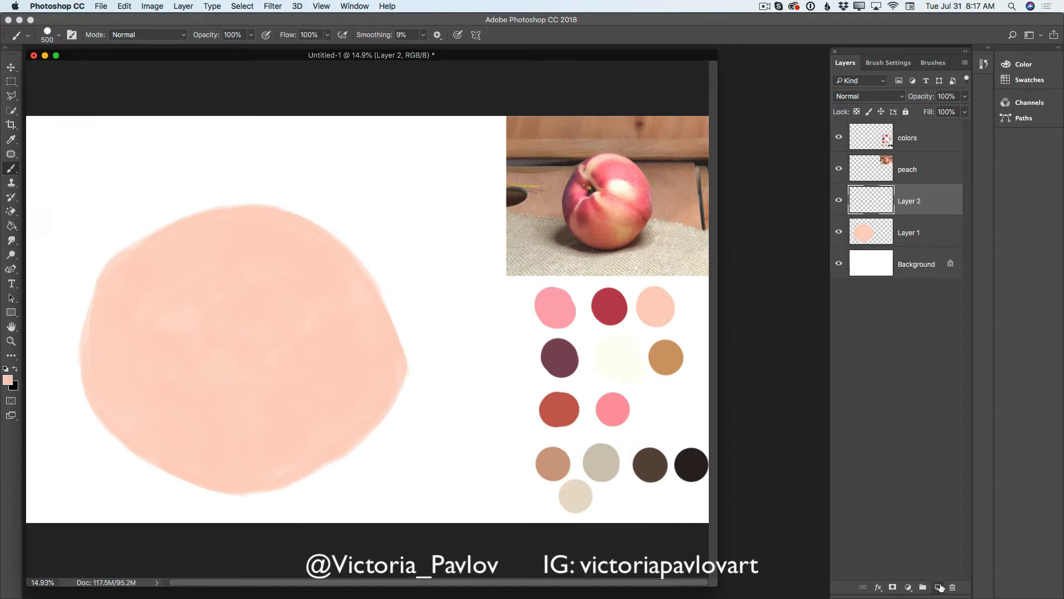
pyautogui.click(11, 139)
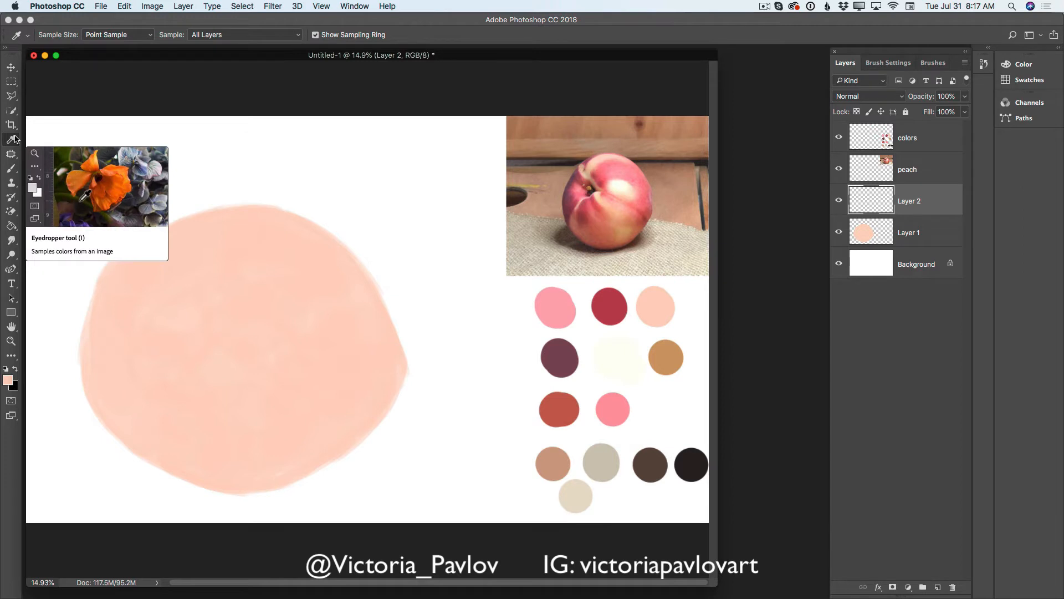
pyautogui.click(559, 307)
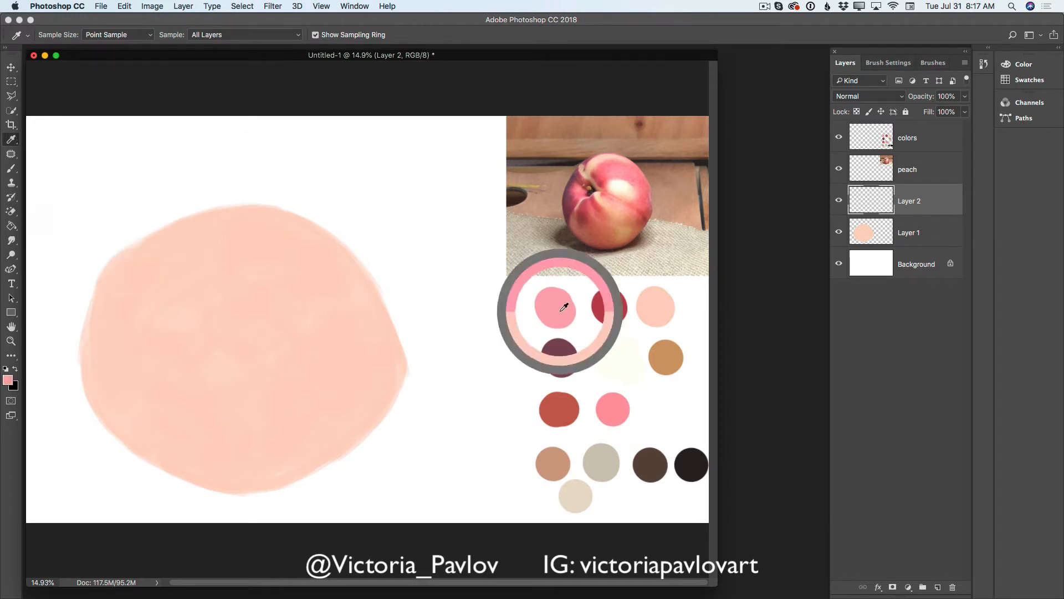
pyautogui.click(11, 170)
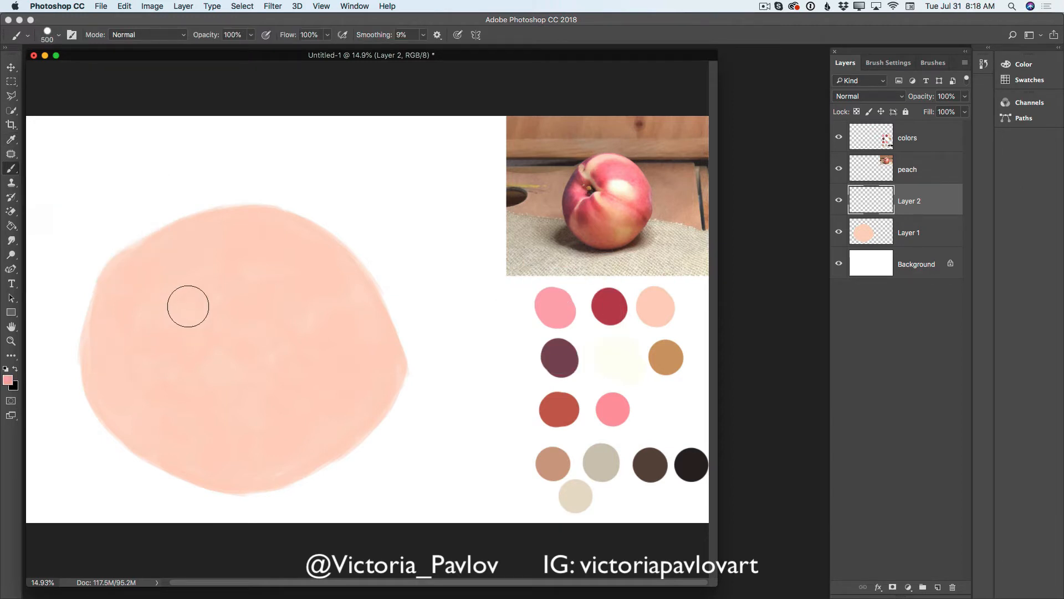
pyautogui.moveTo(222, 283)
pyautogui.mouseDown()
pyautogui.moveTo(256, 273)
pyautogui.moveTo(210, 291)
pyautogui.moveTo(271, 267)
pyautogui.moveTo(200, 295)
pyautogui.moveTo(280, 266)
pyautogui.moveTo(234, 287)
pyautogui.moveTo(242, 269)
pyautogui.moveTo(319, 283)
pyautogui.moveTo(260, 267)
pyautogui.moveTo(315, 271)
pyautogui.moveTo(278, 255)
pyautogui.moveTo(335, 277)
pyautogui.moveTo(316, 254)
pyautogui.moveTo(347, 285)
pyautogui.moveTo(316, 252)
pyautogui.moveTo(364, 302)
pyautogui.mouseUp()
pyautogui.moveTo(257, 306)
pyautogui.mouseDown()
pyautogui.moveTo(202, 318)
pyautogui.moveTo(313, 285)
pyautogui.moveTo(213, 315)
pyautogui.moveTo(275, 293)
pyautogui.moveTo(362, 315)
pyautogui.moveTo(357, 299)
pyautogui.moveTo(358, 344)
pyautogui.moveTo(327, 349)
pyautogui.moveTo(361, 365)
pyautogui.moveTo(353, 308)
pyautogui.moveTo(367, 314)
pyautogui.moveTo(367, 330)
pyautogui.moveTo(308, 256)
pyautogui.moveTo(367, 353)
pyautogui.moveTo(357, 375)
pyautogui.mouseUp()
pyautogui.moveTo(133, 291)
pyautogui.mouseDown()
pyautogui.moveTo(109, 337)
pyautogui.moveTo(117, 361)
pyautogui.mouseUp()
# - Build up the pink along the peach's left side and toward its center with a 250 px brush
pyautogui.press('[')
pyautogui.press('[')
pyautogui.press('[')
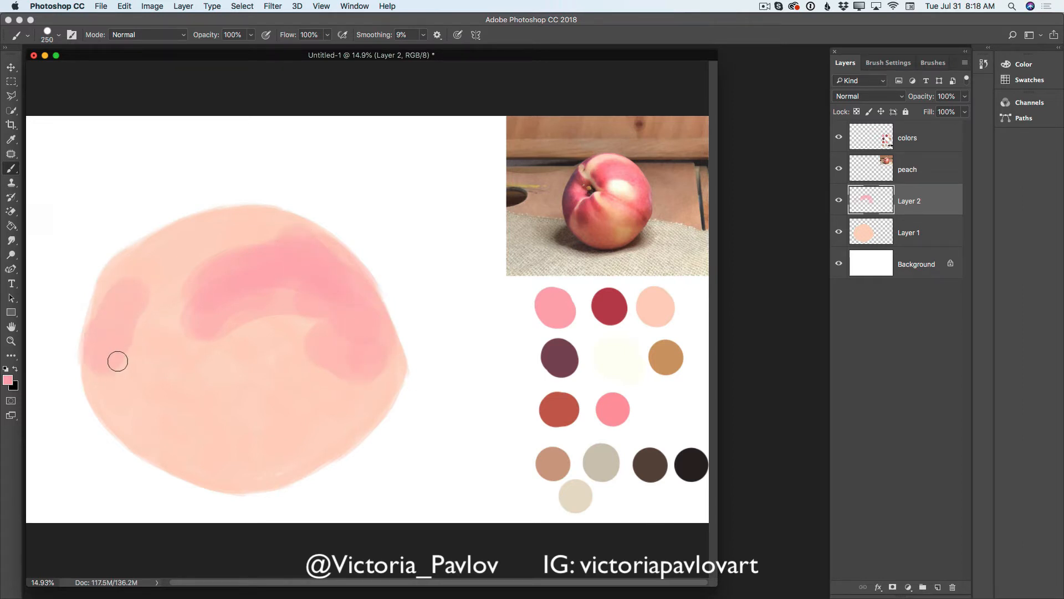
pyautogui.moveTo(106, 299)
pyautogui.mouseDown()
pyautogui.moveTo(93, 344)
pyautogui.moveTo(99, 376)
pyautogui.moveTo(100, 326)
pyautogui.moveTo(103, 387)
pyautogui.moveTo(94, 340)
pyautogui.moveTo(91, 361)
pyautogui.moveTo(116, 419)
pyautogui.moveTo(116, 376)
pyautogui.moveTo(103, 372)
pyautogui.moveTo(115, 395)
pyautogui.moveTo(129, 388)
pyautogui.moveTo(117, 365)
pyautogui.moveTo(114, 414)
pyautogui.moveTo(114, 386)
pyautogui.moveTo(149, 367)
pyautogui.moveTo(135, 365)
pyautogui.moveTo(131, 345)
pyautogui.moveTo(146, 358)
pyautogui.moveTo(125, 298)
pyautogui.moveTo(110, 295)
pyautogui.moveTo(114, 329)
pyautogui.moveTo(131, 344)
pyautogui.moveTo(144, 325)
pyautogui.mouseUp()
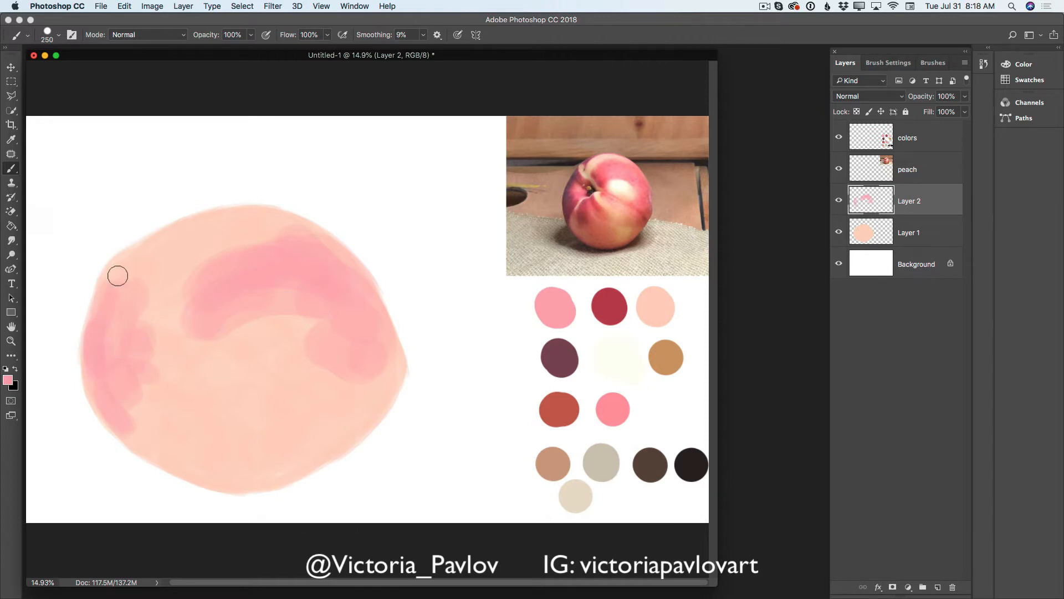
pyautogui.moveTo(117, 275)
pyautogui.mouseDown()
pyautogui.moveTo(119, 314)
pyautogui.moveTo(176, 330)
pyautogui.moveTo(144, 338)
pyautogui.moveTo(152, 355)
pyautogui.moveTo(163, 335)
pyautogui.moveTo(176, 345)
pyautogui.moveTo(156, 374)
pyautogui.moveTo(163, 357)
pyautogui.moveTo(198, 341)
pyautogui.moveTo(133, 397)
pyautogui.moveTo(148, 406)
pyautogui.moveTo(157, 362)
pyautogui.moveTo(147, 442)
pyautogui.moveTo(148, 370)
pyautogui.moveTo(159, 429)
pyautogui.moveTo(176, 339)
pyautogui.moveTo(150, 431)
pyautogui.moveTo(138, 383)
pyautogui.moveTo(133, 426)
pyautogui.moveTo(126, 388)
pyautogui.moveTo(152, 448)
pyautogui.moveTo(115, 408)
pyautogui.moveTo(104, 363)
pyautogui.mouseUp()
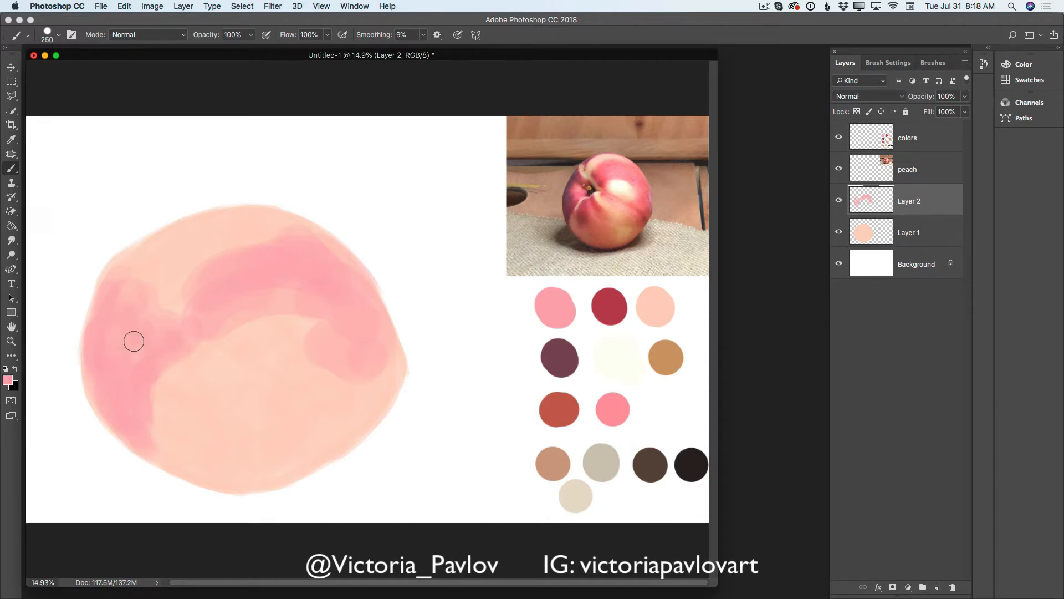
pyautogui.moveTo(115, 314)
pyautogui.mouseDown()
pyautogui.moveTo(162, 318)
pyautogui.moveTo(130, 272)
pyautogui.moveTo(143, 315)
pyautogui.moveTo(133, 257)
pyautogui.moveTo(110, 322)
pyautogui.mouseUp()
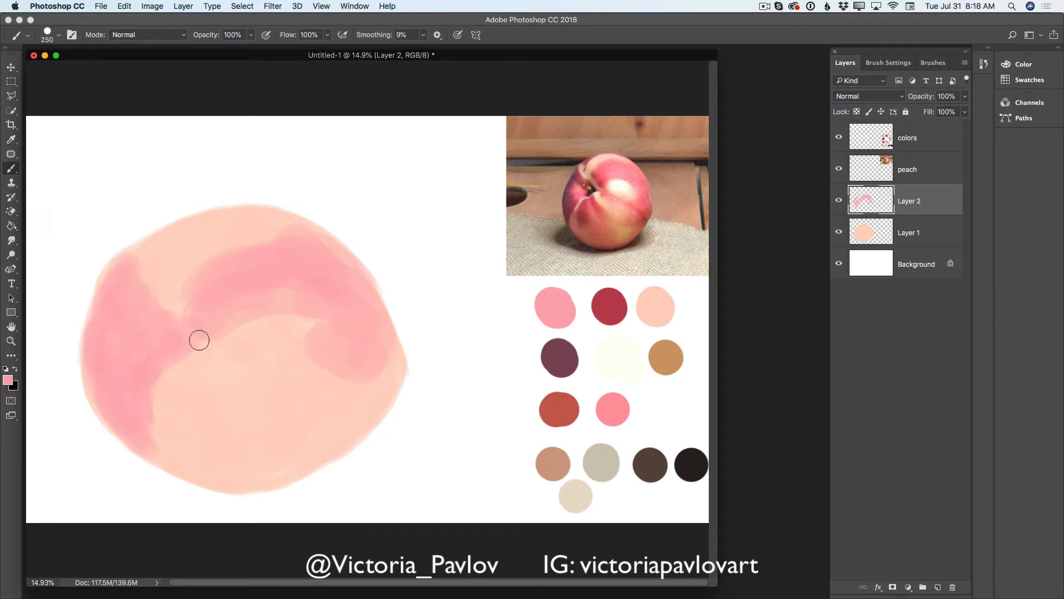
# - Add pink patches and streaks to the peach's center, right side, top edge and bottom, leaving light peach areas showing
pyautogui.moveTo(199, 340)
pyautogui.mouseDown()
pyautogui.moveTo(204, 400)
pyautogui.moveTo(190, 381)
pyautogui.moveTo(224, 372)
pyautogui.moveTo(189, 386)
pyautogui.moveTo(221, 394)
pyautogui.mouseUp()
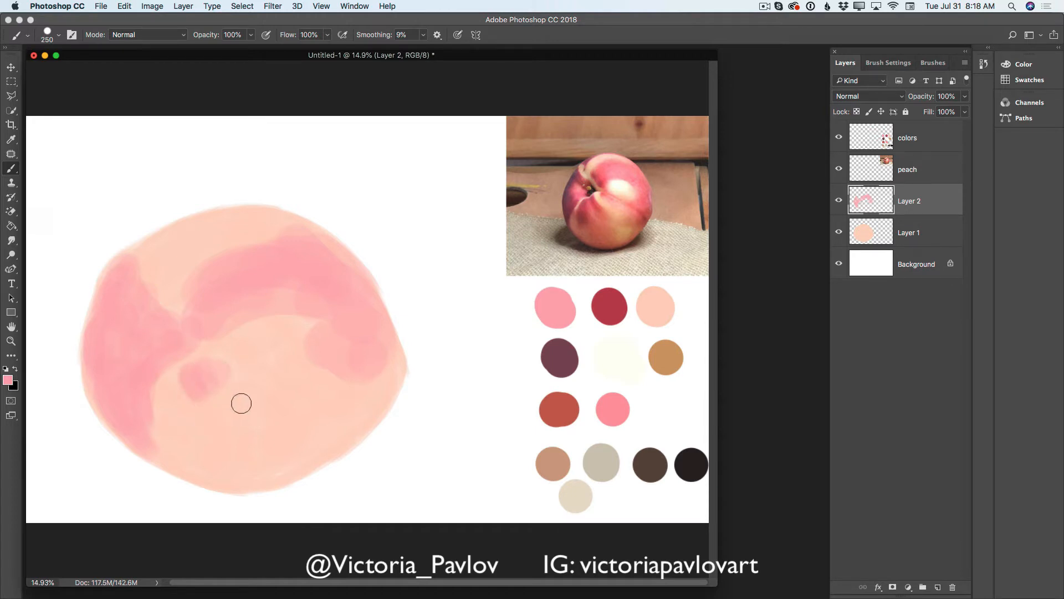
pyautogui.moveTo(336, 387)
pyautogui.mouseDown()
pyautogui.moveTo(339, 397)
pyautogui.moveTo(364, 390)
pyautogui.moveTo(377, 347)
pyautogui.moveTo(346, 404)
pyautogui.mouseUp()
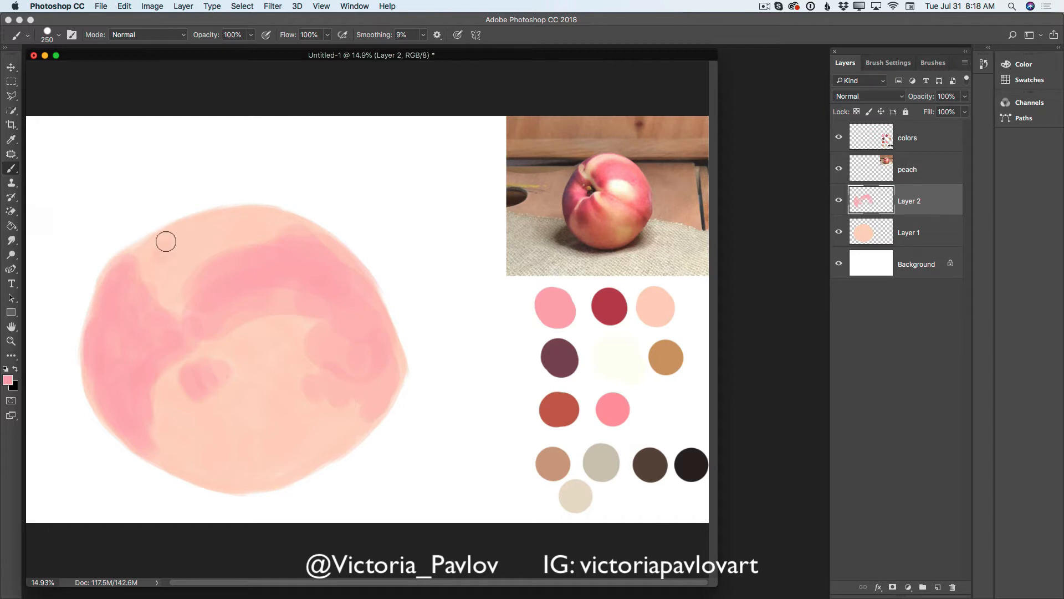
pyautogui.moveTo(166, 241)
pyautogui.mouseDown()
pyautogui.moveTo(202, 218)
pyautogui.moveTo(300, 232)
pyautogui.mouseUp()
pyautogui.moveTo(190, 376)
pyautogui.mouseDown()
pyautogui.moveTo(220, 432)
pyautogui.moveTo(207, 385)
pyautogui.moveTo(236, 420)
pyautogui.moveTo(223, 380)
pyautogui.moveTo(246, 402)
pyautogui.moveTo(226, 354)
pyautogui.moveTo(257, 397)
pyautogui.moveTo(202, 406)
pyautogui.moveTo(176, 427)
pyautogui.moveTo(192, 447)
pyautogui.moveTo(175, 424)
pyautogui.moveTo(181, 463)
pyautogui.moveTo(208, 479)
pyautogui.moveTo(194, 437)
pyautogui.moveTo(247, 461)
pyautogui.moveTo(258, 445)
pyautogui.moveTo(242, 407)
pyautogui.moveTo(274, 433)
pyautogui.moveTo(263, 406)
pyautogui.moveTo(303, 446)
pyautogui.moveTo(225, 473)
pyautogui.moveTo(267, 475)
pyautogui.moveTo(246, 482)
pyautogui.moveTo(281, 450)
pyautogui.moveTo(306, 455)
pyautogui.moveTo(266, 391)
pyautogui.moveTo(298, 423)
pyautogui.moveTo(299, 413)
pyautogui.moveTo(323, 426)
pyautogui.moveTo(311, 460)
pyautogui.mouseUp()
pyautogui.moveTo(356, 371); pyautogui.dragTo(341, 363)
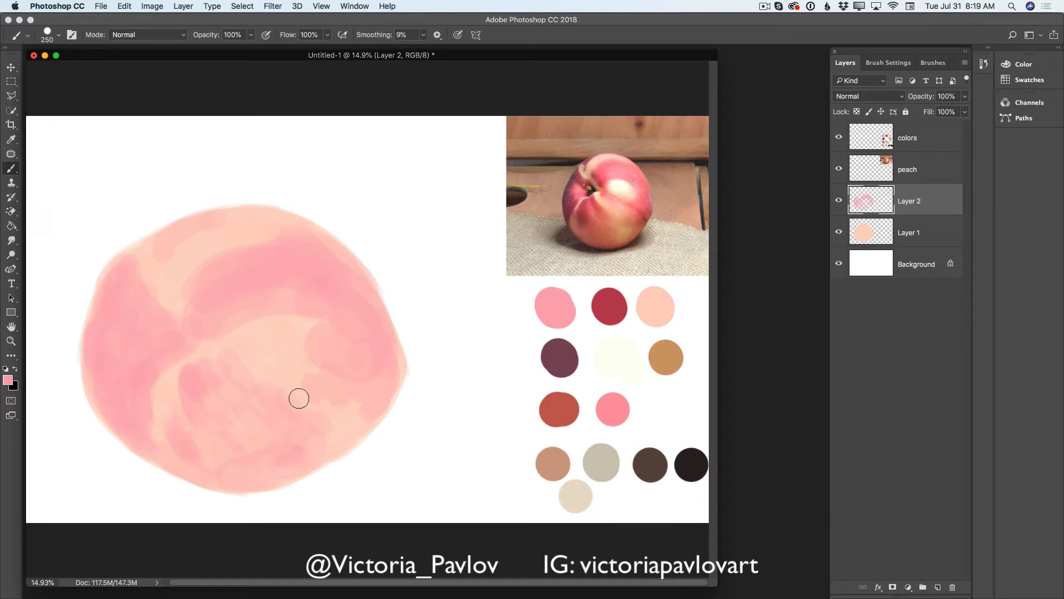
pyautogui.moveTo(299, 399)
pyautogui.mouseDown()
pyautogui.moveTo(333, 399)
pyautogui.moveTo(358, 412)
pyautogui.mouseUp()
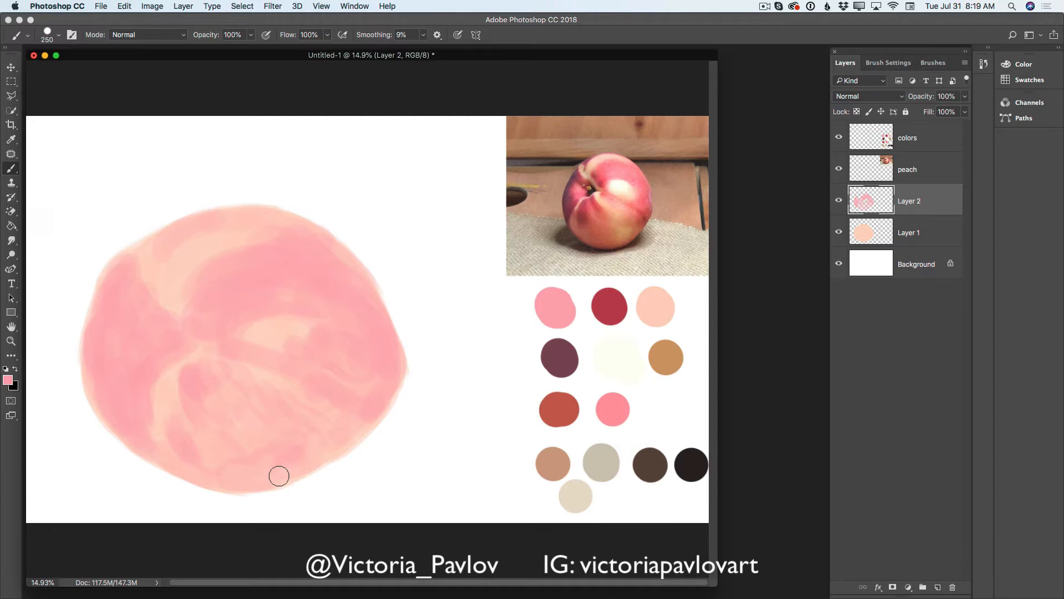
# - Add another layer and set the foreground to a paler tint of the light peach color sampled from the painted fruit
pyautogui.click(938, 588)
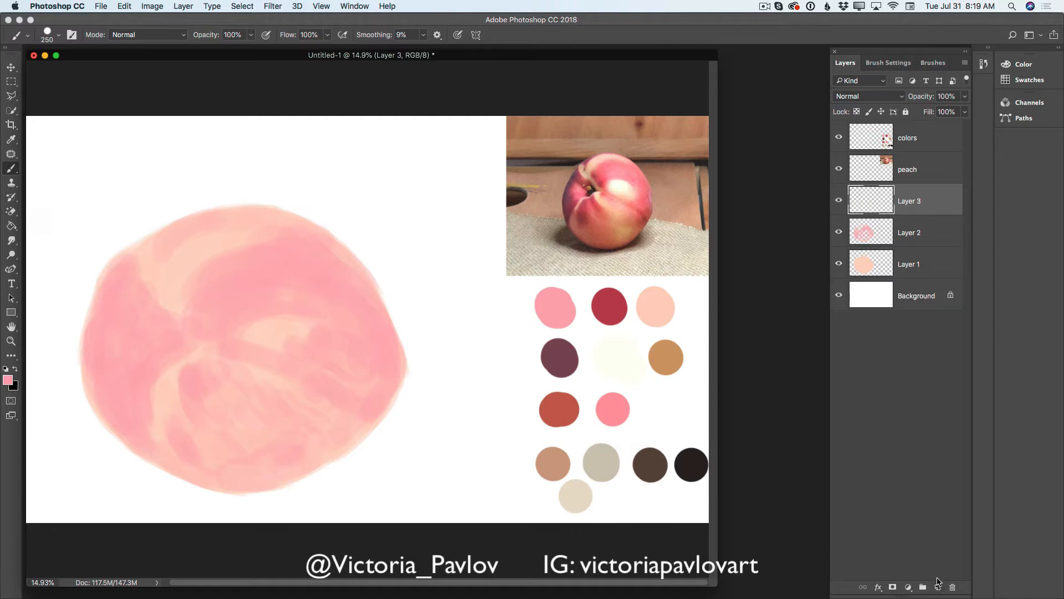
pyautogui.click(11, 139)
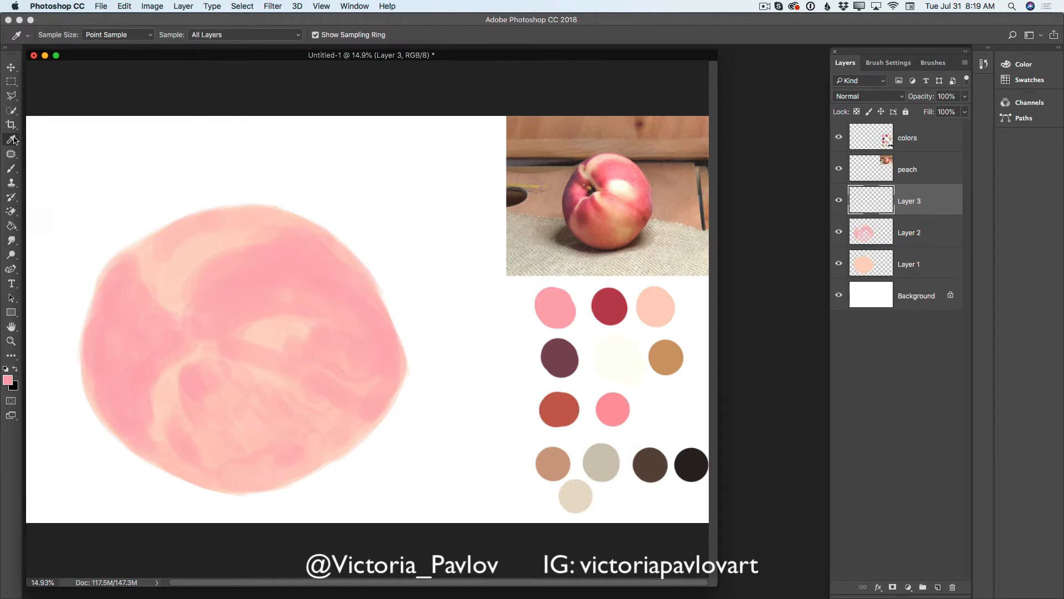
pyautogui.click(607, 356)
pyautogui.click(284, 326)
pyautogui.click(9, 380)
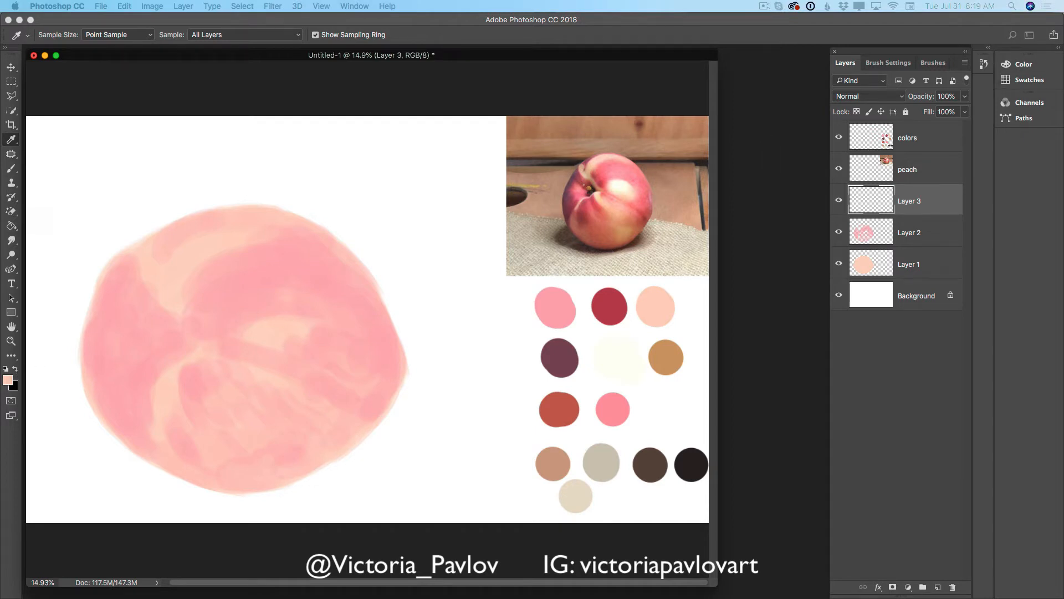
pyautogui.moveTo(329, 294); pyautogui.dragTo(362, 265)
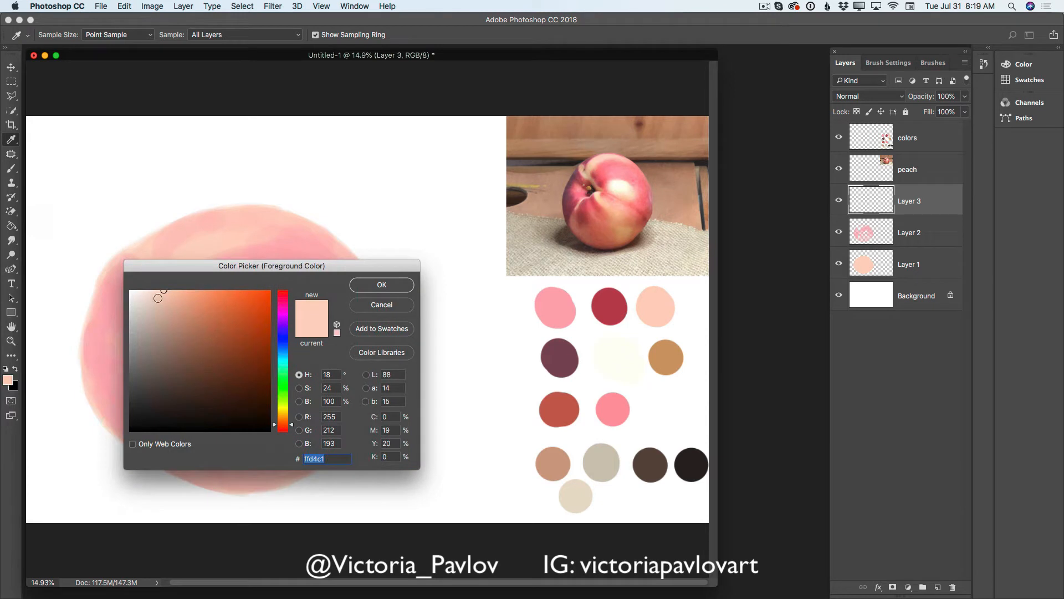
pyautogui.moveTo(163, 289); pyautogui.dragTo(150, 292)
pyautogui.click(362, 286)
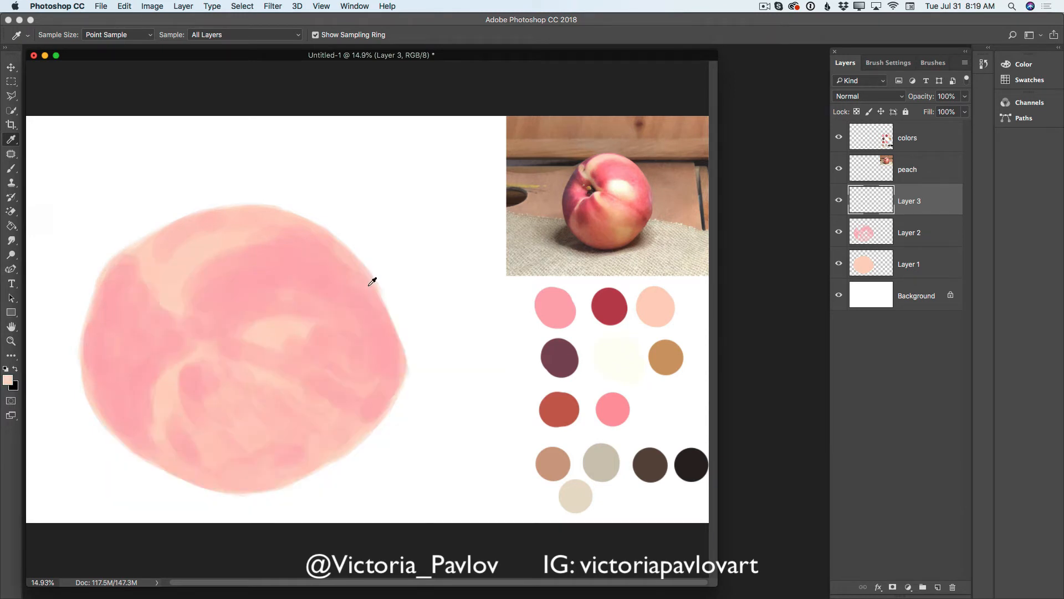
# - Brush pale highlights over the light areas at the peach's center and upper left with a 250 px brush
pyautogui.click(11, 169)
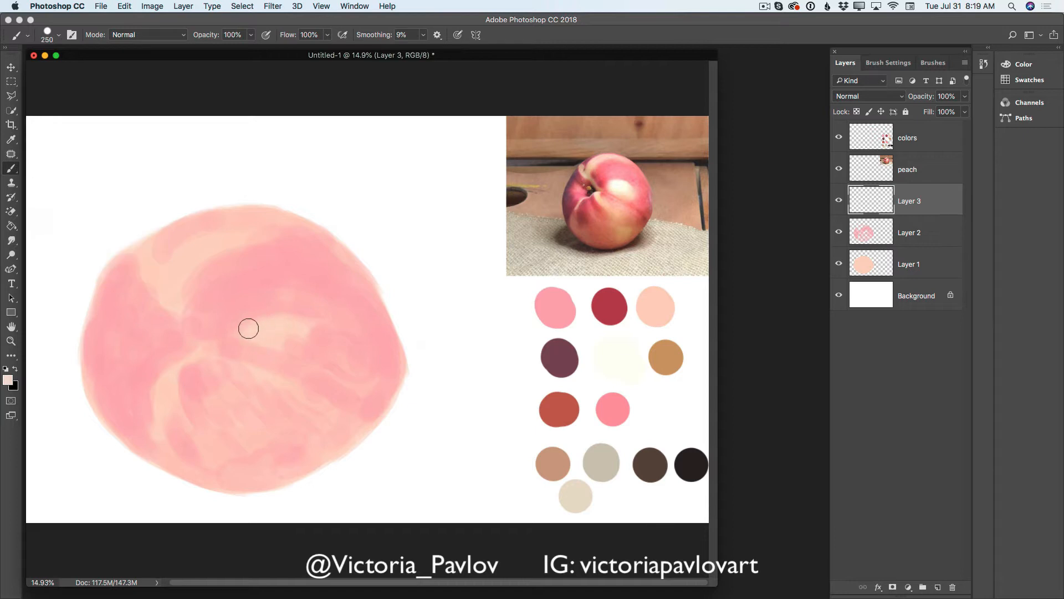
pyautogui.moveTo(263, 331)
pyautogui.mouseDown()
pyautogui.moveTo(304, 333)
pyautogui.moveTo(295, 319)
pyautogui.moveTo(265, 318)
pyautogui.mouseUp()
pyautogui.moveTo(185, 259)
pyautogui.mouseDown()
pyautogui.moveTo(174, 287)
pyautogui.moveTo(156, 240)
pyautogui.moveTo(142, 259)
pyautogui.moveTo(179, 272)
pyautogui.mouseUp()
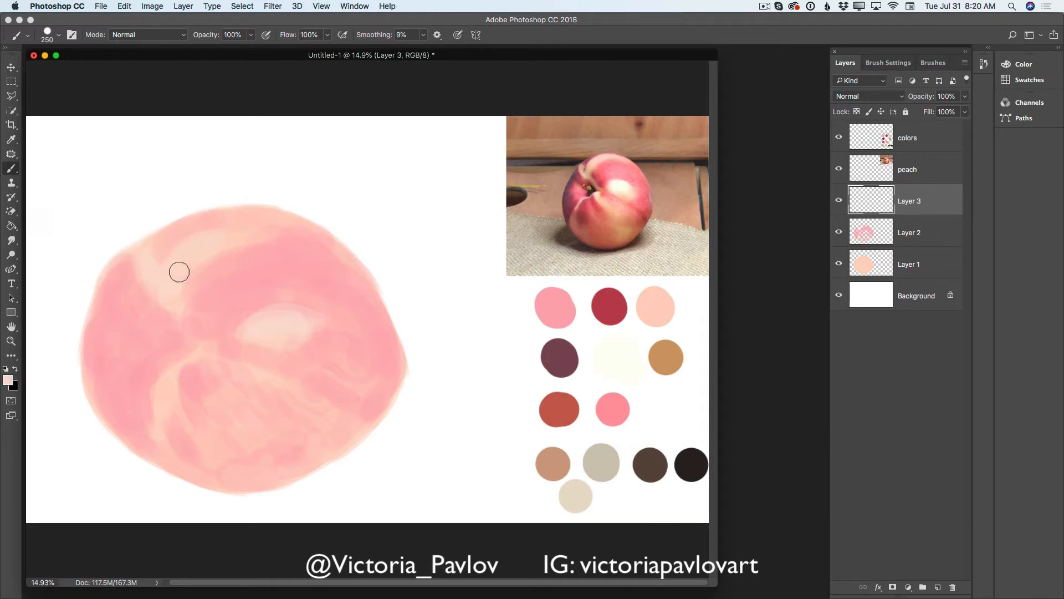
# - Extend the pale highlights over the peach's upper band, left side, crease and lower area with the 250 px brush
pyautogui.moveTo(222, 237)
pyautogui.mouseDown()
pyautogui.moveTo(260, 219)
pyautogui.moveTo(191, 253)
pyautogui.moveTo(300, 240)
pyautogui.mouseUp()
pyautogui.moveTo(197, 346); pyautogui.dragTo(167, 357)
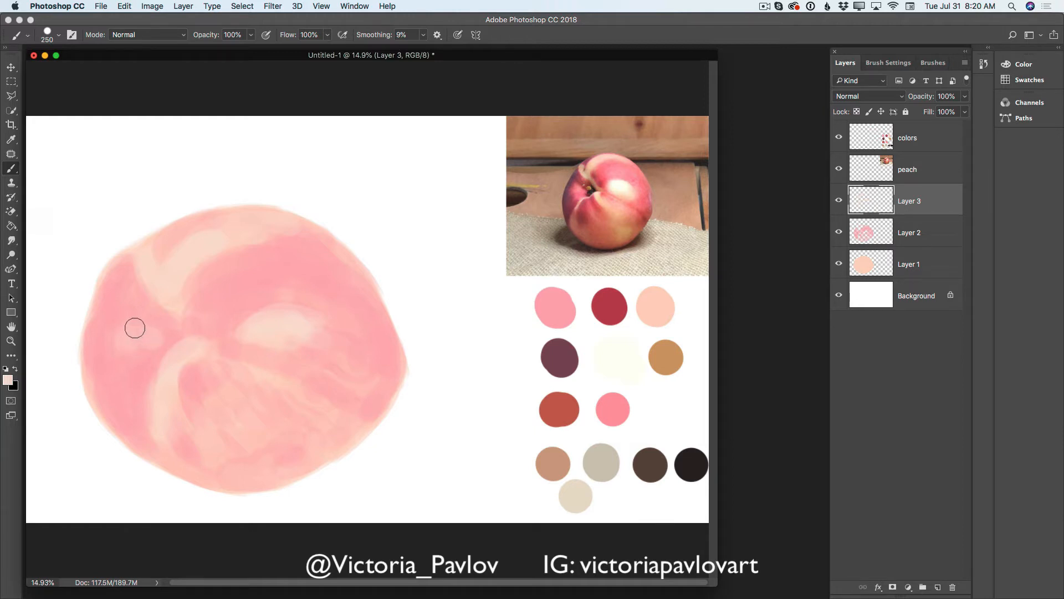
pyautogui.moveTo(135, 328)
pyautogui.mouseDown()
pyautogui.moveTo(133, 354)
pyautogui.moveTo(160, 338)
pyautogui.moveTo(144, 323)
pyautogui.moveTo(155, 351)
pyautogui.moveTo(134, 317)
pyautogui.moveTo(117, 330)
pyautogui.moveTo(134, 357)
pyautogui.mouseUp()
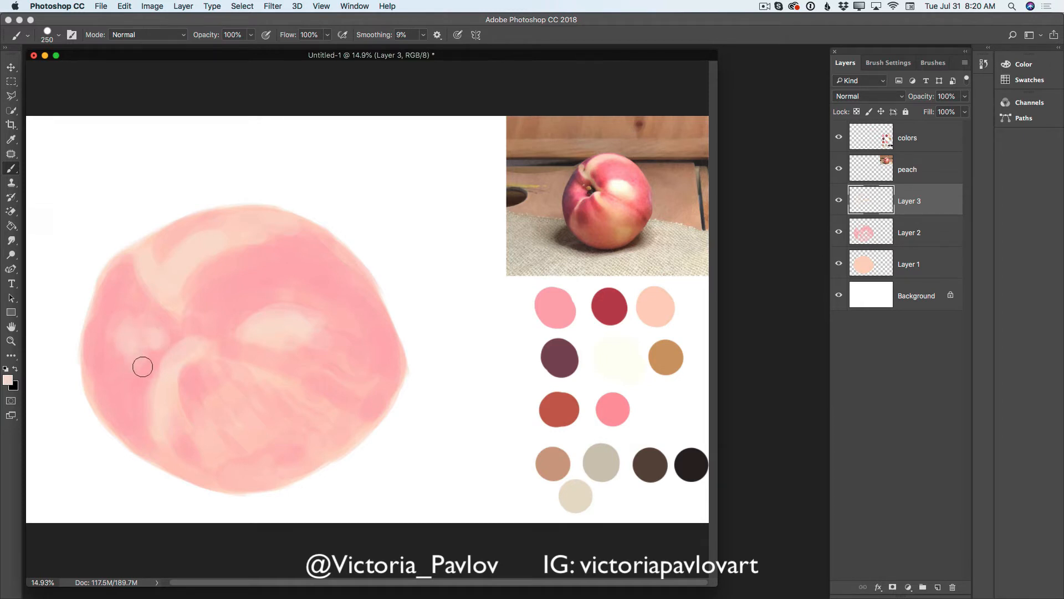
pyautogui.moveTo(181, 342)
pyautogui.mouseDown()
pyautogui.moveTo(158, 353)
pyautogui.moveTo(173, 398)
pyautogui.mouseUp()
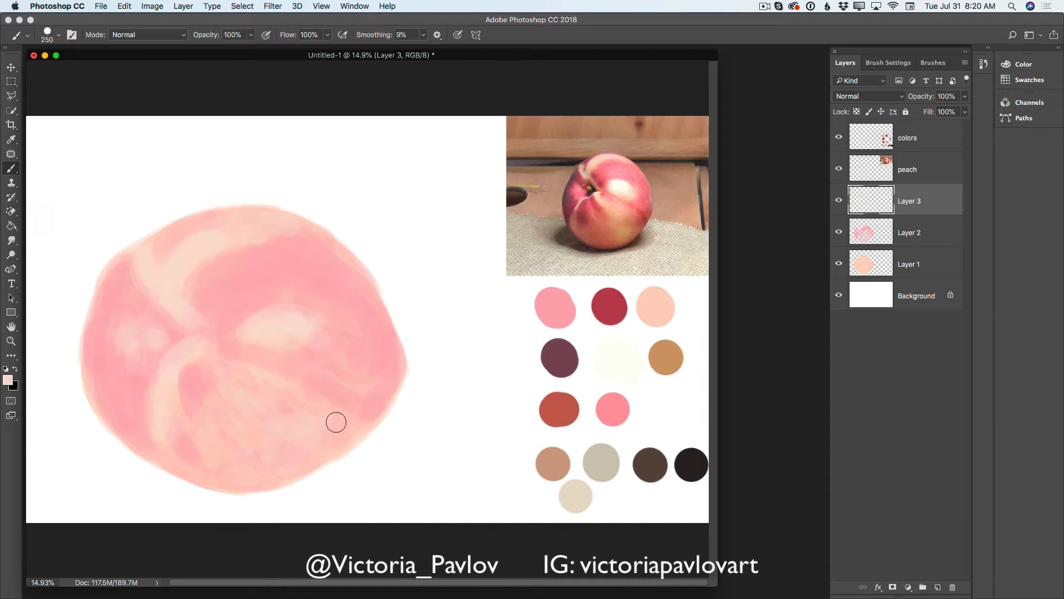
pyautogui.moveTo(335, 422); pyautogui.dragTo(338, 425)
# - Merge the pale highlight layer and the pink layer down into the base peach layer, Layer 1
pyautogui.click(965, 63)
pyautogui.click(883, 359)
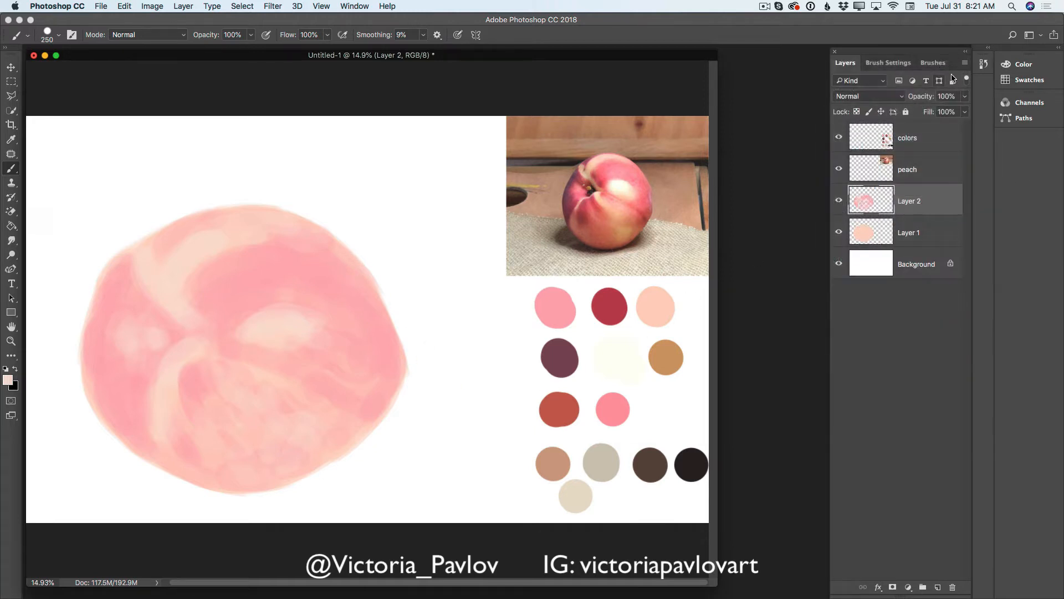
pyautogui.click(965, 63)
pyautogui.click(884, 362)
# - Check what each layer contains by hiding and showing the background, painted peach, reference photo and color palette
pyautogui.click(839, 232)
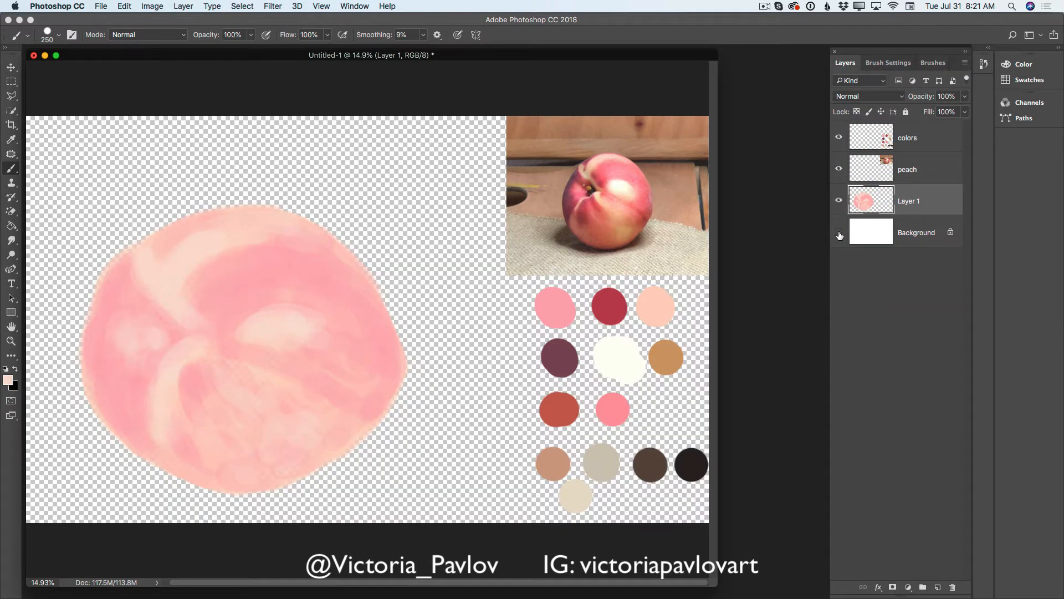
pyautogui.click(839, 233)
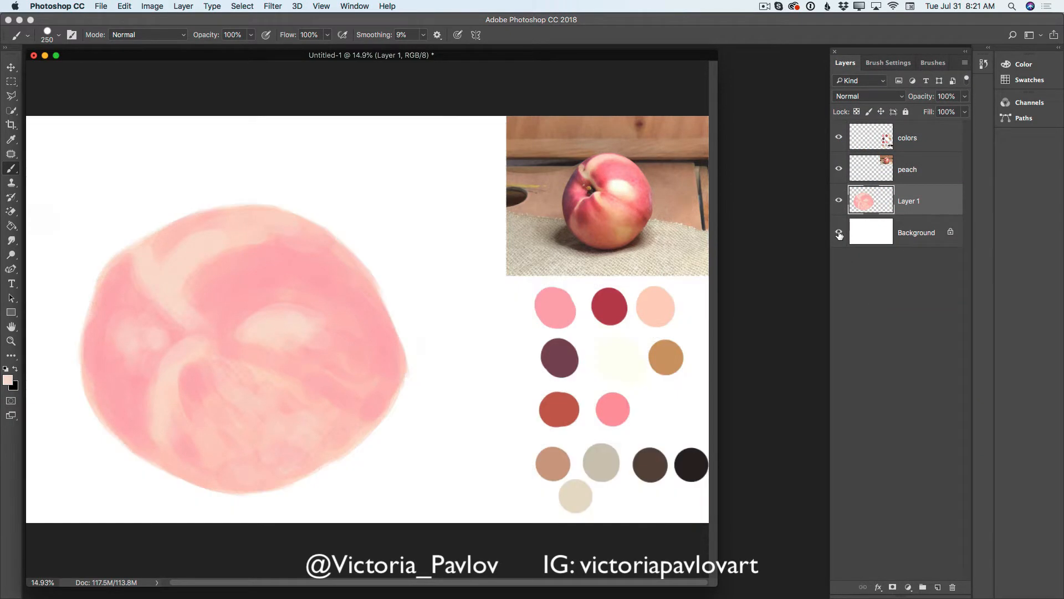
pyautogui.click(839, 202)
pyautogui.click(839, 202)
pyautogui.click(840, 169)
pyautogui.click(839, 170)
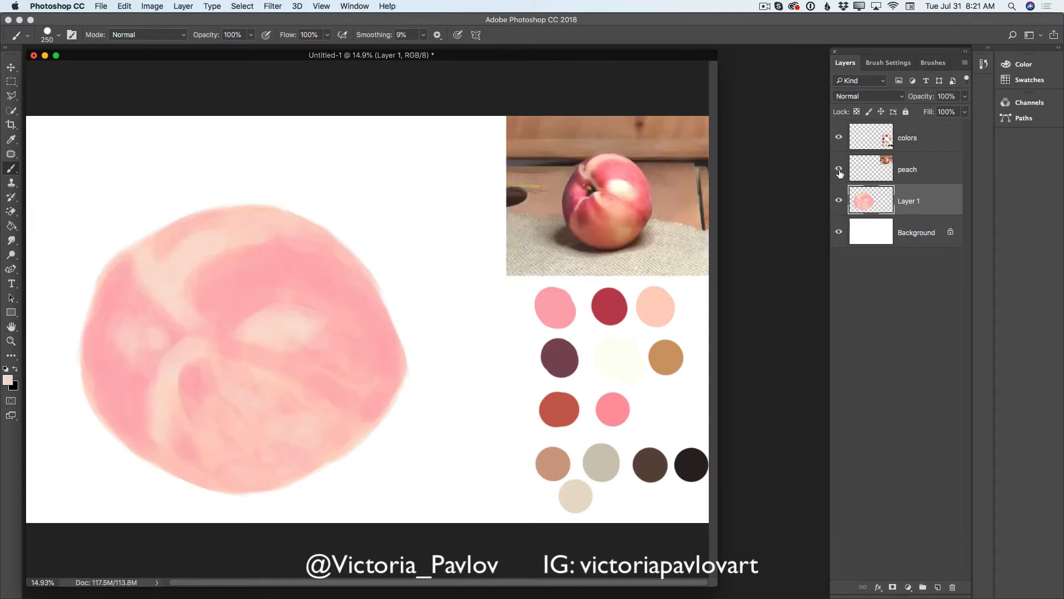
pyautogui.click(840, 139)
pyautogui.click(840, 138)
pyautogui.click(839, 201)
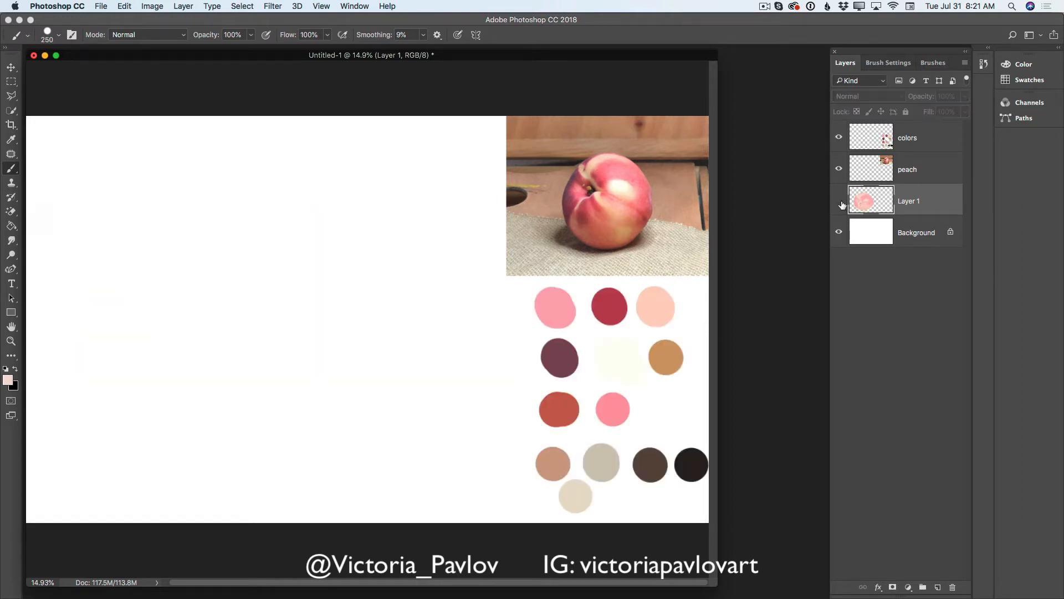
pyautogui.click(839, 201)
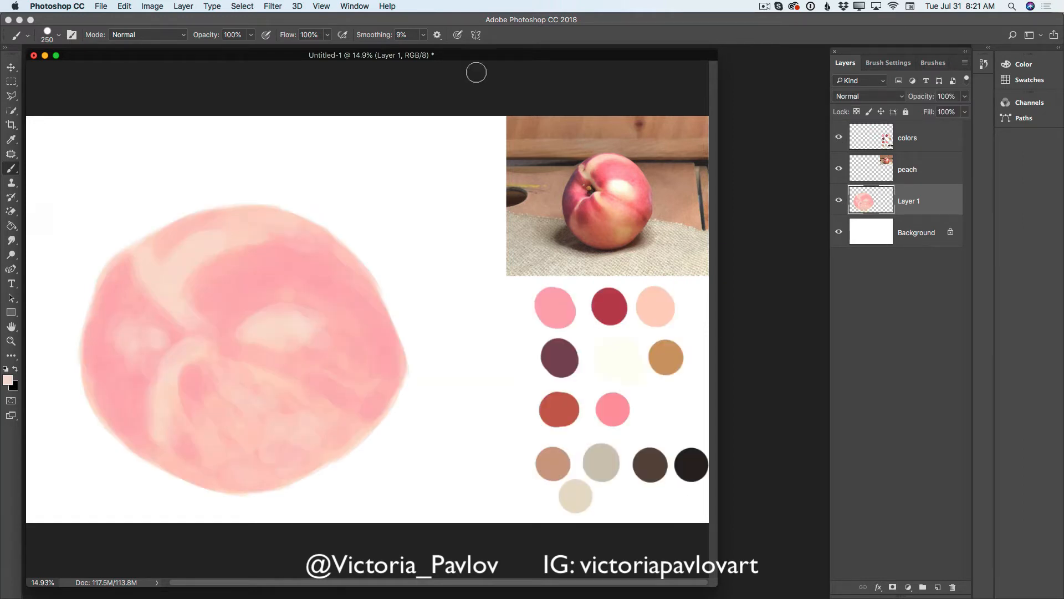
# - Switch to the Mixer Brush, enlarge it to 700 px and turn off cleaning the brush after each stroke
pyautogui.rightClick(10, 172)
pyautogui.click(61, 199)
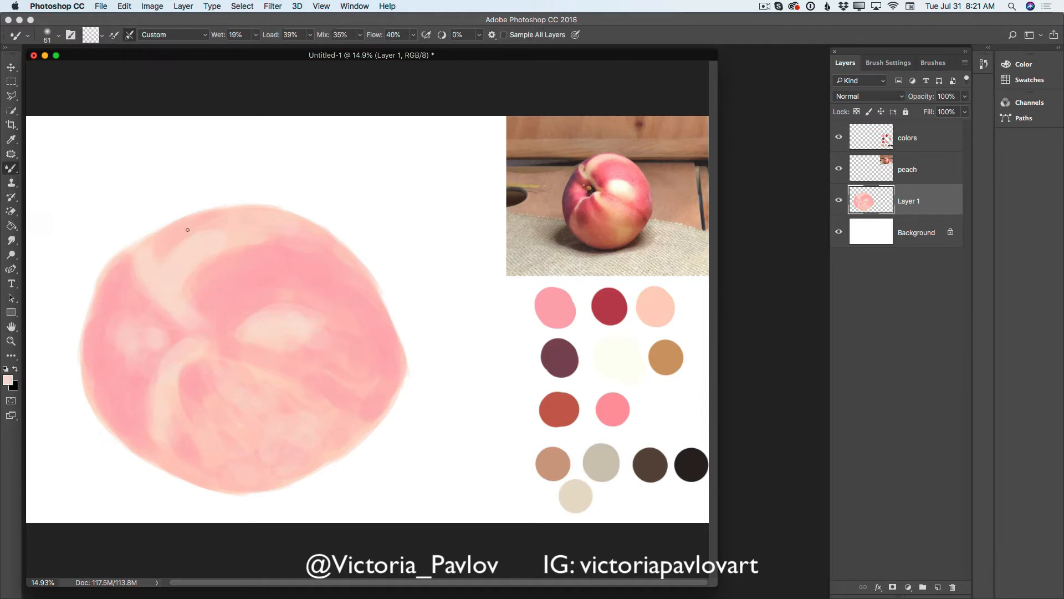
pyautogui.press(']')
pyautogui.press(']')
pyautogui.press(']')
pyautogui.press(']')
pyautogui.press(']')
pyautogui.press(']')
pyautogui.press(']')
pyautogui.press(']')
pyautogui.press(']')
pyautogui.press(']')
pyautogui.press(']')
pyautogui.press(']')
pyautogui.press(']')
pyautogui.press(']')
pyautogui.press(']')
pyautogui.press(']')
pyautogui.press(']')
pyautogui.press(']')
pyautogui.press('[')
pyautogui.press('[')
pyautogui.press('[')
pyautogui.press('[')
pyautogui.click(129, 35)
# - Set the Mixer Brush's Load to 19% and its smoothing to 9%
pyautogui.click(310, 35)
pyautogui.moveTo(309, 48); pyautogui.dragTo(299, 49)
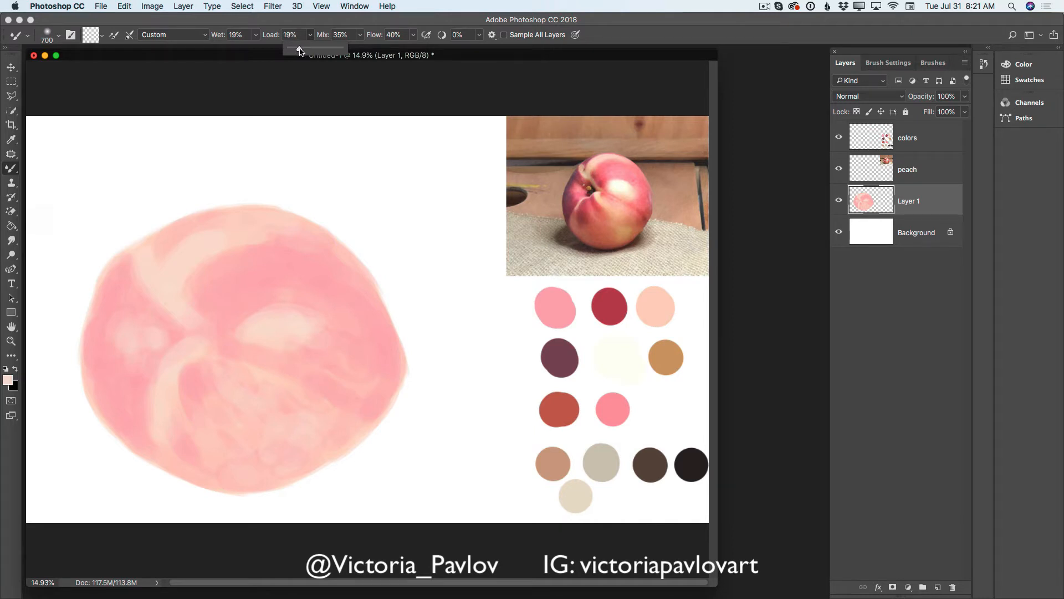
pyautogui.click(360, 37)
pyautogui.click(479, 35)
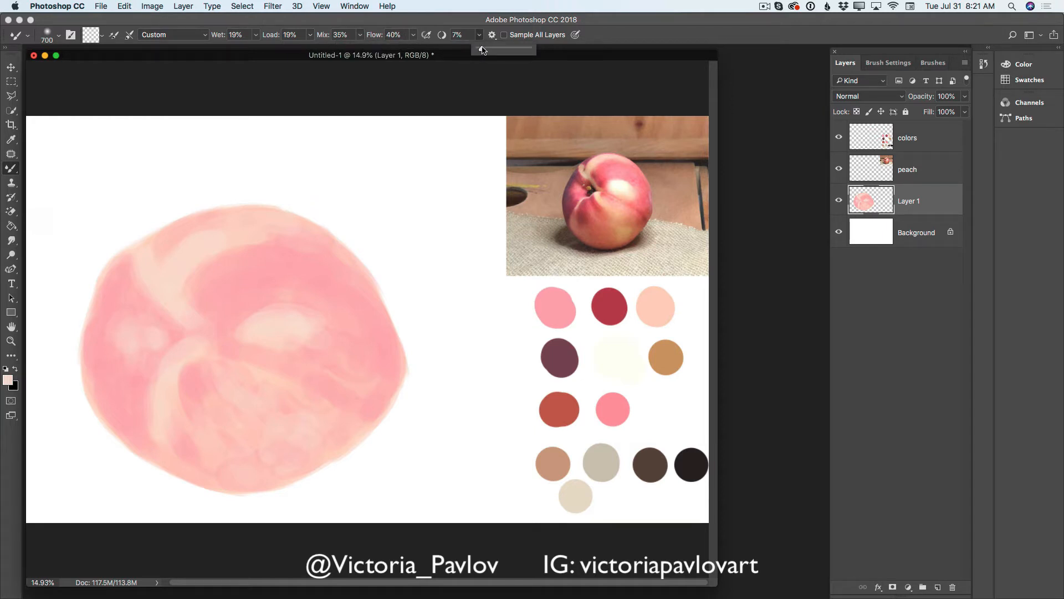
pyautogui.moveTo(482, 50); pyautogui.dragTo(485, 51)
# - Blend the pink and light peach areas softly together across the fruit with a 600 px Mixer Brush
pyautogui.moveTo(228, 295); pyautogui.dragTo(216, 267)
pyautogui.press('[')
pyautogui.press('[')
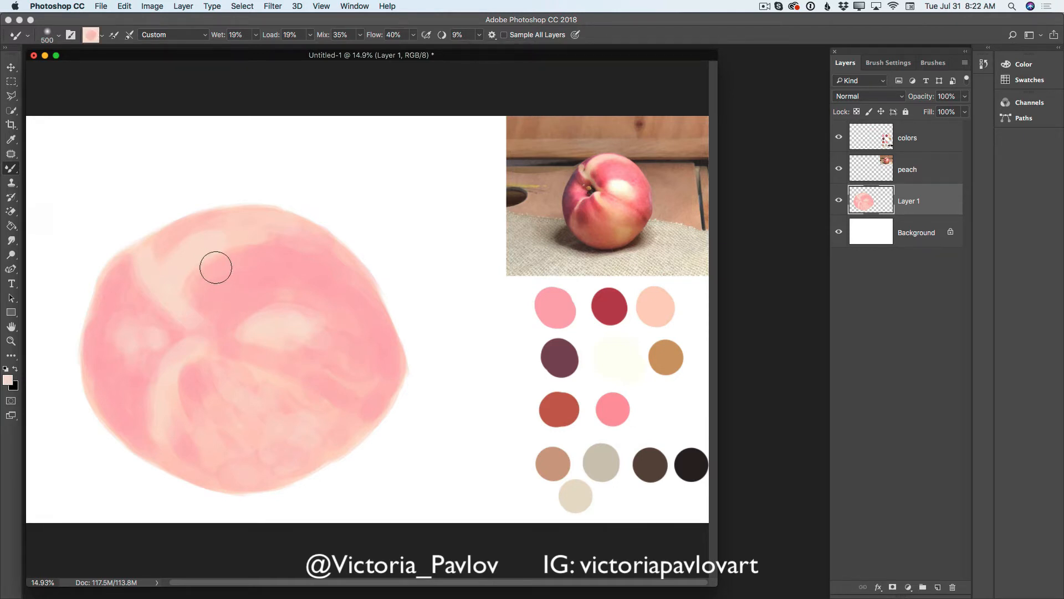
pyautogui.press(']')
pyautogui.moveTo(216, 267)
pyautogui.mouseDown()
pyautogui.moveTo(241, 254)
pyautogui.moveTo(196, 282)
pyautogui.moveTo(252, 251)
pyautogui.moveTo(204, 268)
pyautogui.moveTo(268, 247)
pyautogui.moveTo(176, 245)
pyautogui.moveTo(200, 287)
pyautogui.moveTo(198, 315)
pyautogui.moveTo(123, 353)
pyautogui.moveTo(157, 392)
pyautogui.moveTo(182, 353)
pyautogui.moveTo(158, 414)
pyautogui.moveTo(200, 445)
pyautogui.moveTo(186, 386)
pyautogui.moveTo(195, 367)
pyautogui.moveTo(198, 411)
pyautogui.moveTo(221, 428)
pyautogui.moveTo(240, 473)
pyautogui.moveTo(233, 399)
pyautogui.moveTo(262, 411)
pyautogui.moveTo(258, 333)
pyautogui.moveTo(232, 336)
pyautogui.moveTo(283, 309)
pyautogui.moveTo(262, 308)
pyautogui.moveTo(313, 322)
pyautogui.moveTo(275, 350)
pyautogui.moveTo(312, 346)
pyautogui.moveTo(326, 328)
pyautogui.moveTo(343, 341)
pyautogui.moveTo(301, 318)
pyautogui.moveTo(247, 373)
pyautogui.moveTo(309, 407)
pyautogui.moveTo(261, 451)
pyautogui.moveTo(298, 439)
pyautogui.moveTo(318, 402)
pyautogui.moveTo(312, 306)
pyautogui.moveTo(233, 316)
pyautogui.moveTo(254, 305)
pyautogui.moveTo(216, 299)
pyautogui.moveTo(277, 270)
pyautogui.moveTo(229, 261)
pyautogui.moveTo(271, 245)
pyautogui.moveTo(308, 248)
pyautogui.moveTo(366, 317)
pyautogui.moveTo(377, 362)
pyautogui.moveTo(347, 373)
pyautogui.moveTo(373, 396)
pyautogui.moveTo(319, 454)
pyautogui.moveTo(345, 372)
pyautogui.moveTo(239, 360)
pyautogui.moveTo(203, 341)
pyautogui.moveTo(182, 345)
pyautogui.moveTo(179, 330)
pyautogui.moveTo(182, 381)
pyautogui.moveTo(175, 366)
pyautogui.moveTo(151, 406)
pyautogui.moveTo(255, 360)
pyautogui.moveTo(236, 311)
pyautogui.moveTo(309, 251)
pyautogui.moveTo(352, 298)
pyautogui.mouseUp()
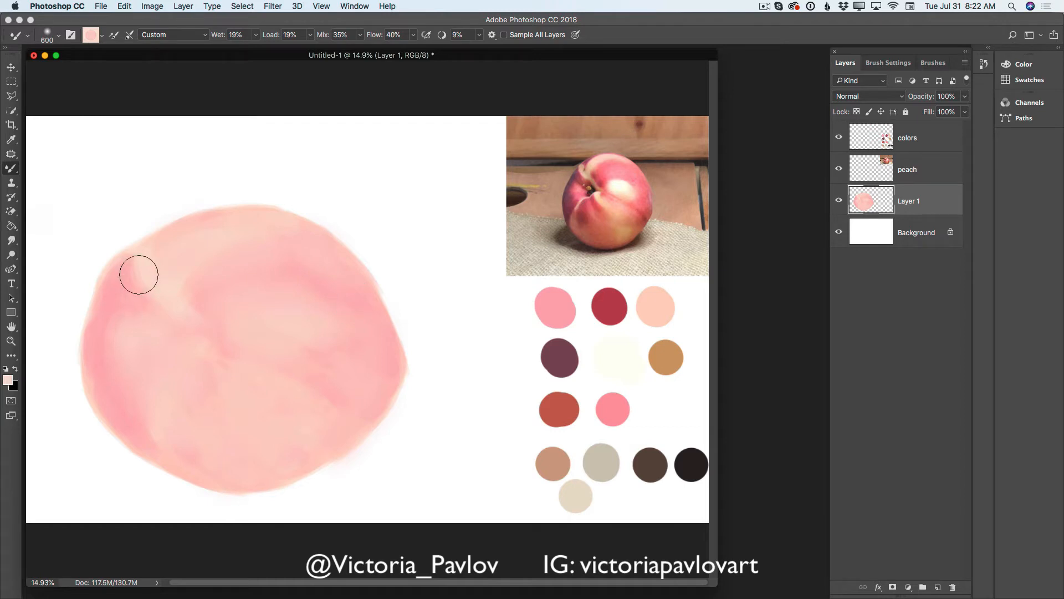
# - Smooth the color transitions along the peach's upper-left and left edge with a 300 px Mixer Brush
pyautogui.press('[')
pyautogui.press('[')
pyautogui.press('[')
pyautogui.press('[')
pyautogui.press('[')
pyautogui.moveTo(140, 274)
pyautogui.mouseDown()
pyautogui.moveTo(114, 282)
pyautogui.moveTo(156, 243)
pyautogui.moveTo(122, 265)
pyautogui.moveTo(107, 301)
pyautogui.moveTo(108, 282)
pyautogui.moveTo(94, 322)
pyautogui.moveTo(98, 345)
pyautogui.moveTo(102, 298)
pyautogui.moveTo(95, 390)
pyautogui.moveTo(91, 377)
pyautogui.moveTo(133, 376)
pyautogui.moveTo(114, 311)
pyautogui.moveTo(108, 354)
pyautogui.moveTo(107, 338)
pyautogui.moveTo(98, 343)
pyautogui.moveTo(118, 353)
pyautogui.moveTo(105, 379)
pyautogui.moveTo(138, 311)
pyautogui.moveTo(123, 302)
pyautogui.moveTo(112, 303)
pyautogui.moveTo(110, 339)
pyautogui.moveTo(136, 321)
pyautogui.moveTo(108, 323)
pyautogui.moveTo(131, 383)
pyautogui.moveTo(109, 393)
pyautogui.moveTo(147, 413)
pyautogui.moveTo(163, 313)
pyautogui.moveTo(129, 285)
pyautogui.moveTo(123, 319)
pyautogui.mouseUp()
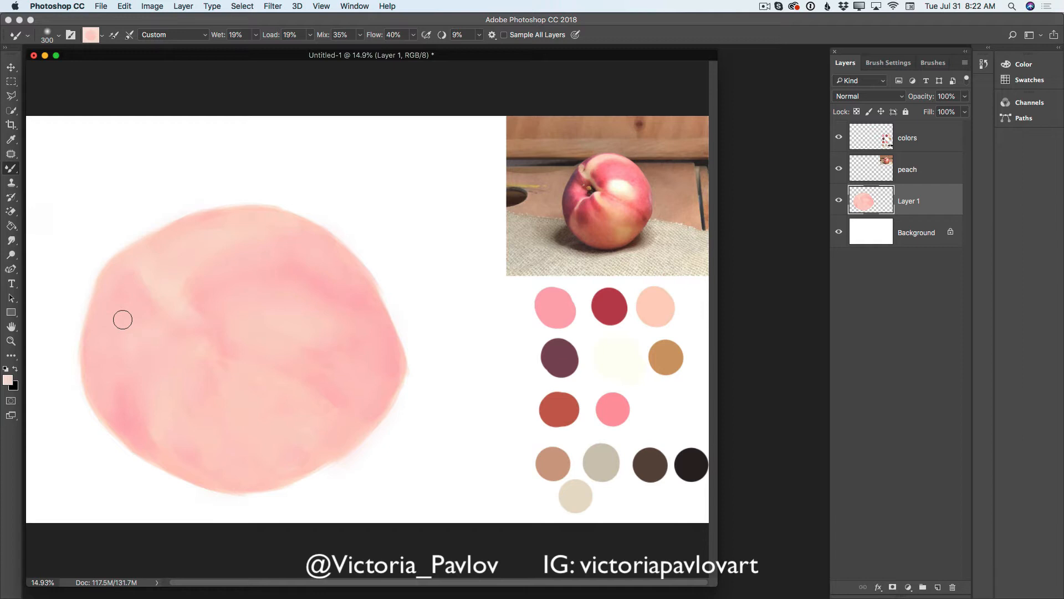
# - Add a layer and shade the peach's left edge in the dark plum palette color with the regular 250 px brush
pyautogui.click(938, 587)
pyautogui.click(11, 140)
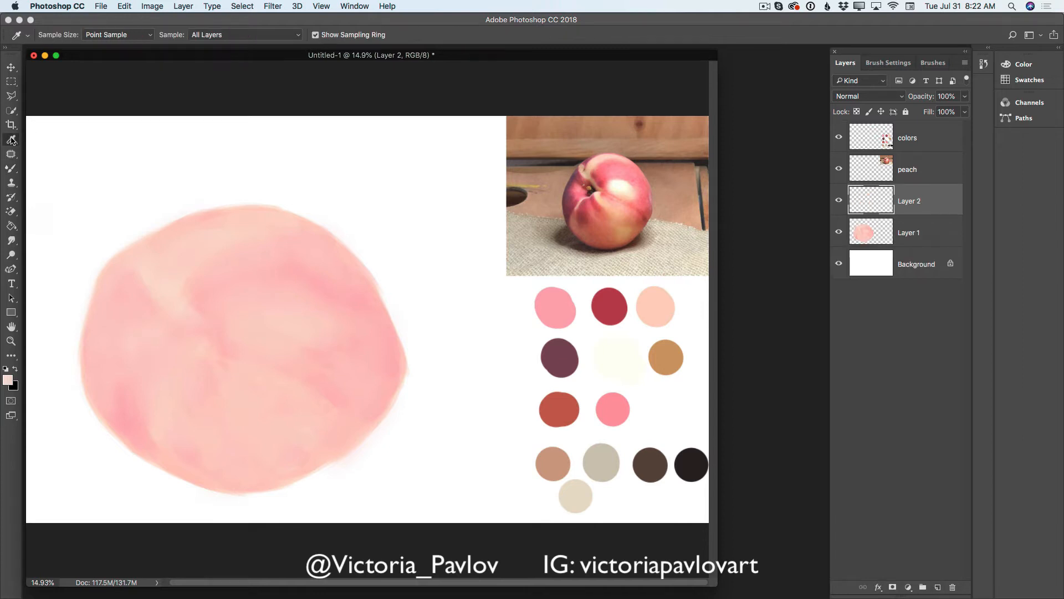
pyautogui.click(571, 351)
pyautogui.click(15, 167)
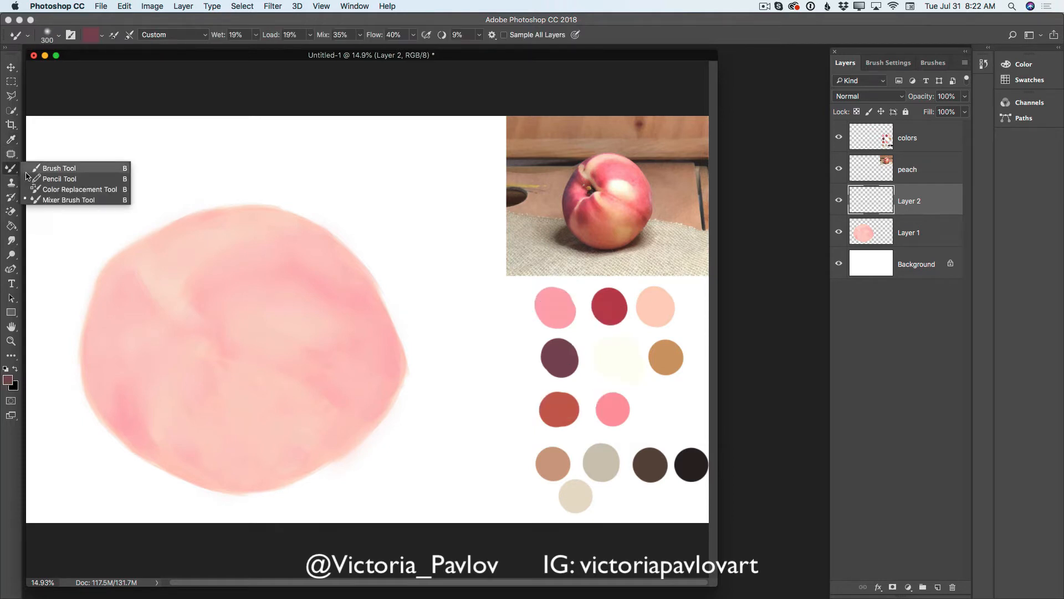
pyautogui.click(51, 170)
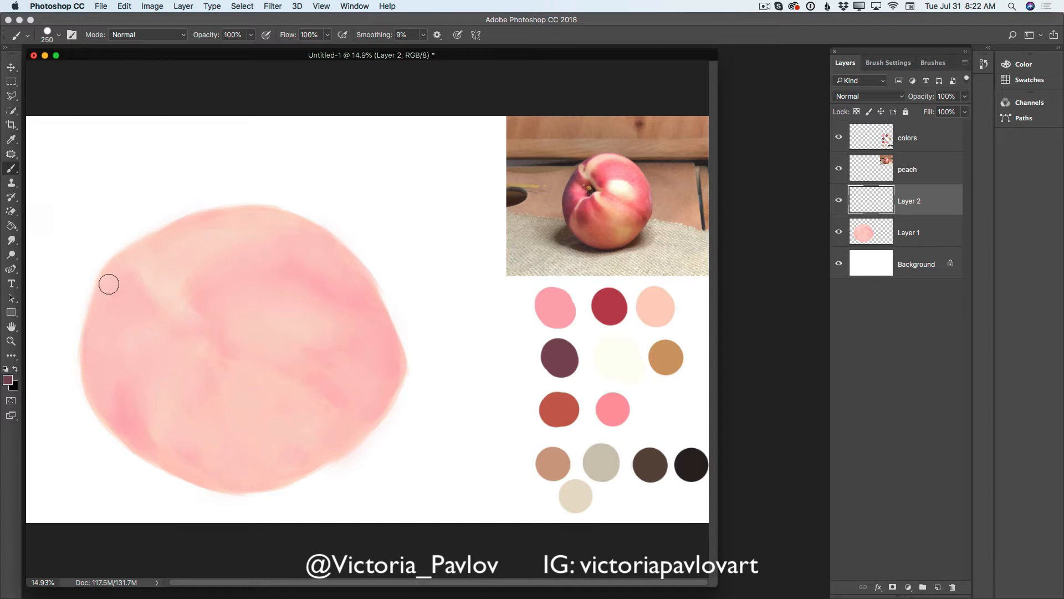
pyautogui.moveTo(123, 272)
pyautogui.mouseDown()
pyautogui.moveTo(105, 300)
pyautogui.moveTo(121, 274)
pyautogui.moveTo(119, 293)
pyautogui.moveTo(134, 301)
pyautogui.moveTo(130, 280)
pyautogui.moveTo(128, 305)
pyautogui.moveTo(140, 304)
pyautogui.moveTo(123, 289)
pyautogui.moveTo(102, 322)
pyautogui.moveTo(106, 291)
pyautogui.moveTo(102, 370)
pyautogui.moveTo(95, 337)
pyautogui.moveTo(124, 426)
pyautogui.moveTo(100, 380)
pyautogui.moveTo(137, 438)
pyautogui.moveTo(105, 395)
pyautogui.moveTo(126, 423)
pyautogui.moveTo(106, 388)
pyautogui.moveTo(123, 403)
pyautogui.moveTo(108, 373)
pyautogui.moveTo(125, 382)
pyautogui.moveTo(122, 362)
pyautogui.moveTo(109, 396)
pyautogui.moveTo(117, 379)
pyautogui.moveTo(122, 420)
pyautogui.moveTo(136, 390)
pyautogui.moveTo(127, 426)
pyautogui.moveTo(144, 401)
pyautogui.moveTo(142, 420)
pyautogui.moveTo(118, 390)
pyautogui.moveTo(102, 389)
pyautogui.moveTo(120, 354)
pyautogui.moveTo(106, 351)
pyautogui.moveTo(102, 332)
pyautogui.moveTo(120, 324)
pyautogui.moveTo(107, 318)
pyautogui.moveTo(96, 397)
pyautogui.moveTo(124, 290)
pyautogui.mouseUp()
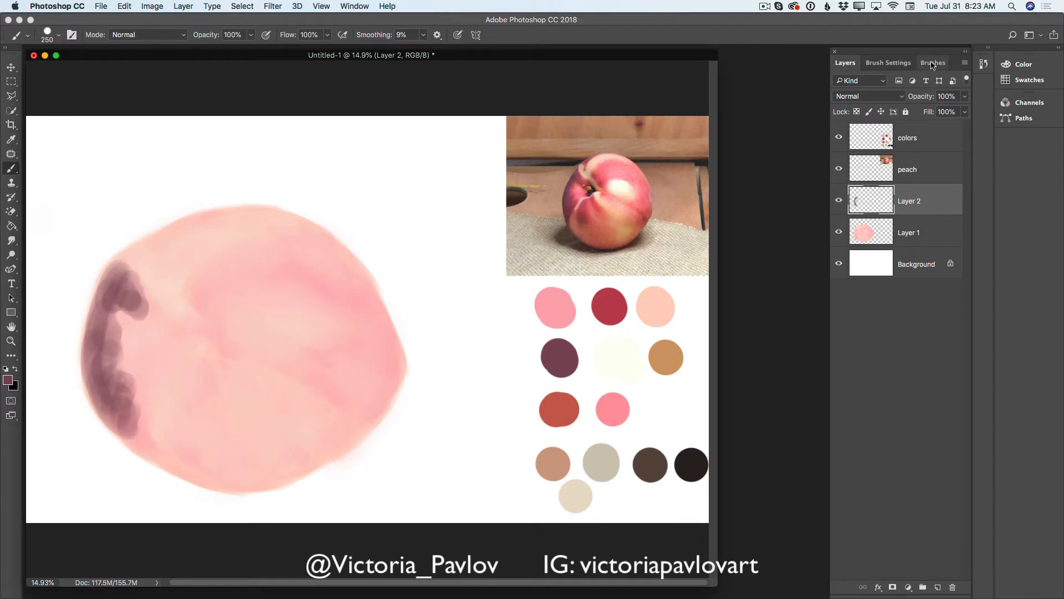
# - Compare the brush's stroke preview with Transfer turned off and back on
pyautogui.click(906, 65)
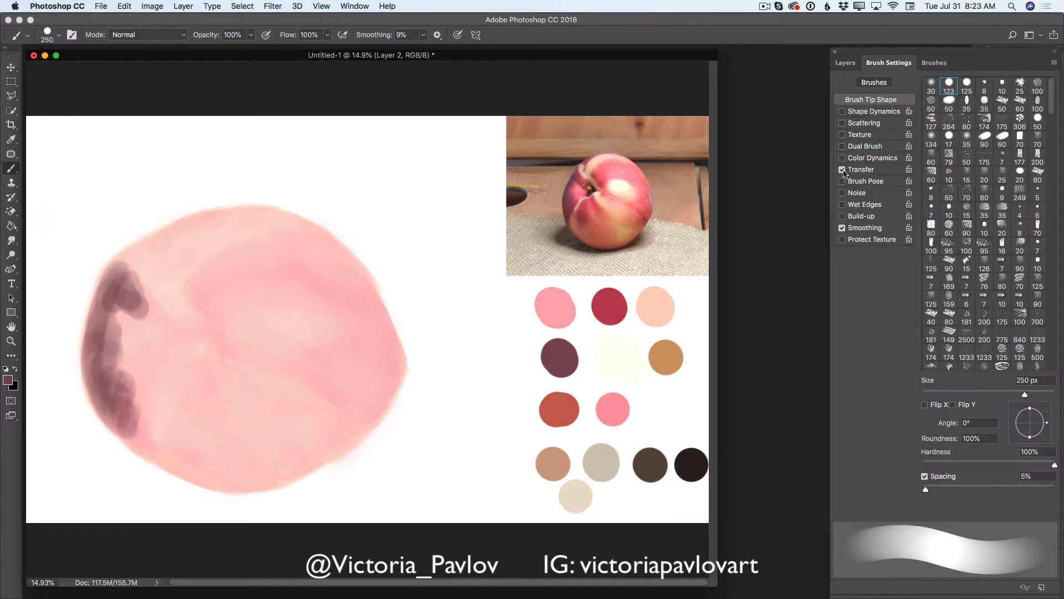
pyautogui.click(842, 170)
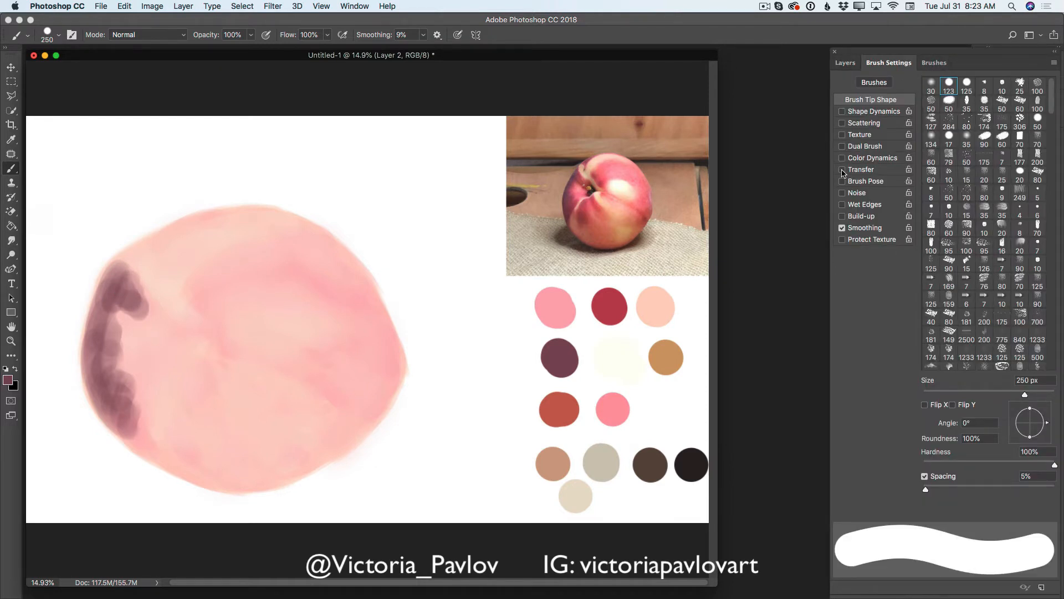
pyautogui.click(842, 170)
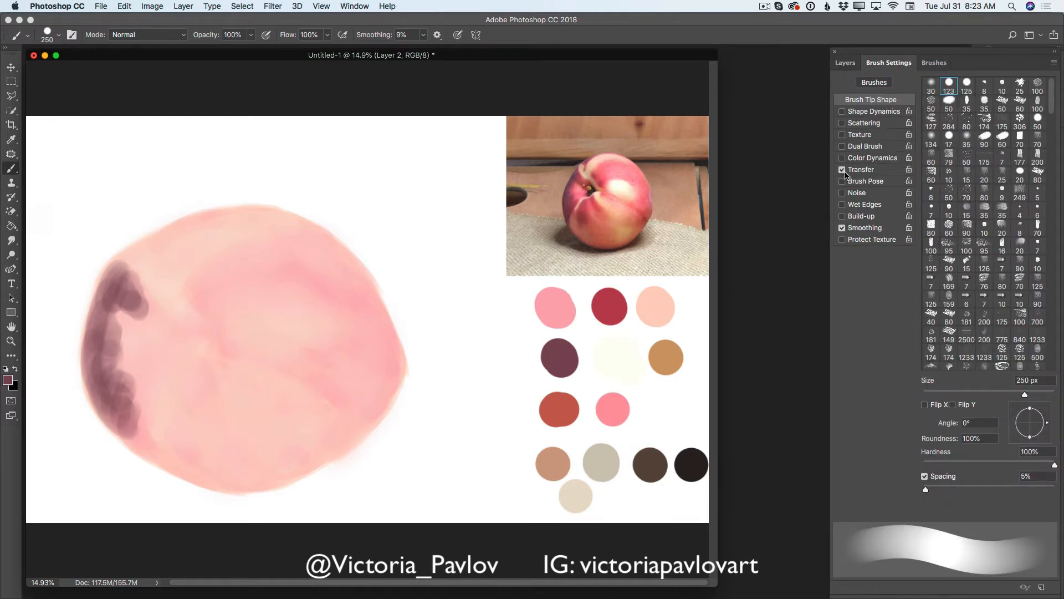
pyautogui.click(848, 66)
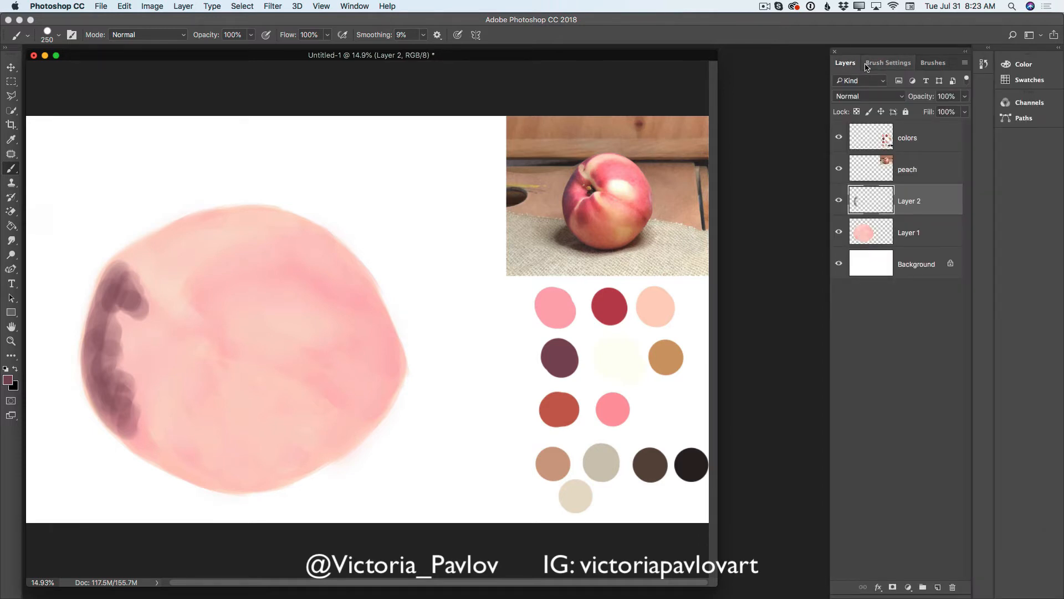
# - Paint plum shadow patches at the peach's lower center and lower right, and set the shading layer's opacity to 58%
pyautogui.moveTo(202, 385)
pyautogui.mouseDown()
pyautogui.moveTo(197, 423)
pyautogui.moveTo(202, 388)
pyautogui.moveTo(212, 443)
pyautogui.moveTo(212, 392)
pyautogui.moveTo(221, 434)
pyautogui.moveTo(225, 382)
pyautogui.moveTo(228, 411)
pyautogui.moveTo(231, 382)
pyautogui.moveTo(247, 423)
pyautogui.moveTo(232, 383)
pyautogui.moveTo(252, 400)
pyautogui.moveTo(200, 397)
pyautogui.moveTo(221, 390)
pyautogui.moveTo(228, 372)
pyautogui.moveTo(259, 386)
pyautogui.mouseUp()
pyautogui.moveTo(357, 388)
pyautogui.mouseDown()
pyautogui.moveTo(378, 380)
pyautogui.moveTo(369, 402)
pyautogui.moveTo(339, 387)
pyautogui.moveTo(352, 414)
pyautogui.moveTo(372, 413)
pyautogui.moveTo(388, 378)
pyautogui.moveTo(360, 425)
pyautogui.mouseUp()
pyautogui.moveTo(391, 372); pyautogui.dragTo(363, 428)
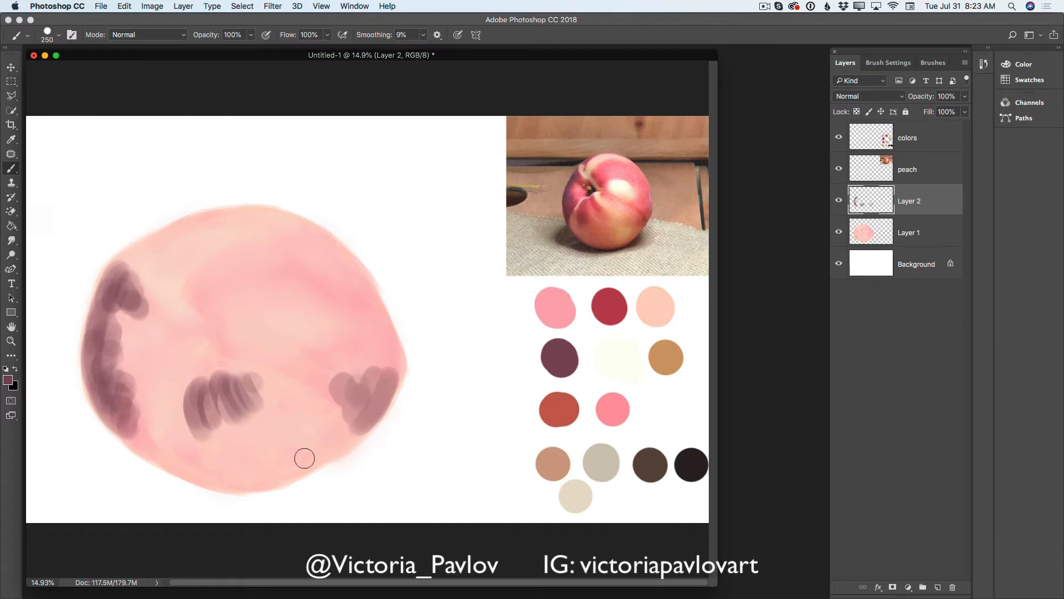
pyautogui.click(965, 97)
pyautogui.moveTo(965, 111); pyautogui.dragTo(941, 111)
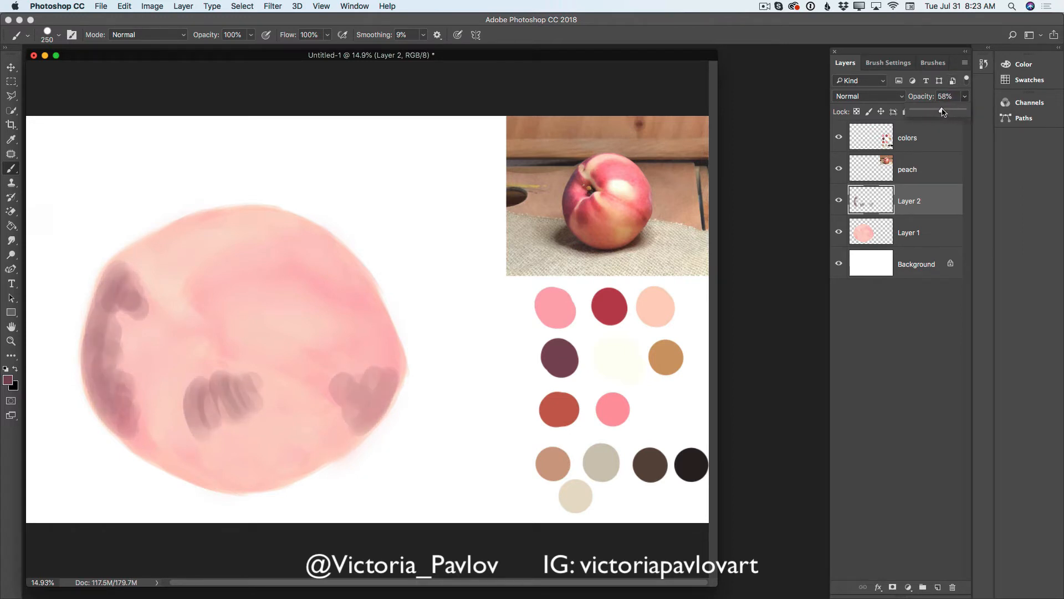
# - Sample the crimson palette color and brush it over the peach's left side with a 500 px brush
pyautogui.click(15, 140)
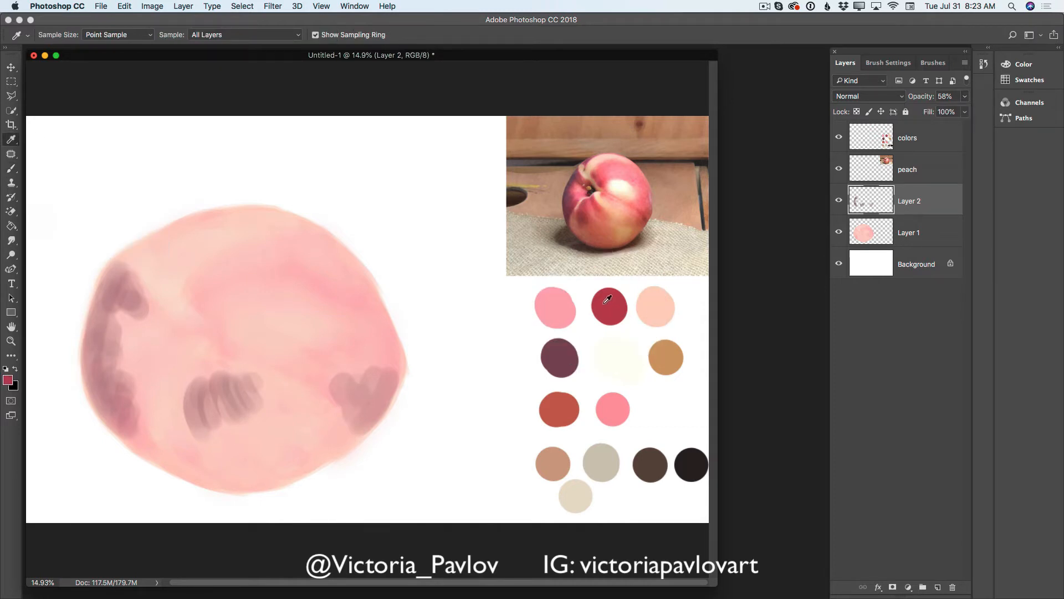
pyautogui.click(14, 171)
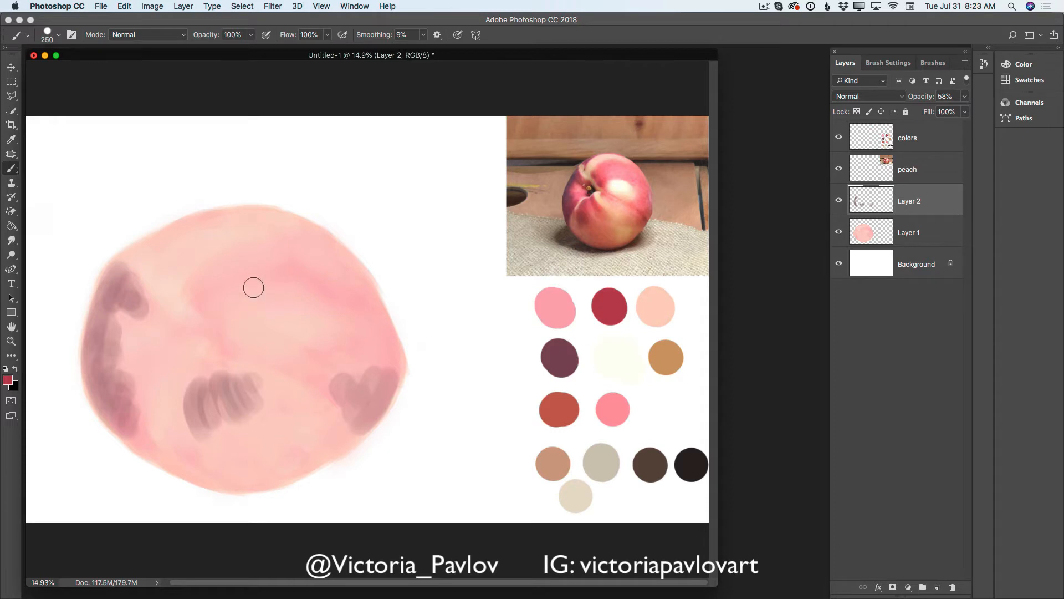
pyautogui.press(']')
pyautogui.press(']')
pyautogui.press(']')
pyautogui.moveTo(147, 311)
pyautogui.mouseDown()
pyautogui.moveTo(126, 352)
pyautogui.moveTo(131, 330)
pyautogui.moveTo(166, 355)
pyautogui.moveTo(135, 347)
pyautogui.moveTo(126, 323)
pyautogui.moveTo(138, 405)
pyautogui.moveTo(138, 357)
pyautogui.moveTo(135, 405)
pyautogui.mouseUp()
pyautogui.moveTo(126, 374)
pyautogui.mouseDown()
pyautogui.moveTo(121, 323)
pyautogui.moveTo(133, 411)
pyautogui.moveTo(132, 315)
pyautogui.moveTo(154, 372)
pyautogui.moveTo(158, 343)
pyautogui.moveTo(180, 352)
pyautogui.moveTo(157, 333)
pyautogui.mouseUp()
# - Brush crimson over the peach's top, center, right side and bottom, leaving the crease and central highlight light
pyautogui.moveTo(177, 249)
pyautogui.mouseDown()
pyautogui.moveTo(205, 228)
pyautogui.moveTo(245, 223)
pyautogui.moveTo(198, 260)
pyautogui.mouseUp()
pyautogui.moveTo(319, 383)
pyautogui.mouseDown()
pyautogui.moveTo(377, 352)
pyautogui.moveTo(338, 371)
pyautogui.moveTo(368, 376)
pyautogui.moveTo(353, 330)
pyautogui.moveTo(368, 337)
pyautogui.moveTo(361, 311)
pyautogui.moveTo(380, 357)
pyautogui.moveTo(364, 360)
pyautogui.moveTo(338, 335)
pyautogui.mouseUp()
pyautogui.moveTo(223, 320)
pyautogui.mouseDown()
pyautogui.moveTo(242, 297)
pyautogui.moveTo(232, 290)
pyautogui.moveTo(281, 295)
pyautogui.moveTo(262, 261)
pyautogui.moveTo(302, 283)
pyautogui.moveTo(287, 258)
pyautogui.moveTo(350, 284)
pyautogui.moveTo(327, 258)
pyautogui.moveTo(356, 326)
pyautogui.moveTo(250, 307)
pyautogui.moveTo(227, 332)
pyautogui.moveTo(300, 302)
pyautogui.moveTo(341, 335)
pyautogui.moveTo(316, 302)
pyautogui.moveTo(355, 348)
pyautogui.moveTo(324, 274)
pyautogui.moveTo(371, 354)
pyautogui.moveTo(353, 291)
pyautogui.moveTo(373, 371)
pyautogui.mouseUp()
pyautogui.moveTo(252, 372)
pyautogui.mouseDown()
pyautogui.moveTo(205, 403)
pyautogui.moveTo(225, 405)
pyautogui.moveTo(229, 441)
pyautogui.moveTo(222, 386)
pyautogui.moveTo(243, 406)
pyautogui.moveTo(230, 379)
pyautogui.moveTo(278, 420)
pyautogui.moveTo(242, 400)
pyautogui.moveTo(245, 435)
pyautogui.moveTo(199, 437)
pyautogui.moveTo(202, 468)
pyautogui.moveTo(248, 459)
pyautogui.moveTo(254, 442)
pyautogui.moveTo(304, 445)
pyautogui.moveTo(252, 467)
pyautogui.moveTo(307, 449)
pyautogui.moveTo(280, 461)
pyautogui.moveTo(309, 418)
pyautogui.moveTo(272, 399)
pyautogui.moveTo(302, 421)
pyautogui.moveTo(305, 405)
pyautogui.moveTo(329, 409)
pyautogui.moveTo(355, 390)
pyautogui.mouseUp()
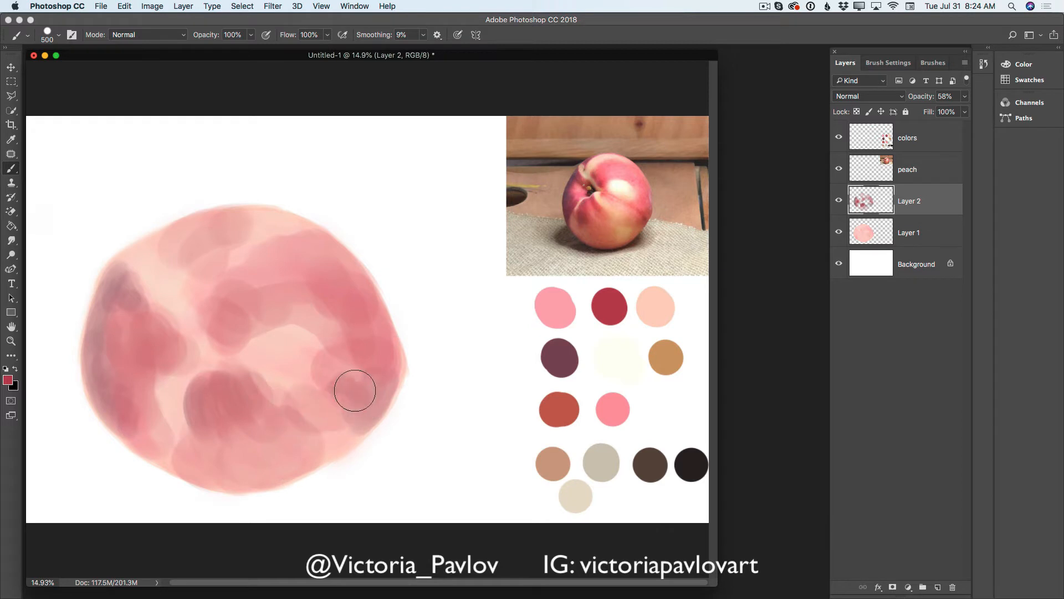
pyautogui.moveTo(176, 269)
pyautogui.mouseDown()
pyautogui.moveTo(157, 287)
pyautogui.moveTo(134, 272)
pyautogui.moveTo(199, 330)
pyautogui.moveTo(162, 309)
pyautogui.moveTo(172, 324)
pyautogui.moveTo(170, 291)
pyautogui.moveTo(136, 261)
pyautogui.moveTo(179, 328)
pyautogui.moveTo(187, 366)
pyautogui.moveTo(176, 376)
pyautogui.moveTo(185, 345)
pyautogui.moveTo(151, 405)
pyautogui.moveTo(155, 382)
pyautogui.moveTo(161, 439)
pyautogui.moveTo(236, 327)
pyautogui.moveTo(222, 336)
pyautogui.moveTo(248, 371)
pyautogui.mouseUp()
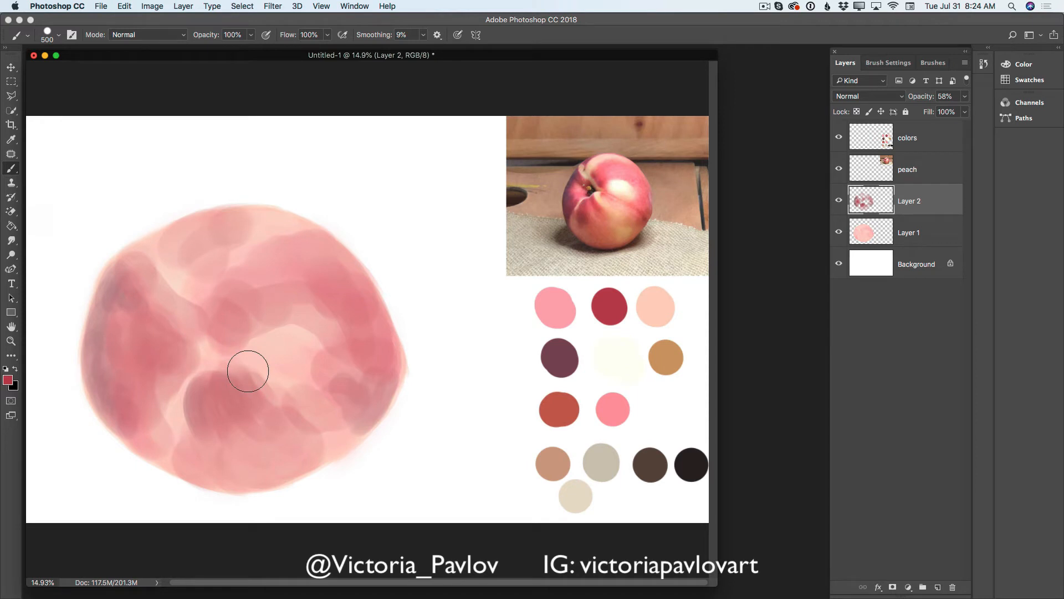
# - Merge the shading layer down into Layer 1 and check the photo, palette and background layers by toggling their visibility
pyautogui.click(965, 63)
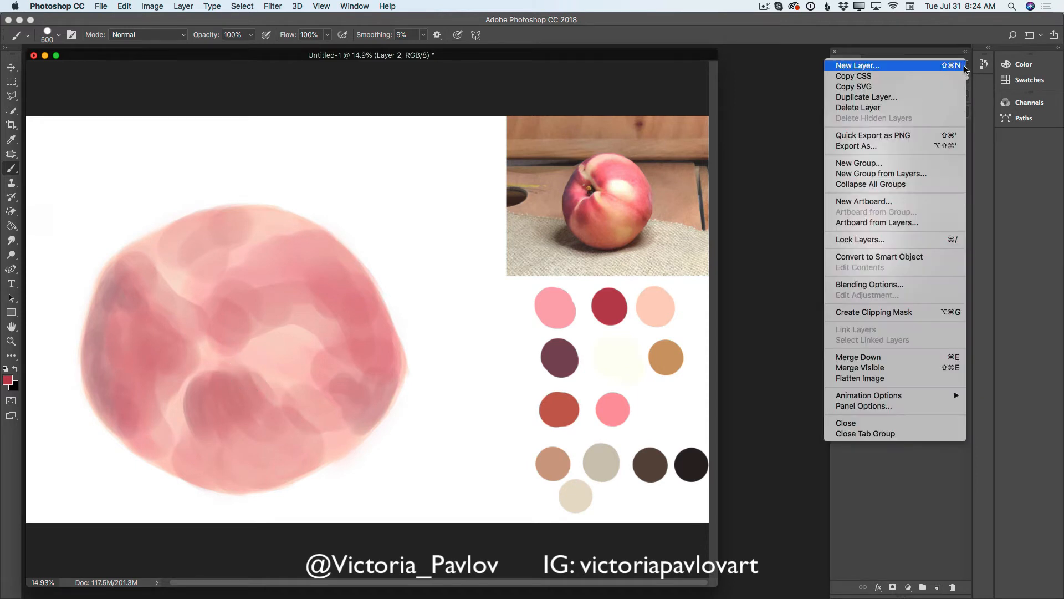
pyautogui.click(869, 362)
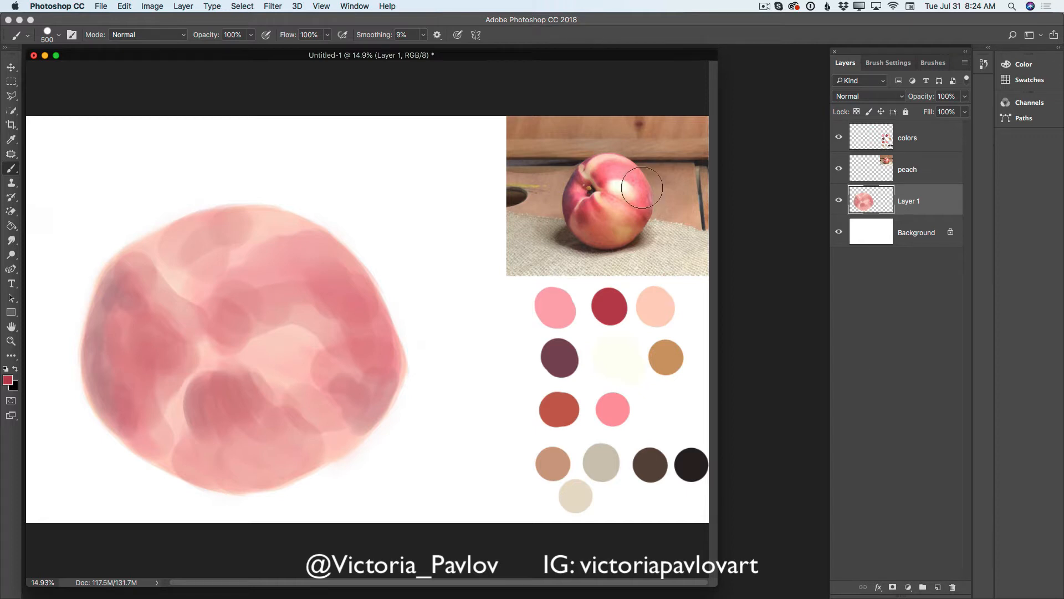
pyautogui.click(839, 169)
pyautogui.click(839, 169)
pyautogui.click(839, 138)
pyautogui.click(839, 140)
pyautogui.click(840, 233)
pyautogui.click(840, 233)
# - Switch to the Mixer Brush, add a crimson stroke near the peach's top and turn on cleaning after each stroke
pyautogui.rightClick(12, 170)
pyautogui.click(60, 201)
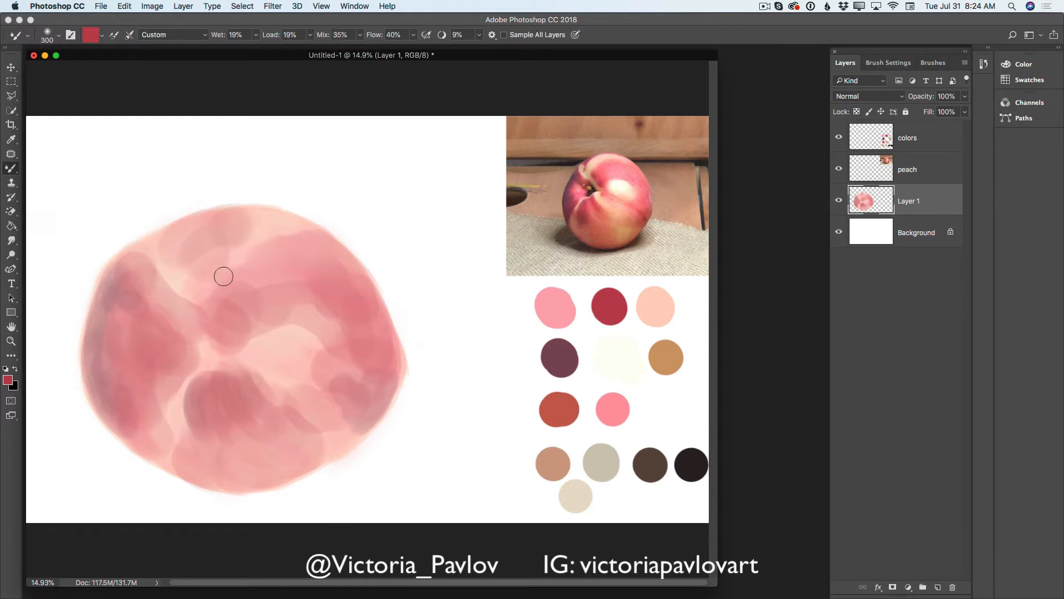
pyautogui.moveTo(268, 244); pyautogui.dragTo(260, 236)
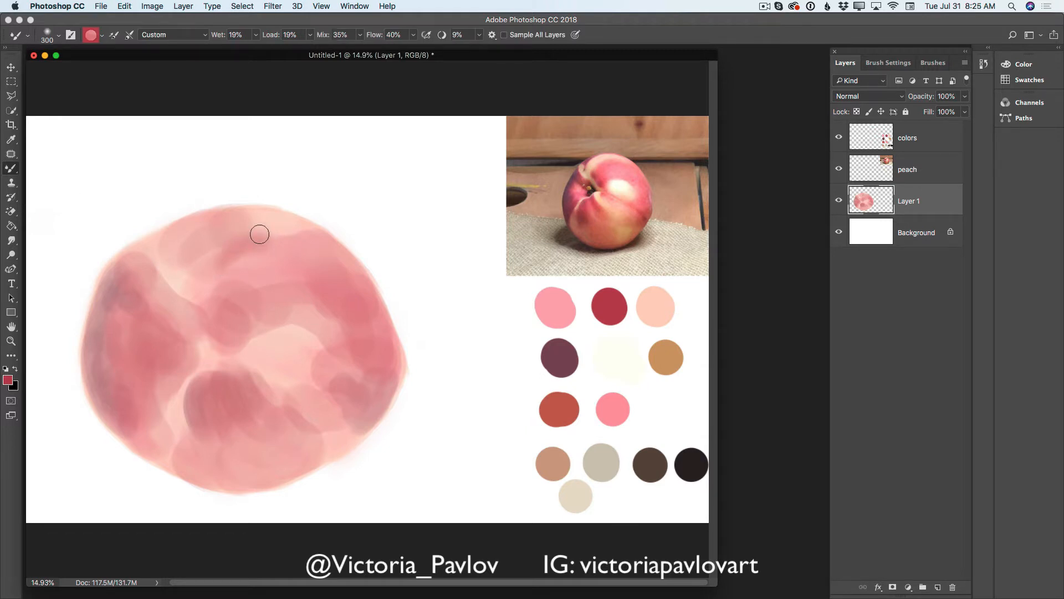
pyautogui.click(129, 35)
# - Blend the crimson and plum patches across the whole peach with a 400 px Mixer Brush
pyautogui.press(']')
pyautogui.press(']')
pyautogui.press(']')
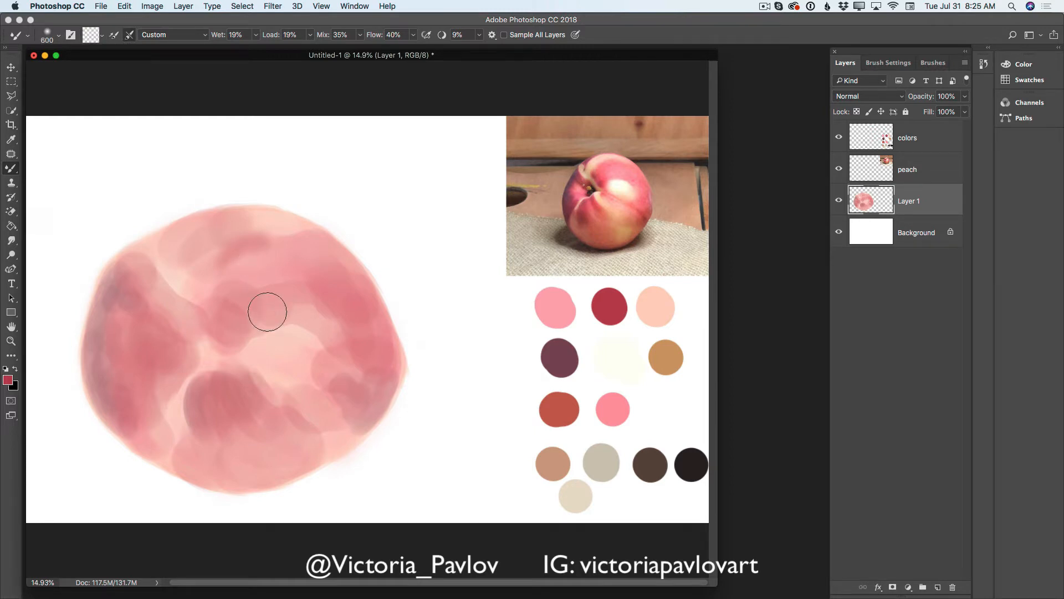
pyautogui.press('[')
pyautogui.press('[')
pyautogui.moveTo(253, 225)
pyautogui.mouseDown()
pyautogui.moveTo(301, 235)
pyautogui.moveTo(227, 228)
pyautogui.moveTo(199, 254)
pyautogui.moveTo(164, 259)
pyautogui.moveTo(164, 243)
pyautogui.moveTo(179, 257)
pyautogui.moveTo(165, 277)
pyautogui.moveTo(207, 300)
pyautogui.moveTo(169, 278)
pyautogui.moveTo(159, 295)
pyautogui.moveTo(120, 309)
pyautogui.moveTo(117, 382)
pyautogui.moveTo(117, 309)
pyautogui.moveTo(100, 366)
pyautogui.moveTo(99, 351)
pyautogui.moveTo(130, 276)
pyautogui.moveTo(111, 301)
pyautogui.moveTo(139, 260)
pyautogui.moveTo(123, 273)
pyautogui.moveTo(125, 348)
pyautogui.moveTo(138, 305)
pyautogui.moveTo(179, 344)
pyautogui.moveTo(187, 336)
pyautogui.moveTo(200, 347)
pyautogui.moveTo(157, 373)
pyautogui.moveTo(147, 402)
pyautogui.moveTo(138, 390)
pyautogui.moveTo(145, 411)
pyautogui.moveTo(127, 383)
pyautogui.moveTo(140, 414)
pyautogui.moveTo(124, 419)
pyautogui.moveTo(159, 442)
pyautogui.mouseUp()
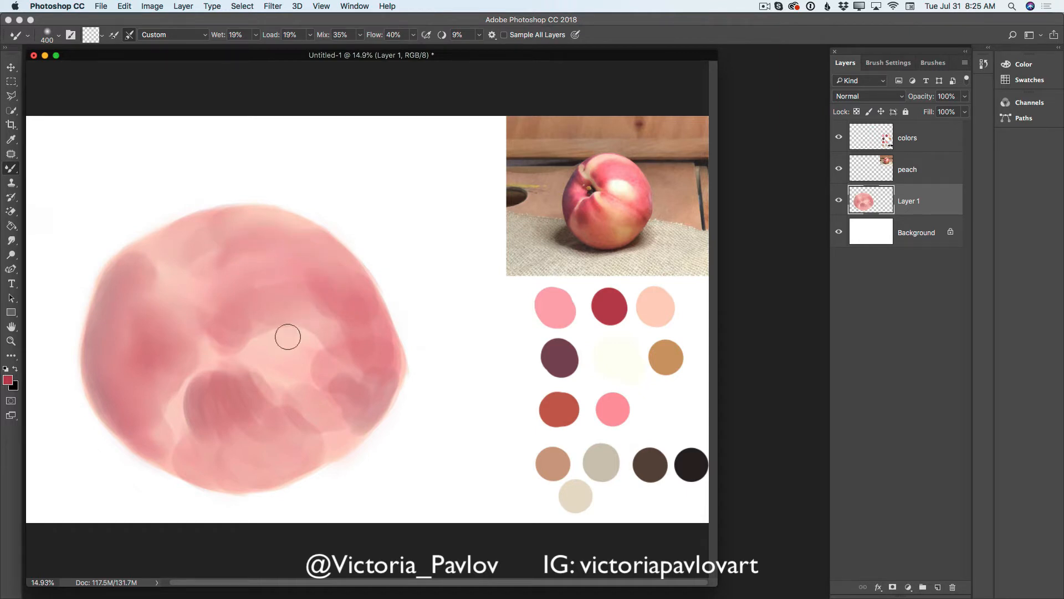
pyautogui.moveTo(288, 322)
pyautogui.mouseDown()
pyautogui.moveTo(250, 347)
pyautogui.moveTo(252, 323)
pyautogui.moveTo(238, 316)
pyautogui.moveTo(231, 339)
pyautogui.moveTo(293, 325)
pyautogui.moveTo(328, 337)
pyautogui.moveTo(339, 352)
pyautogui.moveTo(326, 354)
pyautogui.moveTo(355, 379)
pyautogui.moveTo(345, 299)
pyautogui.moveTo(382, 336)
pyautogui.moveTo(349, 397)
pyautogui.moveTo(302, 432)
pyautogui.moveTo(253, 353)
pyautogui.moveTo(236, 379)
pyautogui.moveTo(208, 390)
pyautogui.moveTo(210, 367)
pyautogui.moveTo(193, 414)
pyautogui.moveTo(231, 454)
pyautogui.moveTo(218, 407)
pyautogui.moveTo(222, 436)
pyautogui.moveTo(179, 434)
pyautogui.moveTo(186, 462)
pyautogui.moveTo(174, 462)
pyautogui.moveTo(239, 461)
pyautogui.moveTo(242, 404)
pyautogui.moveTo(208, 383)
pyautogui.moveTo(192, 405)
pyautogui.moveTo(175, 406)
pyautogui.moveTo(192, 354)
pyautogui.moveTo(166, 396)
pyautogui.moveTo(234, 375)
pyautogui.moveTo(265, 410)
pyautogui.moveTo(302, 418)
pyautogui.moveTo(246, 358)
pyautogui.moveTo(284, 371)
pyautogui.moveTo(332, 400)
pyautogui.moveTo(313, 447)
pyautogui.moveTo(364, 404)
pyautogui.moveTo(341, 333)
pyautogui.moveTo(314, 355)
pyautogui.moveTo(351, 347)
pyautogui.moveTo(300, 277)
pyautogui.moveTo(266, 277)
pyautogui.moveTo(307, 268)
pyautogui.moveTo(287, 226)
pyautogui.moveTo(238, 230)
pyautogui.moveTo(211, 272)
pyautogui.moveTo(216, 234)
pyautogui.moveTo(315, 264)
pyautogui.moveTo(375, 377)
pyautogui.moveTo(287, 486)
pyautogui.mouseUp()
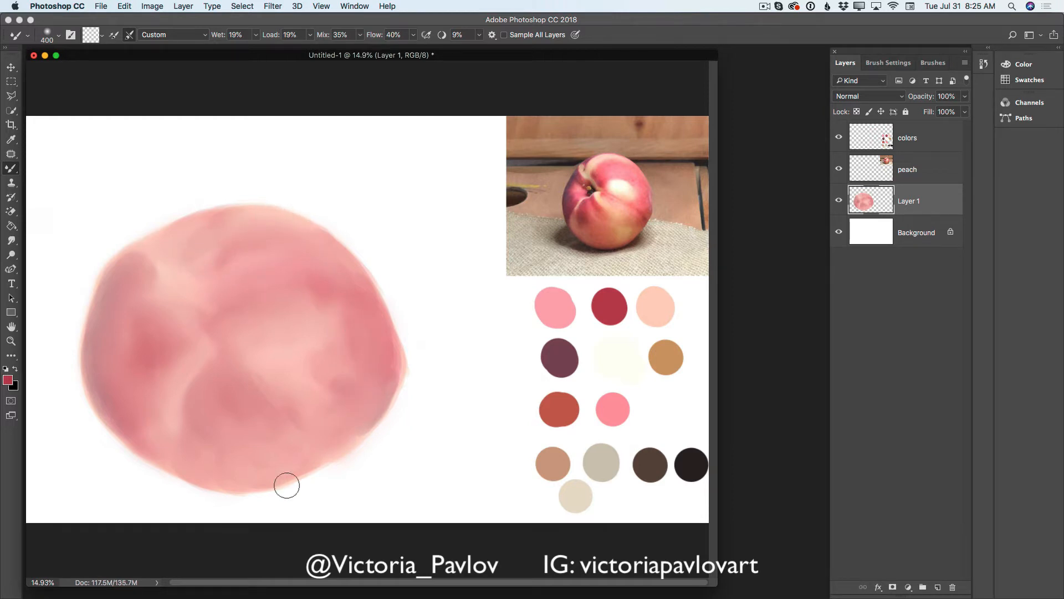
# - On a new layer, paint a small stem cavity at the peach's center with the sampled plum swatch and a 90 px Brush
pyautogui.click(938, 587)
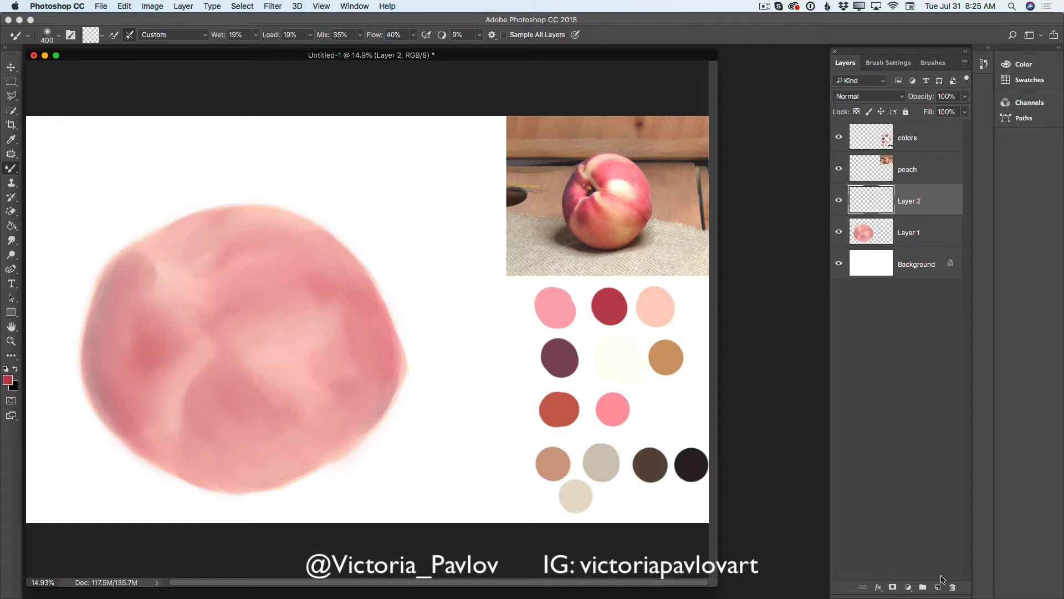
pyautogui.click(14, 139)
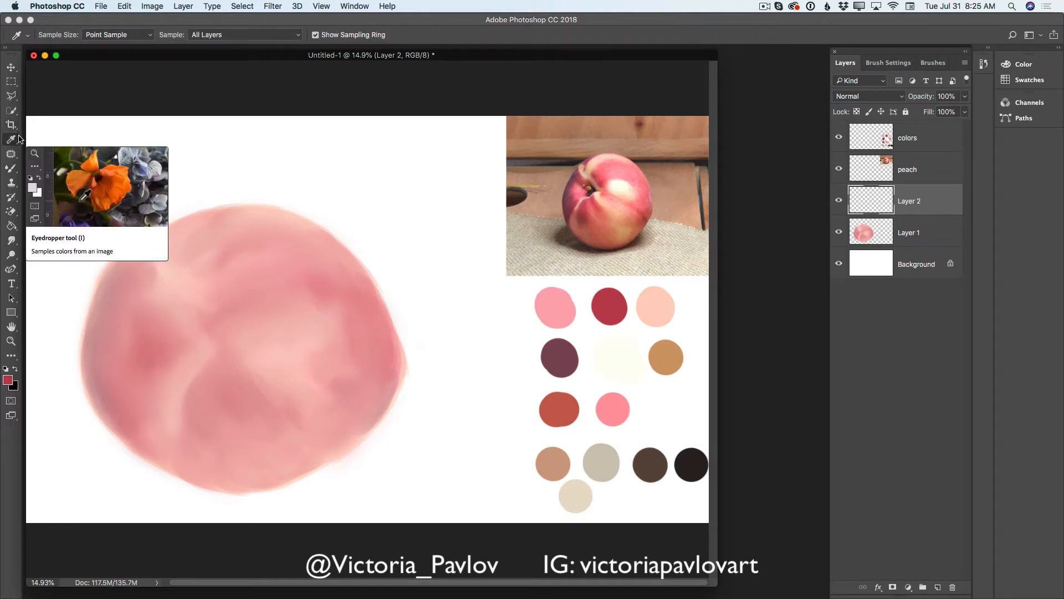
pyautogui.click(557, 347)
pyautogui.click(11, 168)
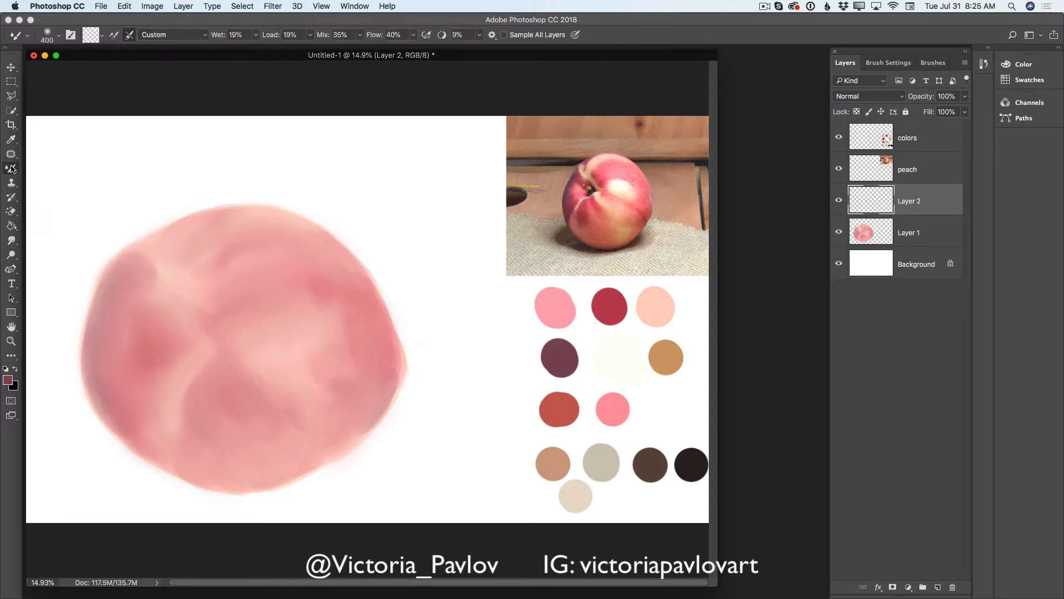
pyautogui.click(61, 168)
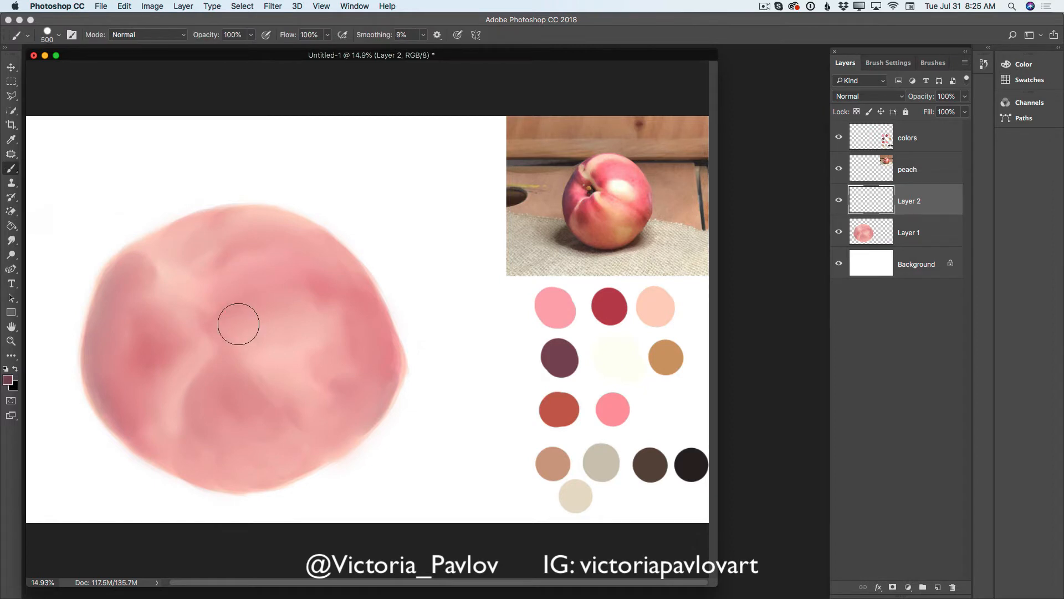
pyautogui.press('[')
pyautogui.press('[')
pyautogui.press('[')
pyautogui.press('[')
pyautogui.press('[')
# - Add another layer at 62% opacity and shade the peach's left side in plum with a 250 px brush
pyautogui.click(937, 587)
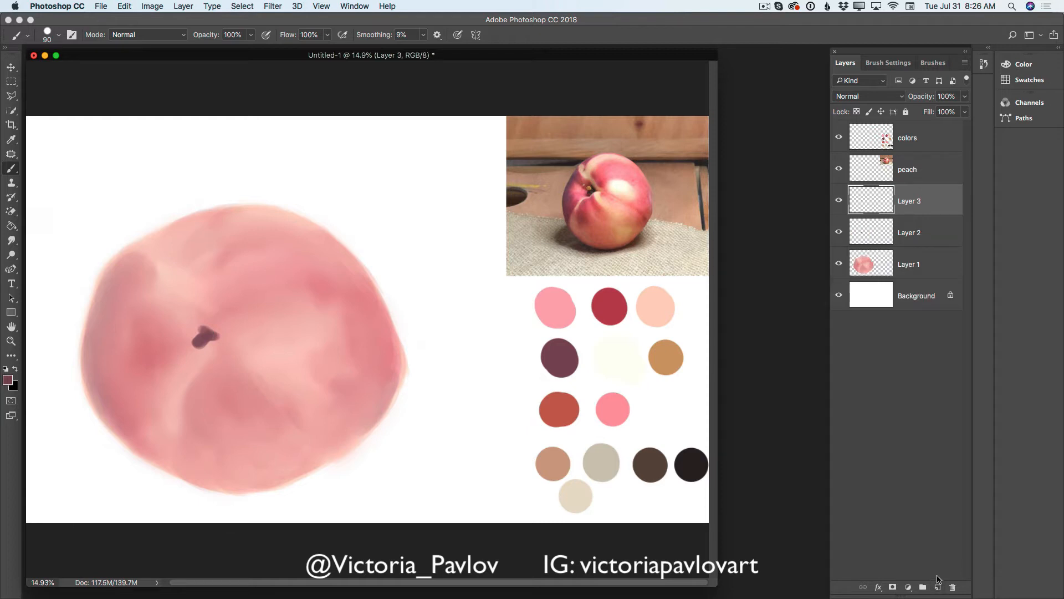
pyautogui.click(964, 111)
pyautogui.press('Return')
pyautogui.press(']')
pyautogui.press(']')
pyautogui.press(']')
pyautogui.press(']')
pyautogui.press(']')
pyautogui.press(']')
pyautogui.moveTo(122, 270); pyautogui.dragTo(104, 347)
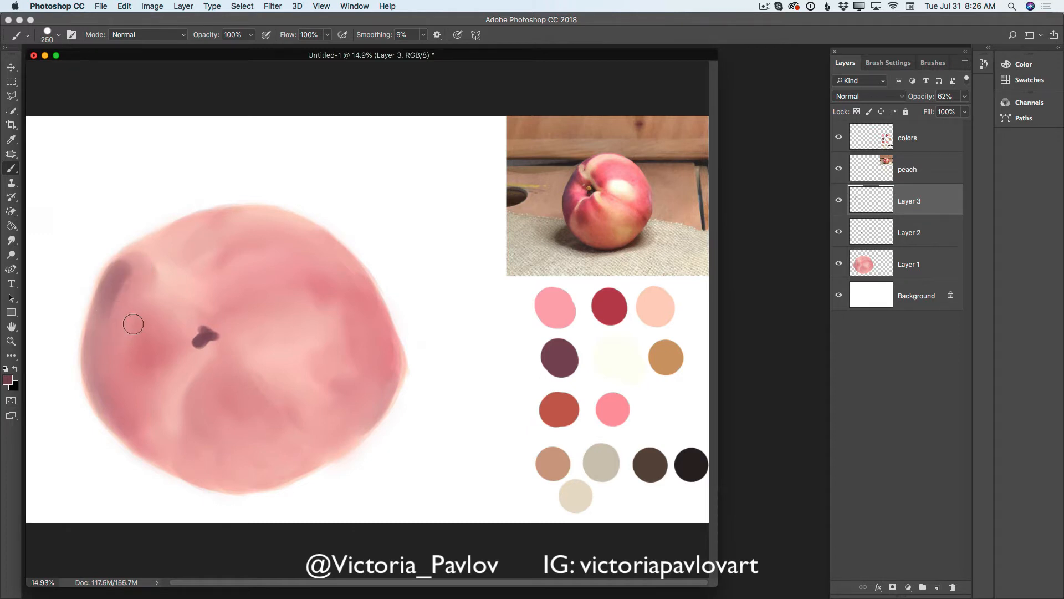
pyautogui.moveTo(127, 272)
pyautogui.mouseDown()
pyautogui.moveTo(169, 310)
pyautogui.moveTo(132, 280)
pyautogui.moveTo(160, 311)
pyautogui.moveTo(128, 292)
pyautogui.moveTo(161, 316)
pyautogui.moveTo(117, 300)
pyautogui.moveTo(150, 319)
pyautogui.moveTo(110, 314)
pyautogui.moveTo(137, 308)
pyautogui.moveTo(148, 317)
pyautogui.moveTo(124, 289)
pyautogui.moveTo(176, 315)
pyautogui.moveTo(107, 323)
pyautogui.moveTo(158, 345)
pyautogui.moveTo(128, 333)
pyautogui.moveTo(152, 337)
pyautogui.moveTo(146, 331)
pyautogui.moveTo(98, 341)
pyautogui.moveTo(100, 323)
pyautogui.moveTo(112, 401)
pyautogui.moveTo(103, 350)
pyautogui.moveTo(130, 426)
pyautogui.moveTo(106, 362)
pyautogui.moveTo(128, 402)
pyautogui.moveTo(102, 397)
pyautogui.moveTo(120, 388)
pyautogui.moveTo(105, 400)
pyautogui.moveTo(122, 389)
pyautogui.moveTo(113, 403)
pyautogui.moveTo(137, 381)
pyautogui.moveTo(122, 406)
pyautogui.moveTo(149, 382)
pyautogui.moveTo(153, 405)
pyautogui.moveTo(140, 413)
pyautogui.moveTo(159, 395)
pyautogui.moveTo(156, 453)
pyautogui.moveTo(130, 393)
pyautogui.moveTo(140, 416)
pyautogui.moveTo(107, 394)
pyautogui.moveTo(122, 428)
pyautogui.mouseUp()
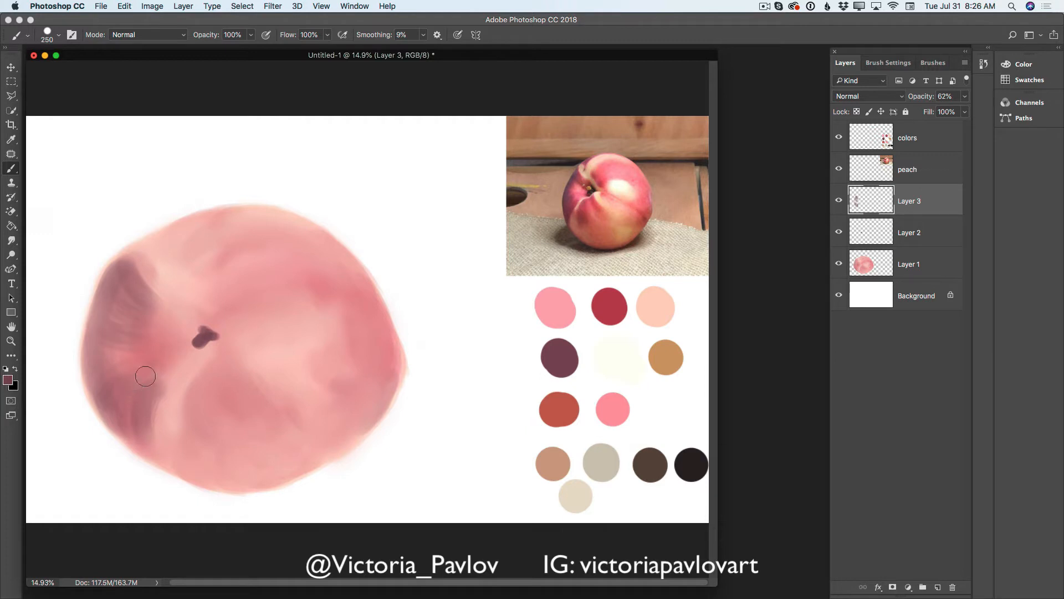
pyautogui.moveTo(129, 397)
pyautogui.mouseDown()
pyautogui.moveTo(158, 382)
pyautogui.moveTo(141, 433)
pyautogui.moveTo(129, 403)
pyautogui.moveTo(140, 444)
pyautogui.moveTo(158, 431)
pyautogui.mouseUp()
# - Brush plum shadow patches on the peach's lower right, right edge, top beside the crease, and above and below the stem cavity
pyautogui.moveTo(374, 377)
pyautogui.mouseDown()
pyautogui.moveTo(348, 382)
pyautogui.moveTo(368, 398)
pyautogui.moveTo(386, 381)
pyautogui.moveTo(369, 400)
pyautogui.moveTo(330, 398)
pyautogui.moveTo(349, 407)
pyautogui.moveTo(350, 422)
pyautogui.moveTo(369, 403)
pyautogui.moveTo(358, 422)
pyautogui.moveTo(388, 373)
pyautogui.moveTo(376, 390)
pyautogui.moveTo(341, 366)
pyautogui.mouseUp()
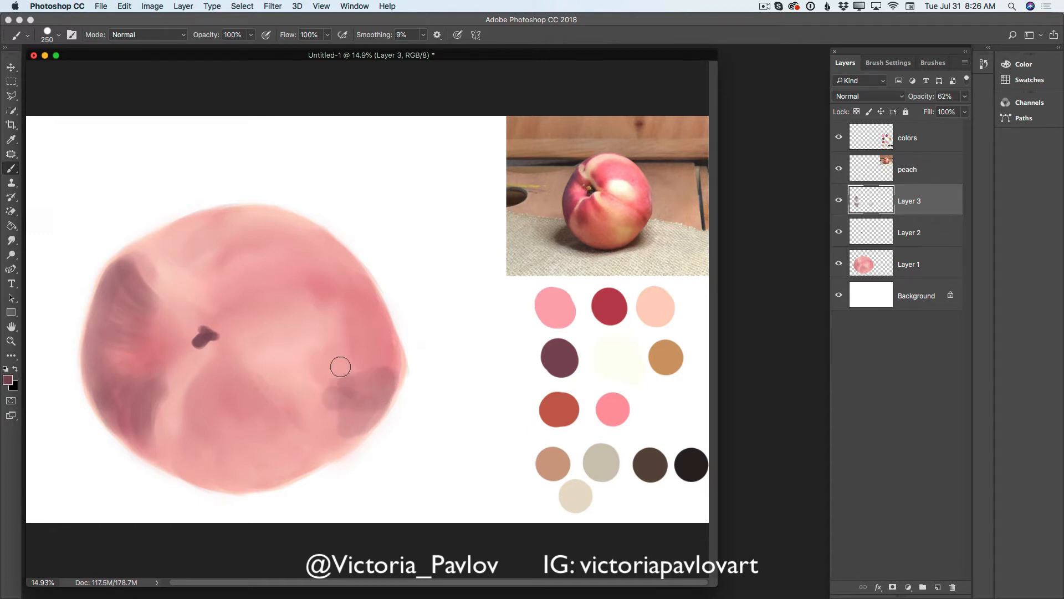
pyautogui.moveTo(210, 295)
pyautogui.mouseDown()
pyautogui.moveTo(218, 288)
pyautogui.moveTo(232, 306)
pyautogui.moveTo(221, 302)
pyautogui.mouseUp()
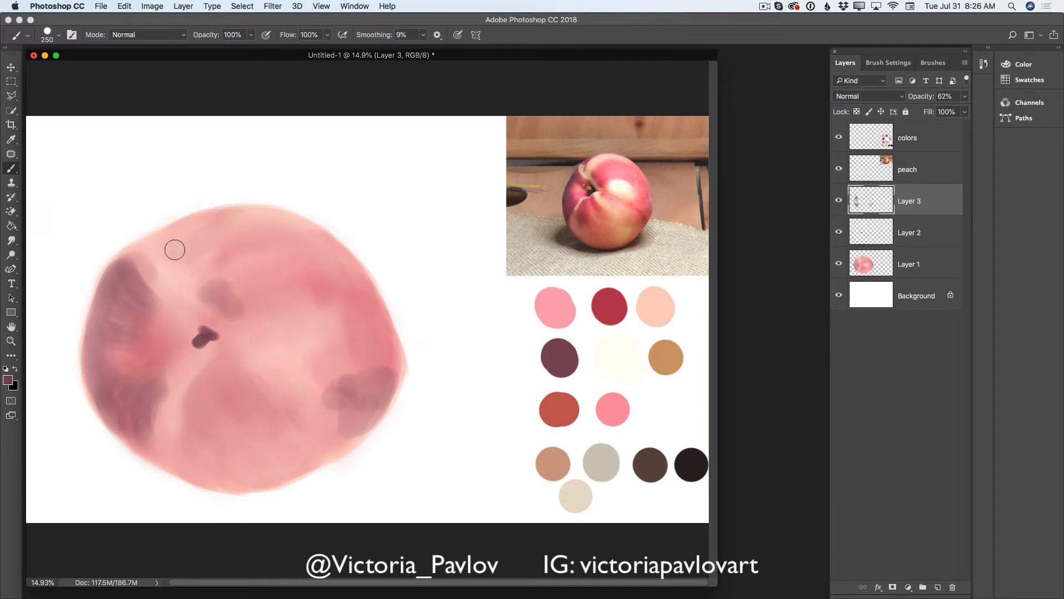
pyautogui.moveTo(171, 247); pyautogui.dragTo(207, 221)
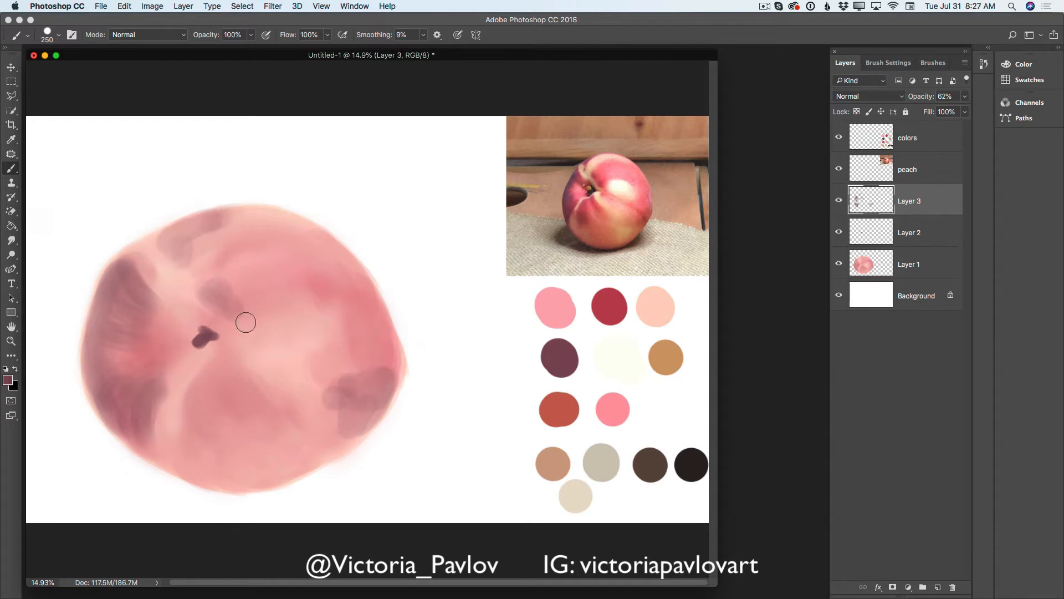
pyautogui.moveTo(197, 384)
pyautogui.mouseDown()
pyautogui.moveTo(200, 405)
pyautogui.moveTo(199, 385)
pyautogui.moveTo(218, 419)
pyautogui.moveTo(211, 380)
pyautogui.moveTo(220, 425)
pyautogui.moveTo(213, 388)
pyautogui.moveTo(233, 426)
pyautogui.moveTo(229, 368)
pyautogui.moveTo(247, 400)
pyautogui.mouseUp()
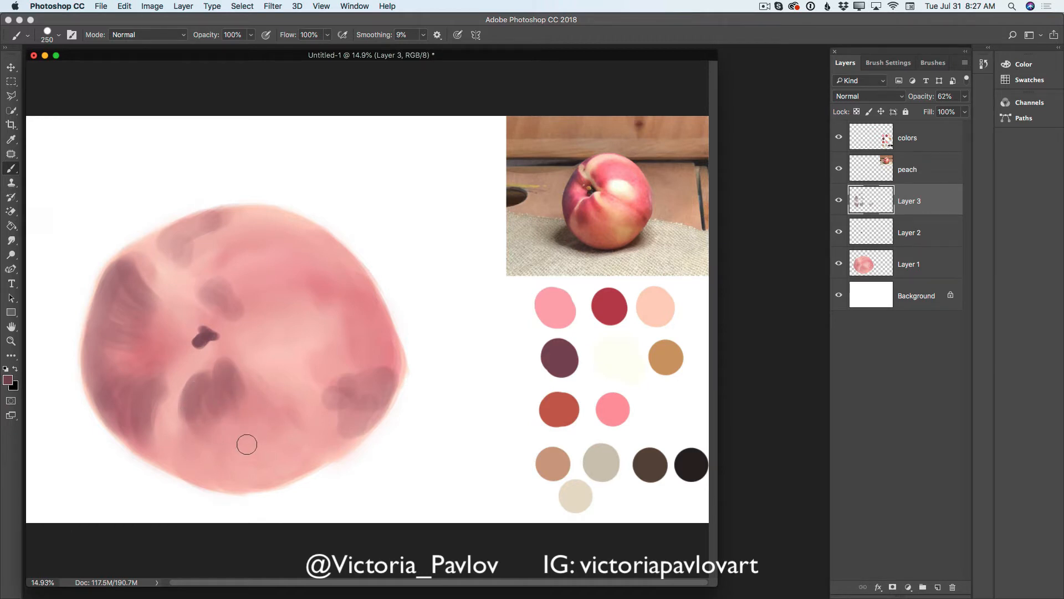
pyautogui.moveTo(246, 444)
pyautogui.mouseDown()
pyautogui.moveTo(222, 387)
pyautogui.moveTo(243, 385)
pyautogui.moveTo(271, 418)
pyautogui.moveTo(251, 378)
pyautogui.moveTo(287, 399)
pyautogui.mouseUp()
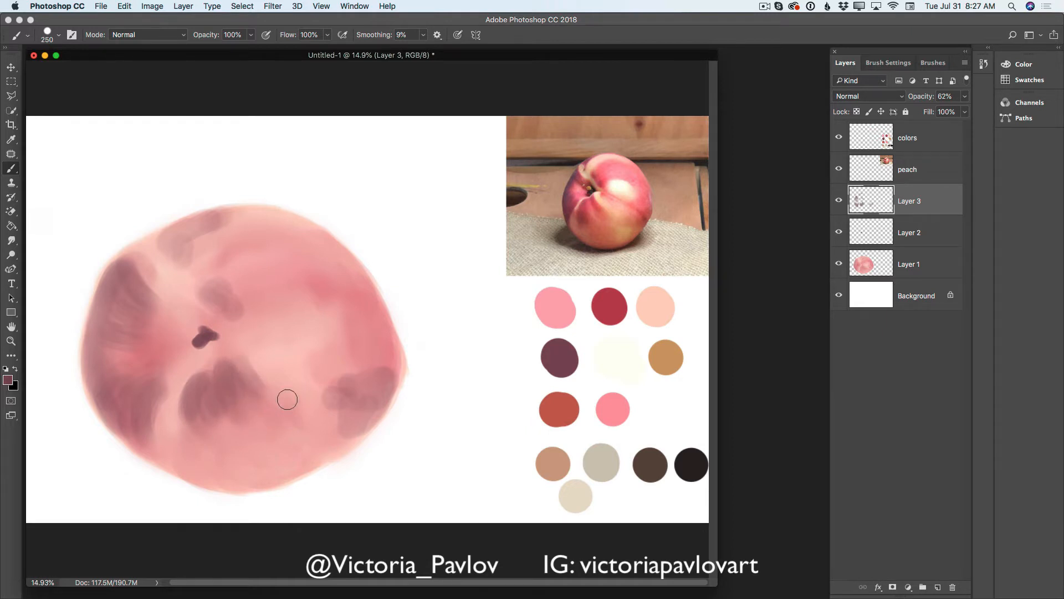
pyautogui.moveTo(220, 286)
pyautogui.mouseDown()
pyautogui.moveTo(241, 289)
pyautogui.moveTo(255, 270)
pyautogui.moveTo(244, 296)
pyautogui.moveTo(298, 269)
pyautogui.moveTo(355, 301)
pyautogui.moveTo(336, 293)
pyautogui.moveTo(370, 328)
pyautogui.moveTo(360, 291)
pyautogui.moveTo(357, 343)
pyautogui.mouseUp()
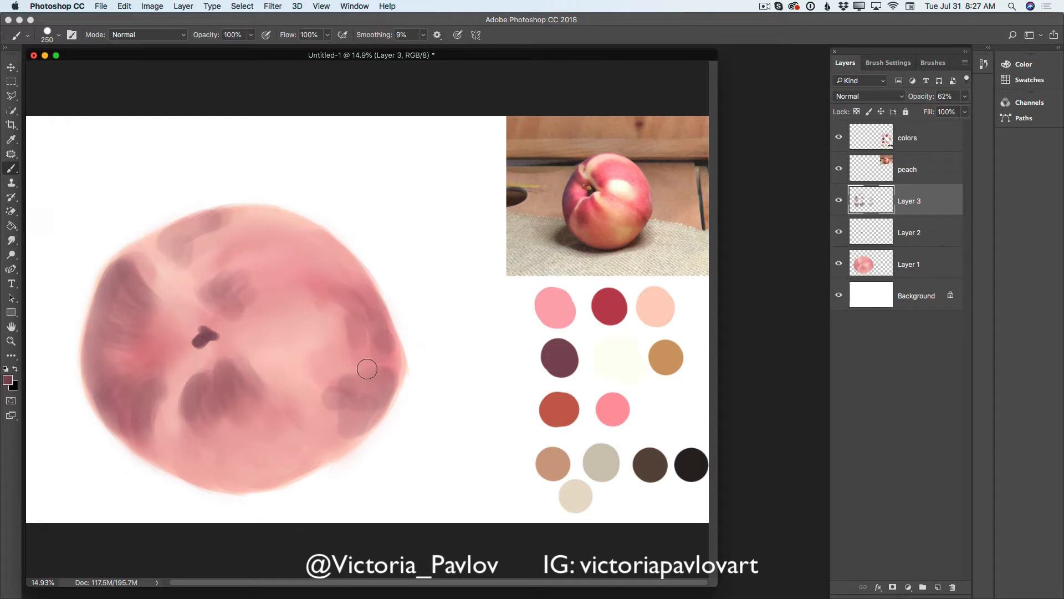
# - Set the foreground color to the warm yellow f8d695, starting from the light peach tone
pyautogui.click(12, 139)
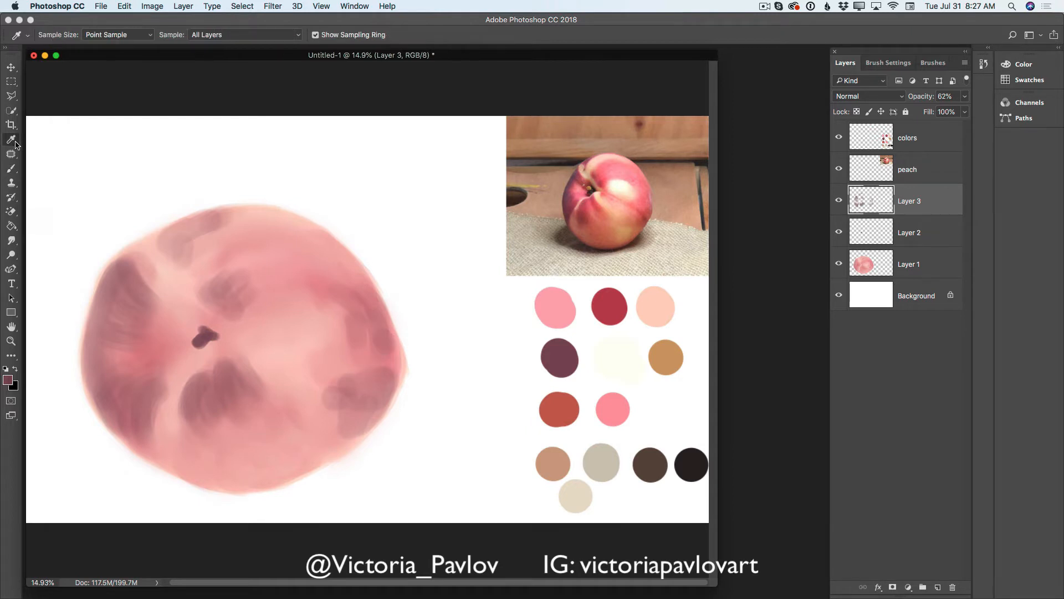
pyautogui.click(662, 306)
pyautogui.click(11, 169)
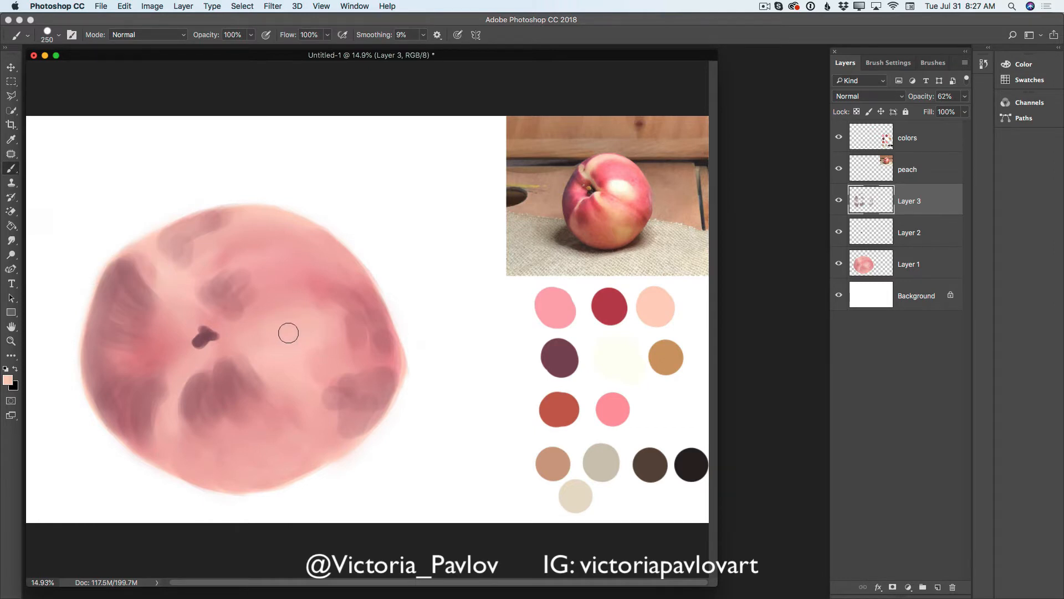
pyautogui.click(13, 379)
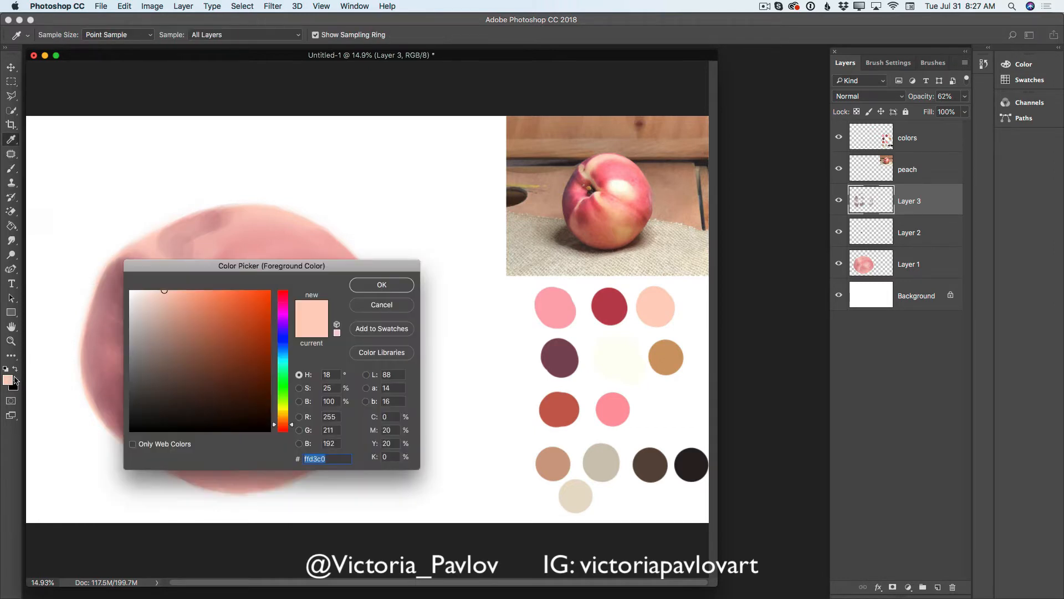
pyautogui.moveTo(281, 265); pyautogui.dragTo(509, 261)
pyautogui.click(286, 333)
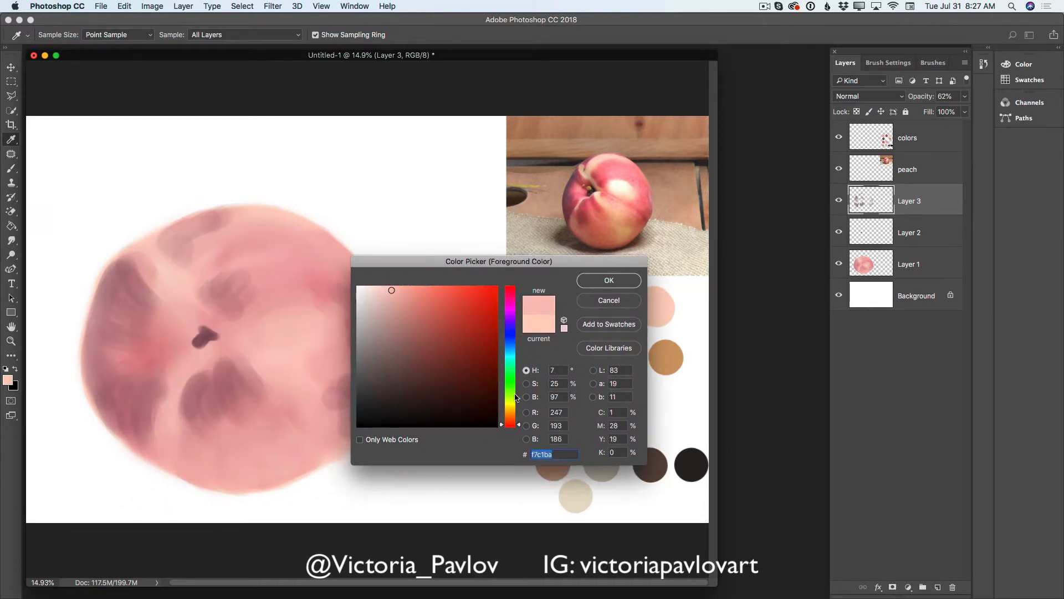
pyautogui.moveTo(516, 422); pyautogui.dragTo(520, 412)
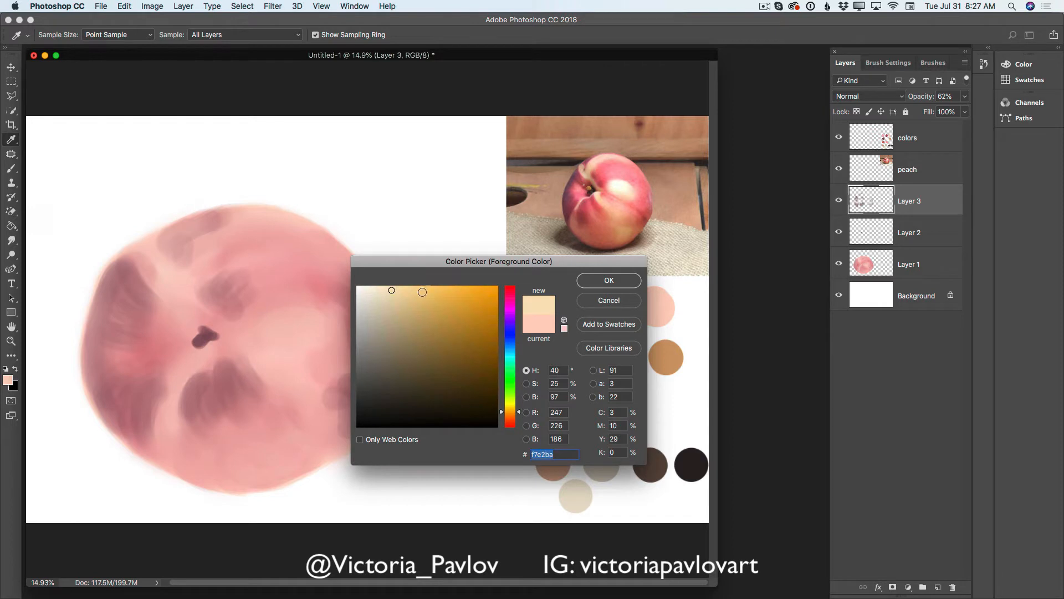
pyautogui.moveTo(423, 292); pyautogui.dragTo(413, 289)
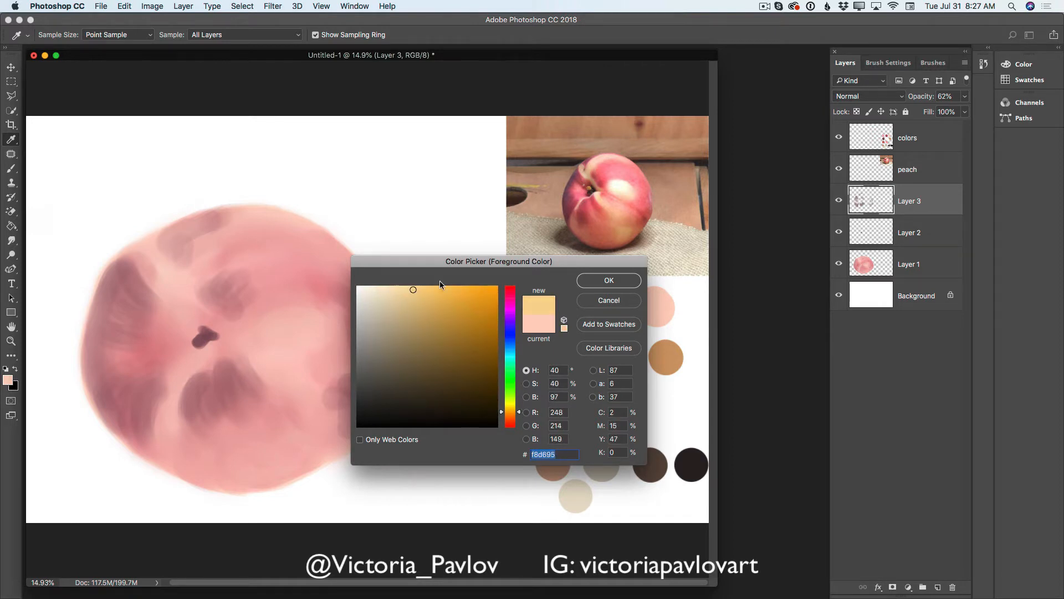
pyautogui.click(607, 280)
# - Brush warm yellow over the central highlight, along the crease above and below the stem cavity, and across the lower right and lower left
pyautogui.moveTo(284, 314)
pyautogui.mouseDown()
pyautogui.moveTo(318, 317)
pyautogui.moveTo(290, 330)
pyautogui.moveTo(317, 332)
pyautogui.moveTo(280, 333)
pyautogui.moveTo(320, 347)
pyautogui.moveTo(322, 317)
pyautogui.moveTo(332, 338)
pyautogui.moveTo(282, 316)
pyautogui.moveTo(316, 305)
pyautogui.moveTo(280, 309)
pyautogui.mouseUp()
pyautogui.moveTo(241, 242)
pyautogui.mouseDown()
pyautogui.moveTo(221, 234)
pyautogui.moveTo(197, 263)
pyautogui.moveTo(245, 226)
pyautogui.moveTo(235, 224)
pyautogui.moveTo(262, 226)
pyautogui.moveTo(245, 218)
pyautogui.moveTo(262, 223)
pyautogui.moveTo(207, 248)
pyautogui.moveTo(197, 281)
pyautogui.moveTo(208, 246)
pyautogui.moveTo(160, 256)
pyautogui.moveTo(191, 300)
pyautogui.moveTo(217, 247)
pyautogui.moveTo(194, 271)
pyautogui.mouseUp()
pyautogui.moveTo(205, 344)
pyautogui.mouseDown()
pyautogui.moveTo(179, 412)
pyautogui.moveTo(175, 386)
pyautogui.moveTo(185, 420)
pyautogui.moveTo(192, 366)
pyautogui.moveTo(225, 349)
pyautogui.moveTo(204, 346)
pyautogui.moveTo(250, 364)
pyautogui.mouseUp()
pyautogui.moveTo(307, 400)
pyautogui.mouseDown()
pyautogui.moveTo(286, 382)
pyautogui.moveTo(302, 387)
pyautogui.moveTo(304, 377)
pyautogui.moveTo(320, 400)
pyautogui.moveTo(294, 391)
pyautogui.moveTo(310, 412)
pyautogui.moveTo(296, 435)
pyautogui.moveTo(314, 446)
pyautogui.moveTo(331, 412)
pyautogui.moveTo(305, 455)
pyautogui.moveTo(344, 418)
pyautogui.mouseUp()
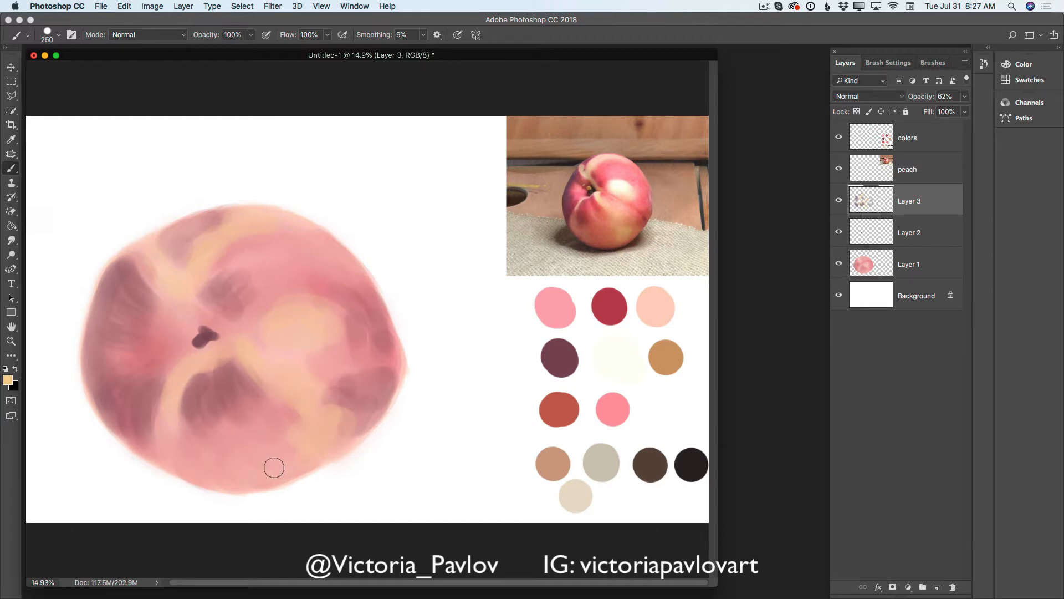
pyautogui.moveTo(181, 415)
pyautogui.mouseDown()
pyautogui.moveTo(211, 469)
pyautogui.moveTo(169, 453)
pyautogui.moveTo(166, 432)
pyautogui.moveTo(175, 451)
pyautogui.moveTo(209, 471)
pyautogui.moveTo(210, 456)
pyautogui.moveTo(235, 459)
pyautogui.mouseUp()
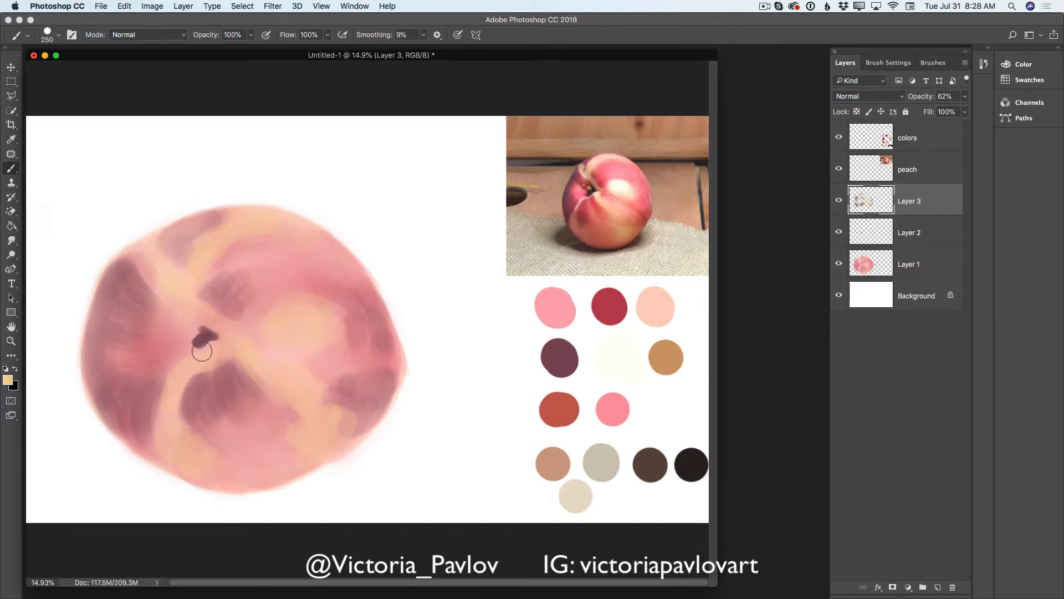
# - Set the foreground color to cream f9ecd3 and lighten the central highlight and the area left of the stem cavity
pyautogui.click(9, 380)
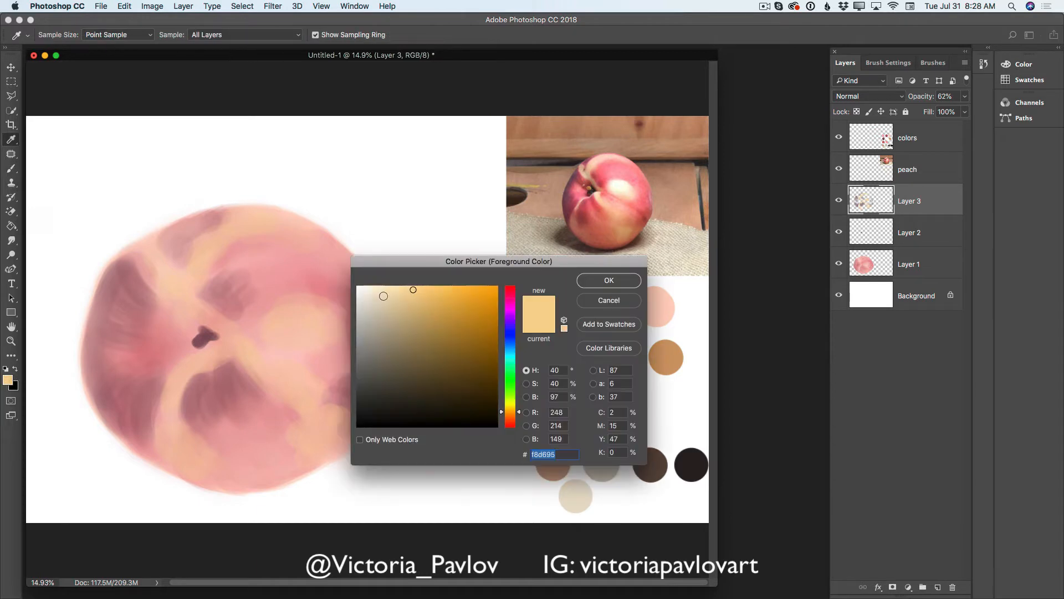
pyautogui.click(379, 292)
pyautogui.moveTo(379, 290); pyautogui.dragTo(378, 288)
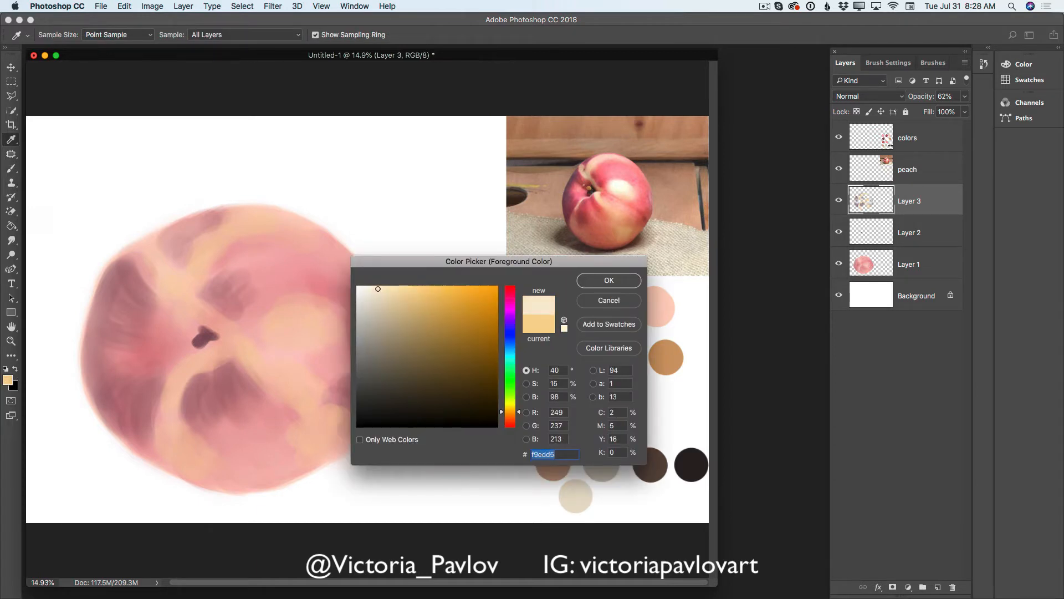
pyautogui.click(593, 283)
pyautogui.press('b')
pyautogui.moveTo(277, 322)
pyautogui.mouseDown()
pyautogui.moveTo(310, 317)
pyautogui.moveTo(277, 329)
pyautogui.moveTo(309, 326)
pyautogui.moveTo(282, 306)
pyautogui.moveTo(292, 310)
pyautogui.moveTo(268, 322)
pyautogui.moveTo(294, 272)
pyautogui.moveTo(267, 277)
pyautogui.moveTo(304, 279)
pyautogui.moveTo(283, 284)
pyautogui.moveTo(296, 259)
pyautogui.moveTo(272, 255)
pyautogui.moveTo(279, 250)
pyautogui.moveTo(296, 269)
pyautogui.moveTo(319, 270)
pyautogui.moveTo(288, 283)
pyautogui.moveTo(328, 303)
pyautogui.mouseUp()
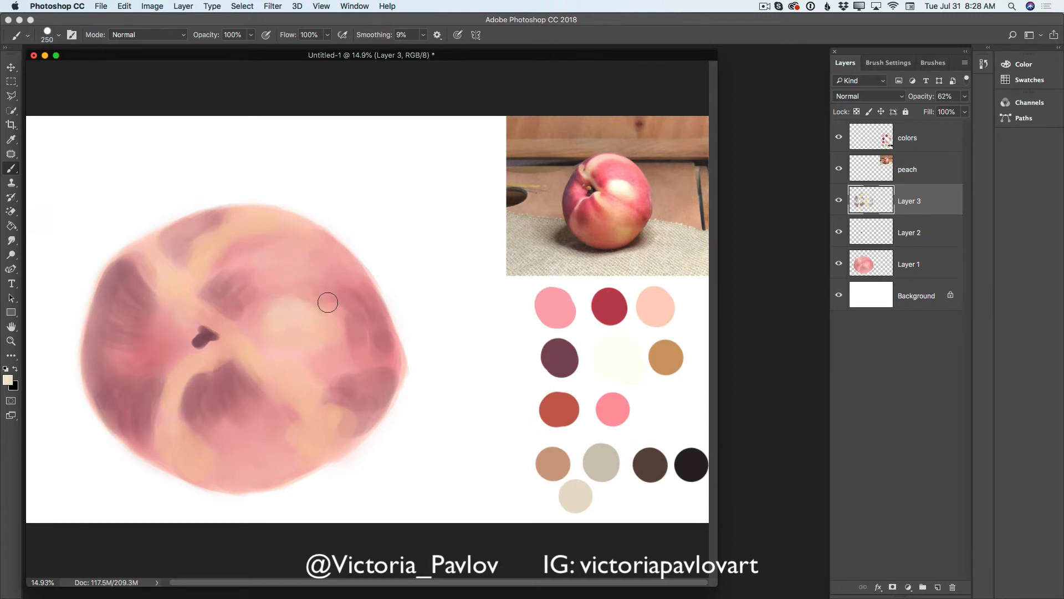
pyautogui.moveTo(165, 329)
pyautogui.mouseDown()
pyautogui.moveTo(138, 344)
pyautogui.moveTo(176, 342)
pyautogui.moveTo(136, 358)
pyautogui.moveTo(166, 334)
pyautogui.moveTo(151, 366)
pyautogui.moveTo(181, 350)
pyautogui.moveTo(159, 370)
pyautogui.moveTo(193, 339)
pyautogui.moveTo(143, 362)
pyautogui.moveTo(193, 382)
pyautogui.mouseUp()
# - Add cream highlights with a 125 px brush along the crease, beside the stem cavity, at the peach's top edge and lower right
pyautogui.press('[')
pyautogui.press('[')
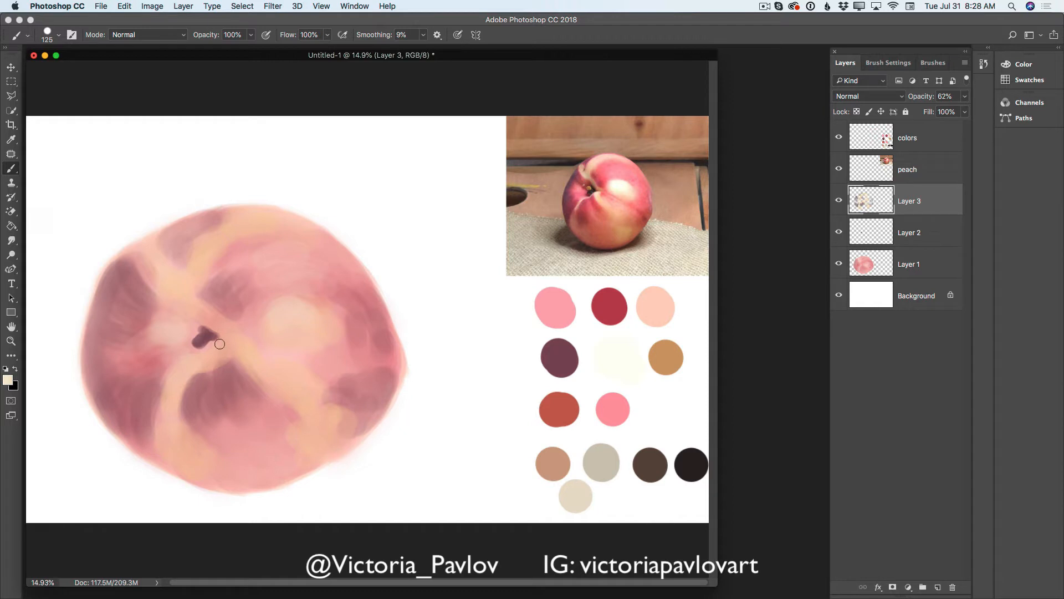
pyautogui.moveTo(219, 344)
pyautogui.mouseDown()
pyautogui.moveTo(179, 369)
pyautogui.moveTo(195, 353)
pyautogui.moveTo(181, 383)
pyautogui.moveTo(179, 364)
pyautogui.moveTo(173, 431)
pyautogui.moveTo(245, 343)
pyautogui.moveTo(261, 385)
pyautogui.moveTo(238, 342)
pyautogui.moveTo(262, 378)
pyautogui.moveTo(245, 340)
pyautogui.moveTo(280, 370)
pyautogui.mouseUp()
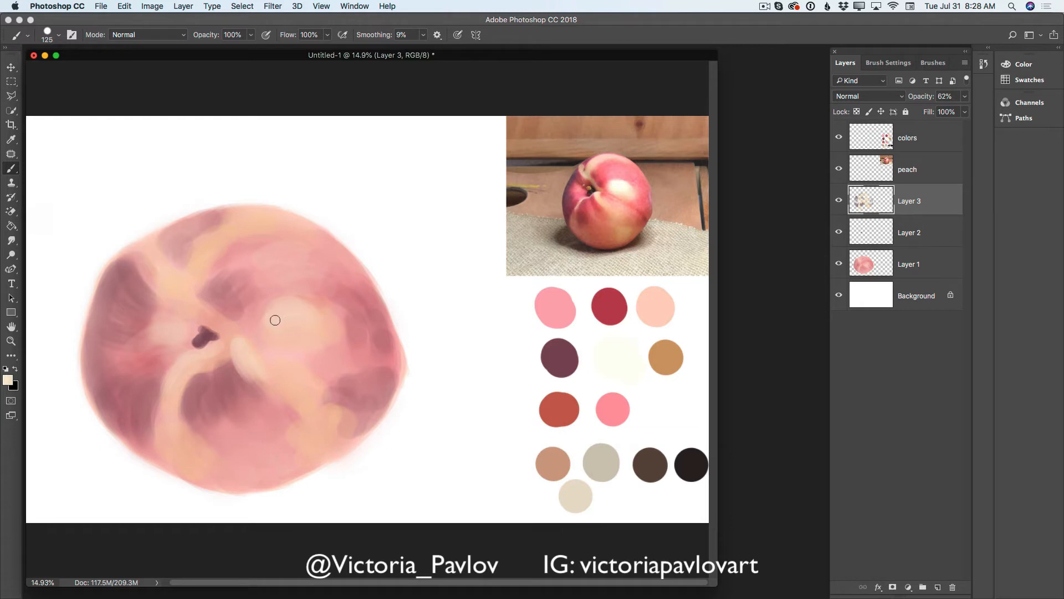
pyautogui.moveTo(316, 432); pyautogui.dragTo(335, 423)
pyautogui.moveTo(227, 217); pyautogui.dragTo(271, 220)
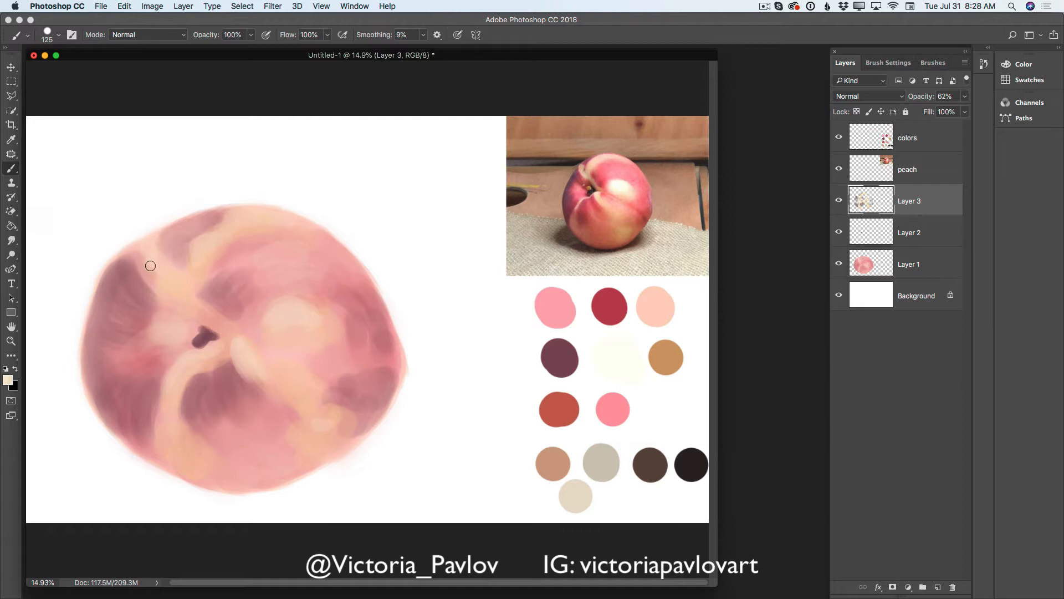
pyautogui.moveTo(161, 277)
pyautogui.mouseDown()
pyautogui.moveTo(219, 320)
pyautogui.moveTo(230, 352)
pyautogui.moveTo(190, 312)
pyautogui.moveTo(228, 354)
pyautogui.mouseUp()
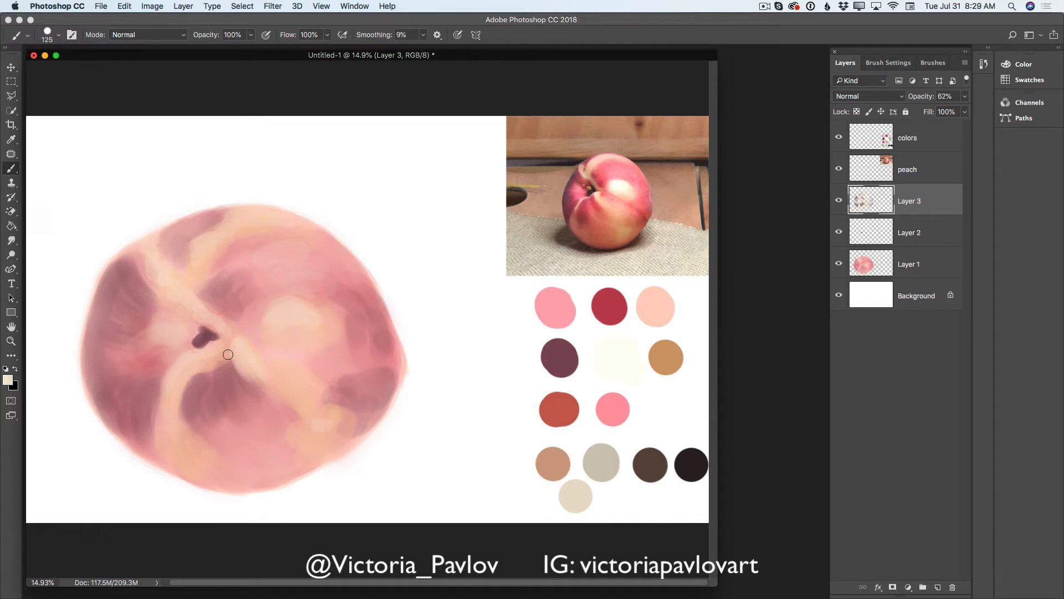
# - Merge Layer 3 and Layer 2 down into Layer 1 and check the photo and palette layers by toggling their visibility
pyautogui.click(964, 64)
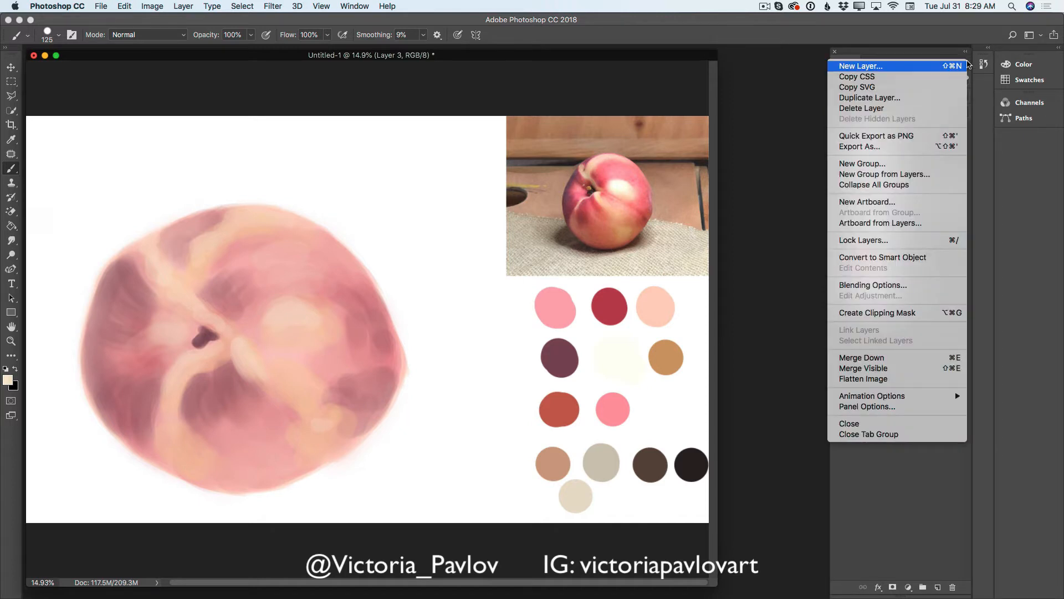
pyautogui.click(865, 357)
pyautogui.click(964, 65)
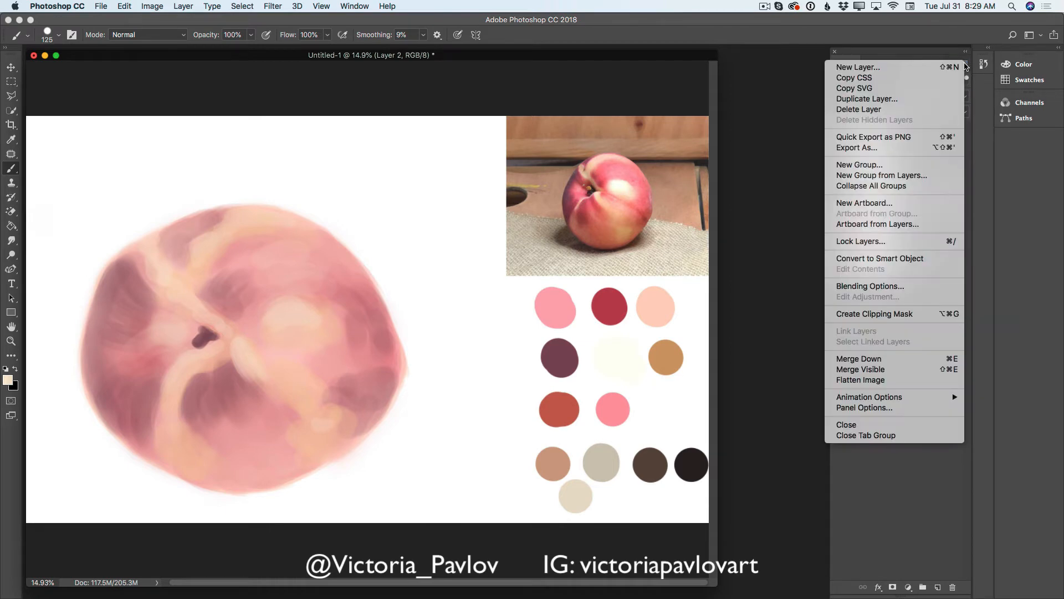
pyautogui.click(885, 360)
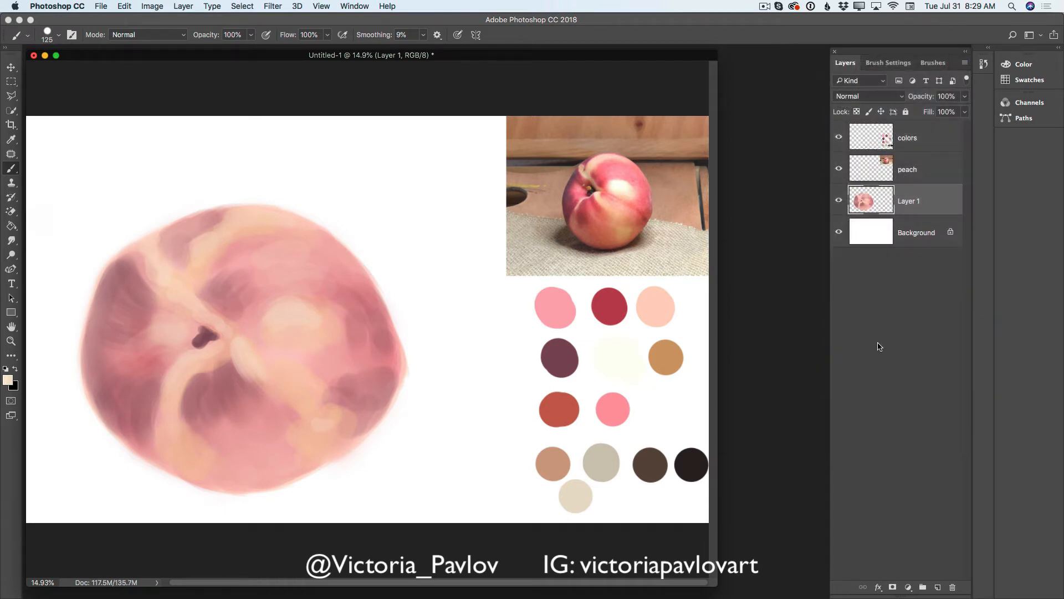
pyautogui.click(839, 170)
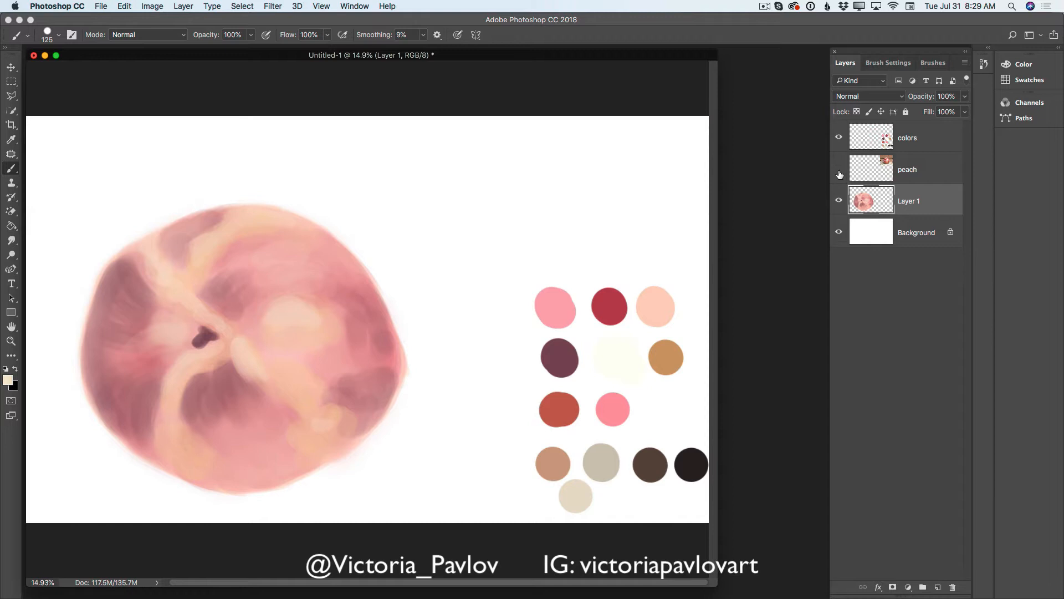
pyautogui.click(839, 139)
pyautogui.click(840, 140)
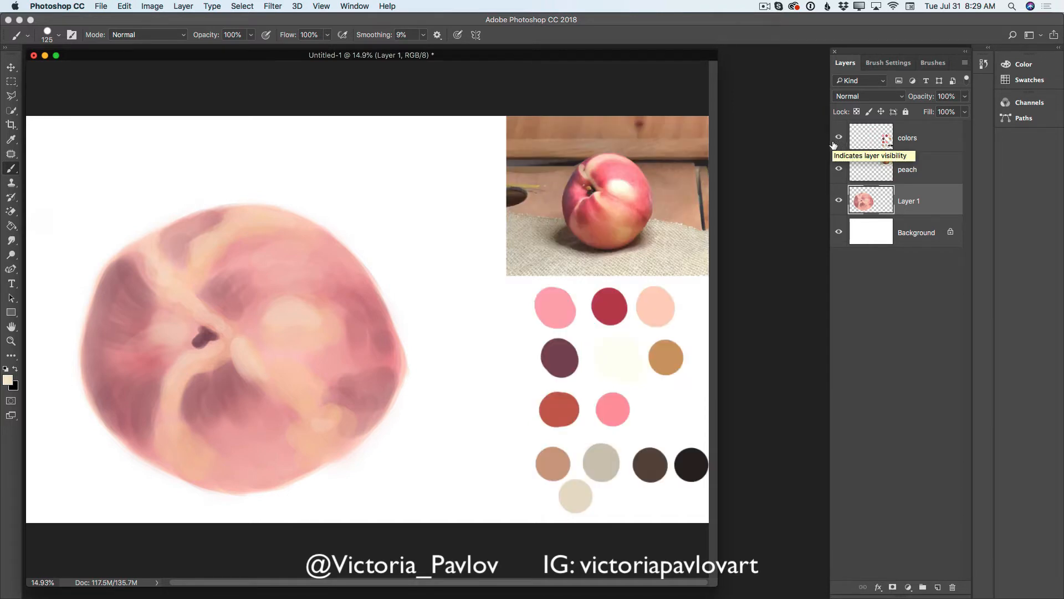
# - Blend the peach's upper crease, central highlight and right-hand shadows smooth on Layer 1 with the Mixer Brush at 400 px
pyautogui.moveTo(13, 169)
pyautogui.mouseDown()
pyautogui.moveTo(44, 183)
pyautogui.moveTo(50, 203)
pyautogui.mouseUp()
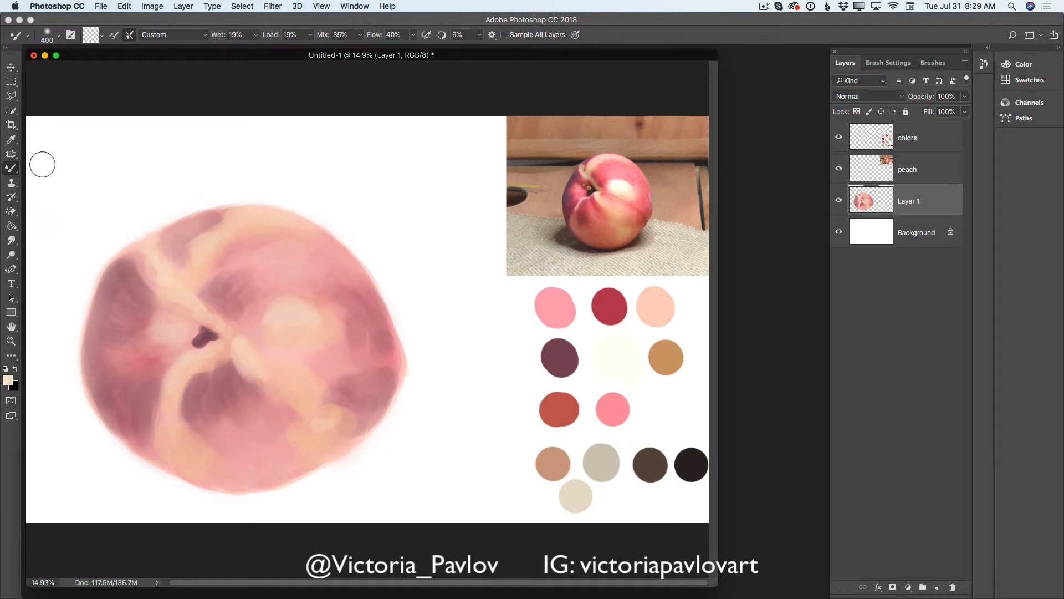
pyautogui.moveTo(215, 267)
pyautogui.mouseDown()
pyautogui.moveTo(200, 286)
pyautogui.moveTo(222, 268)
pyautogui.moveTo(208, 270)
pyautogui.moveTo(208, 251)
pyautogui.moveTo(191, 253)
pyautogui.moveTo(214, 229)
pyautogui.moveTo(199, 236)
pyautogui.moveTo(236, 221)
pyautogui.moveTo(167, 245)
pyautogui.moveTo(149, 275)
pyautogui.moveTo(127, 262)
pyautogui.moveTo(121, 304)
pyautogui.moveTo(137, 309)
pyautogui.moveTo(114, 318)
pyautogui.moveTo(119, 333)
pyautogui.moveTo(129, 260)
pyautogui.moveTo(122, 352)
pyautogui.moveTo(105, 379)
pyautogui.moveTo(131, 435)
pyautogui.moveTo(124, 358)
pyautogui.moveTo(139, 342)
pyautogui.moveTo(172, 371)
pyautogui.moveTo(152, 407)
pyautogui.moveTo(154, 372)
pyautogui.moveTo(157, 438)
pyautogui.moveTo(158, 398)
pyautogui.moveTo(189, 416)
pyautogui.moveTo(194, 376)
pyautogui.moveTo(199, 420)
pyautogui.moveTo(183, 371)
pyautogui.moveTo(194, 382)
pyautogui.moveTo(212, 363)
pyautogui.moveTo(220, 370)
pyautogui.moveTo(210, 387)
pyautogui.moveTo(203, 371)
pyautogui.moveTo(191, 390)
pyautogui.moveTo(227, 383)
pyautogui.moveTo(222, 368)
pyautogui.moveTo(259, 417)
pyautogui.moveTo(224, 441)
pyautogui.moveTo(205, 429)
pyautogui.moveTo(219, 458)
pyautogui.moveTo(200, 466)
pyautogui.moveTo(215, 451)
pyautogui.moveTo(206, 429)
pyautogui.moveTo(249, 417)
pyautogui.moveTo(234, 351)
pyautogui.moveTo(246, 343)
pyautogui.moveTo(273, 375)
pyautogui.moveTo(242, 323)
pyautogui.moveTo(215, 307)
pyautogui.moveTo(239, 305)
pyautogui.moveTo(235, 276)
pyautogui.moveTo(255, 276)
pyautogui.moveTo(233, 304)
pyautogui.moveTo(202, 233)
pyautogui.moveTo(214, 219)
pyautogui.moveTo(176, 275)
pyautogui.moveTo(188, 299)
pyautogui.mouseUp()
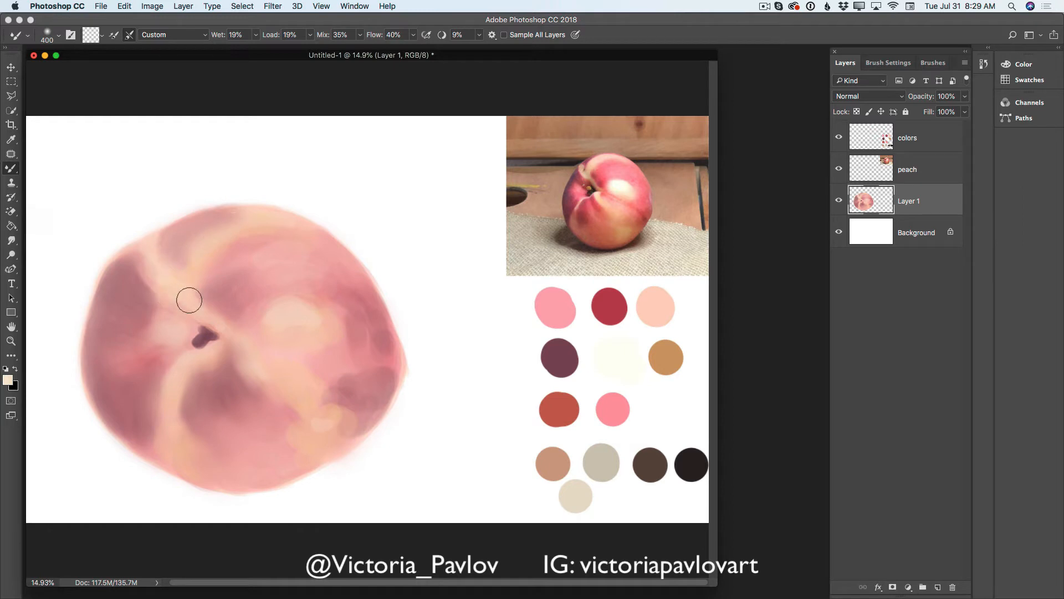
pyautogui.moveTo(325, 318)
pyautogui.mouseDown()
pyautogui.moveTo(354, 335)
pyautogui.moveTo(341, 287)
pyautogui.moveTo(352, 344)
pyautogui.moveTo(369, 347)
pyautogui.moveTo(374, 318)
pyautogui.moveTo(389, 370)
pyautogui.moveTo(327, 382)
pyautogui.moveTo(354, 410)
pyautogui.moveTo(388, 380)
pyautogui.moveTo(357, 432)
pyautogui.moveTo(347, 414)
pyautogui.moveTo(315, 423)
pyautogui.moveTo(304, 461)
pyautogui.moveTo(312, 441)
pyautogui.moveTo(249, 368)
pyautogui.moveTo(240, 379)
pyautogui.moveTo(260, 366)
pyautogui.moveTo(347, 400)
pyautogui.moveTo(364, 324)
pyautogui.moveTo(375, 351)
pyautogui.moveTo(338, 335)
pyautogui.moveTo(336, 309)
pyautogui.moveTo(336, 328)
pyautogui.moveTo(305, 324)
pyautogui.moveTo(322, 304)
pyautogui.moveTo(352, 320)
pyautogui.moveTo(388, 382)
pyautogui.moveTo(357, 432)
pyautogui.moveTo(300, 467)
pyautogui.mouseUp()
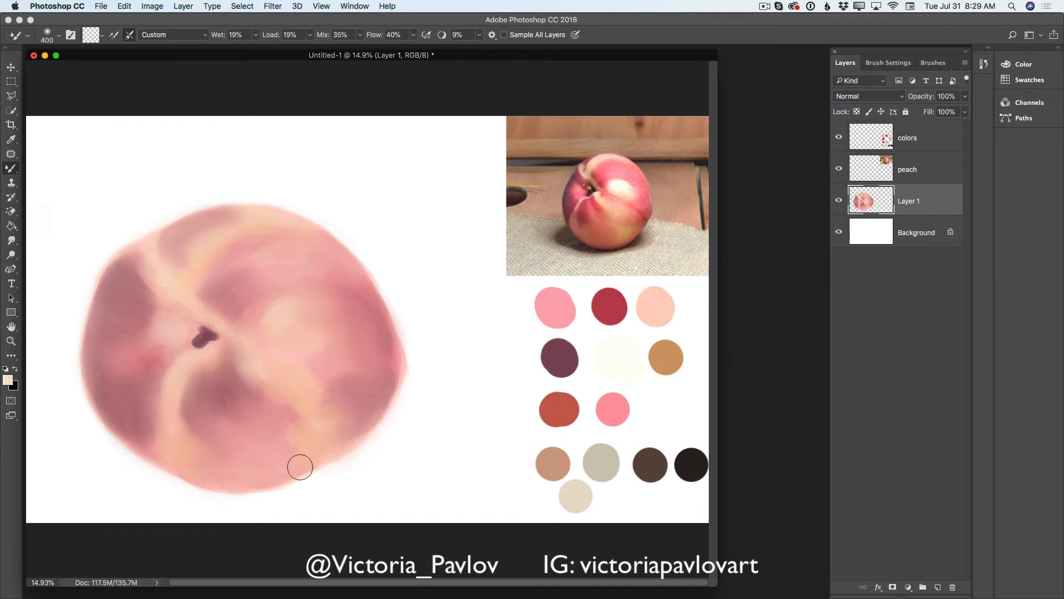
# - Reduce the Mixer Brush to 125 px and pull the dark stem cavity color into a curved crease toward the peach's lower right
pyautogui.press('[')
pyautogui.press('[')
pyautogui.press('[')
pyautogui.press('[')
pyautogui.moveTo(209, 332); pyautogui.dragTo(235, 338)
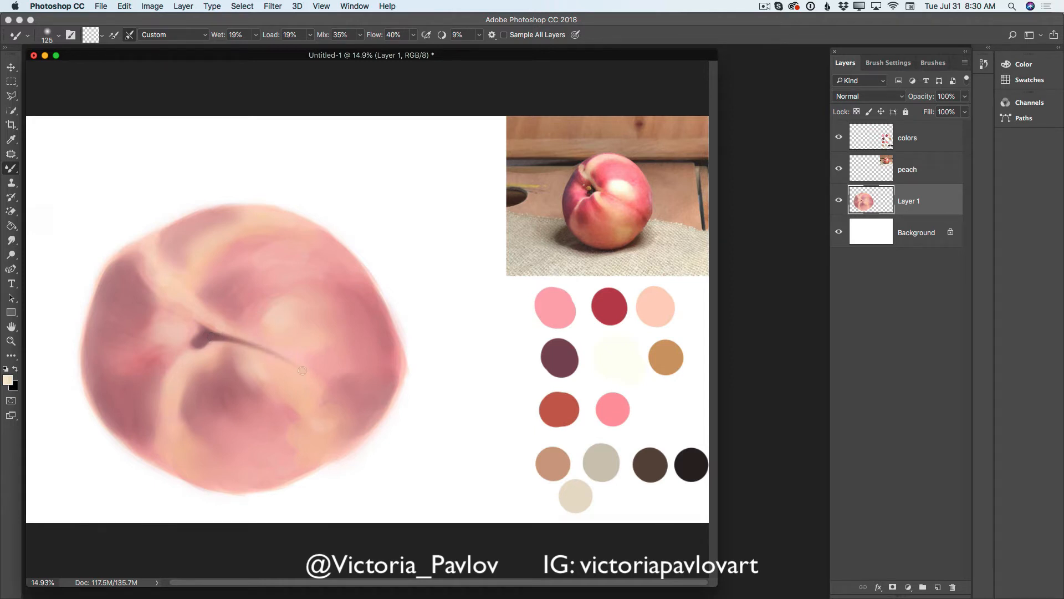
pyautogui.moveTo(204, 334); pyautogui.dragTo(321, 384)
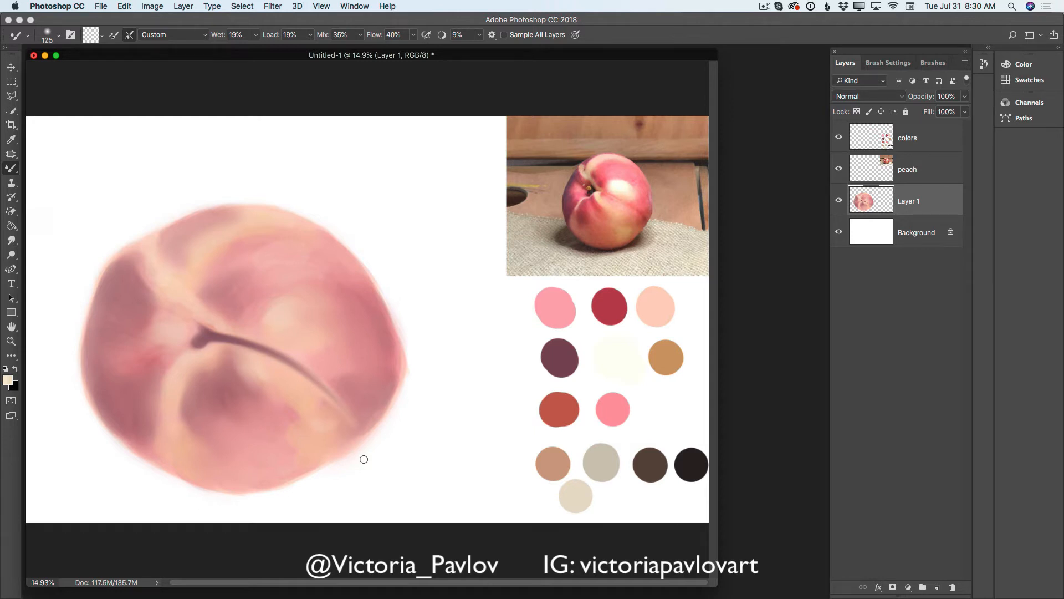
# - On a new layer above Layer 1, paint the peach's lower-right shadow with the regular Brush in mauve sampled from the crease
pyautogui.click(938, 586)
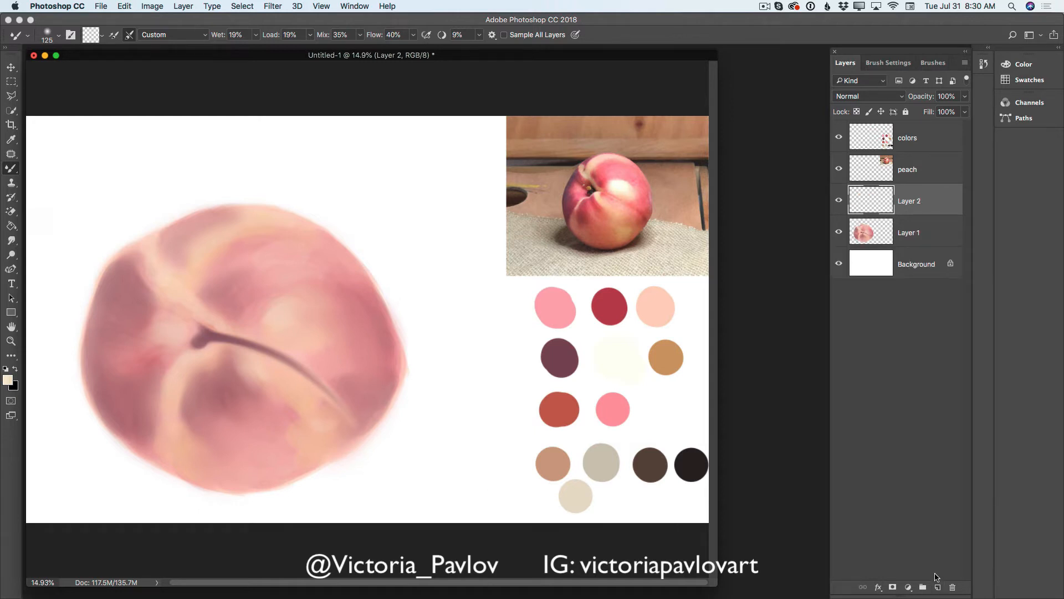
pyautogui.click(11, 140)
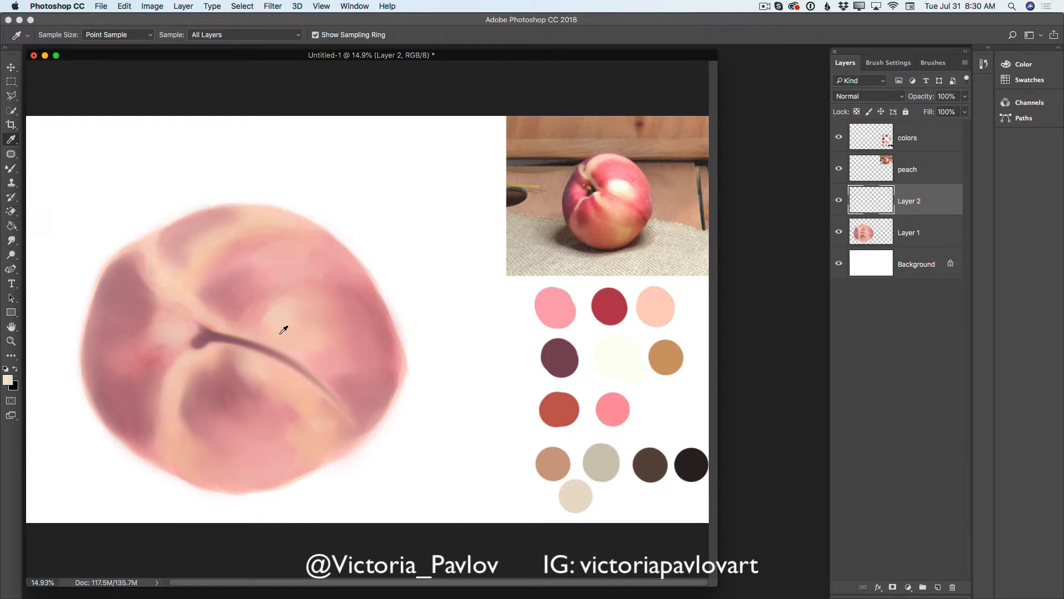
pyautogui.click(261, 344)
pyautogui.click(11, 169)
pyautogui.click(46, 169)
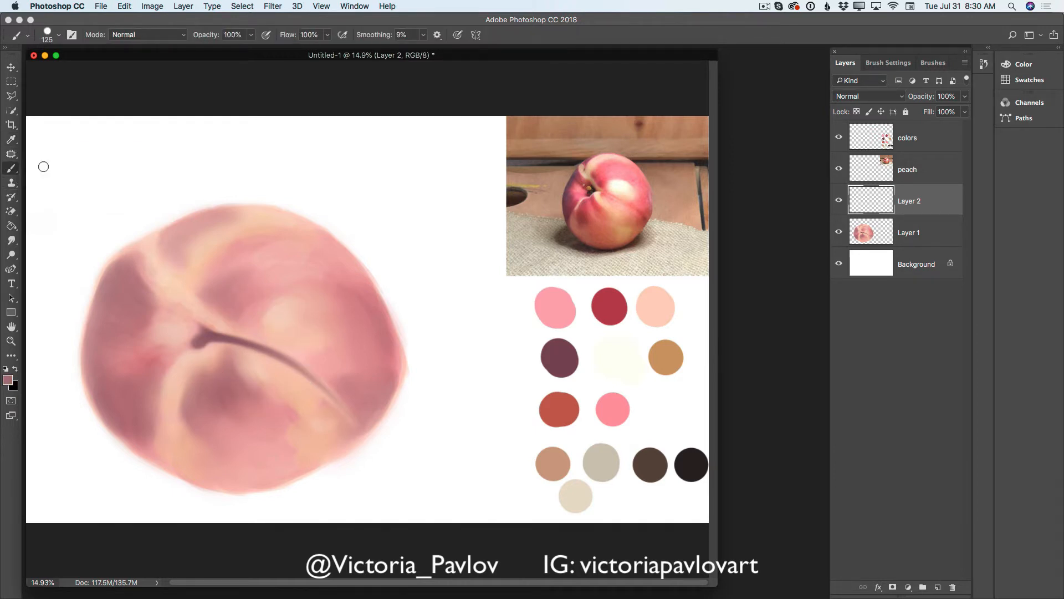
pyautogui.moveTo(352, 413)
pyautogui.mouseDown()
pyautogui.moveTo(382, 397)
pyautogui.moveTo(371, 413)
pyautogui.moveTo(388, 393)
pyautogui.moveTo(370, 417)
pyautogui.moveTo(369, 399)
pyautogui.moveTo(352, 402)
pyautogui.moveTo(375, 411)
pyautogui.moveTo(361, 424)
pyautogui.moveTo(343, 410)
pyautogui.moveTo(349, 439)
pyautogui.moveTo(376, 410)
pyautogui.moveTo(353, 431)
pyautogui.moveTo(340, 421)
pyautogui.moveTo(348, 440)
pyautogui.moveTo(373, 412)
pyautogui.moveTo(347, 442)
pyautogui.moveTo(388, 402)
pyautogui.moveTo(357, 420)
pyautogui.mouseUp()
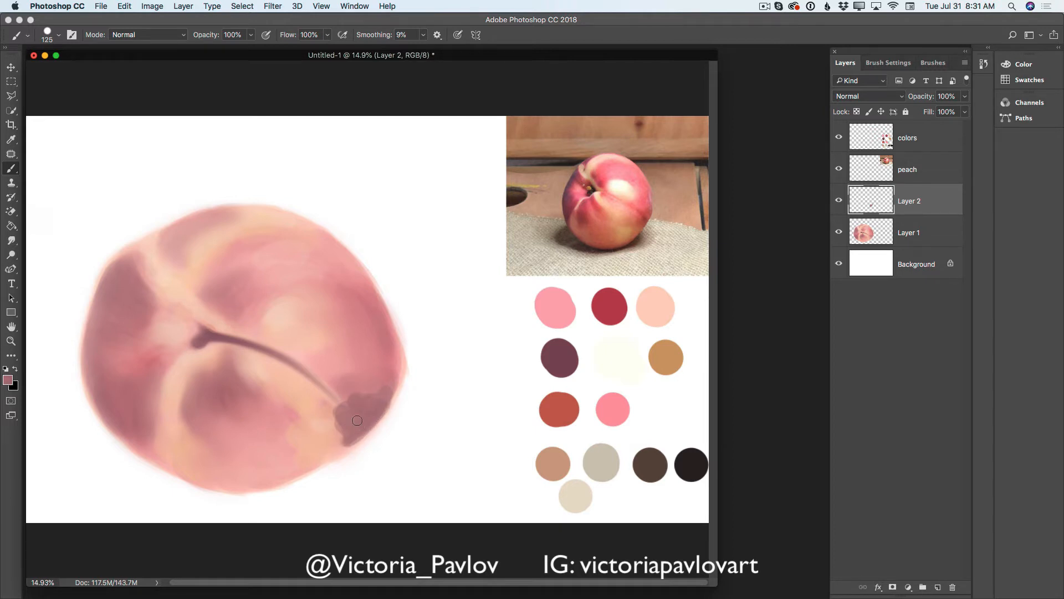
# - Brush mauve shadows onto the peach's upper-left side, the lobe at the top and the lower-left side beside the crease
pyautogui.moveTo(135, 267)
pyautogui.mouseDown()
pyautogui.moveTo(113, 278)
pyautogui.moveTo(125, 255)
pyautogui.moveTo(149, 294)
pyautogui.moveTo(121, 265)
pyautogui.moveTo(107, 292)
pyautogui.moveTo(149, 288)
pyautogui.mouseUp()
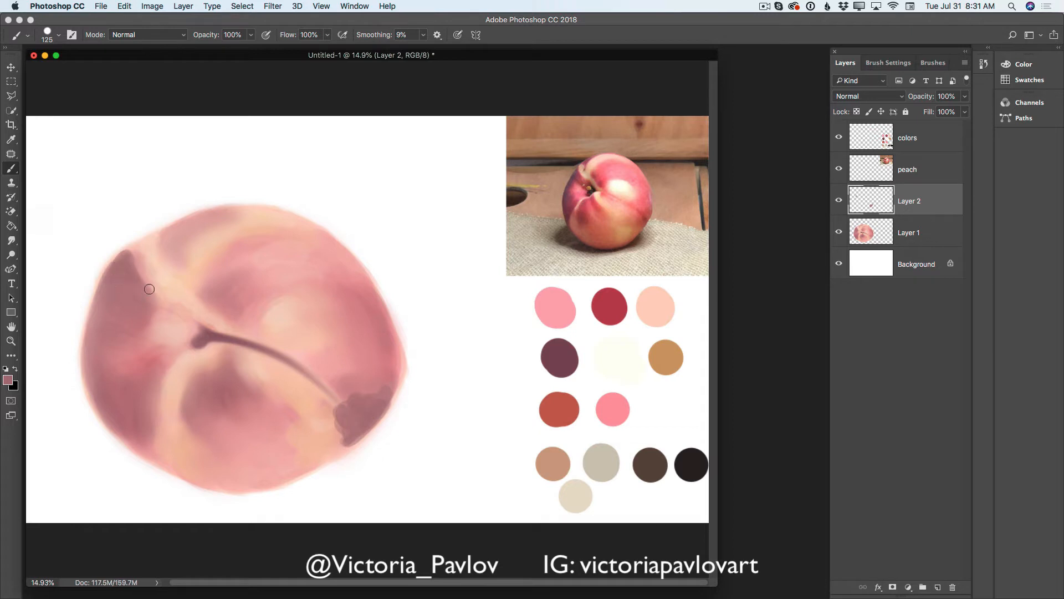
pyautogui.moveTo(174, 236)
pyautogui.mouseDown()
pyautogui.moveTo(190, 220)
pyautogui.moveTo(167, 234)
pyautogui.moveTo(210, 213)
pyautogui.moveTo(181, 257)
pyautogui.mouseUp()
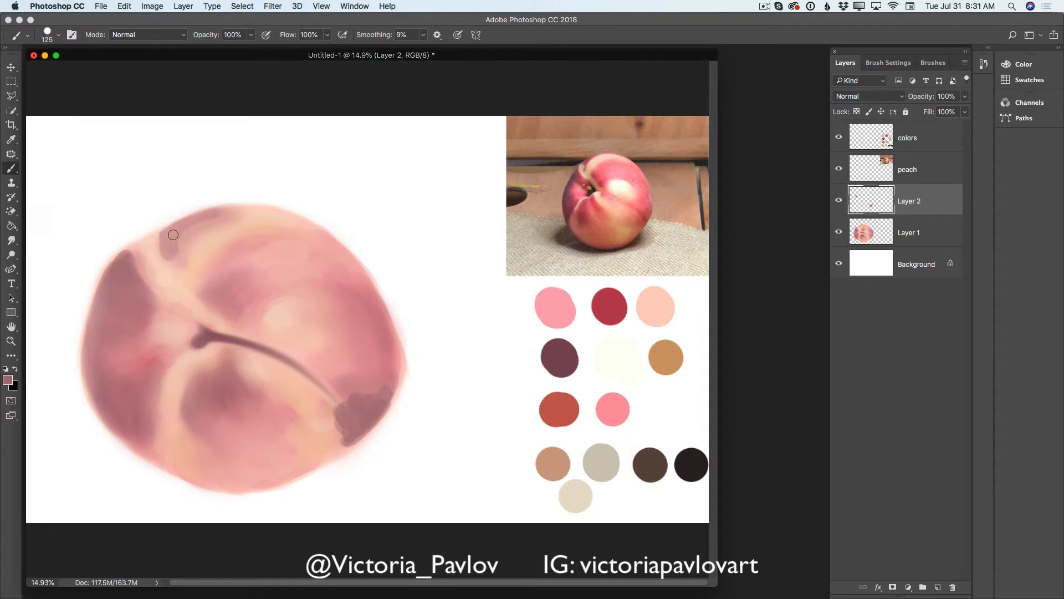
pyautogui.moveTo(158, 382)
pyautogui.mouseDown()
pyautogui.moveTo(146, 427)
pyautogui.moveTo(158, 407)
pyautogui.moveTo(143, 428)
pyautogui.moveTo(161, 426)
pyautogui.moveTo(151, 384)
pyautogui.mouseUp()
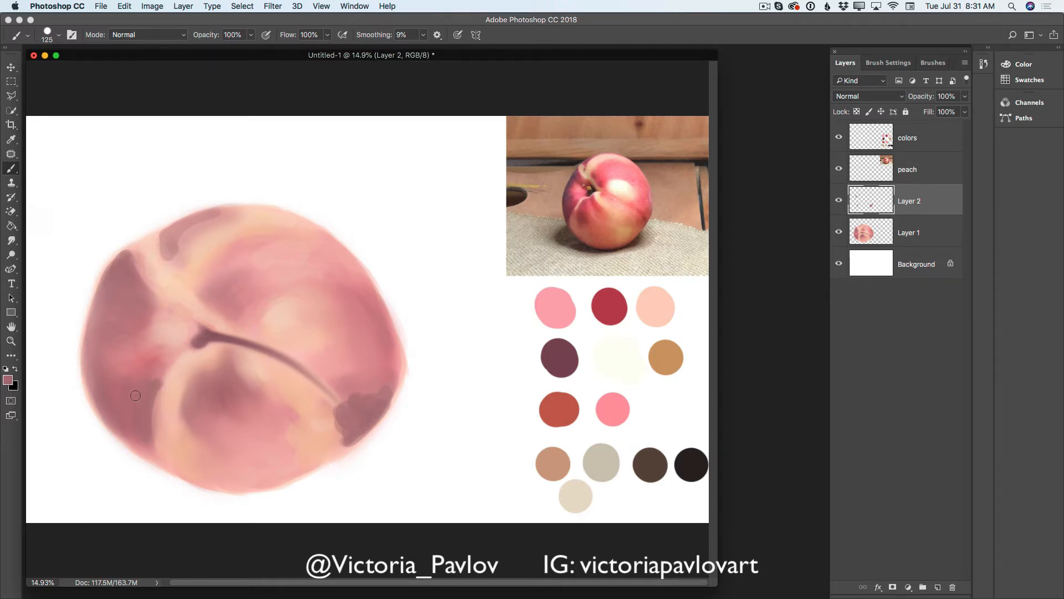
pyautogui.moveTo(142, 447)
pyautogui.mouseDown()
pyautogui.moveTo(133, 415)
pyautogui.moveTo(120, 428)
pyautogui.moveTo(123, 417)
pyautogui.moveTo(145, 457)
pyautogui.moveTo(118, 413)
pyautogui.moveTo(155, 456)
pyautogui.moveTo(111, 414)
pyautogui.moveTo(152, 421)
pyautogui.moveTo(151, 388)
pyautogui.moveTo(166, 459)
pyautogui.moveTo(147, 408)
pyautogui.moveTo(154, 454)
pyautogui.moveTo(144, 450)
pyautogui.moveTo(157, 374)
pyautogui.mouseUp()
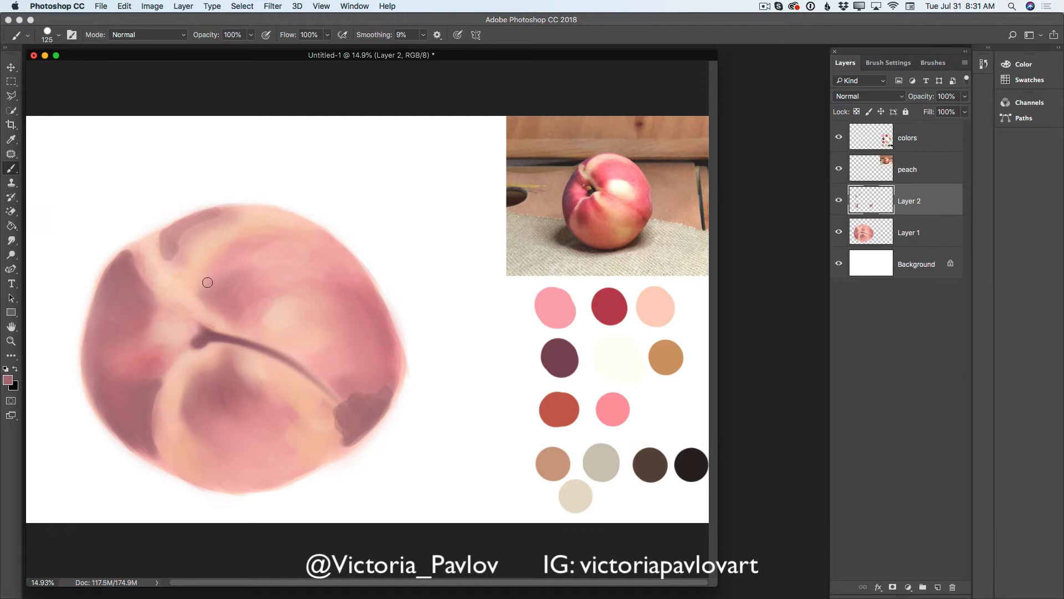
# - Darken the shadow above and to the right of the stem cavity with mauve strokes
pyautogui.moveTo(207, 283); pyautogui.dragTo(201, 293)
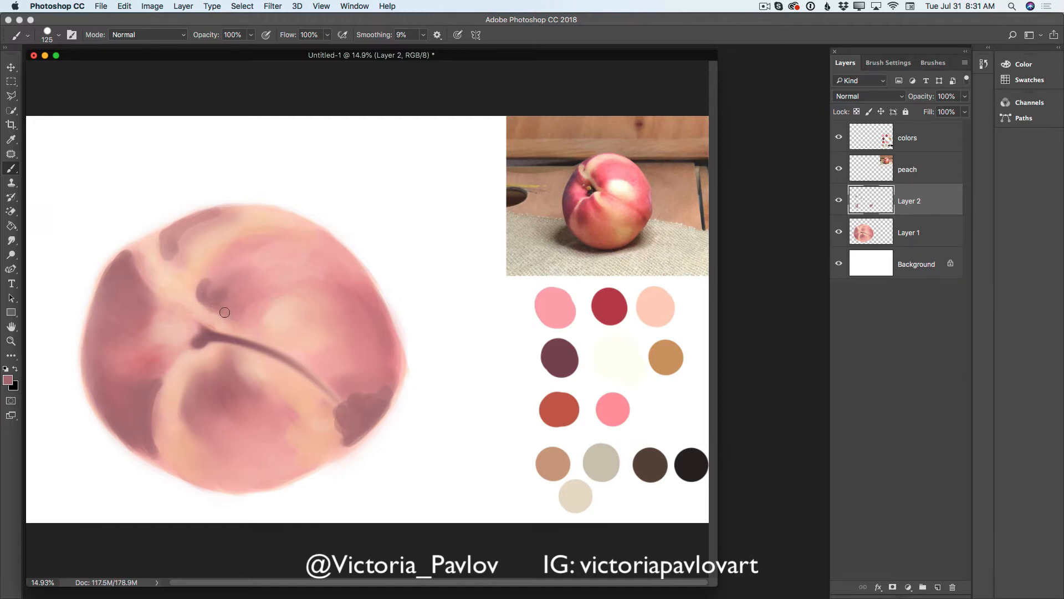
pyautogui.moveTo(224, 312)
pyautogui.mouseDown()
pyautogui.moveTo(256, 308)
pyautogui.moveTo(242, 320)
pyautogui.moveTo(248, 303)
pyautogui.moveTo(220, 285)
pyautogui.moveTo(205, 294)
pyautogui.moveTo(221, 268)
pyautogui.moveTo(214, 291)
pyautogui.mouseUp()
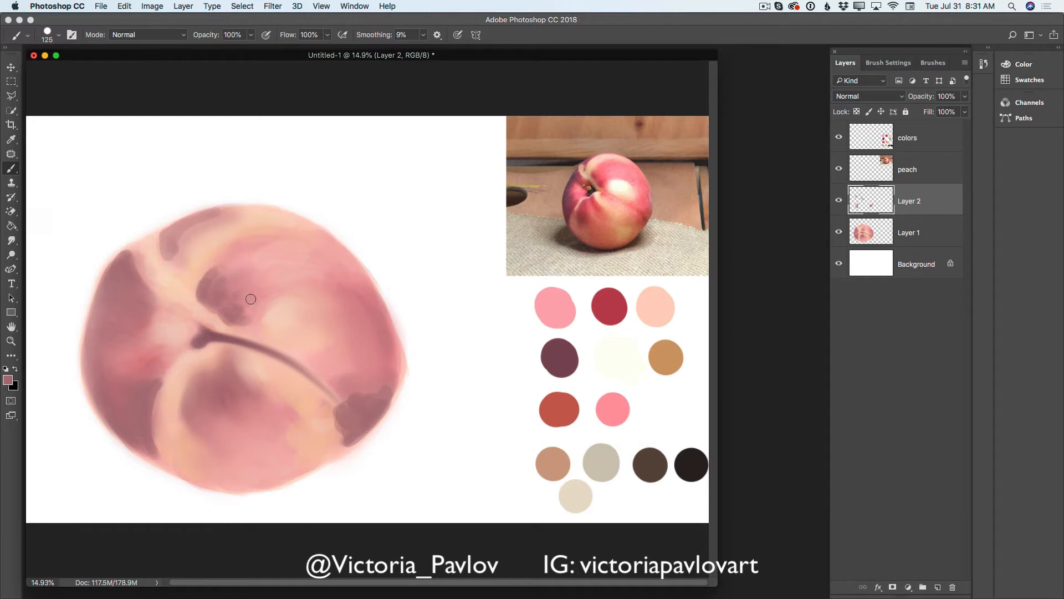
pyautogui.moveTo(243, 320); pyautogui.dragTo(250, 319)
# - Extend the mauve shadow at the end of the crease out to the peach's lower-right edge
pyautogui.moveTo(325, 386); pyautogui.dragTo(348, 408)
pyautogui.rightClick(354, 408)
pyautogui.click(342, 394)
pyautogui.rightClick(391, 377)
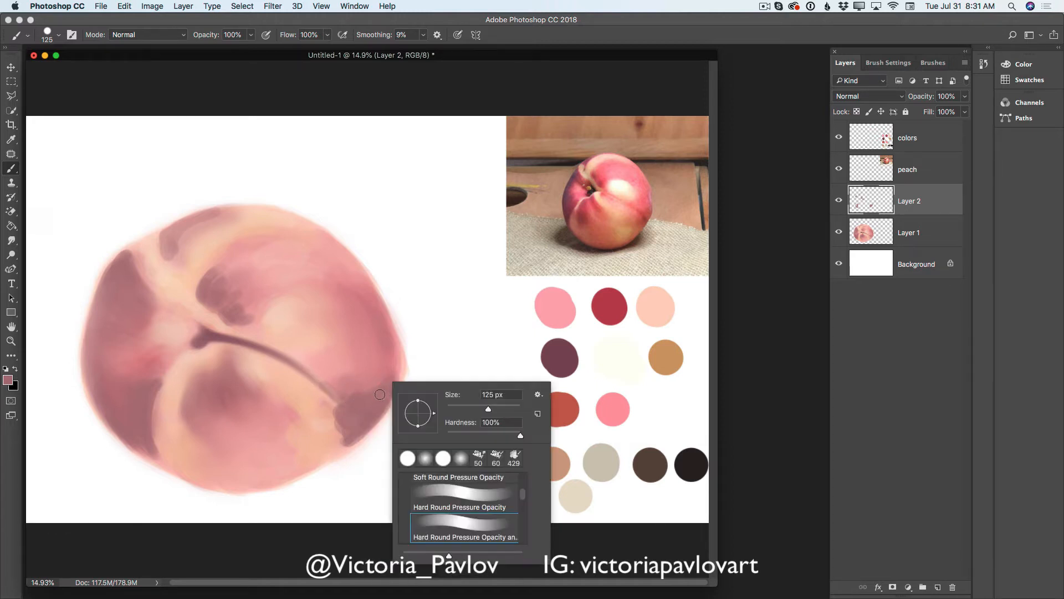
pyautogui.click(393, 374)
pyautogui.moveTo(393, 373)
pyautogui.mouseDown()
pyautogui.moveTo(334, 427)
pyautogui.moveTo(352, 423)
pyautogui.moveTo(338, 429)
pyautogui.moveTo(353, 436)
pyautogui.moveTo(336, 454)
pyautogui.mouseUp()
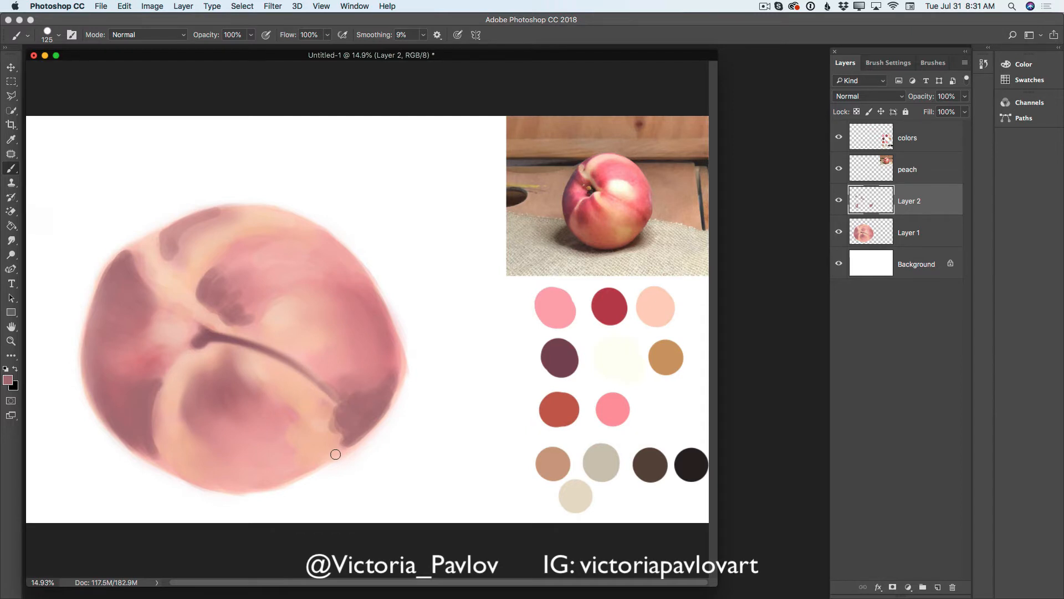
# - Merge Layer 2 down into Layer 1 and blend the mauve shadows smooth with the Mixer Brush at 500 px
pyautogui.click(965, 63)
pyautogui.click(878, 361)
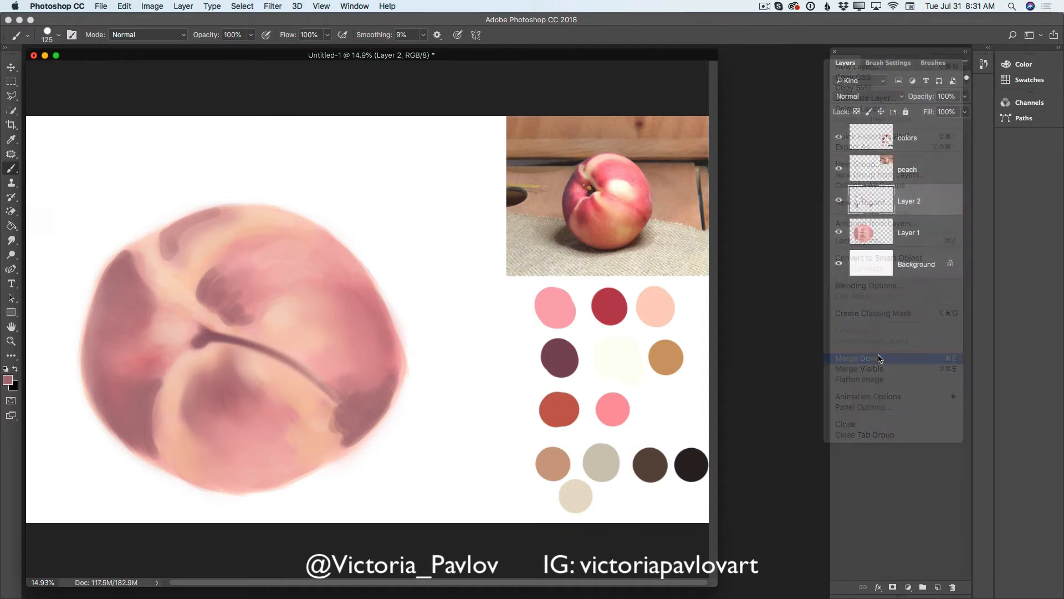
pyautogui.rightClick(12, 171)
pyautogui.click(42, 196)
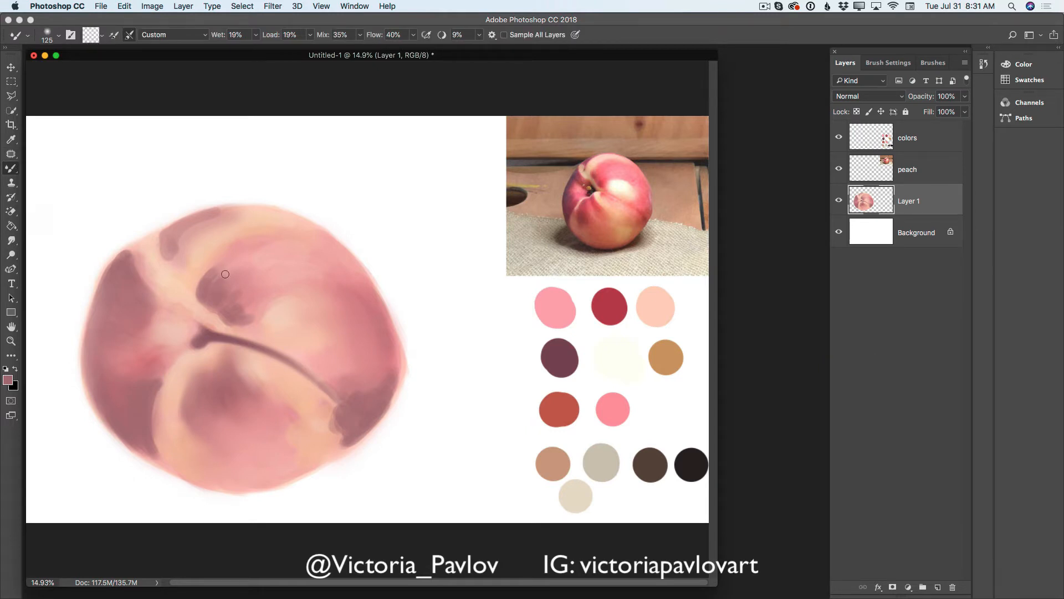
pyautogui.press(']')
pyautogui.press(']')
pyautogui.press(']')
pyautogui.press(']')
pyautogui.press(']')
pyautogui.press(']')
pyautogui.press(']')
pyautogui.moveTo(226, 273)
pyautogui.mouseDown()
pyautogui.moveTo(234, 302)
pyautogui.moveTo(255, 311)
pyautogui.moveTo(195, 241)
pyautogui.moveTo(183, 242)
pyautogui.moveTo(200, 232)
pyautogui.moveTo(176, 253)
pyautogui.moveTo(229, 220)
pyautogui.moveTo(166, 253)
pyautogui.moveTo(175, 267)
pyautogui.moveTo(125, 340)
pyautogui.moveTo(148, 335)
pyautogui.moveTo(140, 430)
pyautogui.mouseUp()
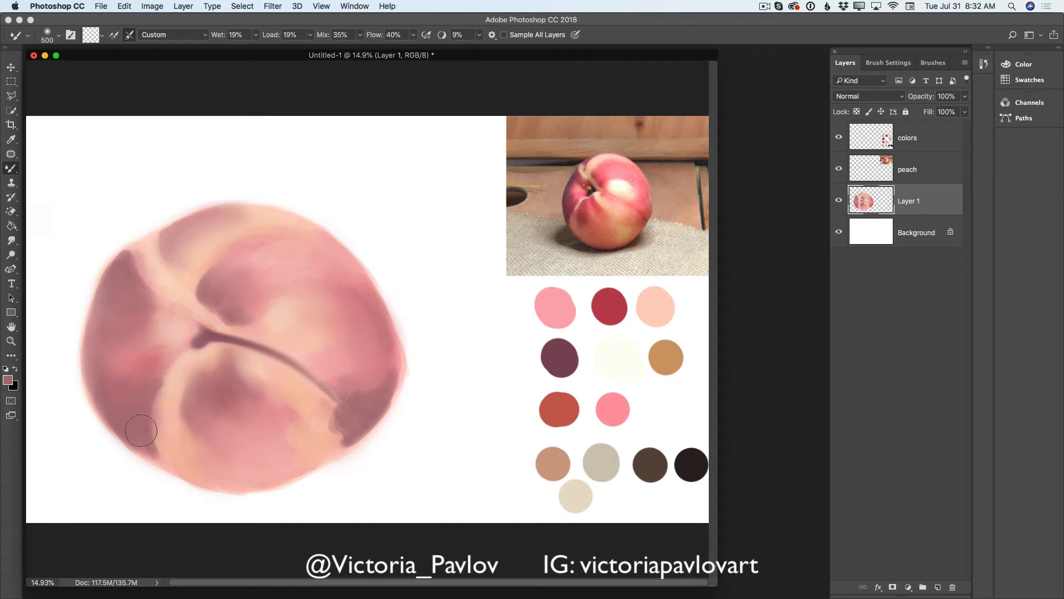
pyautogui.moveTo(335, 423)
pyautogui.mouseDown()
pyautogui.moveTo(357, 387)
pyautogui.moveTo(372, 383)
pyautogui.moveTo(370, 396)
pyautogui.moveTo(382, 377)
pyautogui.moveTo(361, 415)
pyautogui.moveTo(324, 446)
pyautogui.moveTo(354, 420)
pyautogui.moveTo(331, 434)
pyautogui.moveTo(346, 414)
pyautogui.moveTo(335, 399)
pyautogui.moveTo(352, 414)
pyautogui.moveTo(333, 391)
pyautogui.moveTo(357, 394)
pyautogui.moveTo(368, 414)
pyautogui.mouseUp()
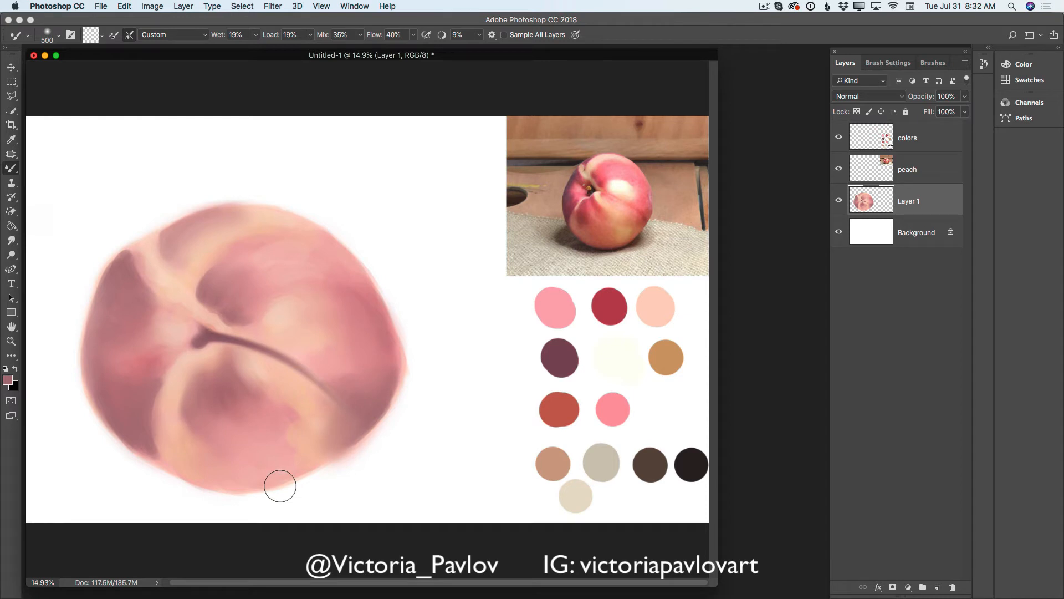
# - Add a new layer above Layer 1 and set the foreground color to warm yellow f4d187
pyautogui.click(939, 585)
pyautogui.click(11, 382)
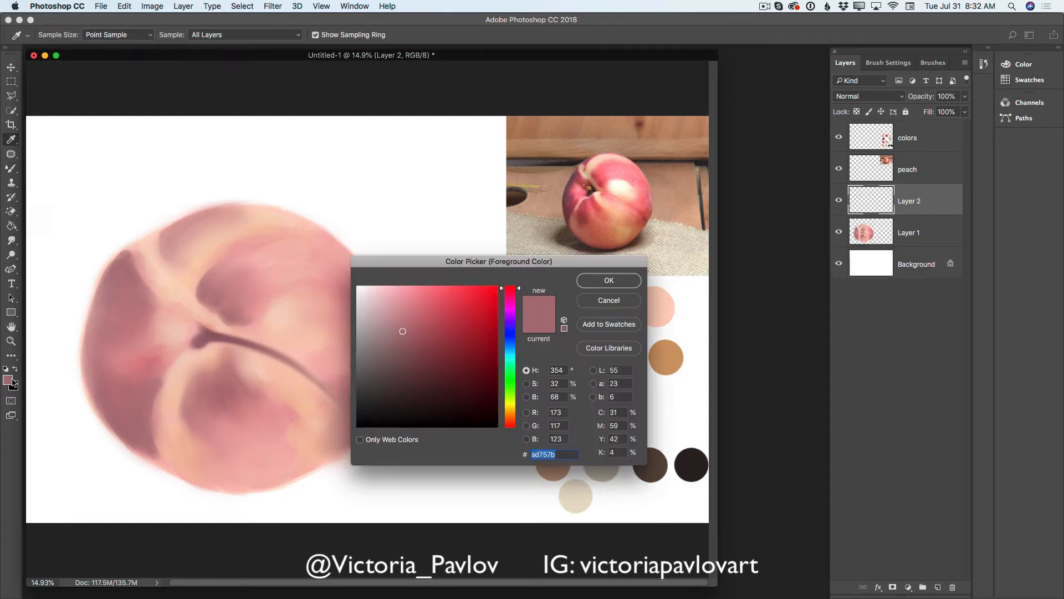
pyautogui.click(509, 410)
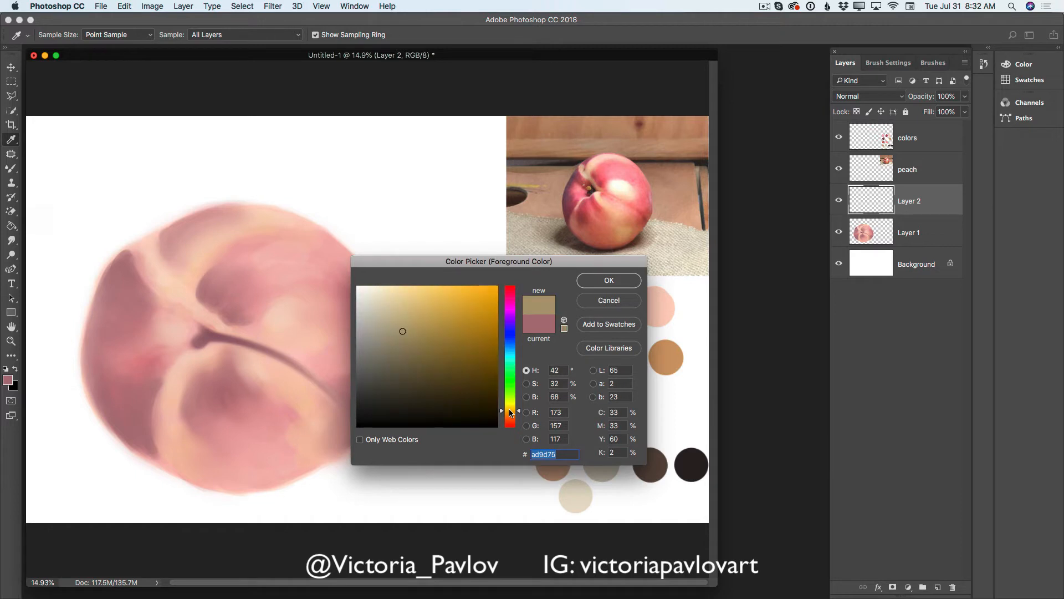
pyautogui.click(422, 294)
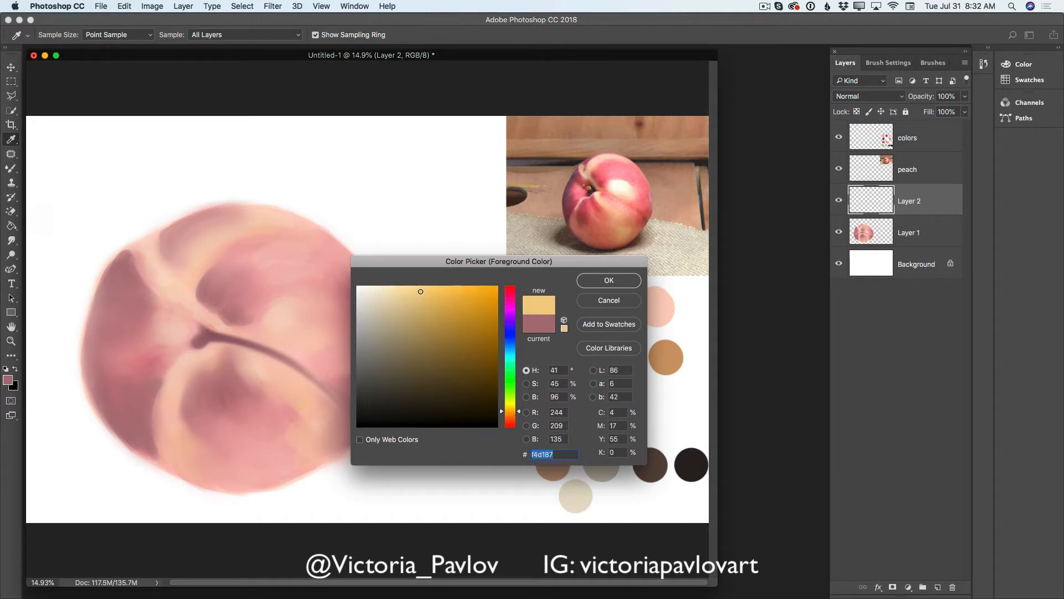
pyautogui.click(419, 292)
pyautogui.click(608, 280)
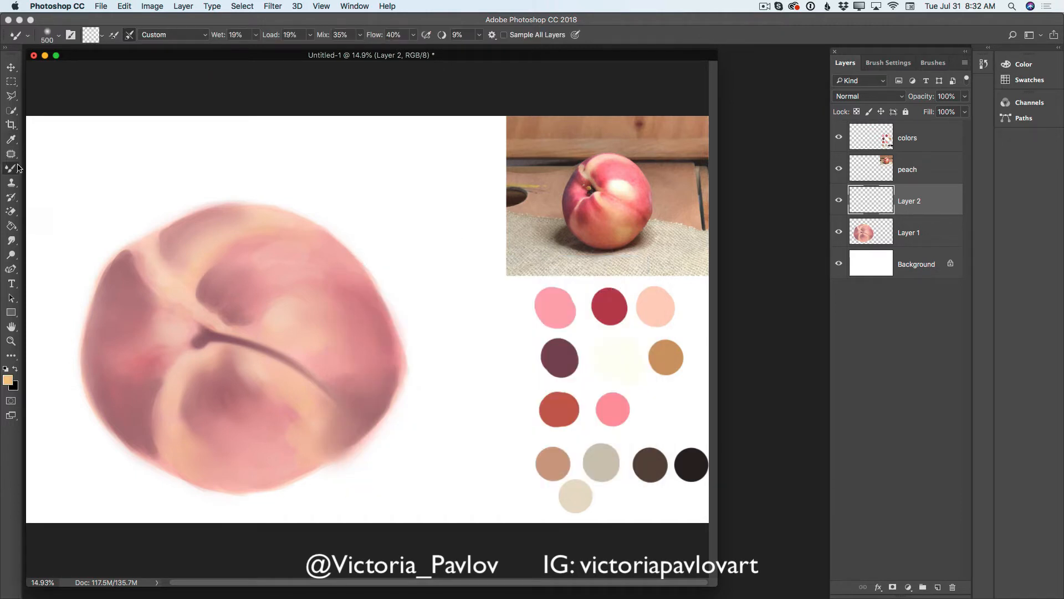
# - Brush yellow patches onto the lower right, below the crease, the lower left and the upper-right edge, enlarging the brush to 200 px
pyautogui.moveTo(13, 168); pyautogui.dragTo(47, 166)
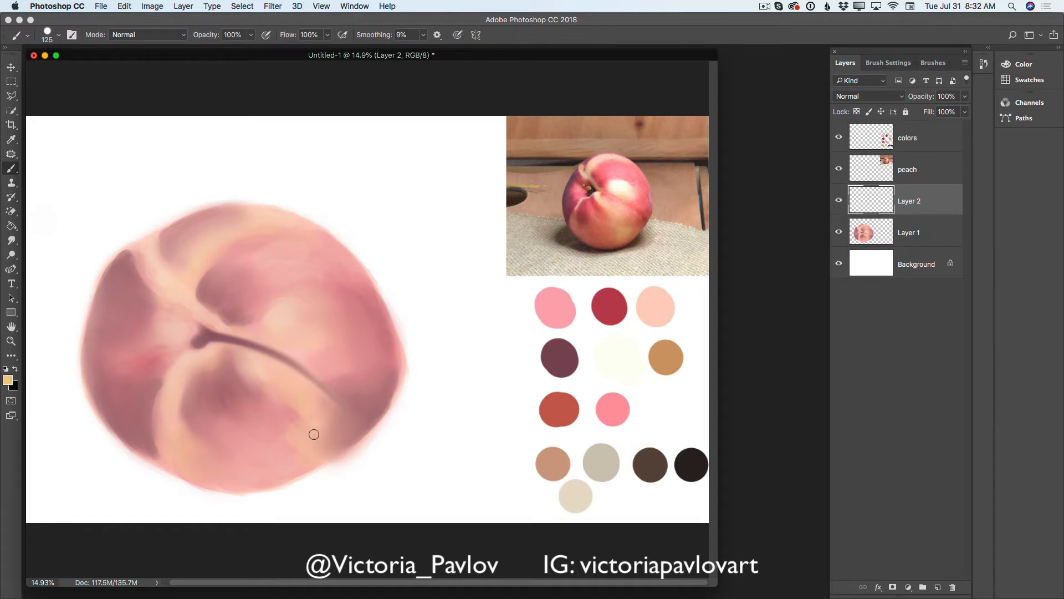
pyautogui.moveTo(311, 432)
pyautogui.mouseDown()
pyautogui.moveTo(323, 432)
pyautogui.moveTo(302, 430)
pyautogui.moveTo(304, 444)
pyautogui.moveTo(334, 420)
pyautogui.moveTo(311, 449)
pyautogui.moveTo(310, 431)
pyautogui.mouseUp()
pyautogui.press(']')
pyautogui.press(']')
pyautogui.press(']')
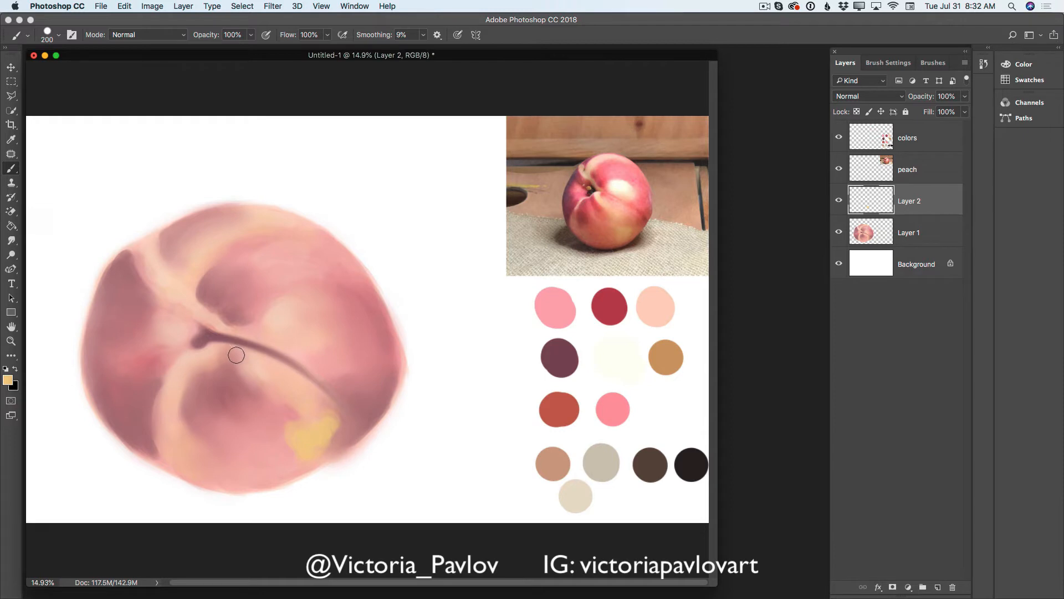
pyautogui.moveTo(236, 355)
pyautogui.mouseDown()
pyautogui.moveTo(279, 396)
pyautogui.moveTo(268, 378)
pyautogui.moveTo(287, 388)
pyautogui.moveTo(289, 375)
pyautogui.moveTo(271, 422)
pyautogui.moveTo(348, 415)
pyautogui.moveTo(322, 433)
pyautogui.mouseUp()
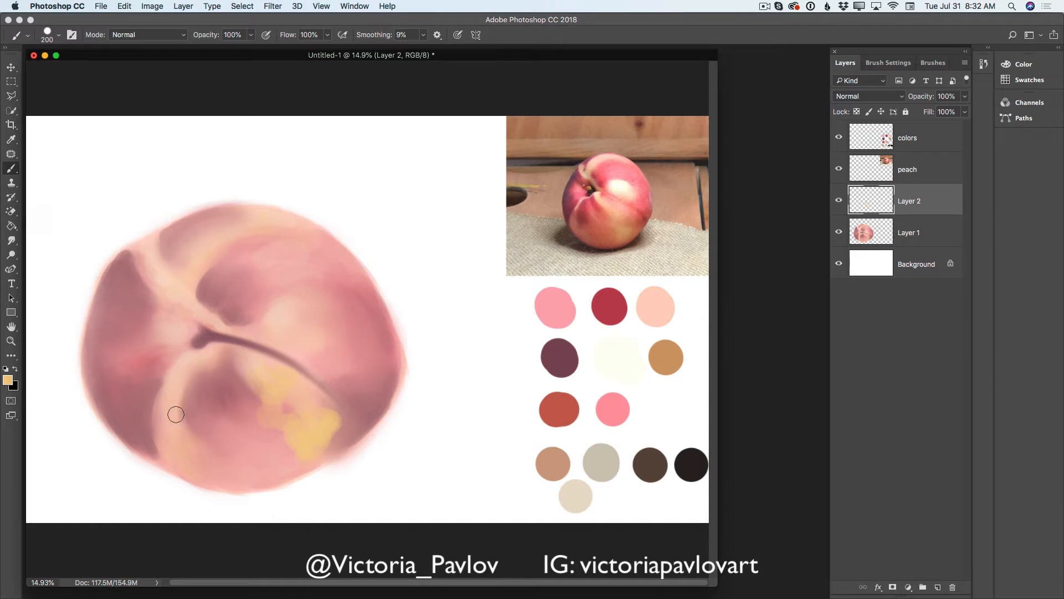
pyautogui.moveTo(175, 414)
pyautogui.mouseDown()
pyautogui.moveTo(179, 461)
pyautogui.moveTo(180, 427)
pyautogui.moveTo(200, 462)
pyautogui.moveTo(204, 441)
pyautogui.moveTo(214, 479)
pyautogui.mouseUp()
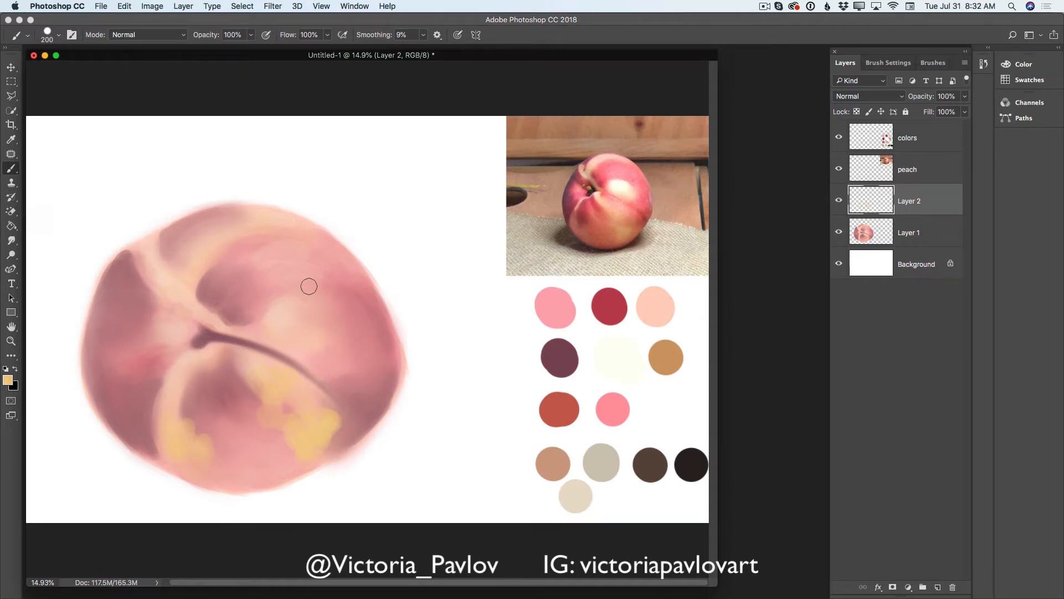
pyautogui.moveTo(336, 271)
pyautogui.mouseDown()
pyautogui.moveTo(322, 239)
pyautogui.moveTo(360, 274)
pyautogui.moveTo(311, 264)
pyautogui.moveTo(356, 281)
pyautogui.moveTo(328, 244)
pyautogui.moveTo(368, 285)
pyautogui.mouseUp()
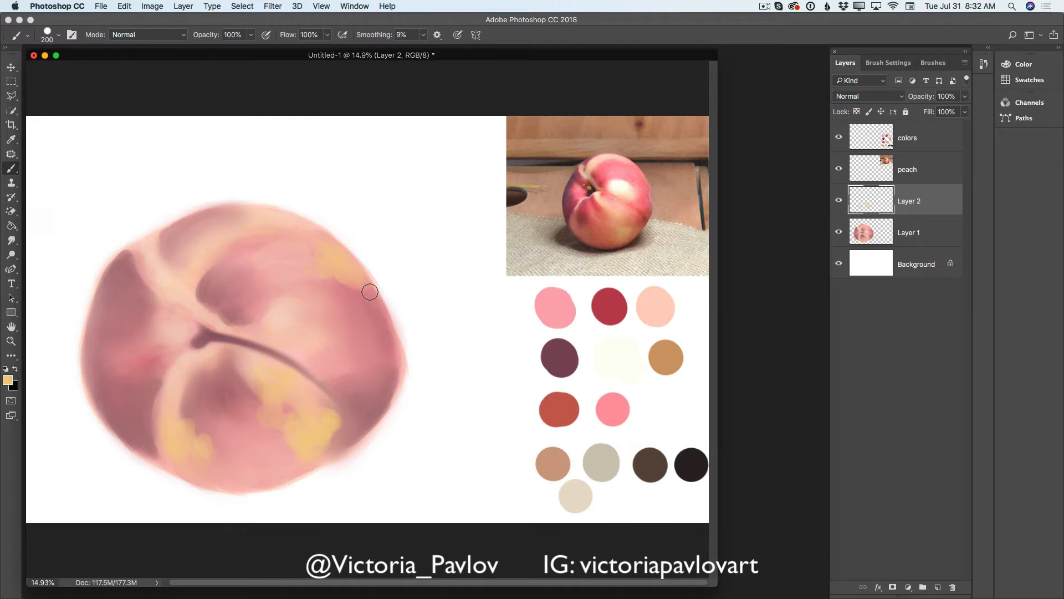
# - Sample the light pink palette color and brush it left of the stem cavity and over the shadow above the crease
pyautogui.click(12, 138)
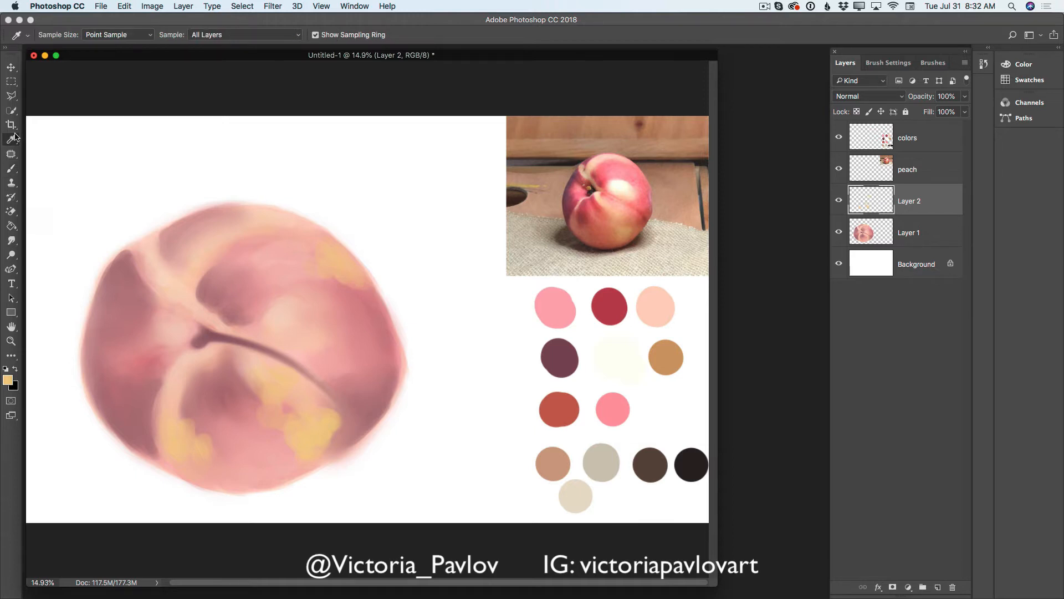
pyautogui.click(560, 312)
pyautogui.click(12, 168)
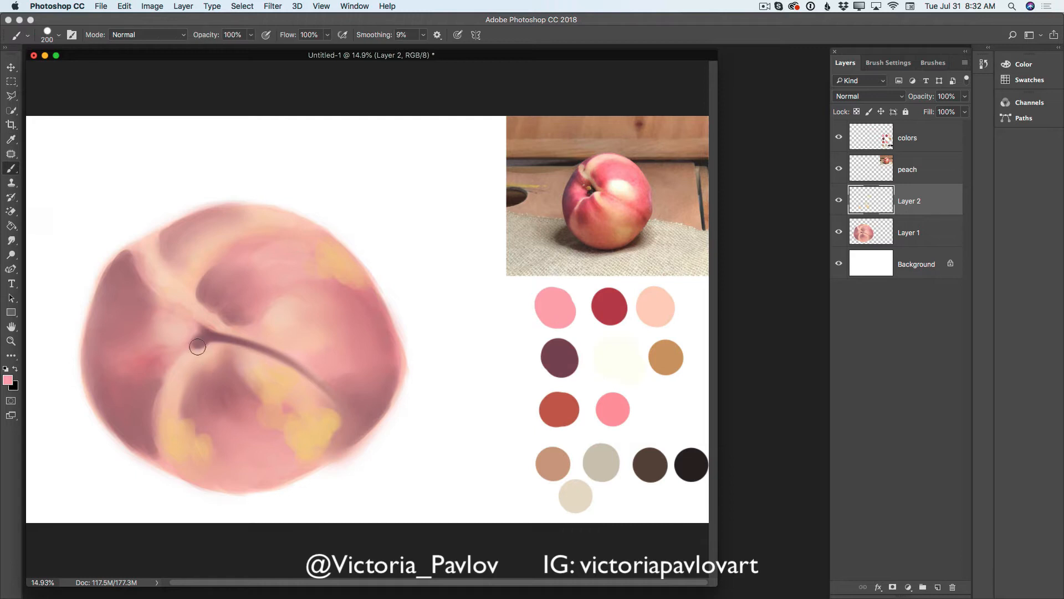
pyautogui.moveTo(167, 332)
pyautogui.mouseDown()
pyautogui.moveTo(141, 338)
pyautogui.moveTo(175, 346)
pyautogui.moveTo(147, 358)
pyautogui.moveTo(176, 345)
pyautogui.moveTo(158, 349)
pyautogui.moveTo(167, 321)
pyautogui.moveTo(158, 348)
pyautogui.moveTo(140, 339)
pyautogui.moveTo(170, 348)
pyautogui.mouseUp()
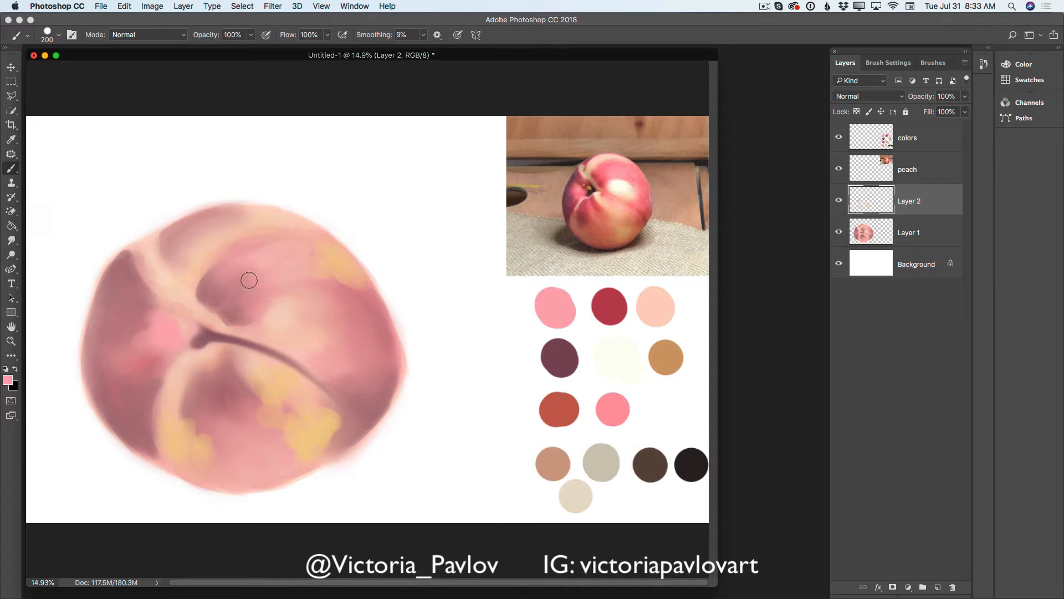
pyautogui.moveTo(248, 280); pyautogui.dragTo(259, 287)
# - Set the foreground color to coral pink f77887 and add a new layer above Layer 2
pyautogui.click(9, 379)
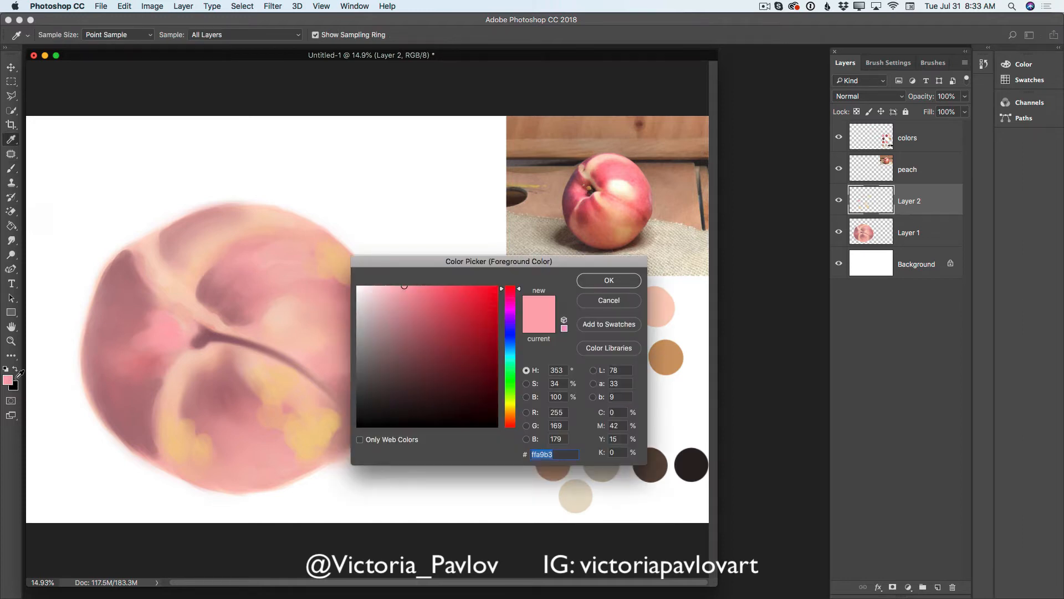
pyautogui.moveTo(428, 292); pyautogui.dragTo(430, 290)
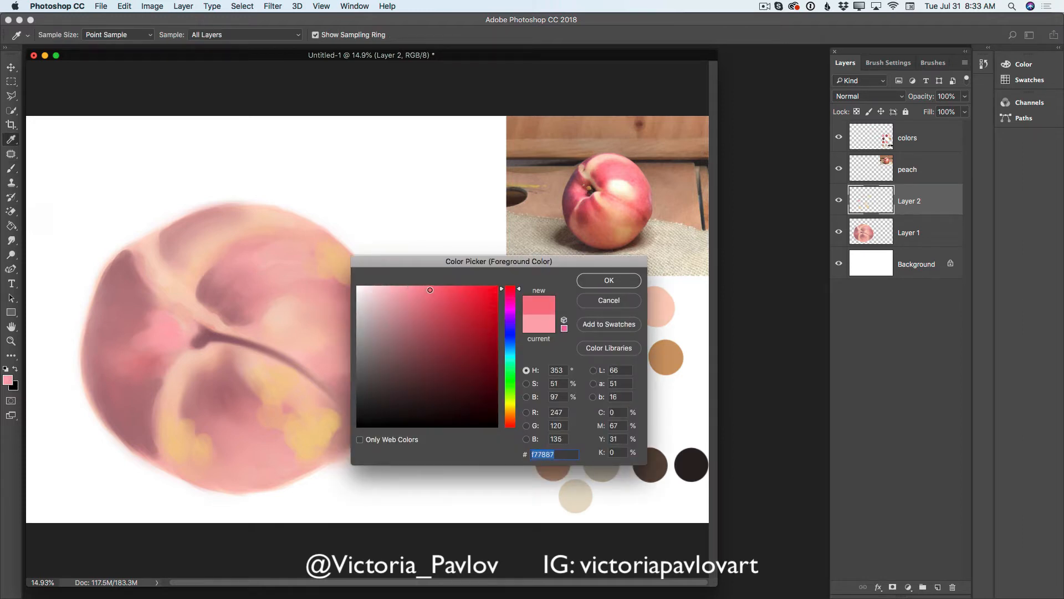
pyautogui.click(598, 281)
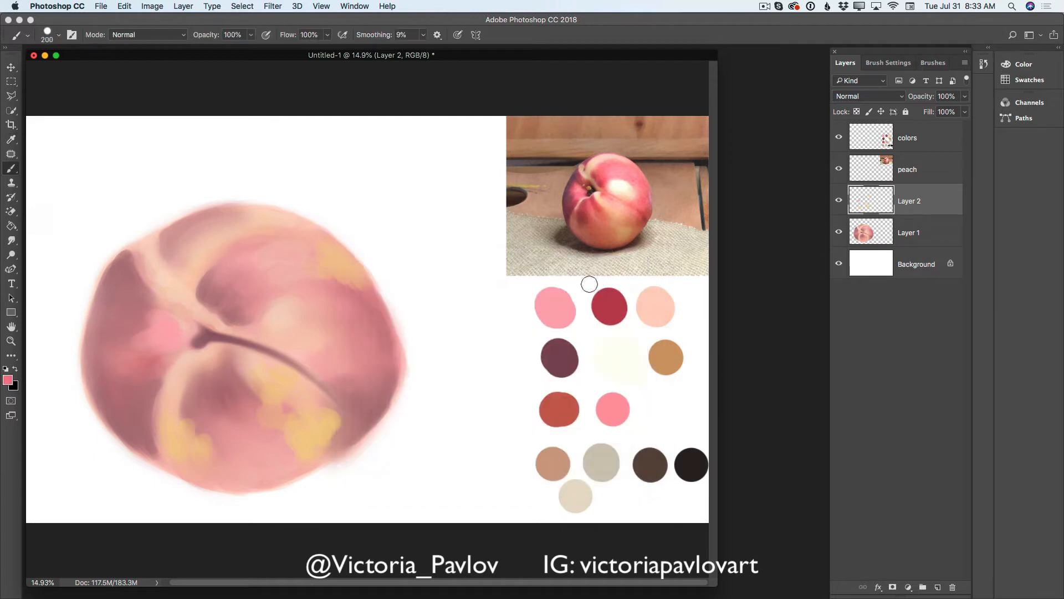
pyautogui.click(939, 581)
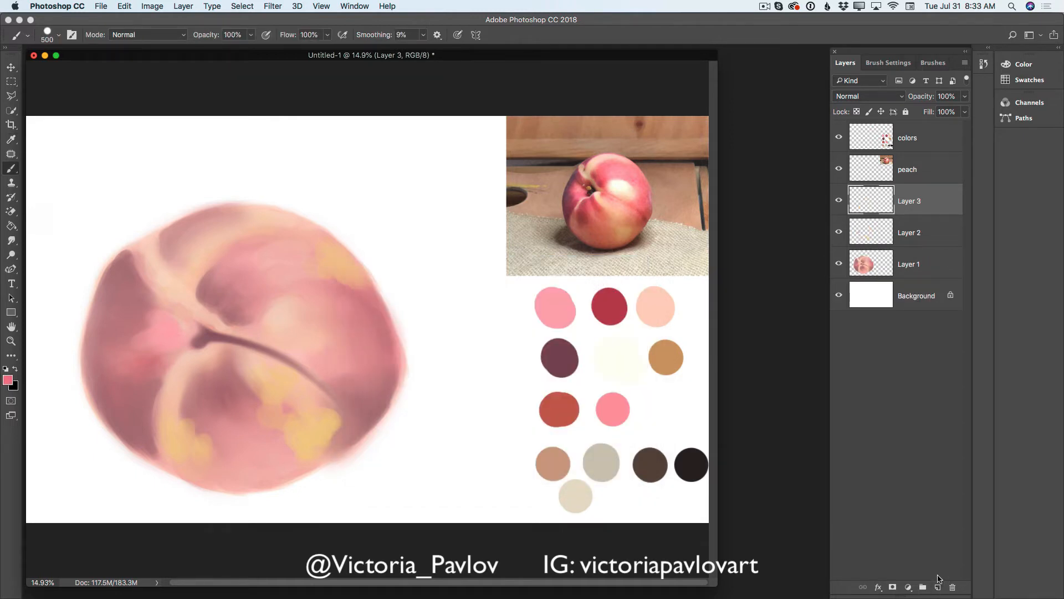
# - Brush coral pink patches at 500 px onto the peach's right side, above the crease, left of the stem and across the lower lobe
pyautogui.moveTo(328, 313)
pyautogui.mouseDown()
pyautogui.moveTo(352, 329)
pyautogui.moveTo(357, 312)
pyautogui.moveTo(364, 336)
pyautogui.moveTo(347, 351)
pyautogui.moveTo(354, 311)
pyautogui.mouseUp()
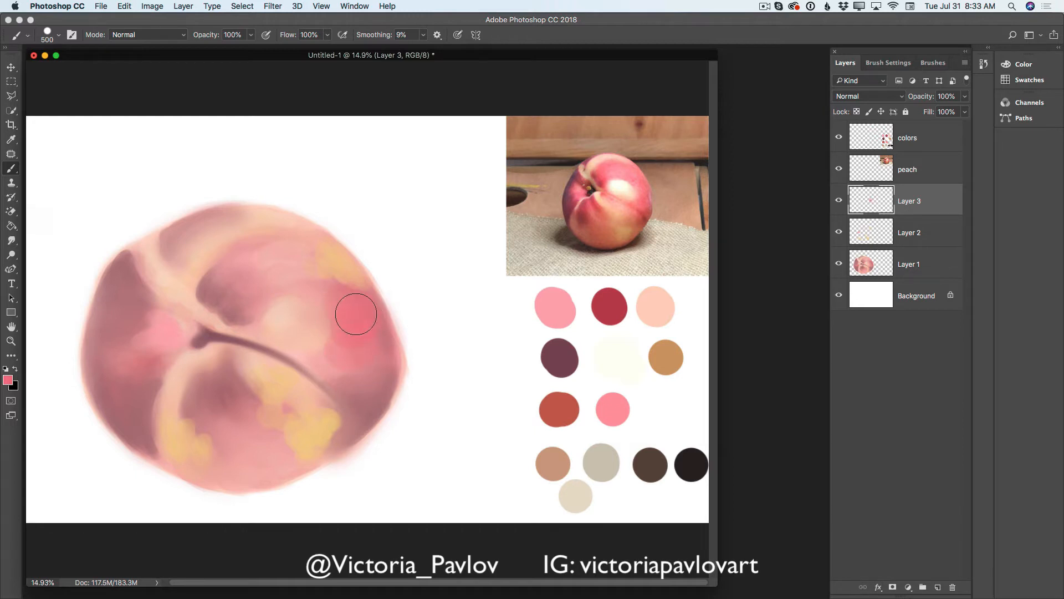
pyautogui.moveTo(278, 283)
pyautogui.mouseDown()
pyautogui.moveTo(260, 295)
pyautogui.moveTo(235, 283)
pyautogui.moveTo(258, 289)
pyautogui.moveTo(286, 261)
pyautogui.mouseUp()
pyautogui.moveTo(178, 344)
pyautogui.mouseDown()
pyautogui.moveTo(136, 326)
pyautogui.moveTo(147, 328)
pyautogui.moveTo(143, 367)
pyautogui.moveTo(181, 351)
pyautogui.mouseUp()
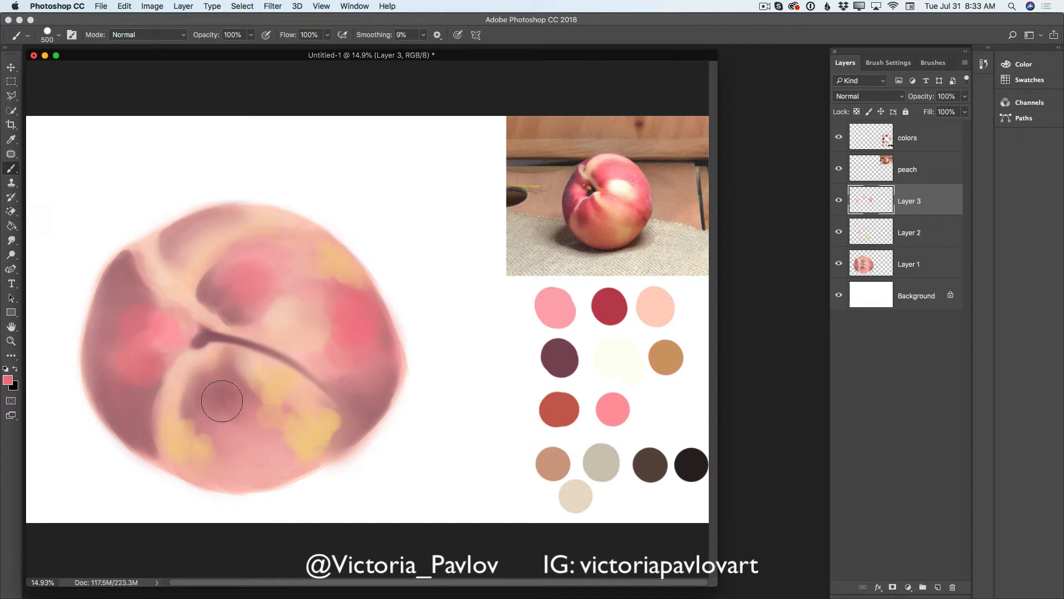
pyautogui.moveTo(223, 402)
pyautogui.mouseDown()
pyautogui.moveTo(223, 369)
pyautogui.moveTo(251, 427)
pyautogui.moveTo(227, 408)
pyautogui.moveTo(258, 448)
pyautogui.moveTo(251, 428)
pyautogui.moveTo(298, 440)
pyautogui.mouseUp()
pyautogui.moveTo(275, 316)
pyautogui.mouseDown()
pyautogui.moveTo(336, 312)
pyautogui.moveTo(342, 357)
pyautogui.moveTo(370, 374)
pyautogui.moveTo(343, 406)
pyautogui.moveTo(254, 460)
pyautogui.moveTo(272, 435)
pyautogui.moveTo(299, 447)
pyautogui.moveTo(284, 464)
pyautogui.moveTo(231, 462)
pyautogui.moveTo(292, 465)
pyautogui.mouseUp()
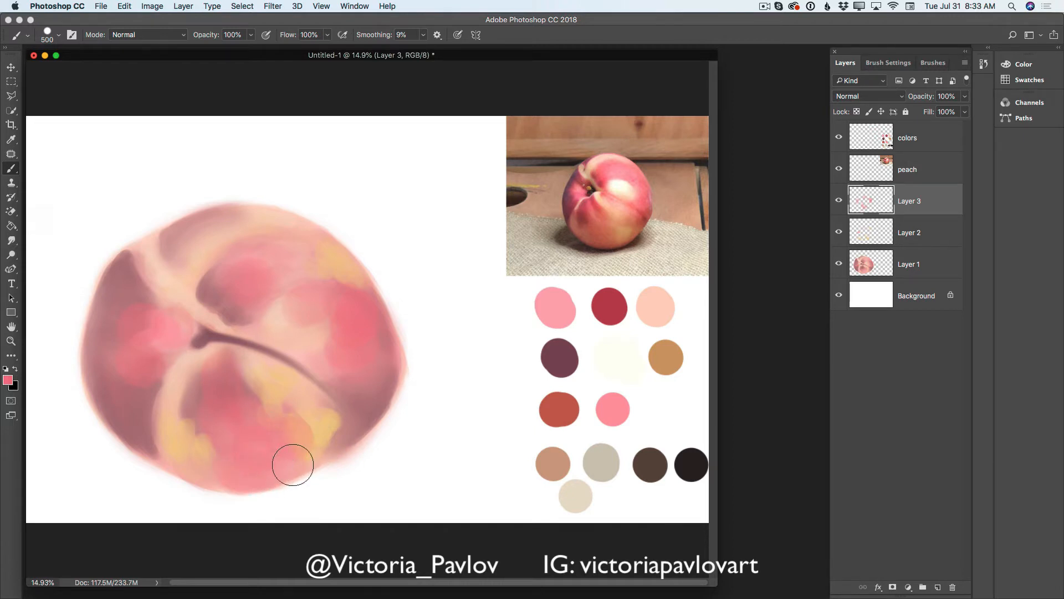
# - Merge Layer 3 down into Layer 2, and the result down into Layer 1
pyautogui.click(965, 63)
pyautogui.press('super+e')
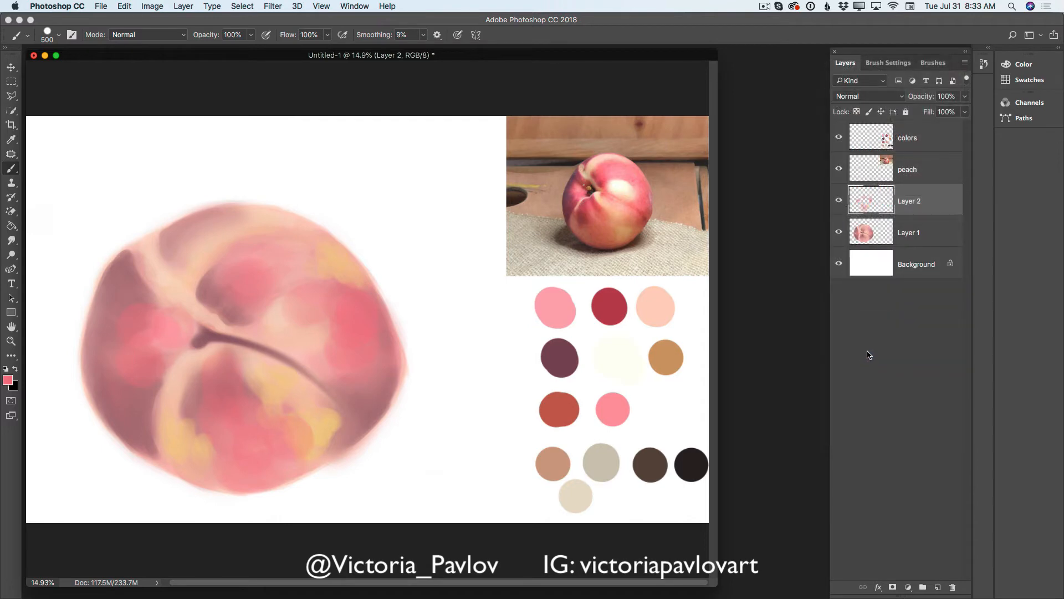
pyautogui.click(966, 64)
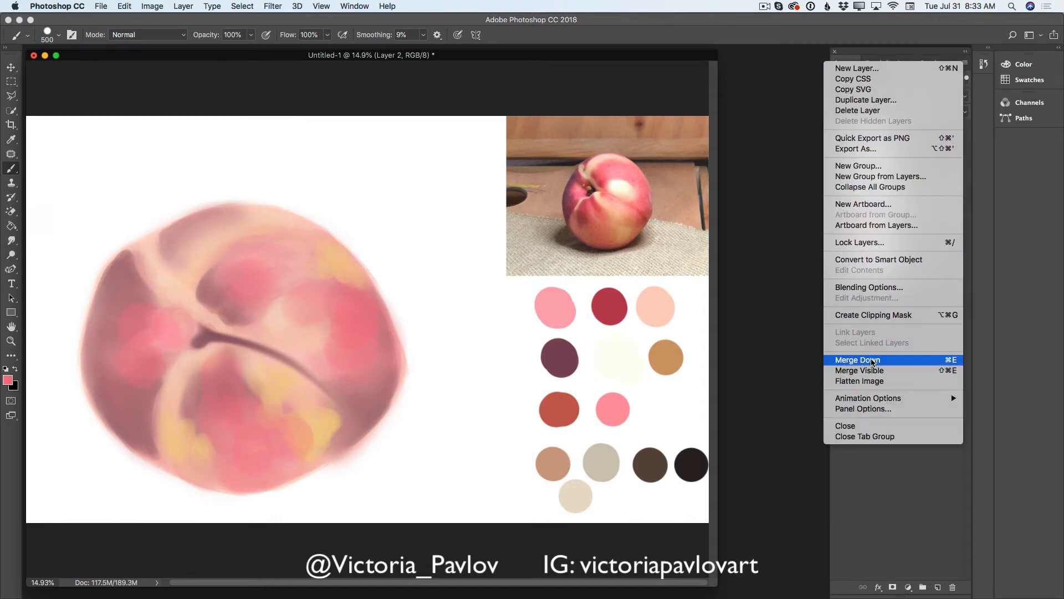
pyautogui.click(872, 361)
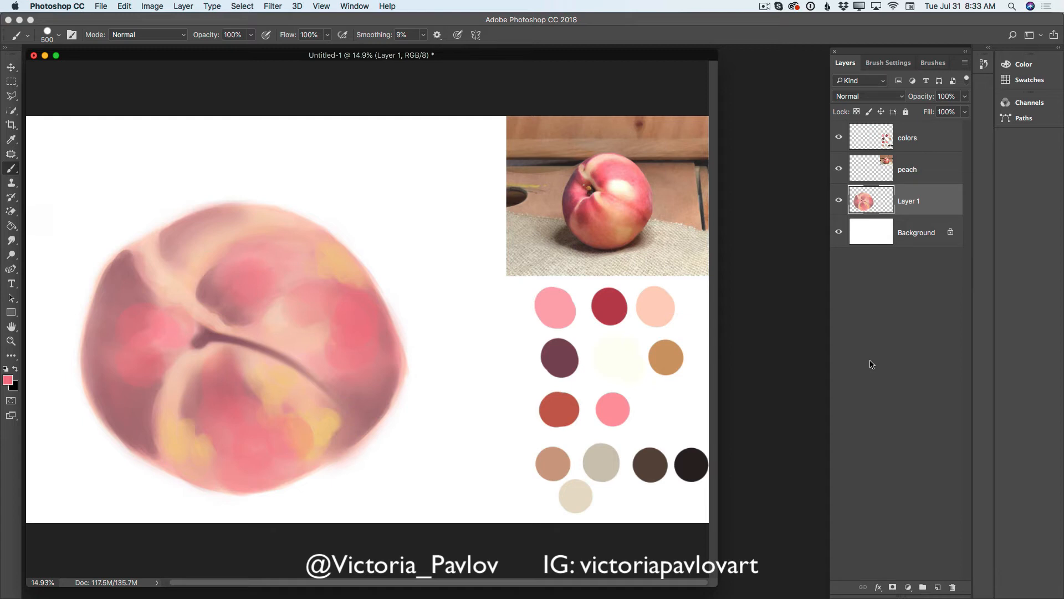
# - Hide and reshow the Background, peach, colors and Layer 1 layers one at a time to check what each contains
pyautogui.click(839, 233)
pyautogui.click(840, 233)
pyautogui.click(839, 169)
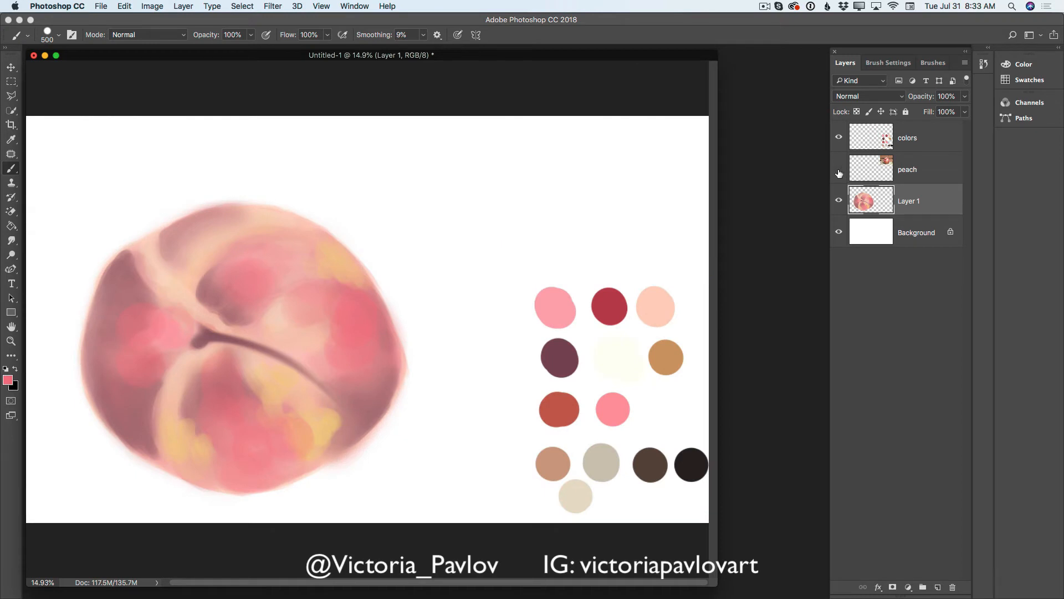
pyautogui.click(841, 168)
pyautogui.click(840, 138)
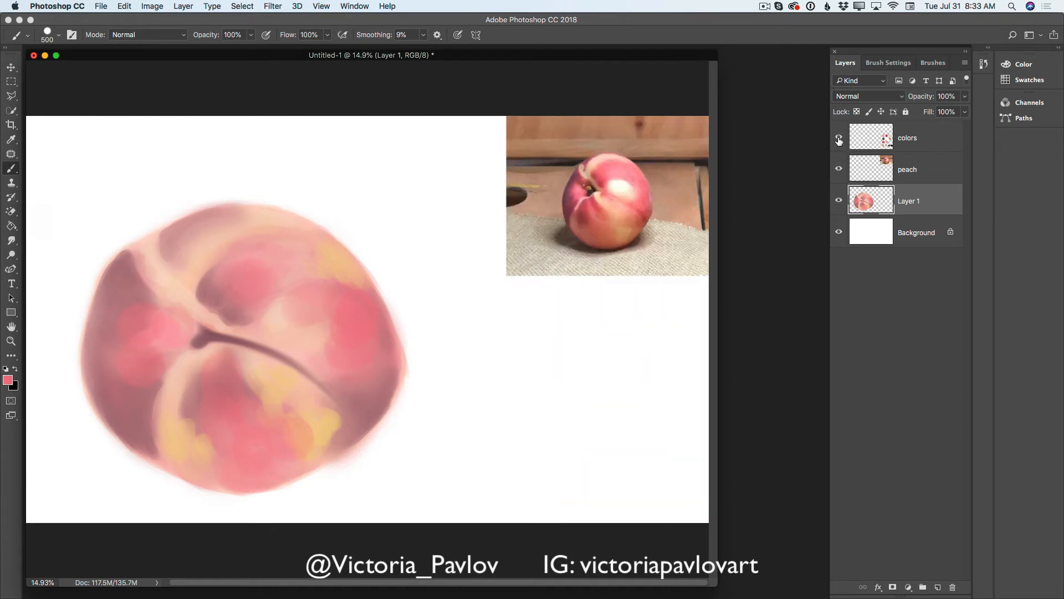
pyautogui.click(839, 139)
pyautogui.click(840, 201)
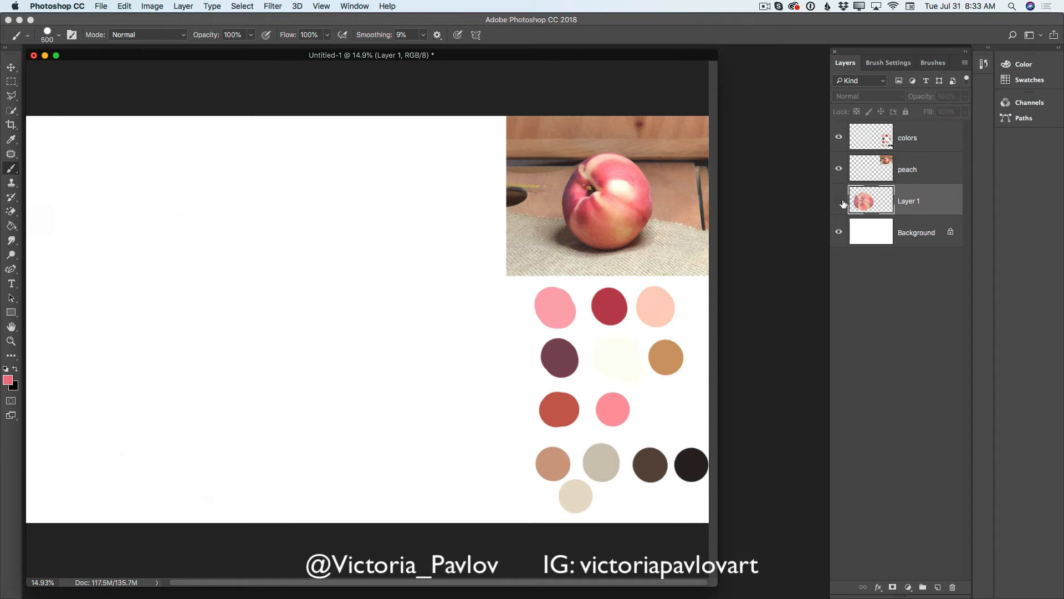
pyautogui.click(839, 201)
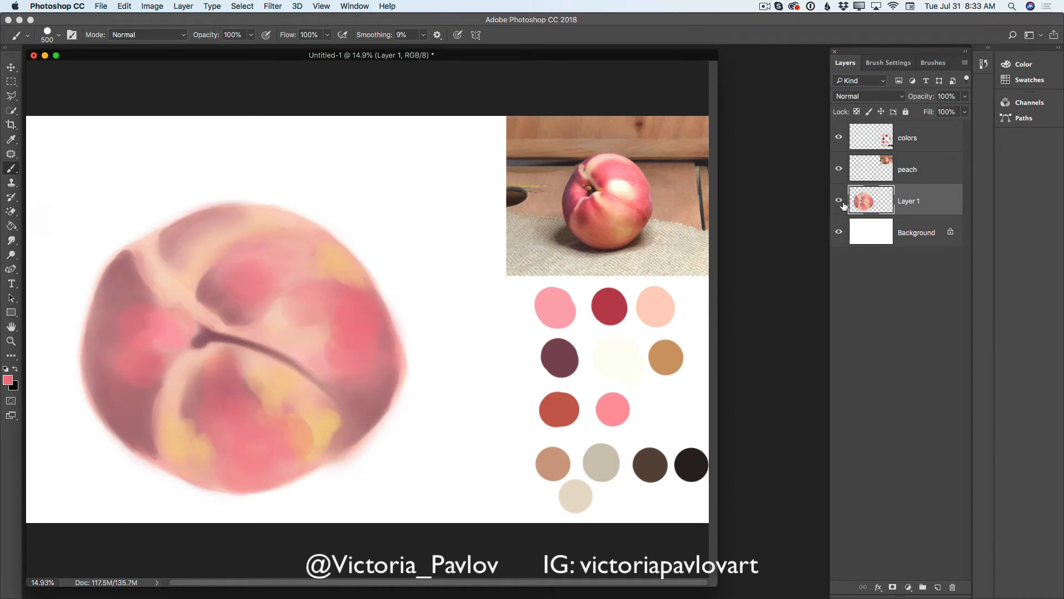
# - Blend the pink and yellow patches on the left side, lower lobe and right side with the Mixer Brush at 500 px
pyautogui.rightClick(17, 170)
pyautogui.click(42, 201)
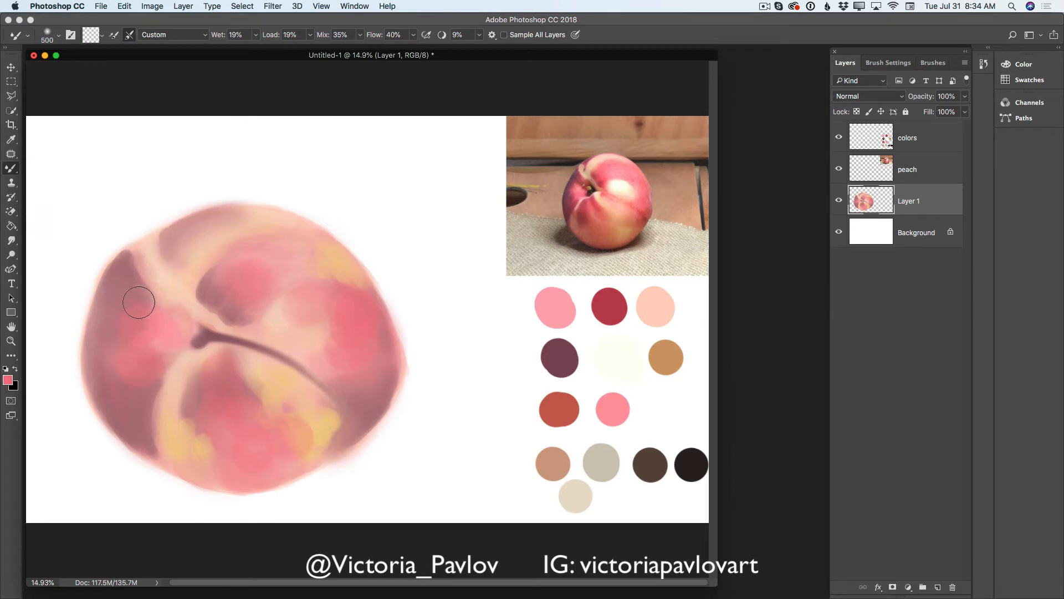
pyautogui.moveTo(125, 339)
pyautogui.mouseDown()
pyautogui.moveTo(119, 361)
pyautogui.moveTo(145, 383)
pyautogui.mouseUp()
pyautogui.moveTo(167, 433)
pyautogui.mouseDown()
pyautogui.moveTo(189, 400)
pyautogui.moveTo(214, 461)
pyautogui.moveTo(194, 435)
pyautogui.moveTo(208, 460)
pyautogui.moveTo(157, 447)
pyautogui.moveTo(195, 471)
pyautogui.moveTo(213, 445)
pyautogui.moveTo(218, 458)
pyautogui.moveTo(235, 382)
pyautogui.moveTo(278, 397)
pyautogui.moveTo(250, 360)
pyautogui.moveTo(304, 408)
pyautogui.moveTo(297, 424)
pyautogui.moveTo(313, 451)
pyautogui.moveTo(308, 397)
pyautogui.moveTo(318, 397)
pyautogui.moveTo(310, 434)
pyautogui.mouseUp()
pyautogui.moveTo(268, 295)
pyautogui.mouseDown()
pyautogui.moveTo(300, 246)
pyautogui.moveTo(325, 249)
pyautogui.moveTo(357, 293)
pyautogui.moveTo(335, 269)
pyautogui.moveTo(359, 284)
pyautogui.moveTo(339, 307)
pyautogui.moveTo(290, 304)
pyautogui.moveTo(358, 371)
pyautogui.moveTo(321, 330)
pyautogui.moveTo(376, 322)
pyautogui.mouseUp()
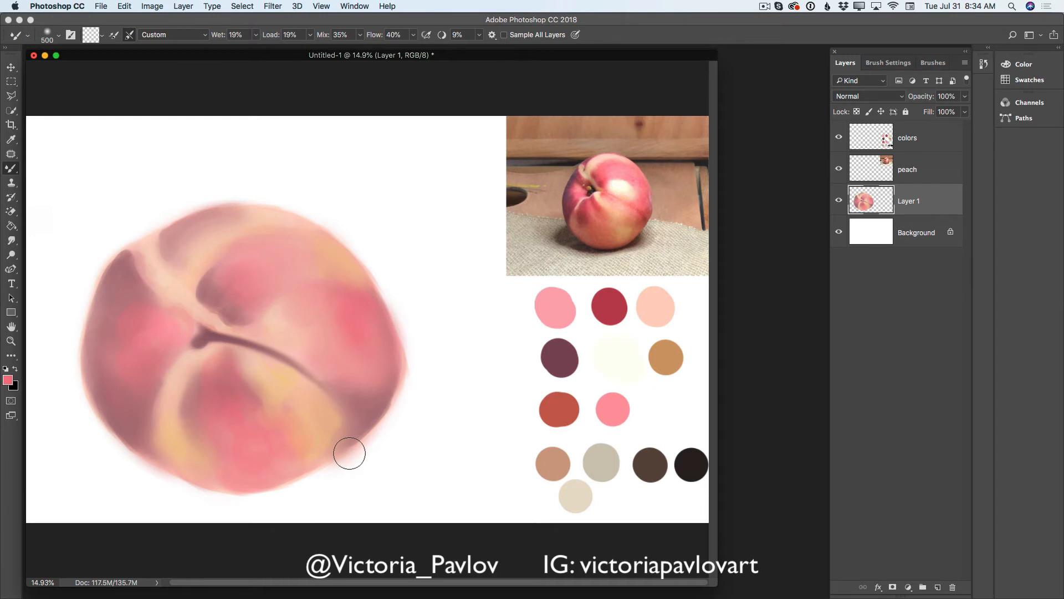
# - Reduce the Mixer Brush to 200 px and refine the blending around the stem, the lower lobe's upper edge and the crease
pyautogui.press('[')
pyautogui.press('[')
pyautogui.press('[')
pyautogui.press('[')
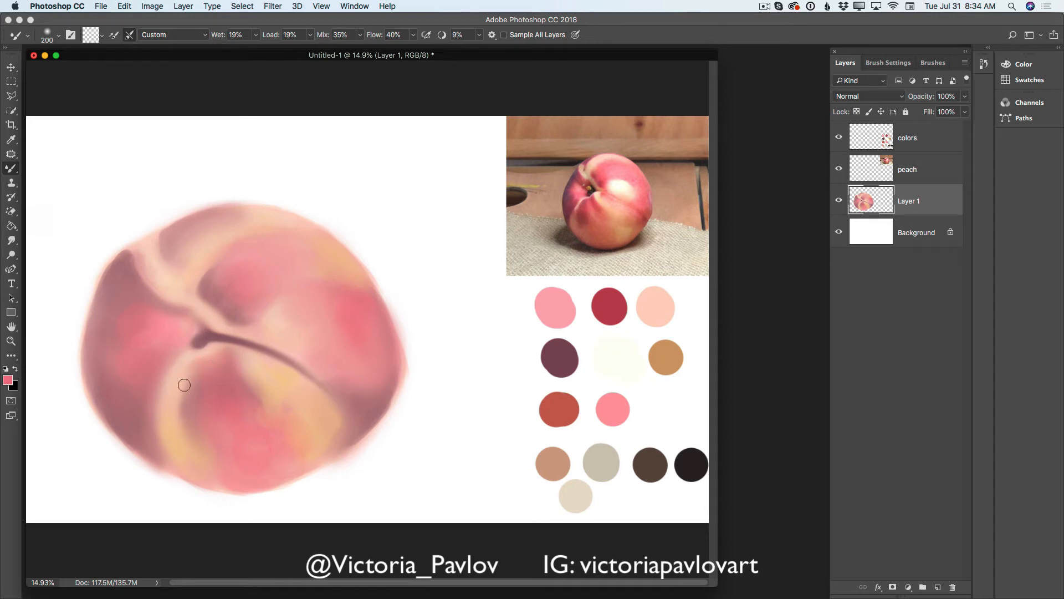
pyautogui.rightClick(195, 368)
pyautogui.click(206, 363)
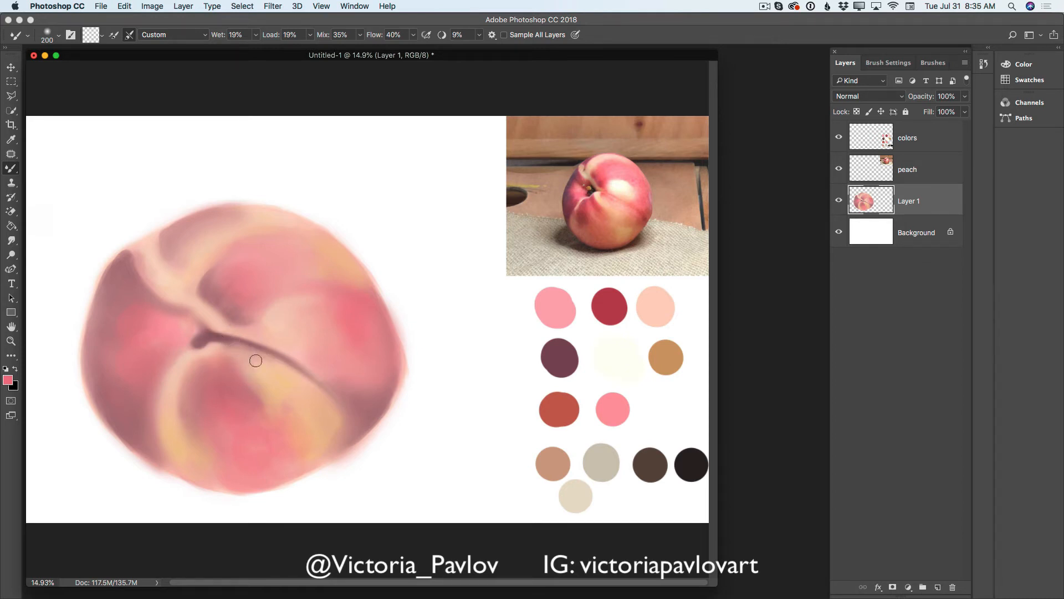
pyautogui.moveTo(255, 360)
pyautogui.mouseDown()
pyautogui.moveTo(221, 347)
pyautogui.moveTo(302, 375)
pyautogui.moveTo(262, 354)
pyautogui.moveTo(279, 378)
pyautogui.moveTo(303, 375)
pyautogui.moveTo(273, 341)
pyautogui.moveTo(265, 348)
pyautogui.moveTo(274, 358)
pyautogui.moveTo(254, 349)
pyautogui.moveTo(311, 377)
pyautogui.moveTo(284, 371)
pyautogui.moveTo(302, 375)
pyautogui.moveTo(261, 340)
pyautogui.moveTo(300, 363)
pyautogui.moveTo(310, 385)
pyautogui.moveTo(275, 362)
pyautogui.moveTo(316, 388)
pyautogui.mouseUp()
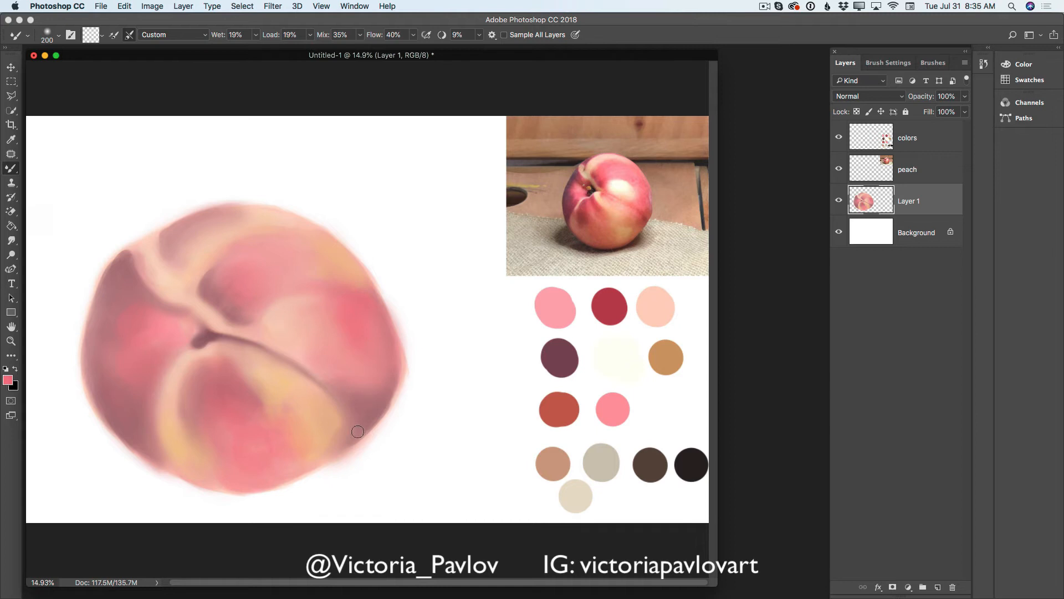
# - Add a new layer, sample the cream-white palette color and brush a highlight at 500 px onto the peach right of center above the crease
pyautogui.click(938, 586)
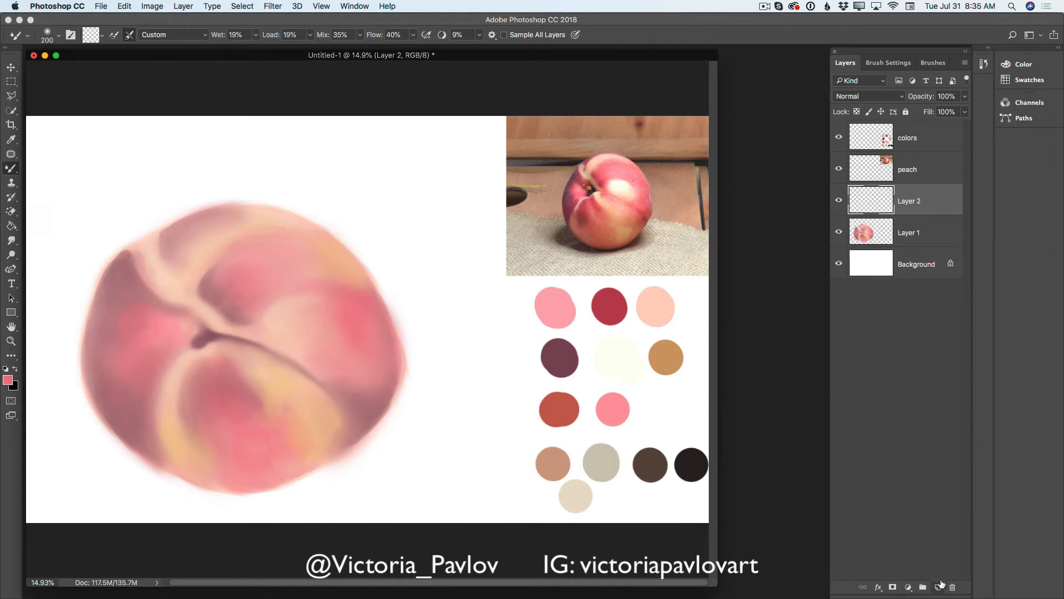
pyautogui.click(12, 140)
pyautogui.click(619, 350)
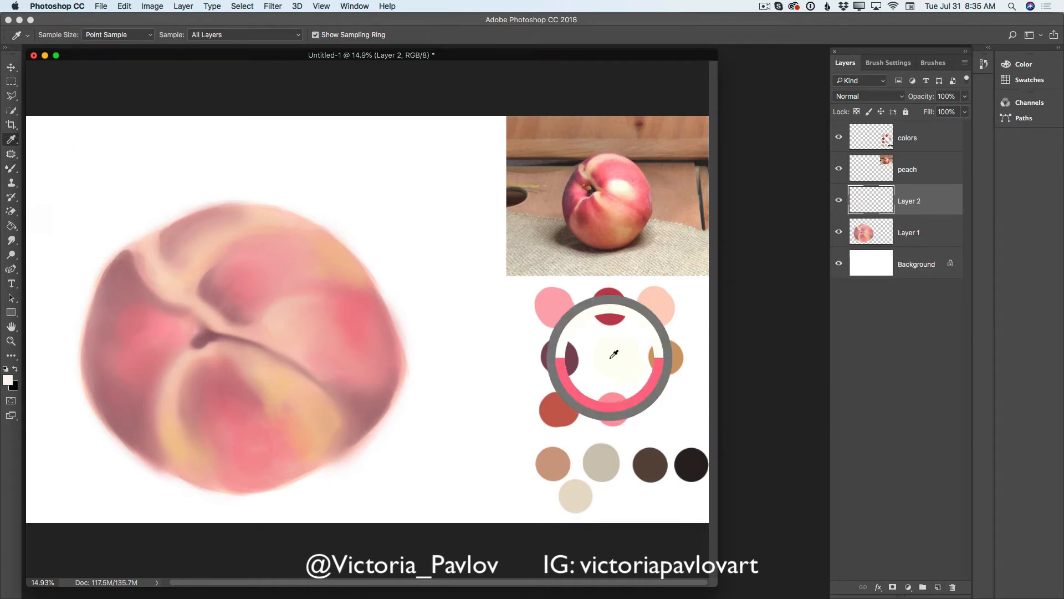
pyautogui.moveTo(19, 173); pyautogui.dragTo(48, 160)
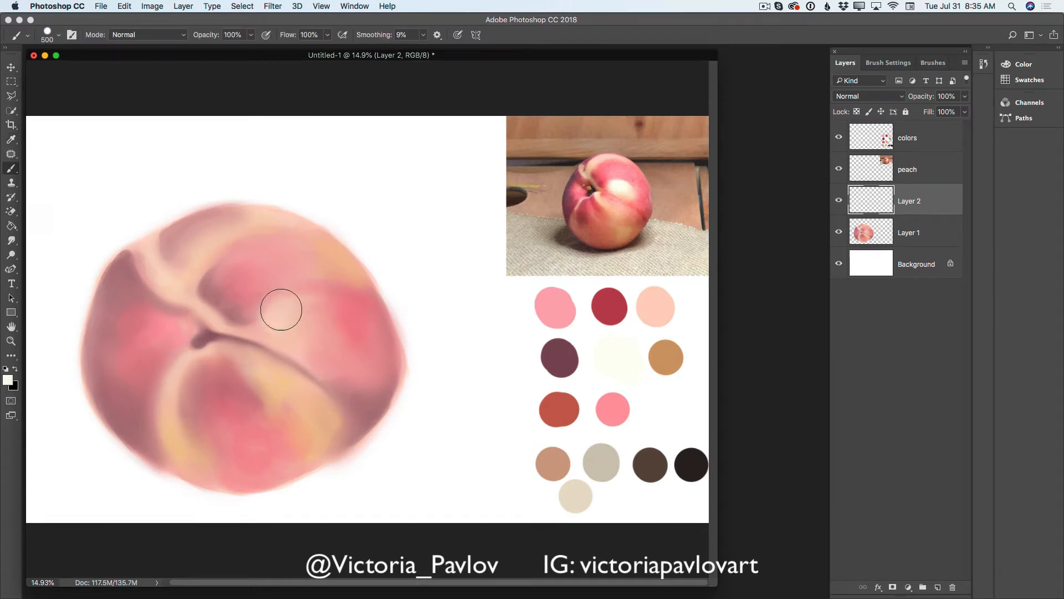
pyautogui.moveTo(280, 308)
pyautogui.mouseDown()
pyautogui.moveTo(311, 326)
pyautogui.moveTo(297, 316)
pyautogui.moveTo(330, 318)
pyautogui.moveTo(333, 327)
pyautogui.moveTo(318, 328)
pyautogui.moveTo(333, 346)
pyautogui.mouseUp()
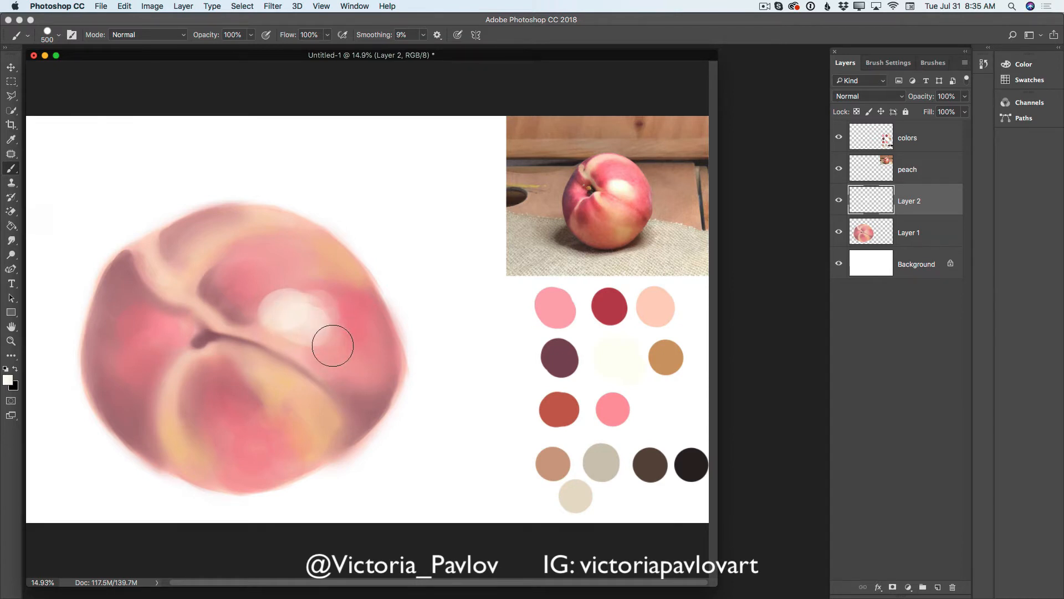
# - Reduce the brush to 175 px and add small cream highlights on the ridge above the stem and the lower lobe's upper edge
pyautogui.press('[')
pyautogui.press('[')
pyautogui.press('[')
pyautogui.press('[')
pyautogui.press('[')
pyautogui.moveTo(167, 287)
pyautogui.mouseDown()
pyautogui.moveTo(190, 302)
pyautogui.moveTo(184, 281)
pyautogui.moveTo(187, 294)
pyautogui.moveTo(171, 295)
pyautogui.moveTo(204, 309)
pyautogui.mouseUp()
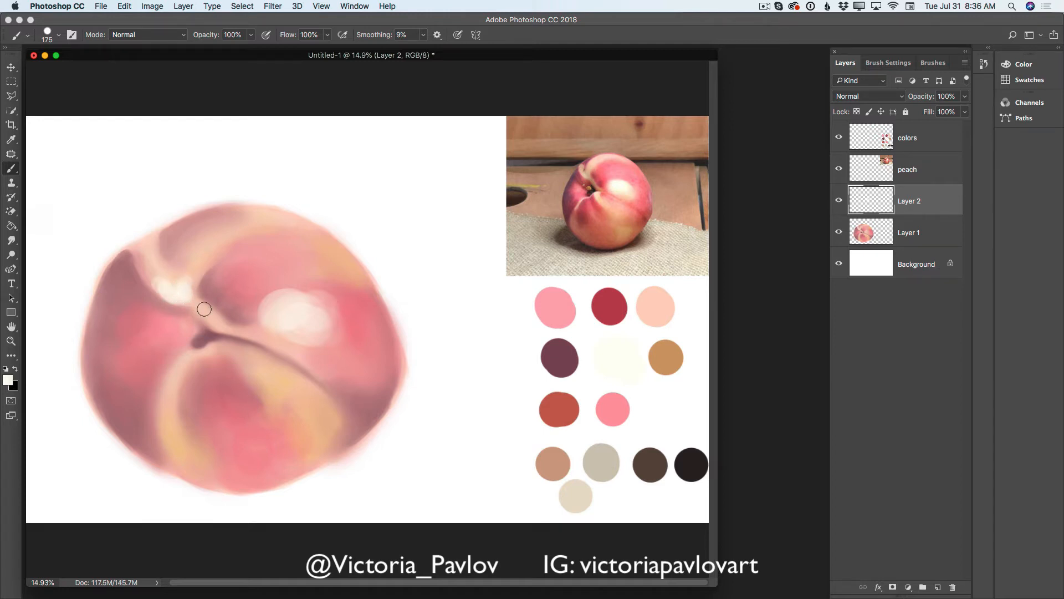
pyautogui.moveTo(194, 357)
pyautogui.mouseDown()
pyautogui.moveTo(175, 393)
pyautogui.moveTo(202, 368)
pyautogui.moveTo(199, 353)
pyautogui.moveTo(221, 341)
pyautogui.mouseUp()
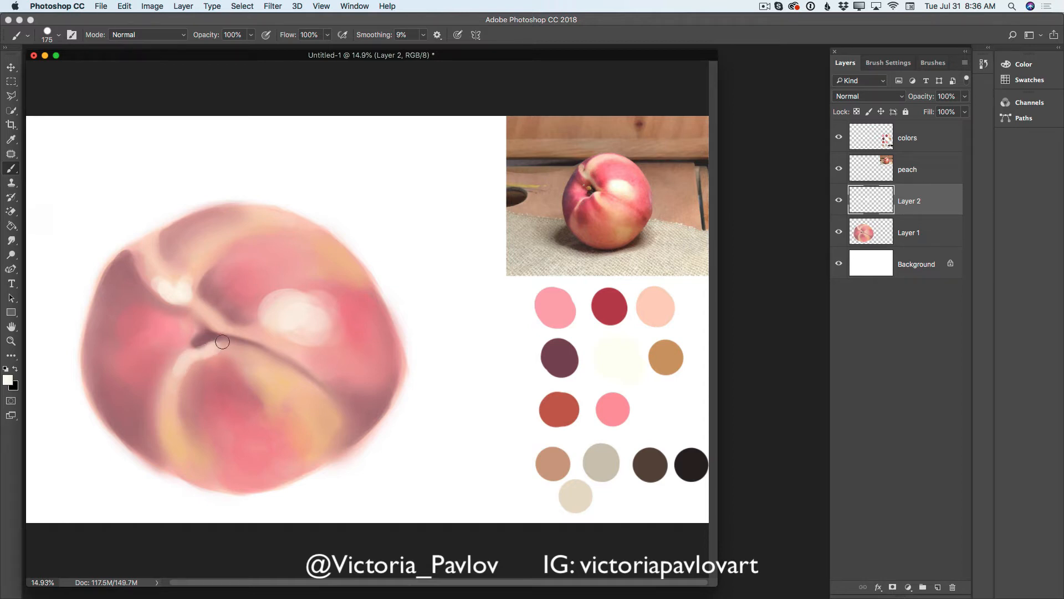
# - Merge Layer 2 down into Layer 1 and blend the cream highlights into the peach with the Mixer Brush at 500 px
pyautogui.click(965, 63)
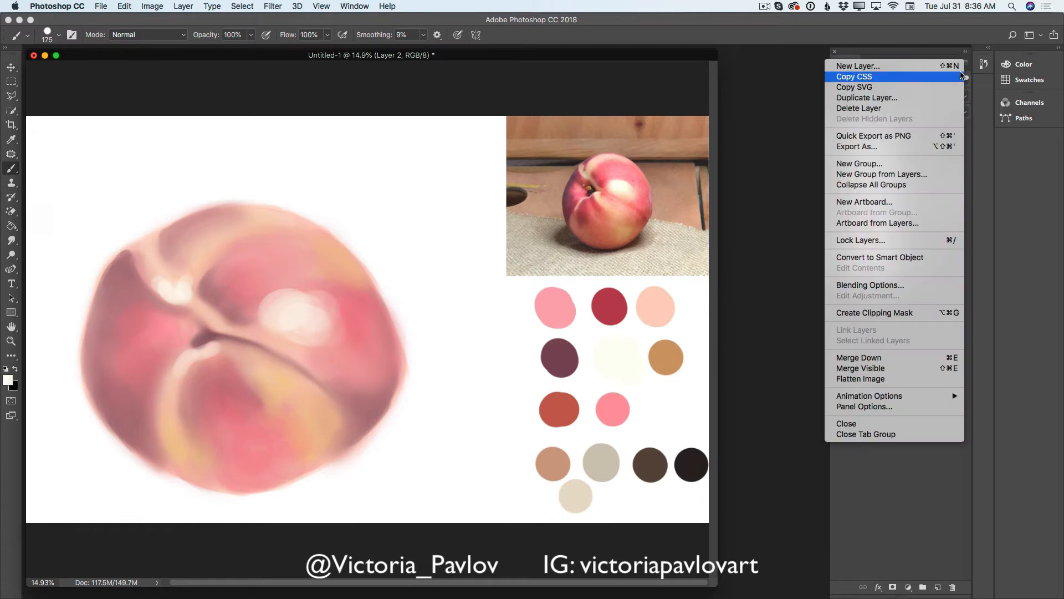
pyautogui.click(857, 355)
pyautogui.moveTo(13, 170); pyautogui.dragTo(50, 198)
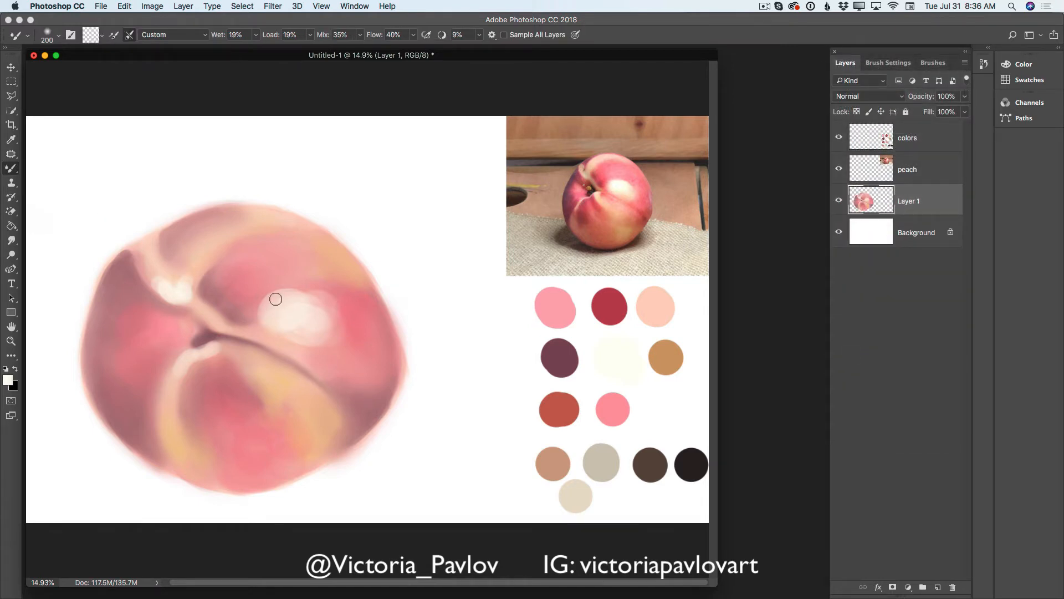
pyautogui.press(']')
pyautogui.press(']')
pyautogui.press(']')
pyautogui.press(']')
pyautogui.moveTo(275, 299)
pyautogui.mouseDown()
pyautogui.moveTo(298, 290)
pyautogui.moveTo(329, 297)
pyautogui.moveTo(319, 291)
pyautogui.moveTo(355, 326)
pyautogui.moveTo(355, 317)
pyautogui.moveTo(279, 333)
pyautogui.moveTo(344, 351)
pyautogui.moveTo(354, 323)
pyautogui.mouseUp()
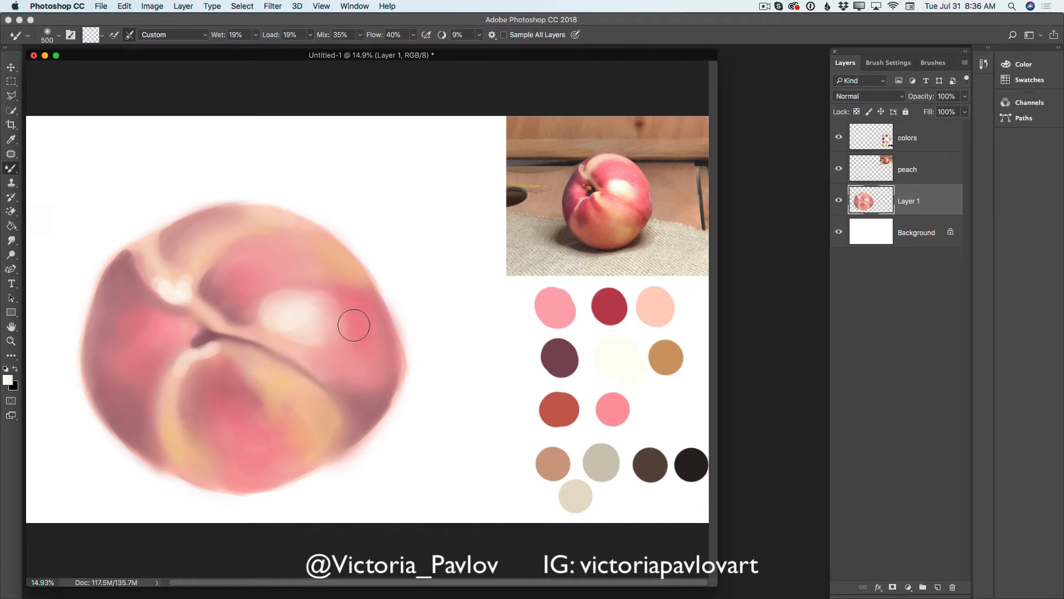
pyautogui.moveTo(191, 306)
pyautogui.mouseDown()
pyautogui.moveTo(163, 282)
pyautogui.moveTo(190, 298)
pyautogui.moveTo(193, 275)
pyautogui.moveTo(193, 328)
pyautogui.moveTo(294, 349)
pyautogui.moveTo(198, 361)
pyautogui.moveTo(184, 387)
pyautogui.moveTo(212, 366)
pyautogui.moveTo(204, 404)
pyautogui.mouseUp()
pyautogui.moveTo(161, 292)
pyautogui.mouseDown()
pyautogui.moveTo(192, 308)
pyautogui.moveTo(202, 293)
pyautogui.moveTo(273, 336)
pyautogui.moveTo(256, 331)
pyautogui.moveTo(313, 349)
pyautogui.moveTo(268, 304)
pyautogui.moveTo(343, 330)
pyautogui.moveTo(333, 342)
pyautogui.moveTo(348, 339)
pyautogui.moveTo(347, 304)
pyautogui.moveTo(364, 349)
pyautogui.moveTo(359, 402)
pyautogui.mouseUp()
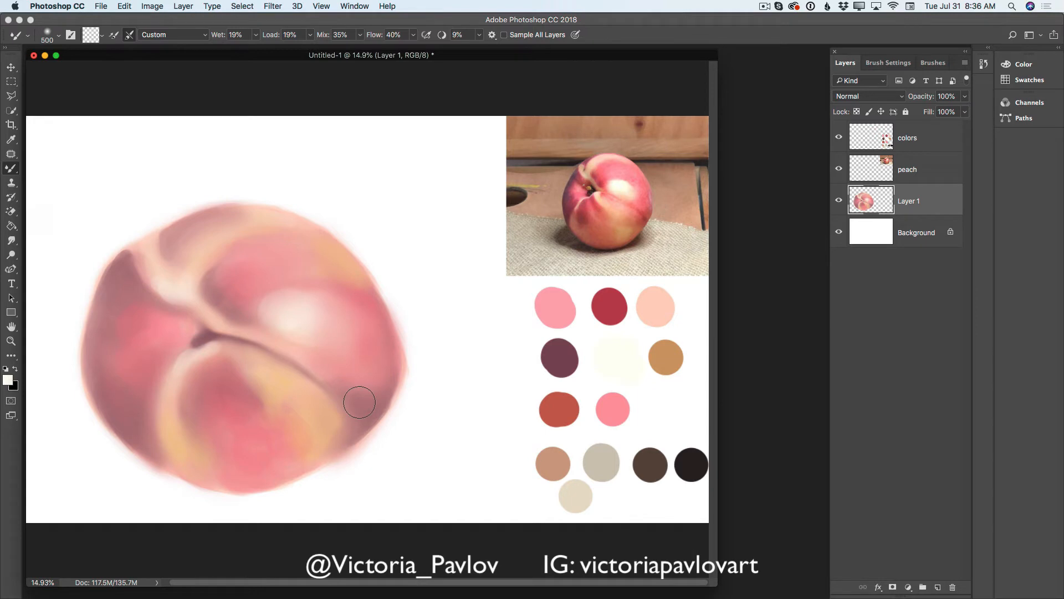
# - Add a new layer, sample the dark plum palette color and paint the small stem in the cavity at 100 px
pyautogui.click(938, 587)
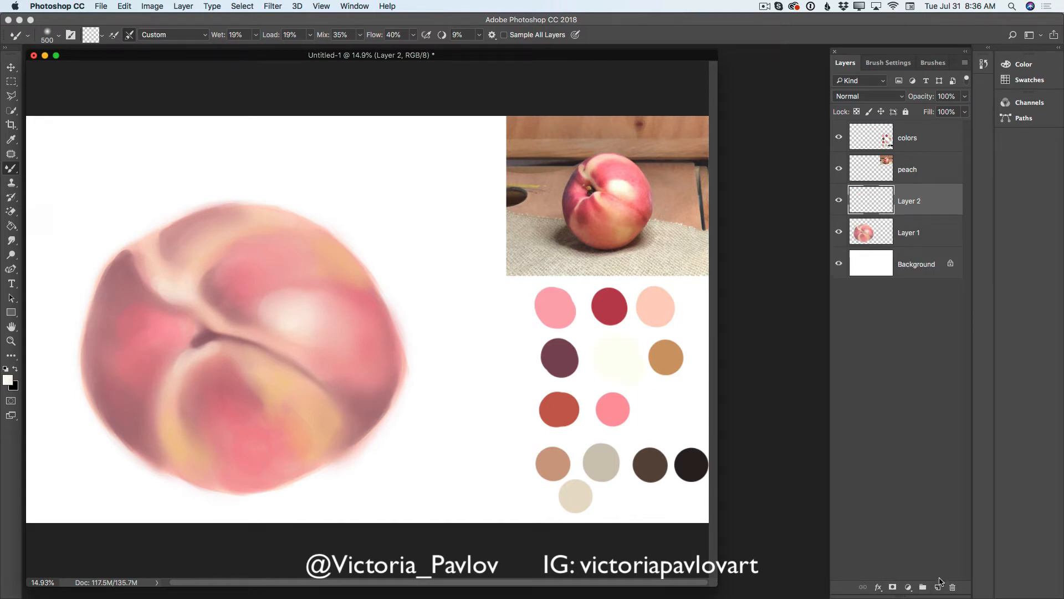
pyautogui.click(15, 139)
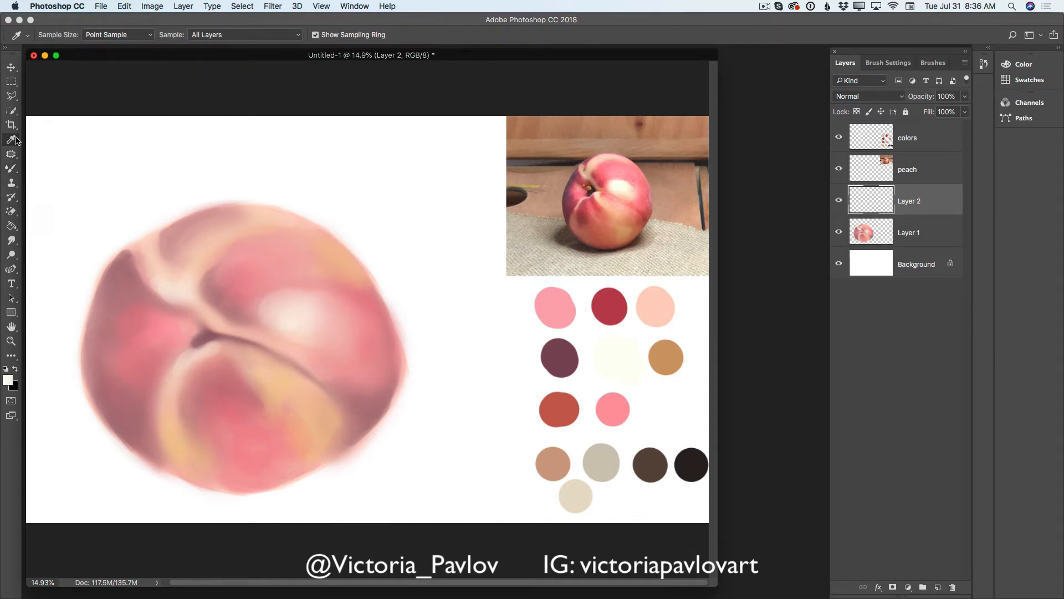
pyautogui.click(572, 360)
pyautogui.moveTo(13, 170); pyautogui.dragTo(45, 166)
pyautogui.press('[')
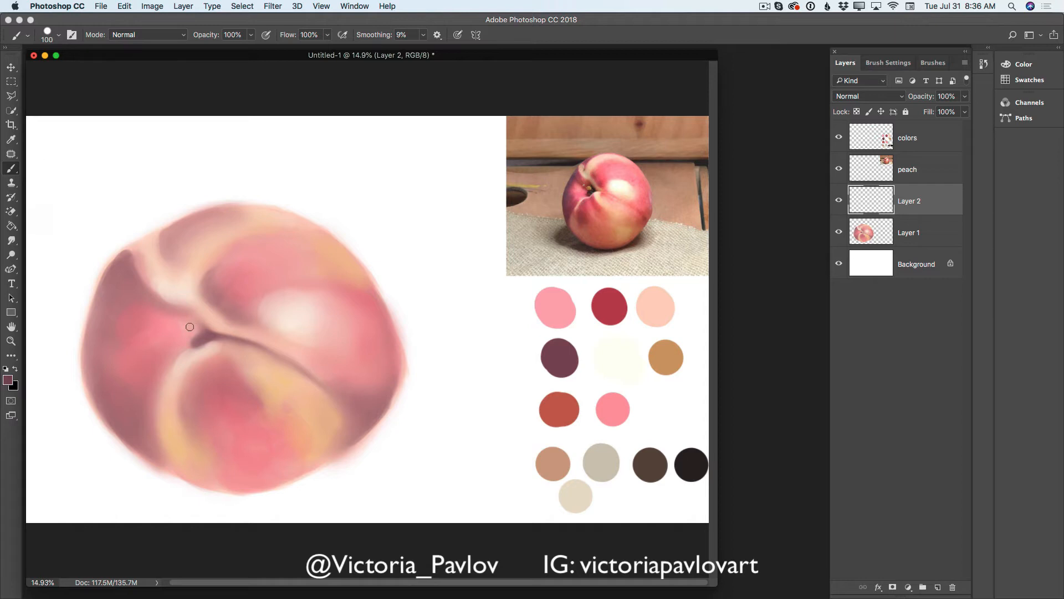
pyautogui.moveTo(182, 323); pyautogui.dragTo(199, 334)
# - Sample the light peach palette color and brush a small highlight onto the stem at 80 px
pyautogui.click(9, 379)
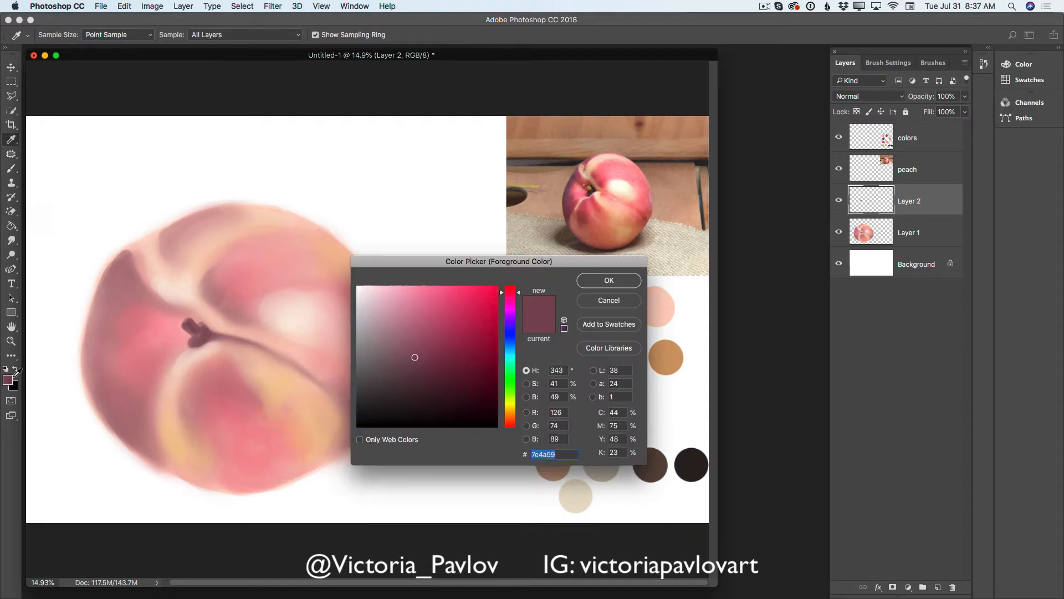
pyautogui.click(609, 301)
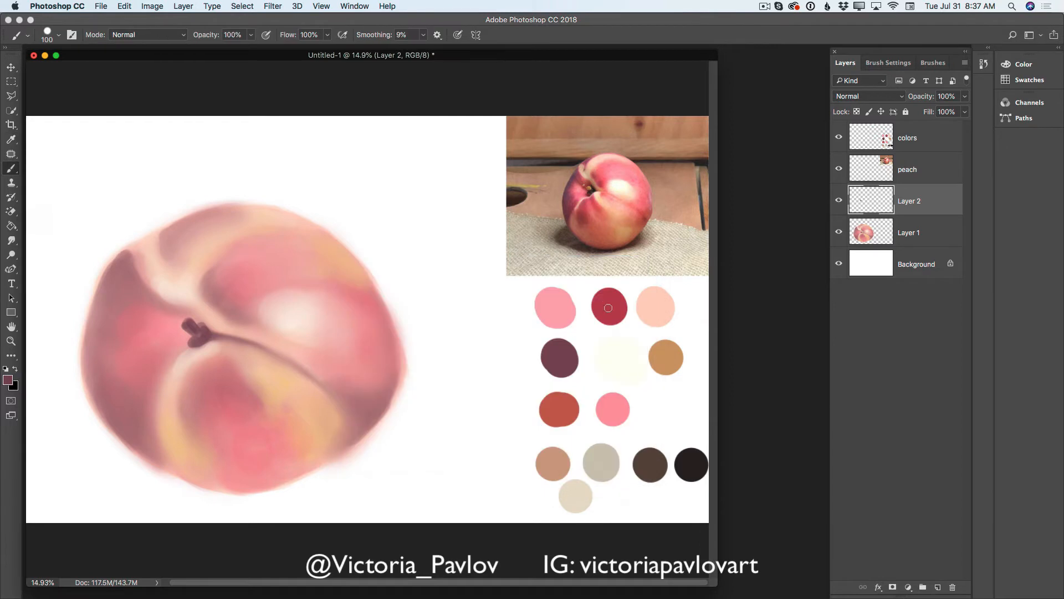
pyautogui.click(15, 139)
pyautogui.click(660, 307)
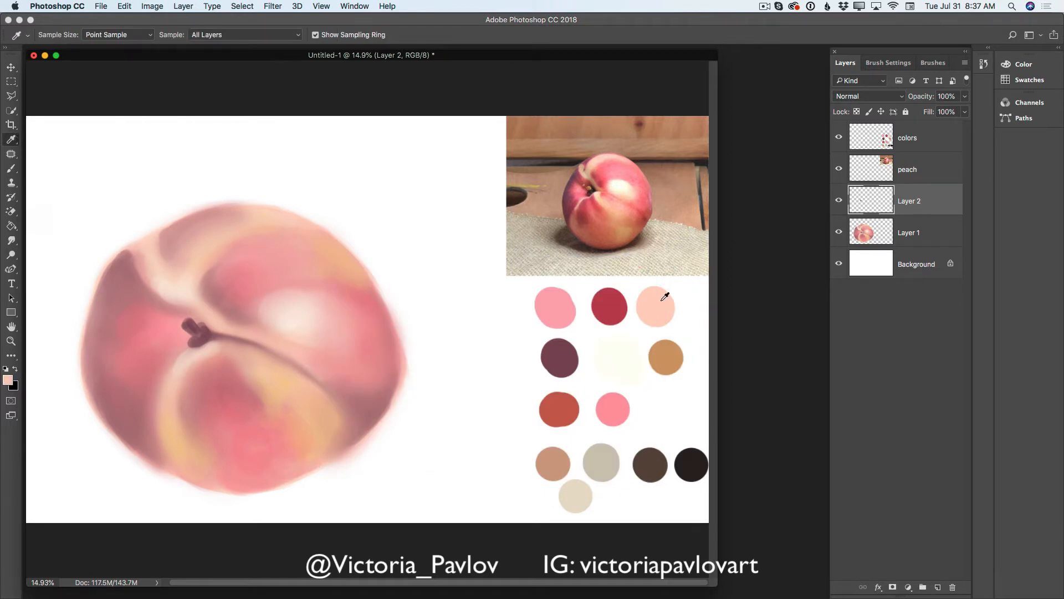
pyautogui.click(12, 169)
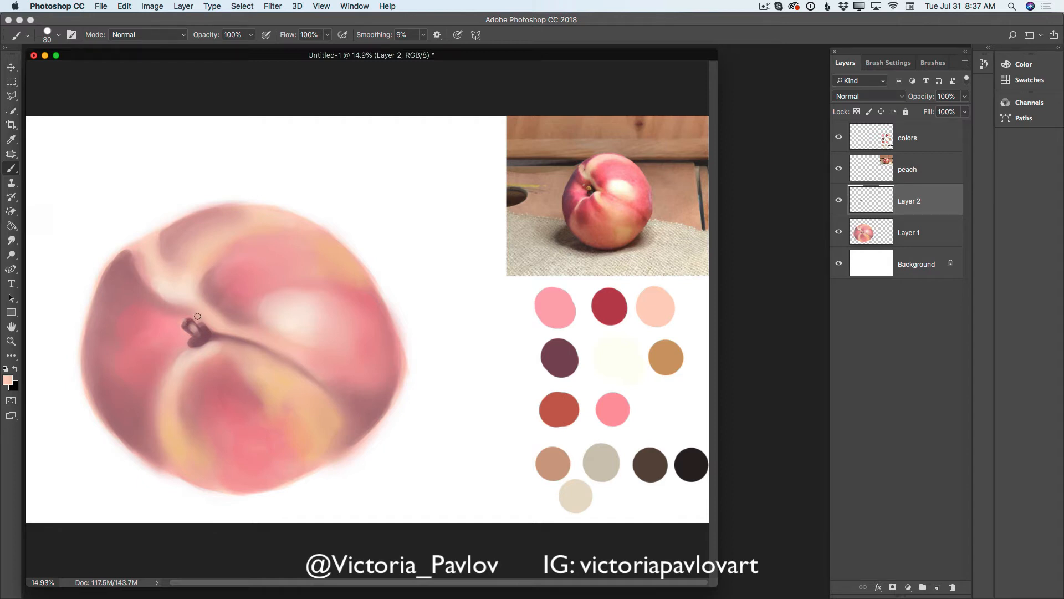
# - Merge Layer 2 down into Layer 1 and set the Mixer Brush to 100 px for blending the stem
pyautogui.click(965, 63)
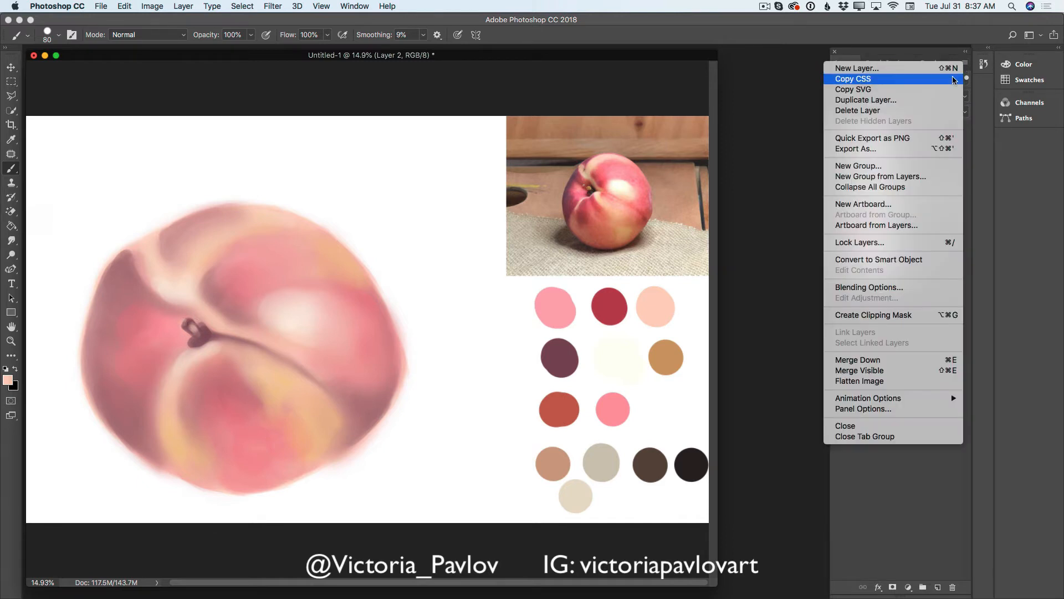
pyautogui.click(874, 361)
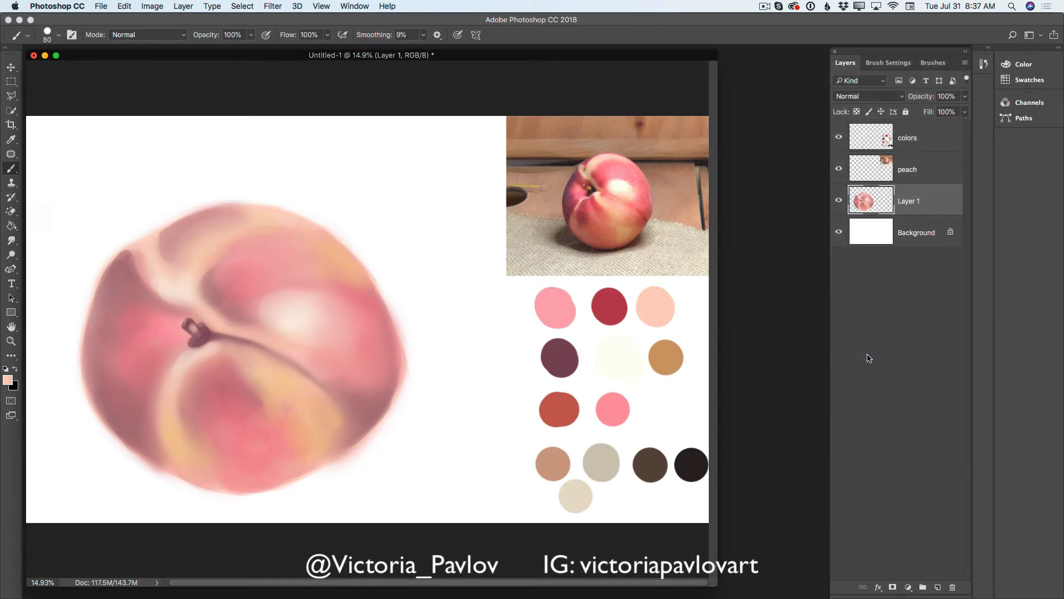
pyautogui.rightClick(12, 168)
pyautogui.click(47, 200)
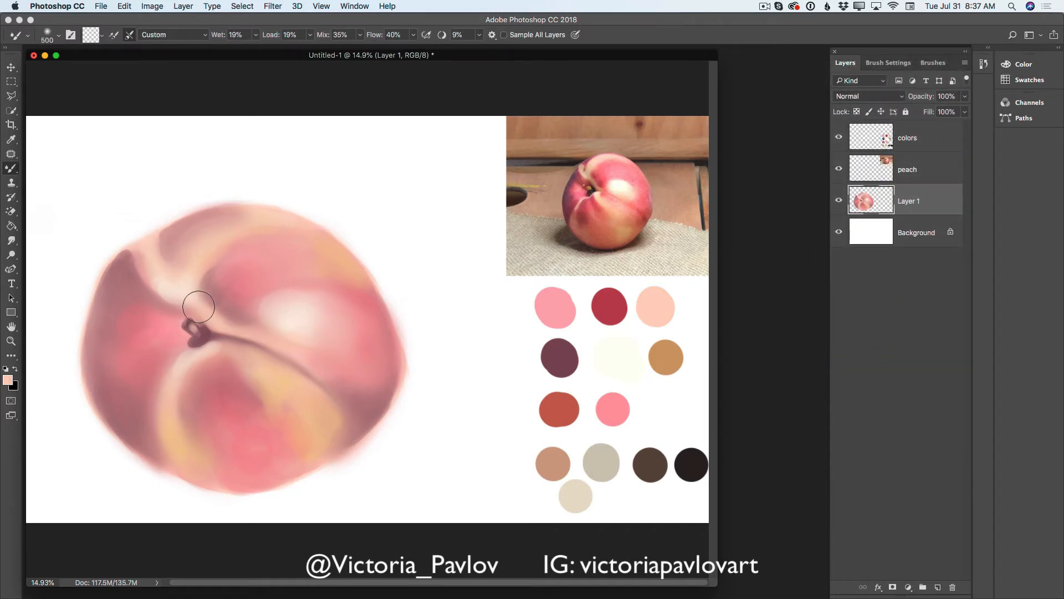
pyautogui.press('[')
pyautogui.press('[')
pyautogui.press('[')
pyautogui.press('[')
pyautogui.press('[')
pyautogui.press('[')
pyautogui.press('[')
pyautogui.press('[')
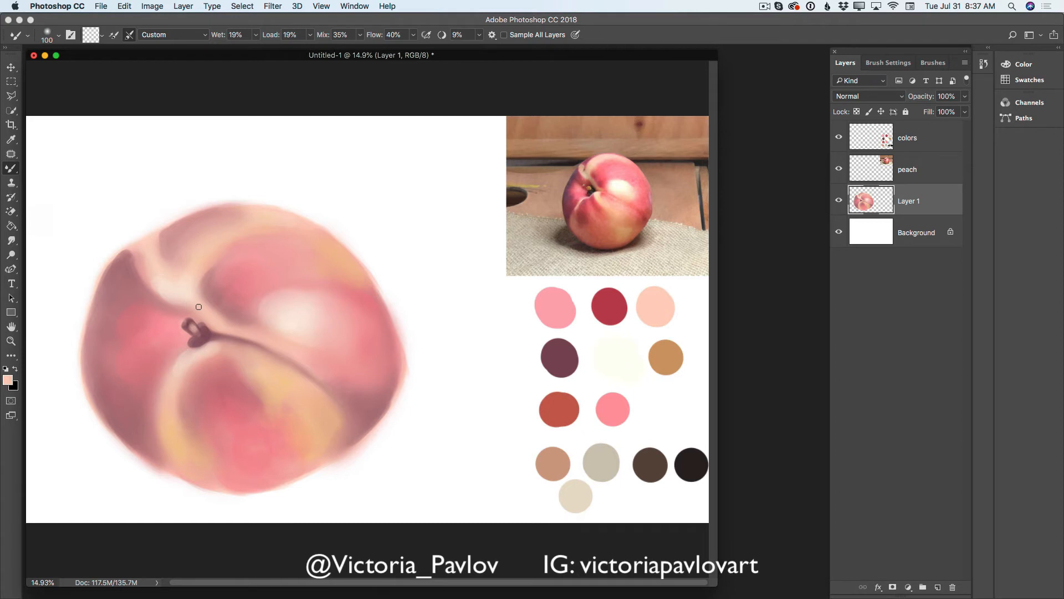
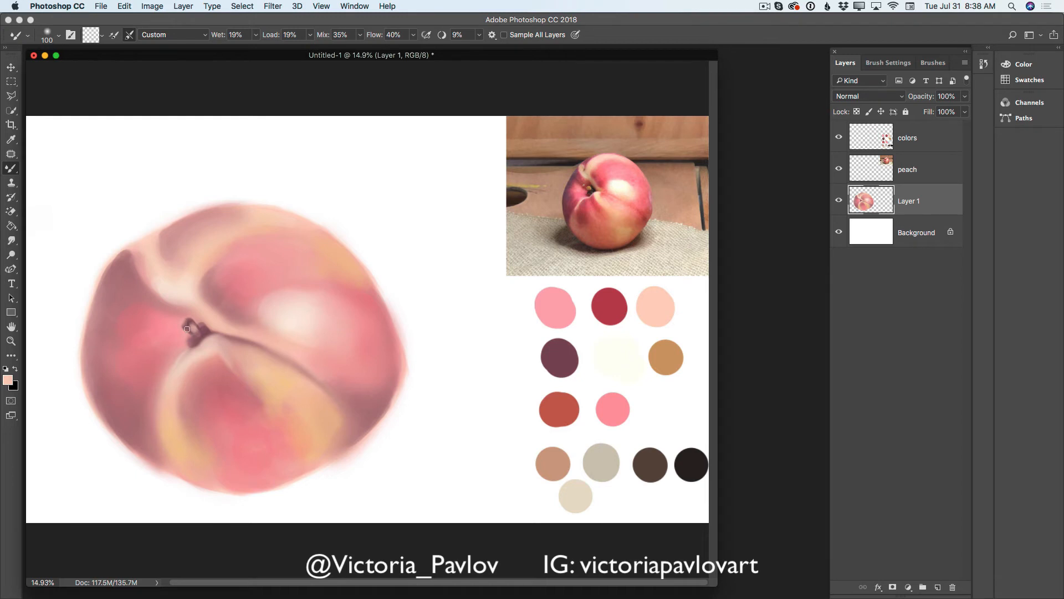
# - Soften the stem with the Mixer Brush, sample its plum color, darken it, and repaint the stem's dark base with the Brush tool
pyautogui.moveTo(193, 317)
pyautogui.mouseDown()
pyautogui.moveTo(184, 328)
pyautogui.moveTo(204, 336)
pyautogui.mouseUp()
pyautogui.press('i')
pyautogui.click(198, 336)
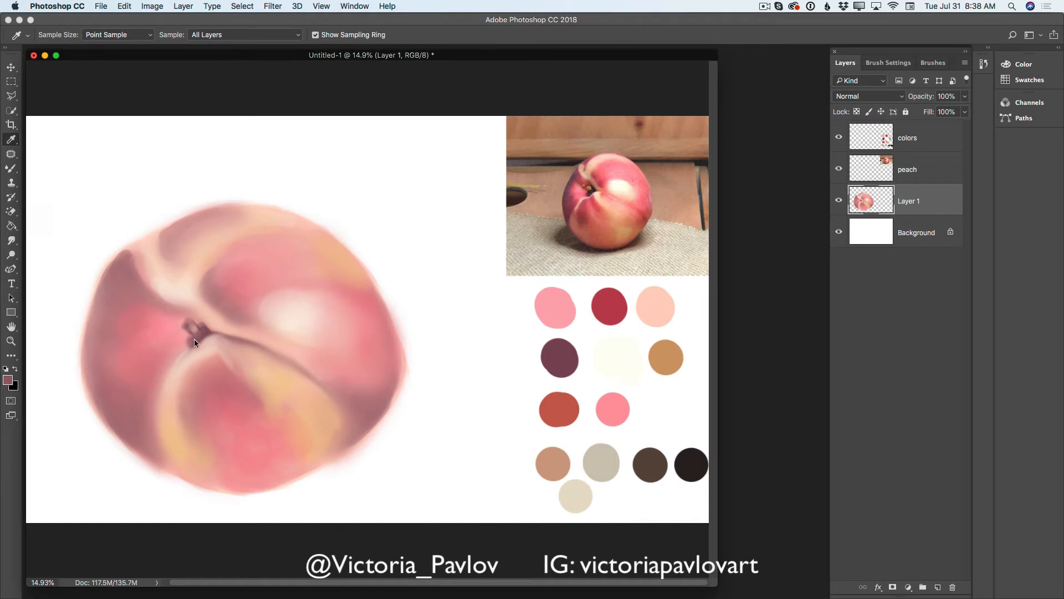
pyautogui.click(8, 379)
pyautogui.moveTo(408, 361); pyautogui.dragTo(415, 387)
pyautogui.click(591, 282)
pyautogui.click(12, 169)
pyautogui.click(44, 167)
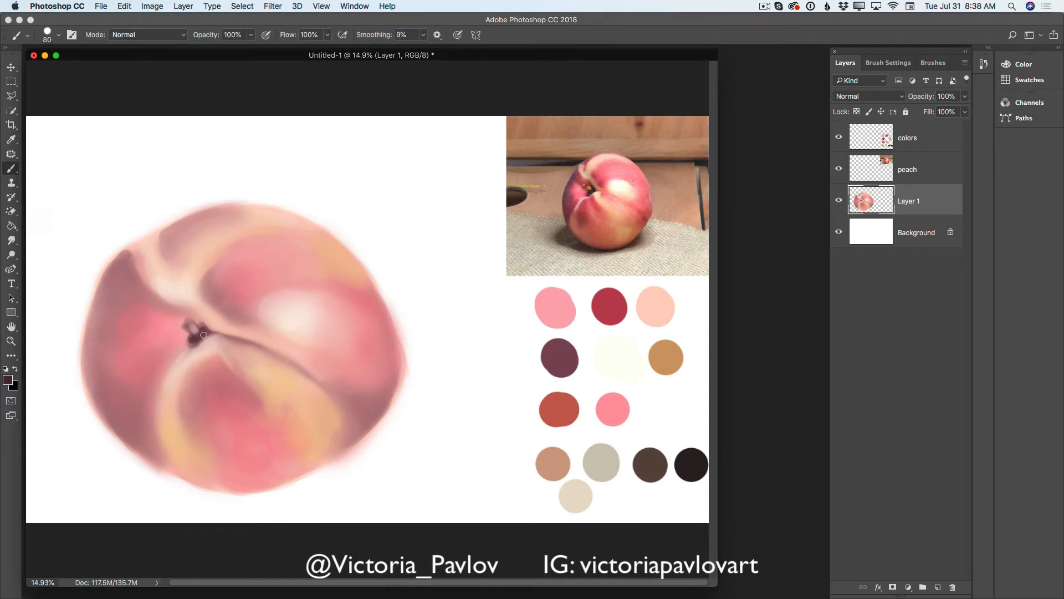
# - Blend the dark paint into the stem and its upper tip with the Mixer Brush reduced to 80 px
pyautogui.click(12, 169)
pyautogui.click(46, 200)
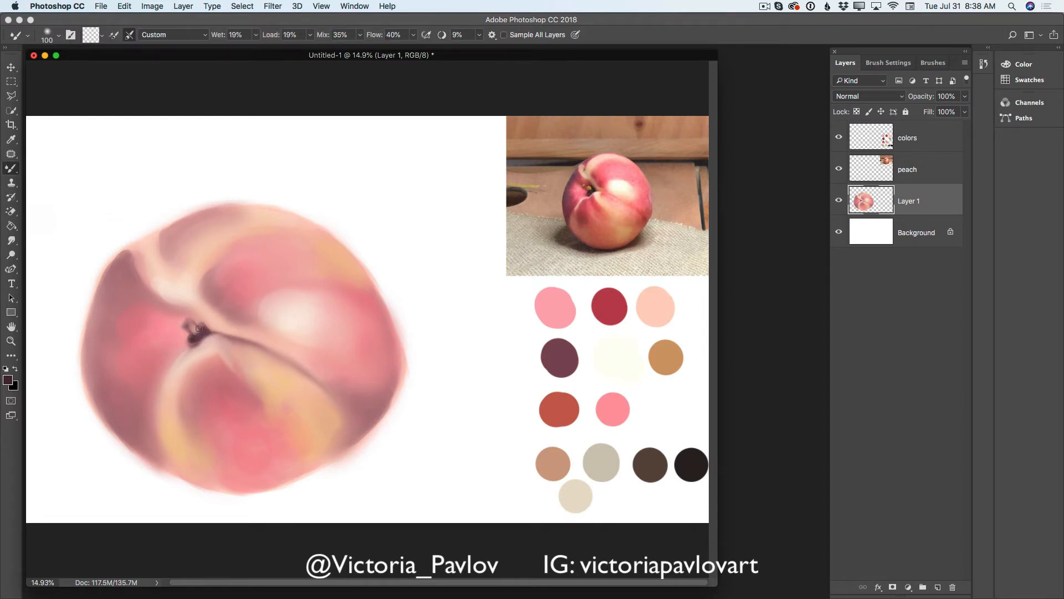
pyautogui.press('[')
pyautogui.press('[')
pyautogui.moveTo(189, 309); pyautogui.dragTo(190, 333)
# - Add a new layer, sample the plum palette color and brush a shadow along the peach's left edge at 150 px
pyautogui.click(938, 585)
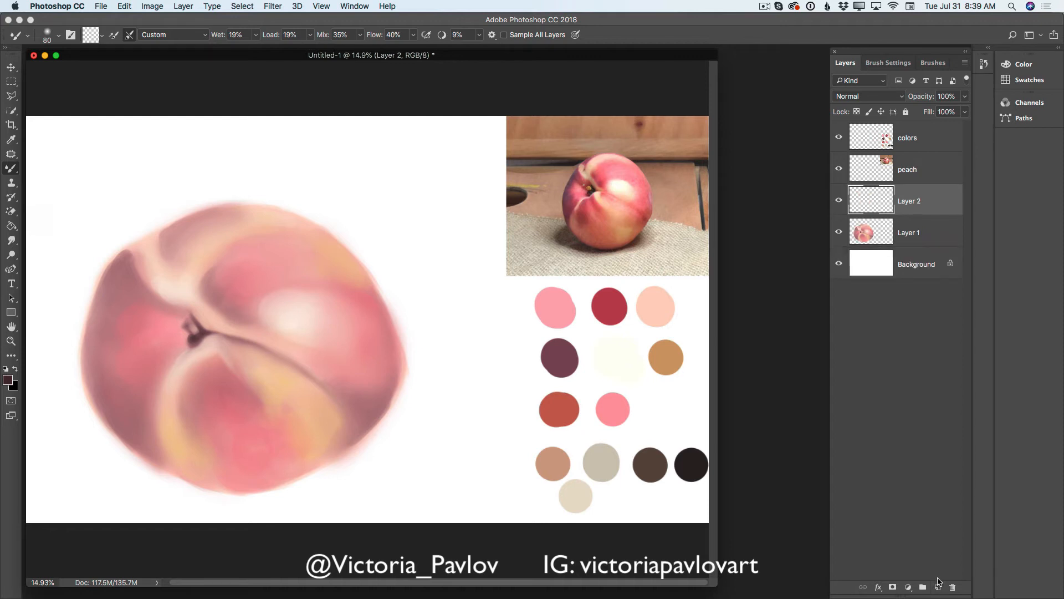
pyautogui.click(12, 138)
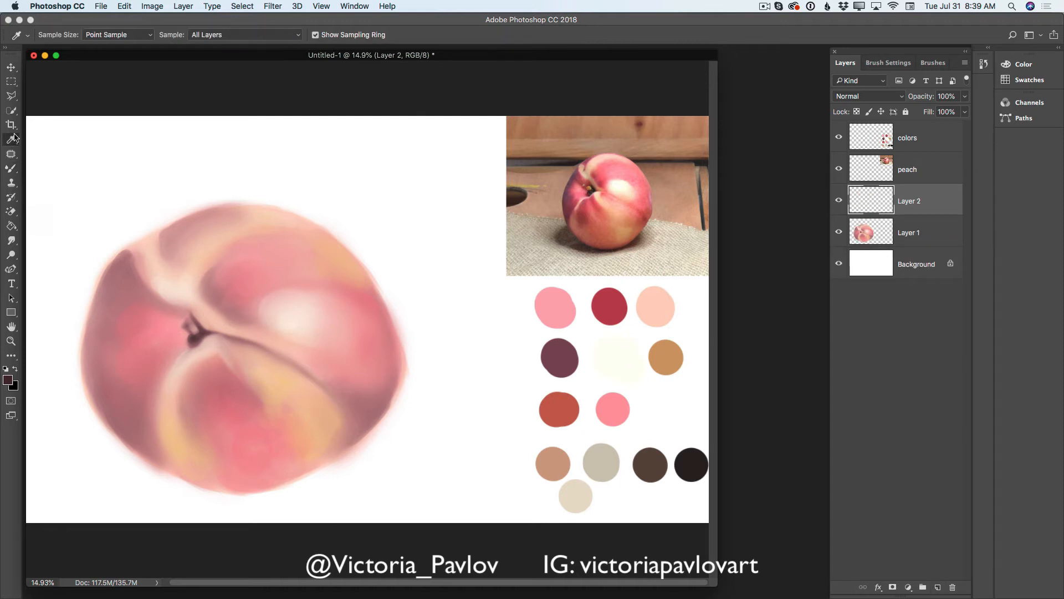
pyautogui.click(559, 356)
pyautogui.moveTo(11, 168); pyautogui.dragTo(37, 173)
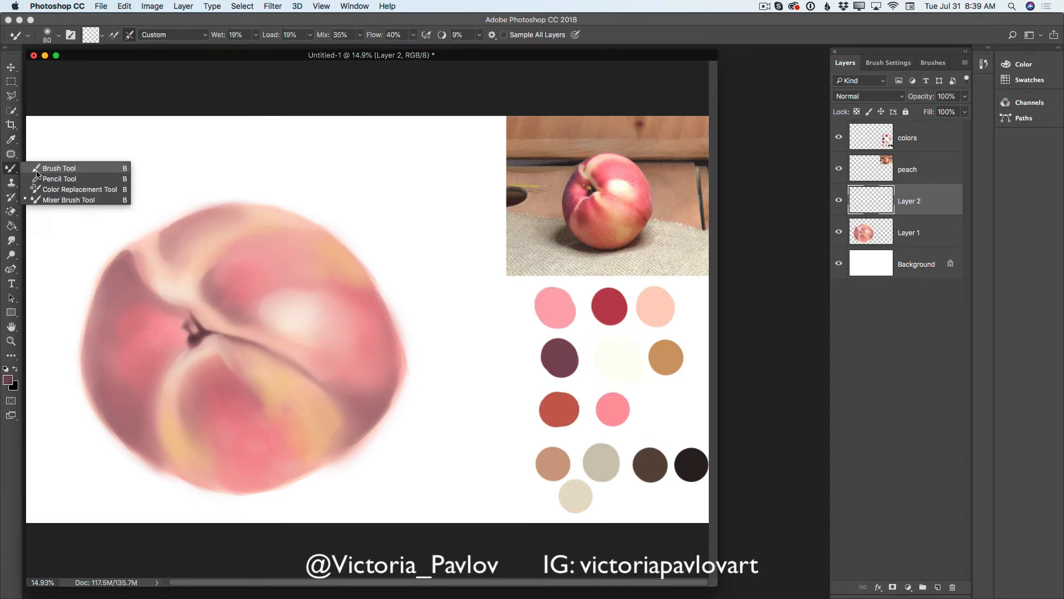
pyautogui.click(37, 174)
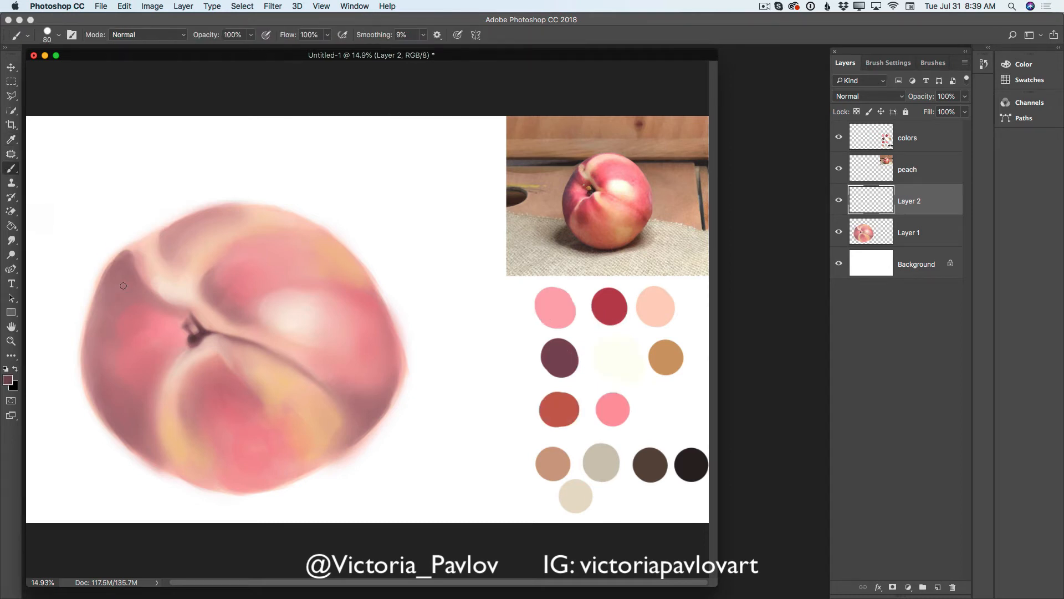
pyautogui.press(']')
pyautogui.press(']')
pyautogui.press(']')
pyautogui.press(']')
pyautogui.moveTo(123, 255)
pyautogui.mouseDown()
pyautogui.moveTo(144, 287)
pyautogui.moveTo(122, 265)
pyautogui.moveTo(103, 293)
pyautogui.moveTo(125, 258)
pyautogui.moveTo(102, 303)
pyautogui.moveTo(124, 259)
pyautogui.moveTo(97, 314)
pyautogui.moveTo(116, 273)
pyautogui.moveTo(145, 285)
pyautogui.moveTo(131, 264)
pyautogui.moveTo(116, 286)
pyautogui.moveTo(126, 300)
pyautogui.moveTo(105, 294)
pyautogui.moveTo(139, 300)
pyautogui.moveTo(114, 267)
pyautogui.moveTo(90, 331)
pyautogui.moveTo(107, 283)
pyautogui.moveTo(90, 339)
pyautogui.moveTo(100, 313)
pyautogui.moveTo(91, 335)
pyautogui.moveTo(86, 372)
pyautogui.mouseUp()
pyautogui.moveTo(93, 325)
pyautogui.mouseDown()
pyautogui.moveTo(86, 390)
pyautogui.moveTo(95, 382)
pyautogui.moveTo(110, 422)
pyautogui.mouseUp()
pyautogui.moveTo(90, 363); pyautogui.dragTo(121, 438)
pyautogui.moveTo(106, 402); pyautogui.dragTo(135, 442)
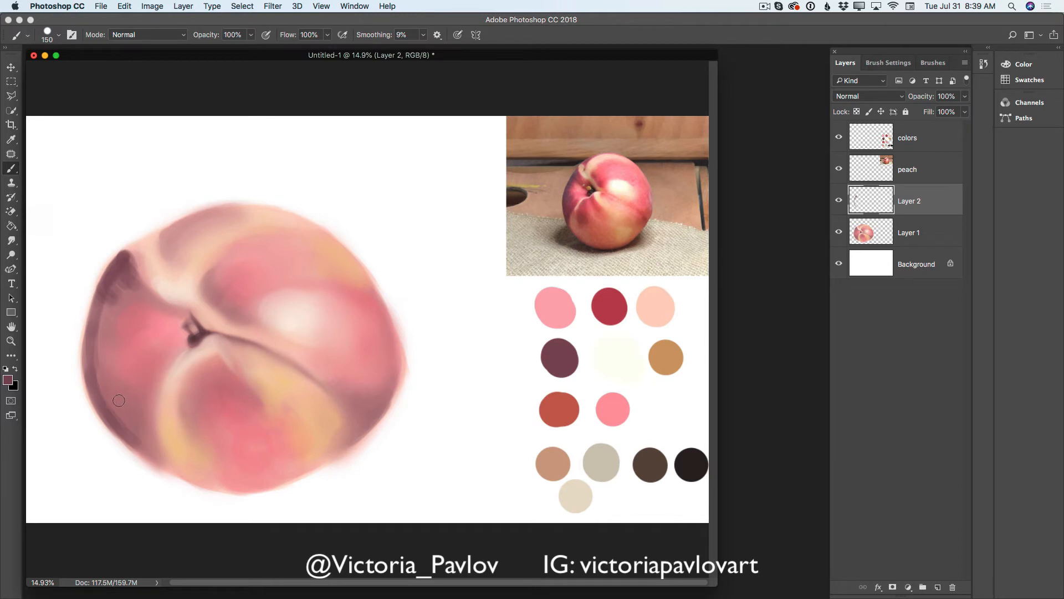
# - Extend the plum shadow across the left lobe and up along the crease toward the stem at 200 px
pyautogui.moveTo(107, 405); pyautogui.dragTo(115, 389)
pyautogui.press(']')
pyautogui.press(']')
pyautogui.moveTo(106, 400)
pyautogui.mouseDown()
pyautogui.moveTo(133, 394)
pyautogui.moveTo(121, 420)
pyautogui.moveTo(134, 404)
pyautogui.moveTo(138, 428)
pyautogui.moveTo(140, 407)
pyautogui.moveTo(146, 446)
pyautogui.moveTo(146, 413)
pyautogui.moveTo(150, 453)
pyautogui.moveTo(153, 403)
pyautogui.moveTo(143, 435)
pyautogui.moveTo(144, 412)
pyautogui.moveTo(137, 426)
pyautogui.moveTo(141, 397)
pyautogui.moveTo(147, 427)
pyautogui.moveTo(154, 376)
pyautogui.moveTo(148, 426)
pyautogui.moveTo(157, 369)
pyautogui.moveTo(131, 414)
pyautogui.moveTo(143, 374)
pyautogui.moveTo(122, 407)
pyautogui.moveTo(136, 373)
pyautogui.moveTo(116, 398)
pyautogui.moveTo(120, 376)
pyautogui.moveTo(101, 393)
pyautogui.moveTo(109, 375)
pyautogui.moveTo(93, 378)
pyautogui.moveTo(102, 387)
pyautogui.moveTo(109, 368)
pyautogui.moveTo(92, 374)
pyautogui.moveTo(106, 349)
pyautogui.moveTo(97, 345)
pyautogui.moveTo(100, 317)
pyautogui.moveTo(119, 286)
pyautogui.moveTo(126, 297)
pyautogui.moveTo(125, 267)
pyautogui.moveTo(152, 302)
pyautogui.moveTo(129, 258)
pyautogui.moveTo(160, 305)
pyautogui.moveTo(130, 283)
pyautogui.moveTo(178, 314)
pyautogui.mouseUp()
pyautogui.moveTo(133, 278); pyautogui.dragTo(191, 335)
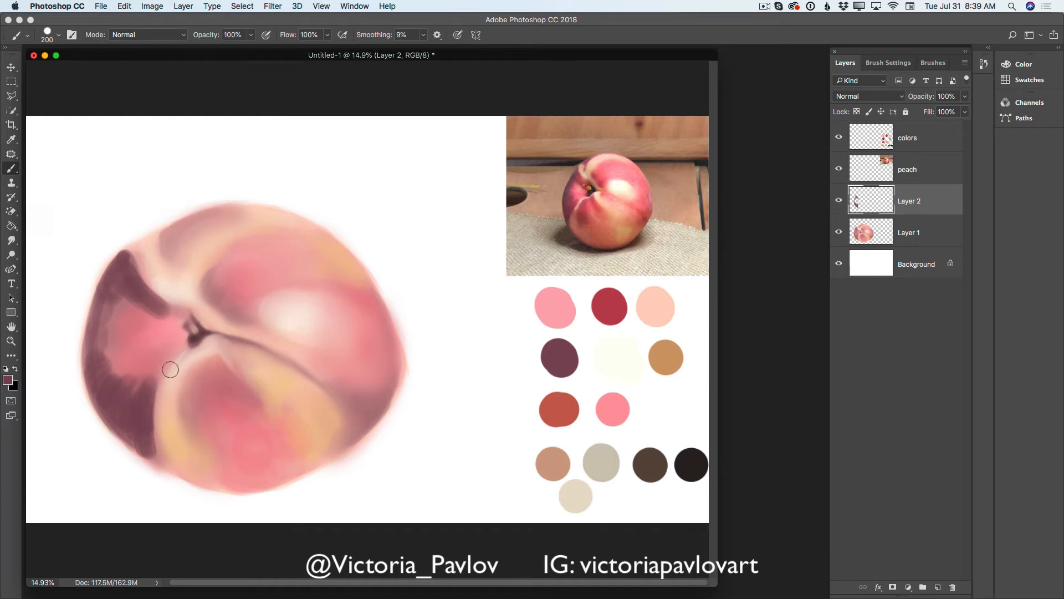
# - Paint plum shadows on the lower lobe, beside the upper crease, near the top edge and on the lower-right edge at 200 px
pyautogui.moveTo(197, 372)
pyautogui.mouseDown()
pyautogui.moveTo(188, 421)
pyautogui.moveTo(201, 410)
pyautogui.moveTo(186, 428)
pyautogui.mouseUp()
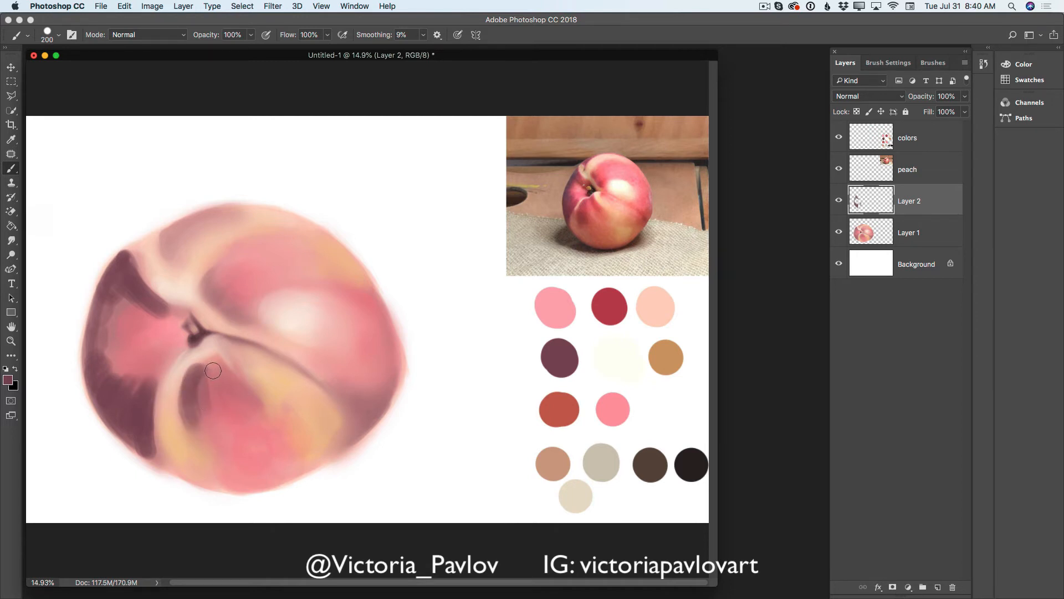
pyautogui.moveTo(214, 365)
pyautogui.mouseDown()
pyautogui.moveTo(236, 384)
pyautogui.moveTo(228, 376)
pyautogui.mouseUp()
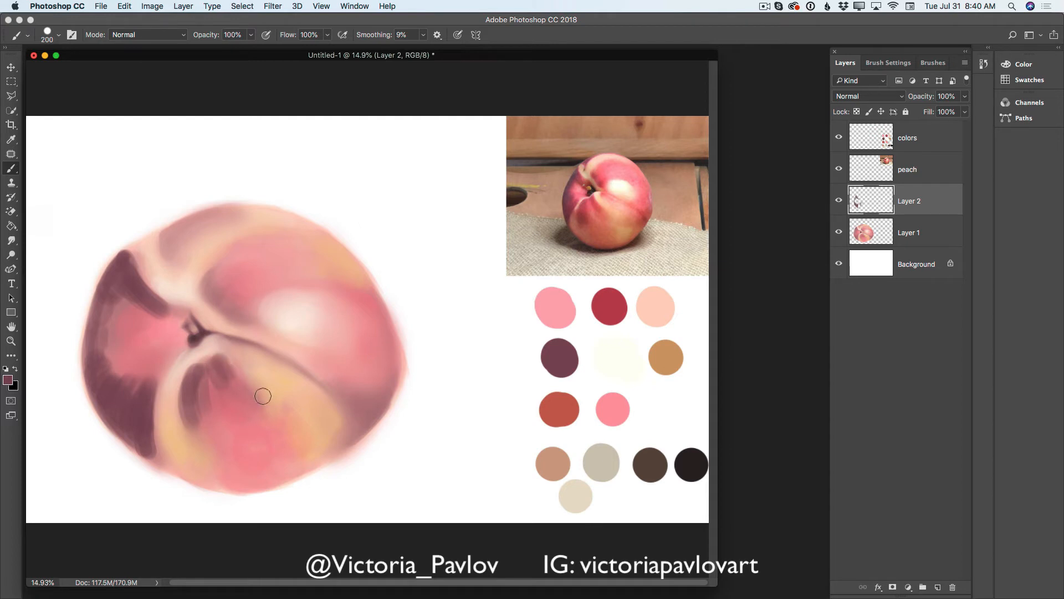
pyautogui.moveTo(207, 282)
pyautogui.mouseDown()
pyautogui.moveTo(228, 307)
pyautogui.moveTo(239, 296)
pyautogui.moveTo(235, 312)
pyautogui.moveTo(252, 295)
pyautogui.mouseUp()
pyautogui.moveTo(192, 225)
pyautogui.mouseDown()
pyautogui.moveTo(229, 213)
pyautogui.moveTo(203, 219)
pyautogui.moveTo(174, 254)
pyautogui.moveTo(175, 228)
pyautogui.moveTo(223, 209)
pyautogui.mouseUp()
pyautogui.moveTo(369, 393)
pyautogui.mouseDown()
pyautogui.moveTo(376, 409)
pyautogui.moveTo(360, 425)
pyautogui.moveTo(392, 380)
pyautogui.moveTo(363, 427)
pyautogui.mouseUp()
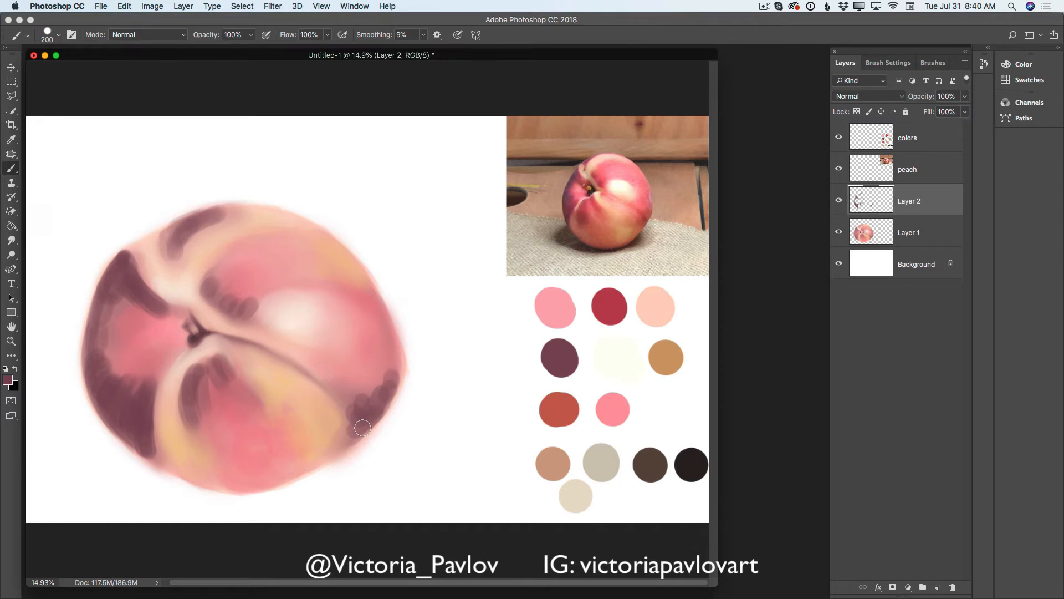
# - Lower Layer 2's opacity to 84% and merge it down into Layer 1
pyautogui.click(965, 111)
pyautogui.moveTo(962, 113)
pyautogui.mouseDown()
pyautogui.moveTo(948, 112)
pyautogui.moveTo(956, 118)
pyautogui.mouseUp()
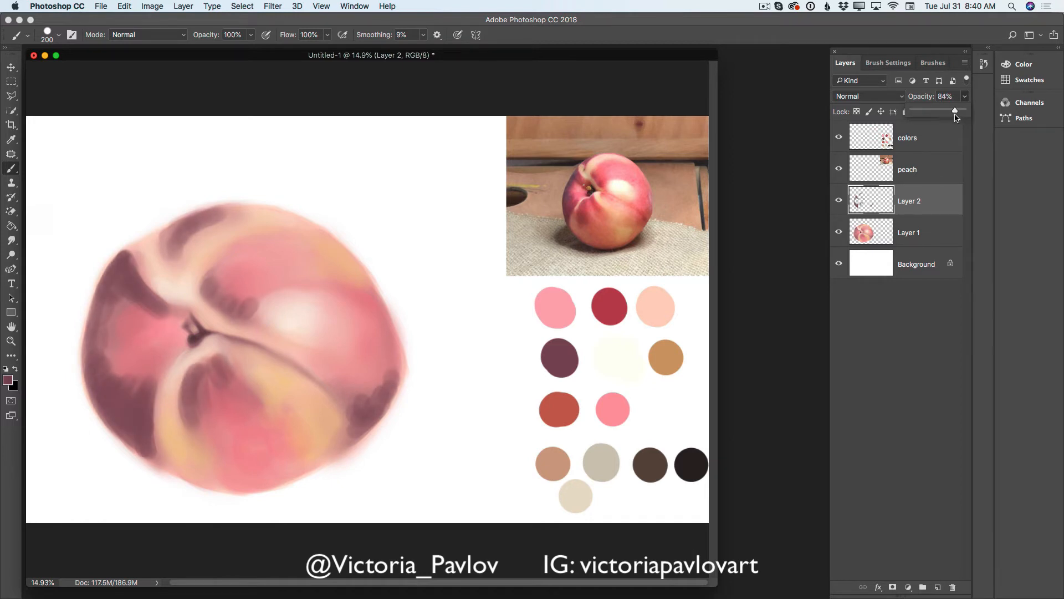
pyautogui.click(965, 63)
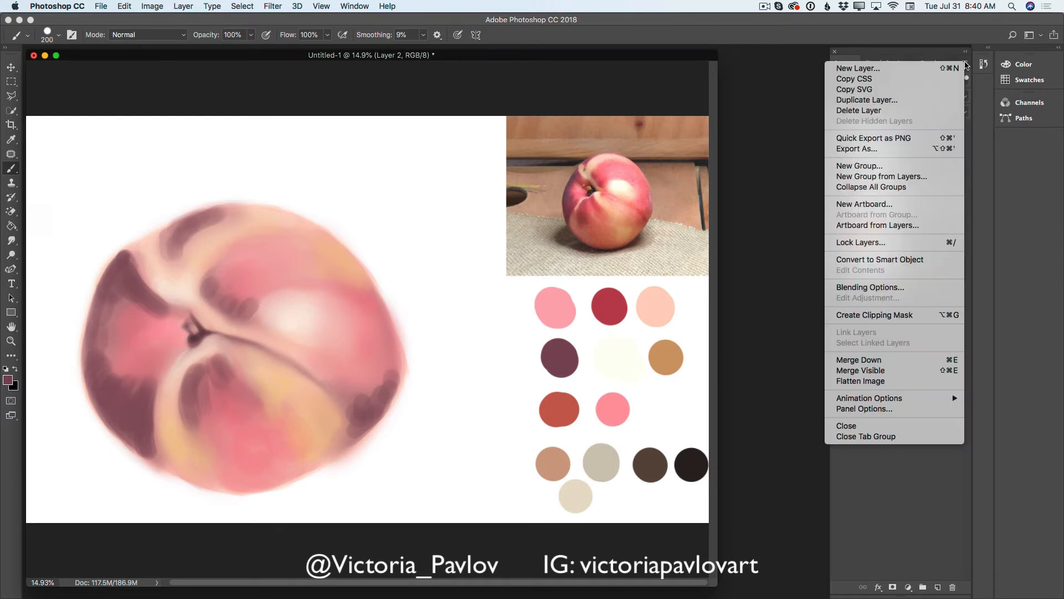
pyautogui.click(882, 359)
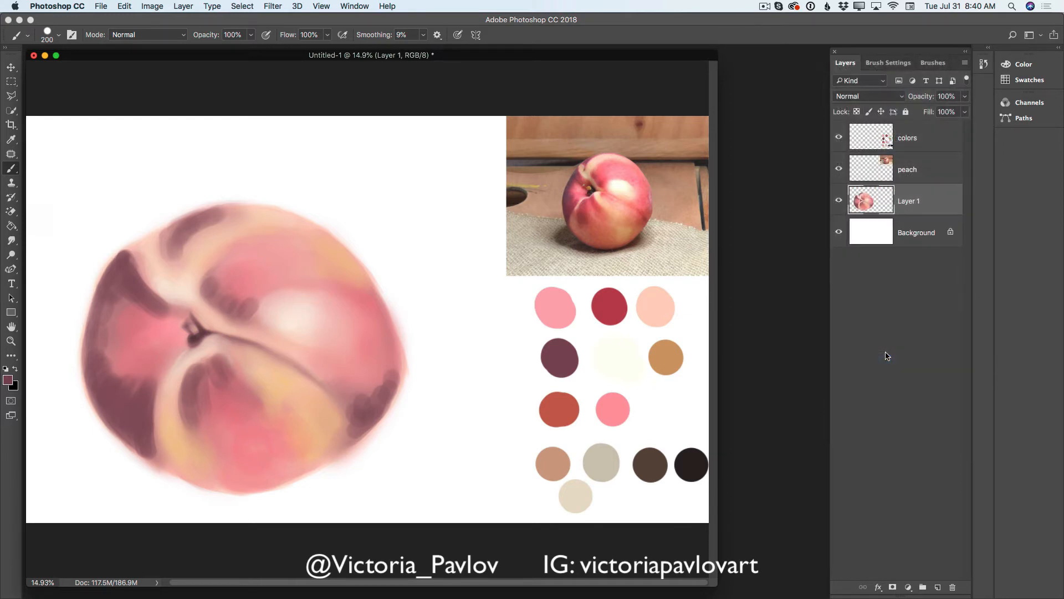
# - Blend the plum shadows into the surrounding peach skin with the Mixer Brush at 400 px
pyautogui.click(67, 199)
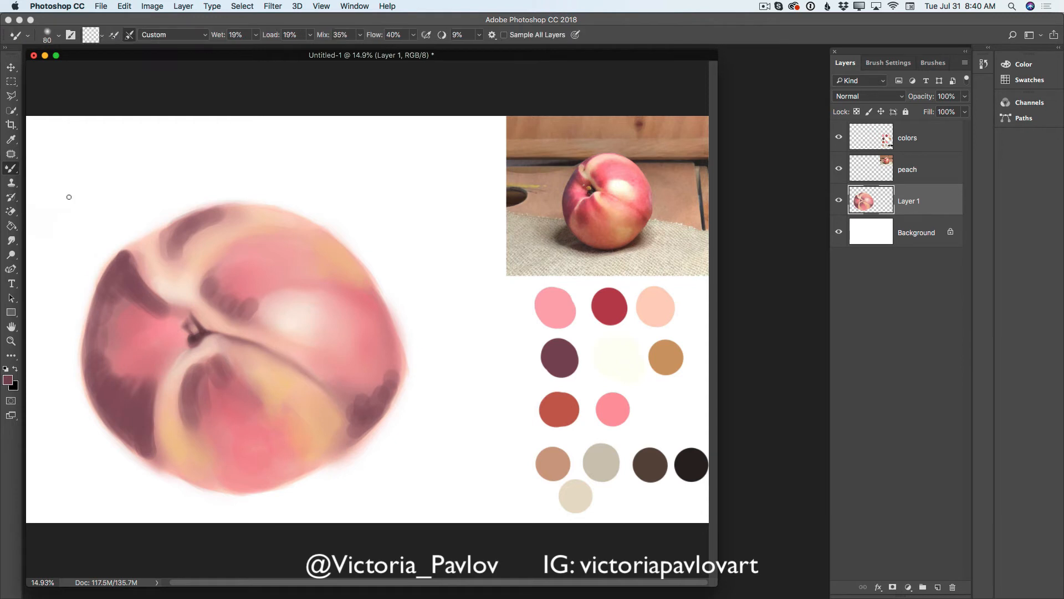
pyautogui.press(']')
pyautogui.press(']')
pyautogui.press(']')
pyautogui.press(']')
pyautogui.press(']')
pyautogui.press(']')
pyautogui.press(']')
pyautogui.press(']')
pyautogui.press(']')
pyautogui.moveTo(111, 308)
pyautogui.mouseDown()
pyautogui.moveTo(110, 341)
pyautogui.moveTo(122, 318)
pyautogui.moveTo(104, 332)
pyautogui.moveTo(119, 332)
pyautogui.moveTo(106, 344)
pyautogui.moveTo(109, 366)
pyautogui.moveTo(123, 354)
pyautogui.moveTo(101, 373)
pyautogui.moveTo(123, 356)
pyautogui.moveTo(130, 368)
pyautogui.moveTo(117, 394)
pyautogui.moveTo(137, 359)
pyautogui.moveTo(124, 404)
pyautogui.moveTo(134, 372)
pyautogui.moveTo(133, 404)
pyautogui.moveTo(170, 359)
pyautogui.moveTo(164, 446)
pyautogui.moveTo(157, 402)
pyautogui.moveTo(163, 456)
pyautogui.moveTo(127, 428)
pyautogui.moveTo(173, 469)
pyautogui.moveTo(161, 393)
pyautogui.moveTo(152, 433)
pyautogui.moveTo(162, 449)
pyautogui.moveTo(179, 427)
pyautogui.moveTo(132, 274)
pyautogui.moveTo(172, 316)
pyautogui.moveTo(154, 311)
pyautogui.moveTo(140, 295)
pyautogui.moveTo(179, 320)
pyautogui.moveTo(166, 329)
pyautogui.moveTo(142, 311)
pyautogui.moveTo(174, 312)
pyautogui.moveTo(134, 268)
pyautogui.moveTo(142, 260)
pyautogui.moveTo(144, 272)
pyautogui.moveTo(143, 250)
pyautogui.moveTo(136, 261)
pyautogui.moveTo(144, 275)
pyautogui.moveTo(141, 248)
pyautogui.moveTo(173, 297)
pyautogui.moveTo(123, 266)
pyautogui.moveTo(173, 238)
pyautogui.moveTo(244, 302)
pyautogui.moveTo(190, 234)
pyautogui.moveTo(242, 216)
pyautogui.moveTo(175, 244)
pyautogui.moveTo(252, 218)
pyautogui.moveTo(166, 240)
pyautogui.moveTo(176, 256)
pyautogui.moveTo(259, 215)
pyautogui.mouseUp()
pyautogui.moveTo(382, 381)
pyautogui.mouseDown()
pyautogui.moveTo(378, 404)
pyautogui.moveTo(365, 399)
pyautogui.moveTo(344, 439)
pyautogui.moveTo(354, 396)
pyautogui.moveTo(359, 409)
pyautogui.moveTo(349, 407)
pyautogui.moveTo(370, 396)
pyautogui.moveTo(336, 444)
pyautogui.moveTo(375, 409)
pyautogui.moveTo(330, 446)
pyautogui.mouseUp()
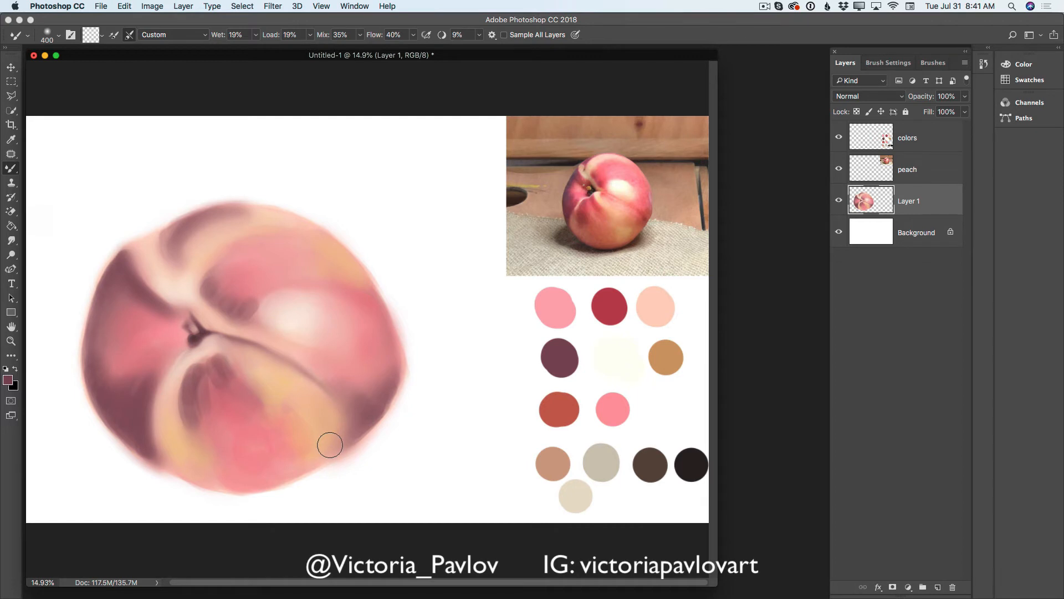
pyautogui.moveTo(213, 405)
pyautogui.mouseDown()
pyautogui.moveTo(208, 371)
pyautogui.moveTo(212, 430)
pyautogui.moveTo(198, 389)
pyautogui.moveTo(208, 446)
pyautogui.moveTo(191, 398)
pyautogui.moveTo(207, 388)
pyautogui.moveTo(201, 372)
pyautogui.moveTo(216, 384)
pyautogui.moveTo(215, 367)
pyautogui.moveTo(237, 386)
pyautogui.mouseUp()
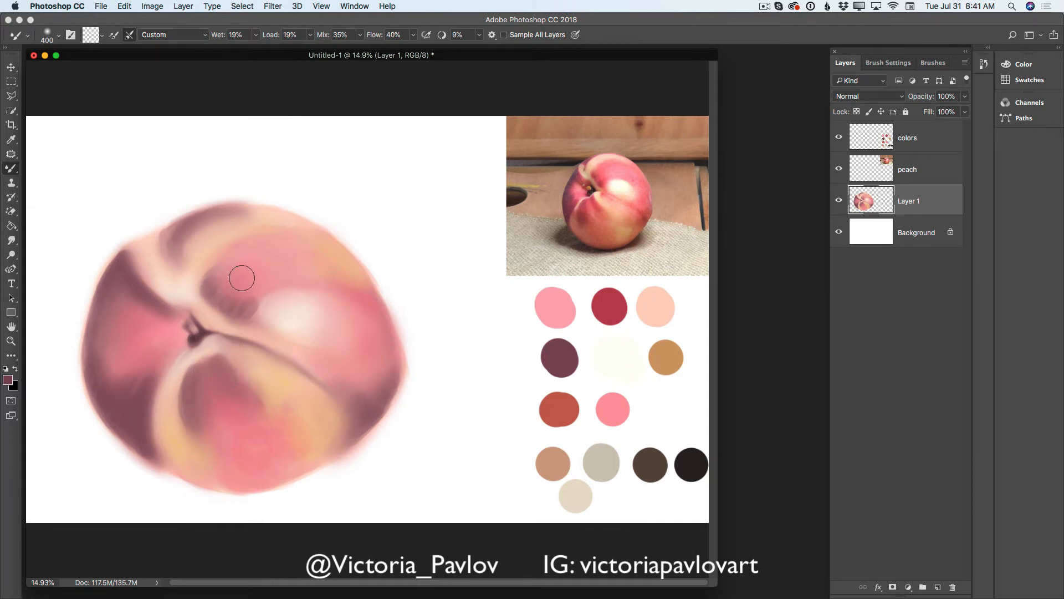
pyautogui.moveTo(242, 278)
pyautogui.mouseDown()
pyautogui.moveTo(240, 301)
pyautogui.moveTo(251, 284)
pyautogui.moveTo(244, 309)
pyautogui.moveTo(292, 281)
pyautogui.mouseUp()
# - Add a new layer, sample a golden tan from the reference and brush it over the lower-right area, top edges and left lobe at 200 px
pyautogui.click(937, 587)
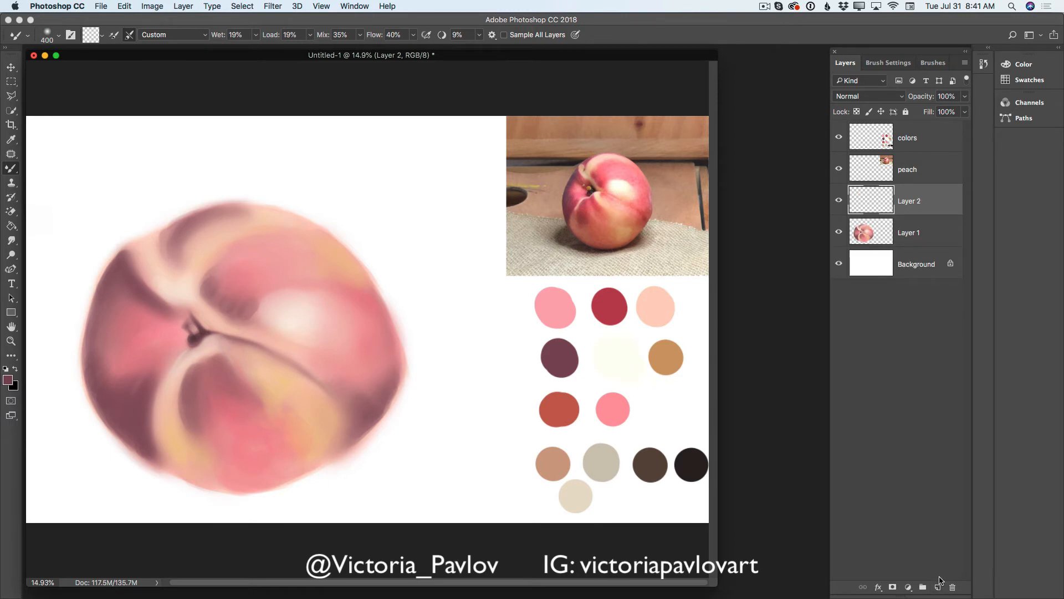
pyautogui.click(13, 140)
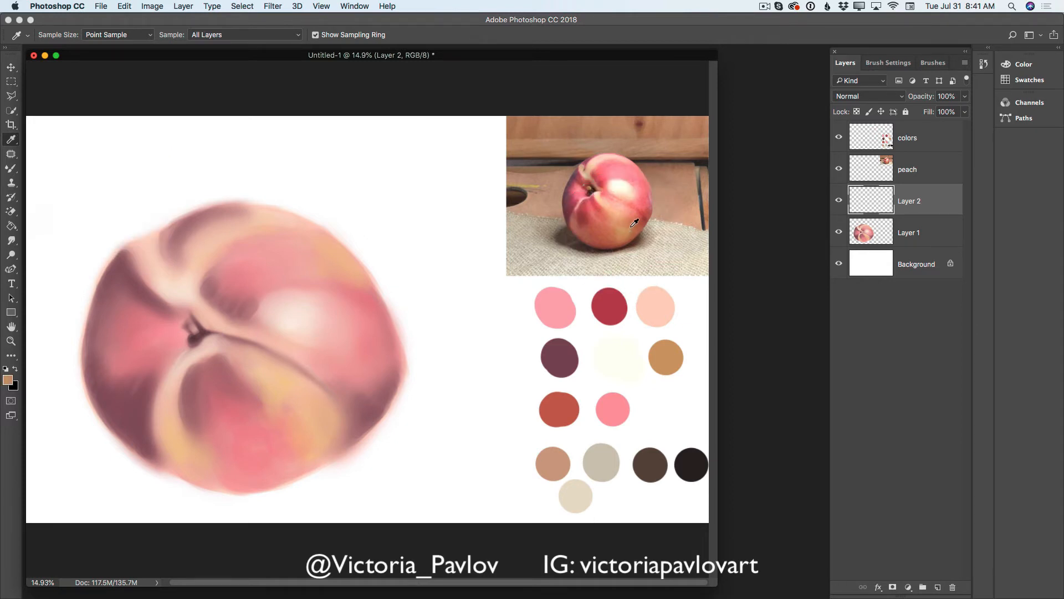
pyautogui.moveTo(14, 174); pyautogui.dragTo(46, 167)
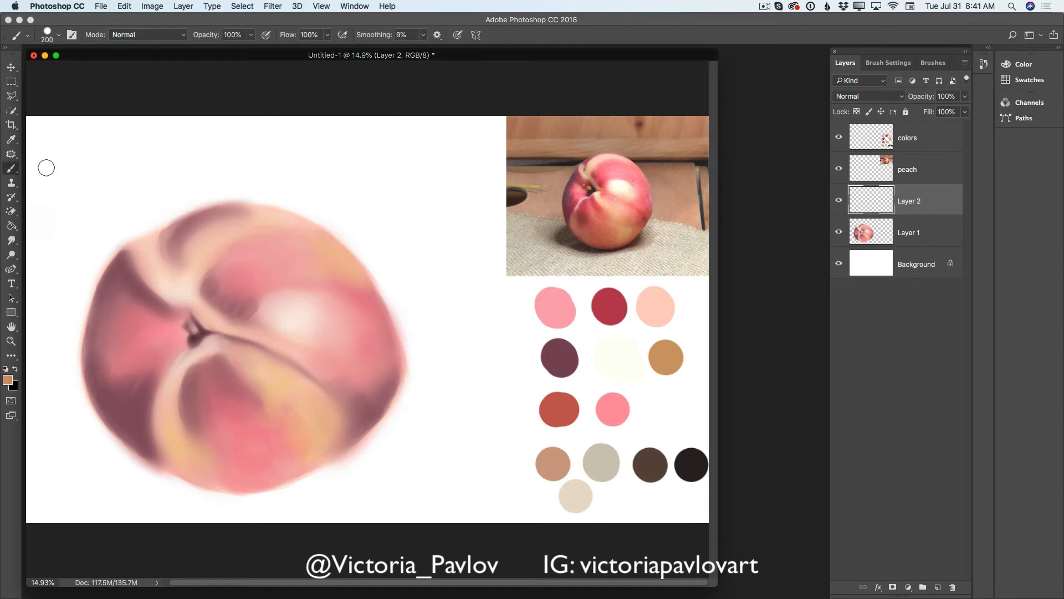
pyautogui.moveTo(293, 414)
pyautogui.mouseDown()
pyautogui.moveTo(310, 445)
pyautogui.moveTo(308, 426)
pyautogui.moveTo(321, 439)
pyautogui.moveTo(314, 422)
pyautogui.moveTo(322, 427)
pyautogui.moveTo(300, 439)
pyautogui.moveTo(304, 456)
pyautogui.moveTo(307, 436)
pyautogui.moveTo(331, 433)
pyautogui.moveTo(321, 418)
pyautogui.moveTo(332, 435)
pyautogui.moveTo(289, 407)
pyautogui.moveTo(286, 420)
pyautogui.moveTo(314, 403)
pyautogui.moveTo(327, 415)
pyautogui.moveTo(300, 411)
pyautogui.moveTo(324, 411)
pyautogui.moveTo(328, 444)
pyautogui.moveTo(301, 470)
pyautogui.mouseUp()
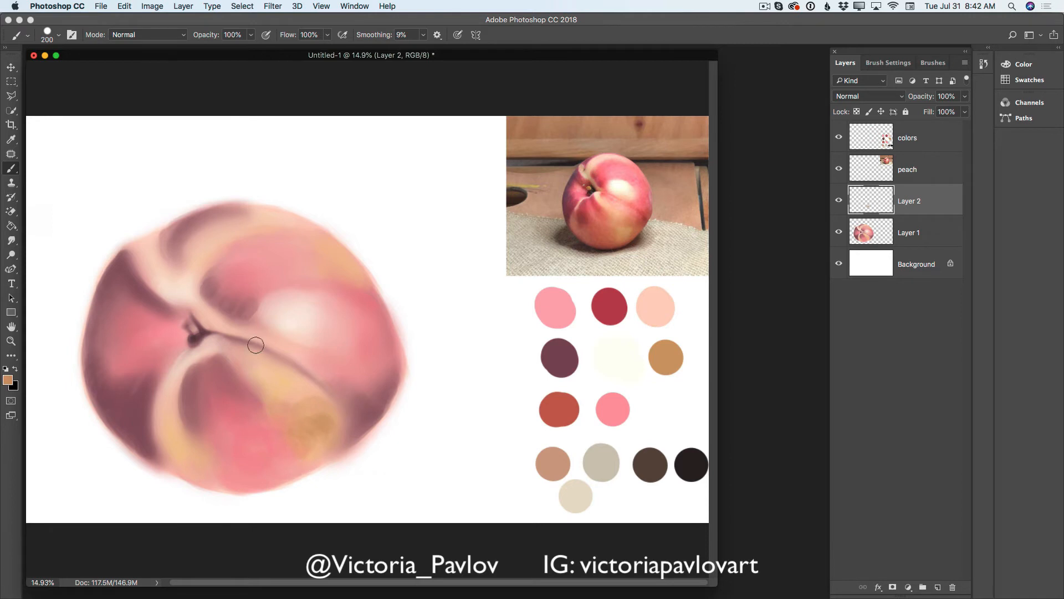
pyautogui.moveTo(256, 345)
pyautogui.mouseDown()
pyautogui.moveTo(257, 383)
pyautogui.moveTo(269, 371)
pyautogui.moveTo(271, 389)
pyautogui.mouseUp()
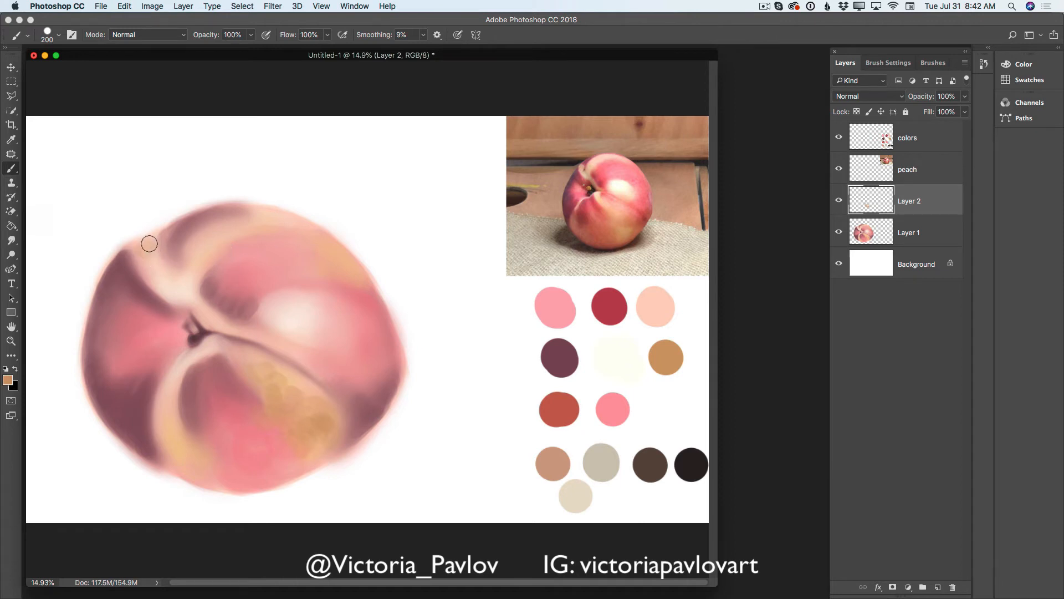
pyautogui.moveTo(149, 243); pyautogui.dragTo(180, 220)
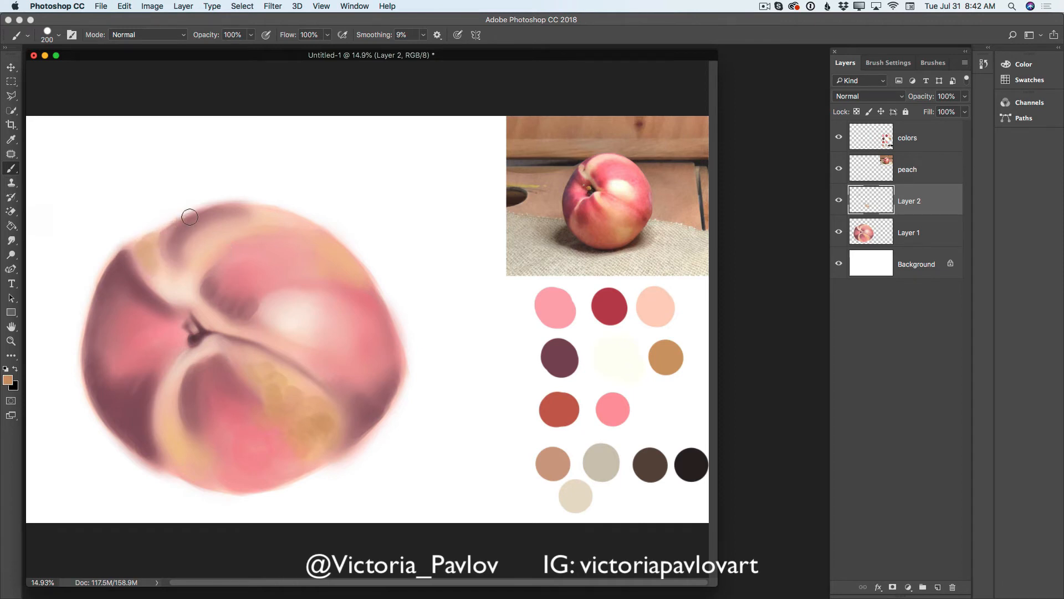
pyautogui.moveTo(266, 235)
pyautogui.mouseDown()
pyautogui.moveTo(244, 231)
pyautogui.moveTo(295, 234)
pyautogui.mouseUp()
pyautogui.moveTo(159, 325); pyautogui.dragTo(143, 340)
# - Sample pink from the peach's left lobe and lighten the foreground color to #fcbdc2
pyautogui.click(8, 379)
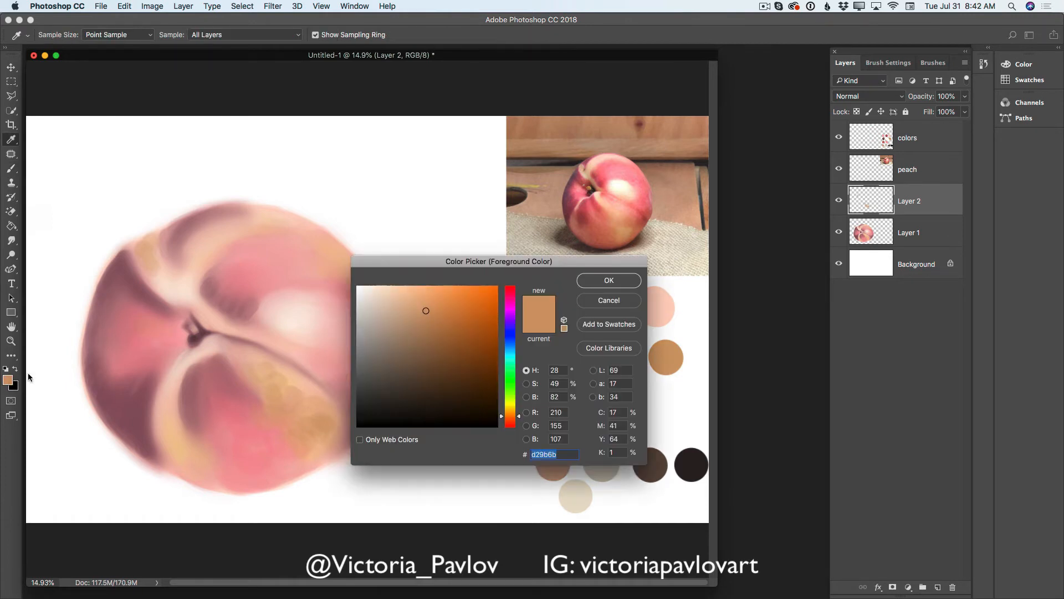
pyautogui.click(150, 342)
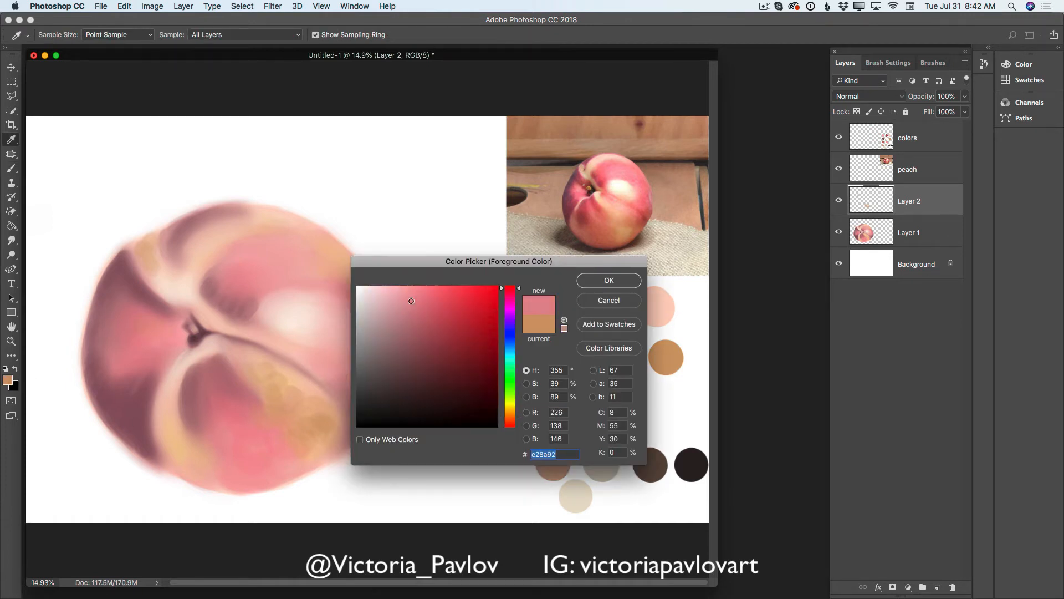
pyautogui.moveTo(410, 301); pyautogui.dragTo(404, 290)
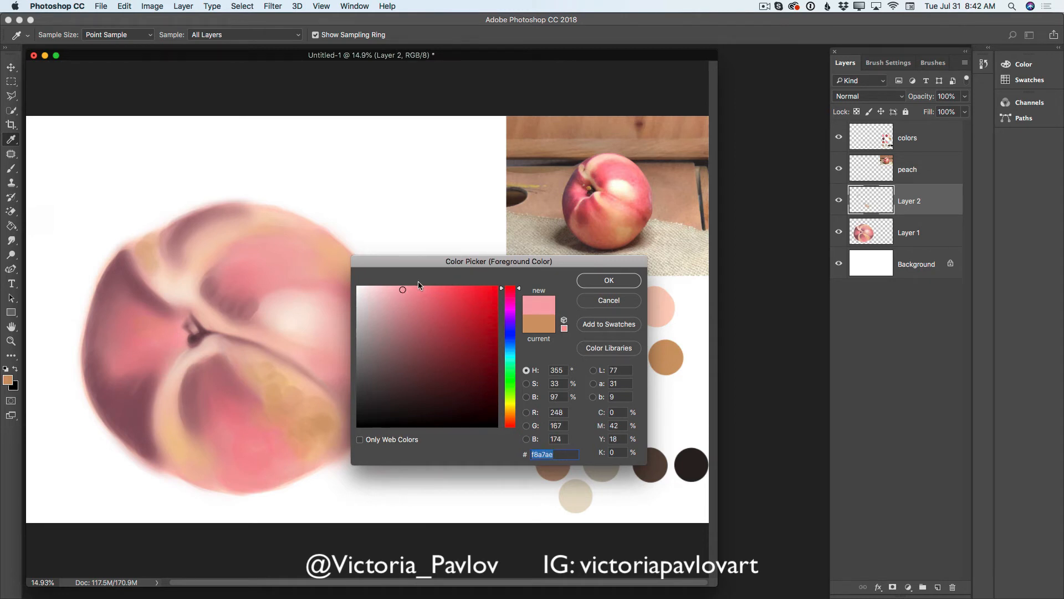
pyautogui.click(603, 278)
pyautogui.press('b')
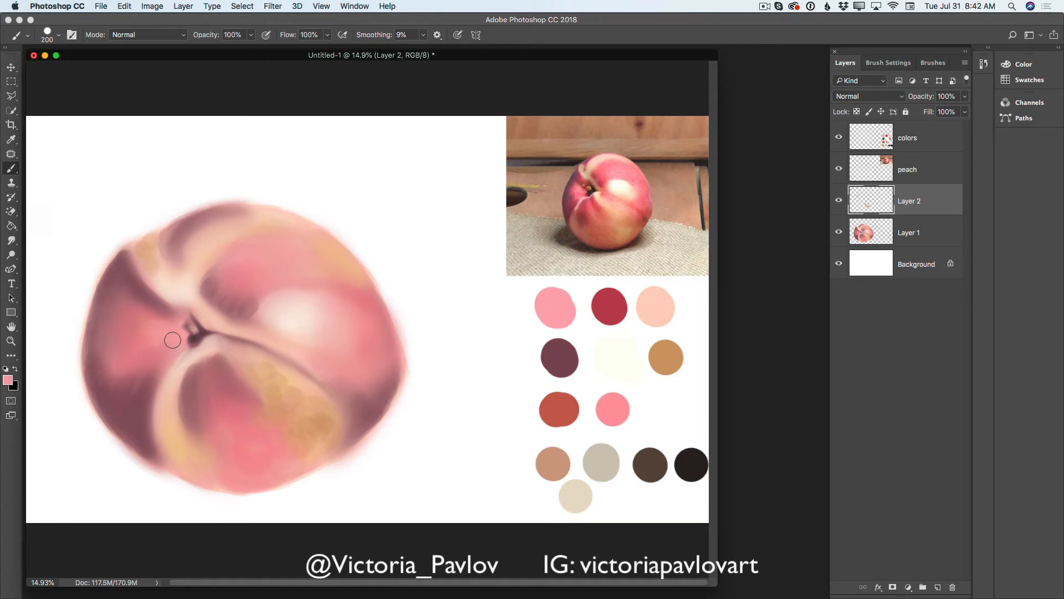
pyautogui.click(11, 380)
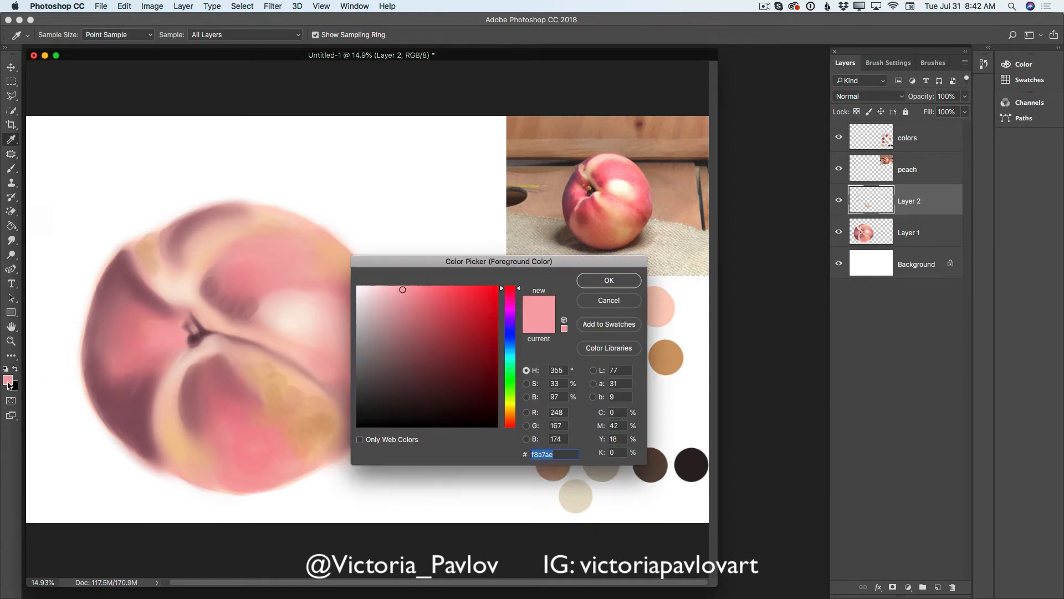
pyautogui.moveTo(402, 289); pyautogui.dragTo(394, 288)
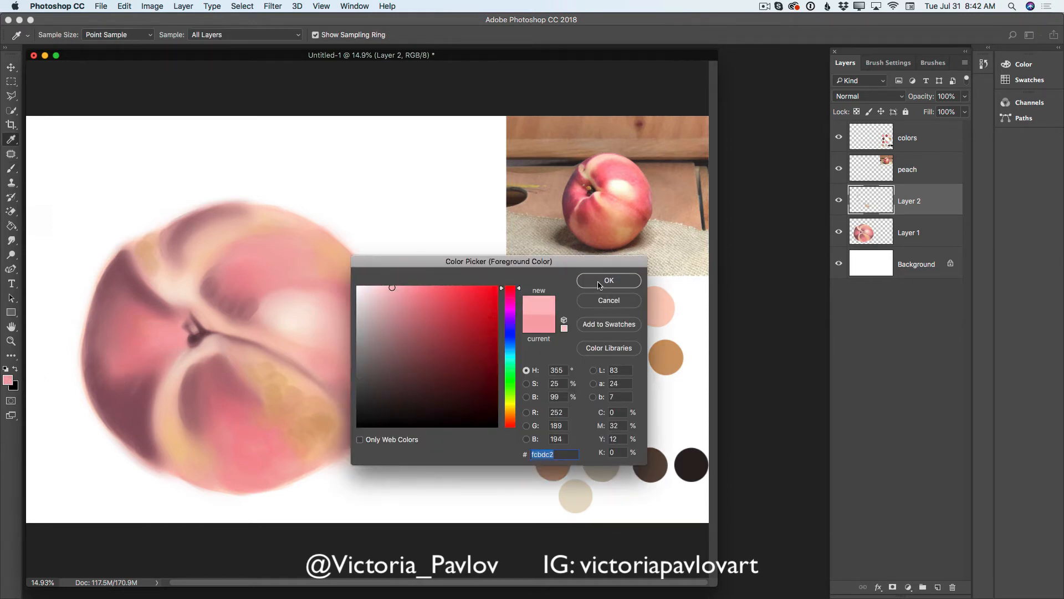
pyautogui.click(598, 286)
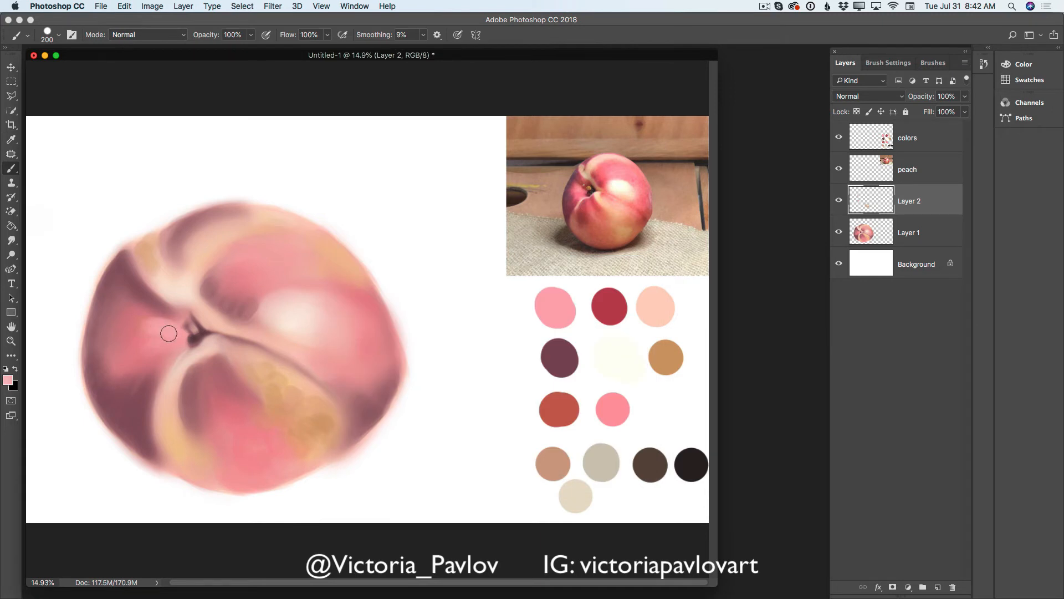
# - Brush light pink highlights beside the stem, across the upper lobe and near the right edge at 200 px
pyautogui.moveTo(169, 333)
pyautogui.mouseDown()
pyautogui.moveTo(147, 360)
pyautogui.moveTo(161, 331)
pyautogui.moveTo(127, 323)
pyautogui.moveTo(156, 336)
pyautogui.moveTo(138, 360)
pyautogui.moveTo(174, 349)
pyautogui.moveTo(152, 365)
pyautogui.mouseUp()
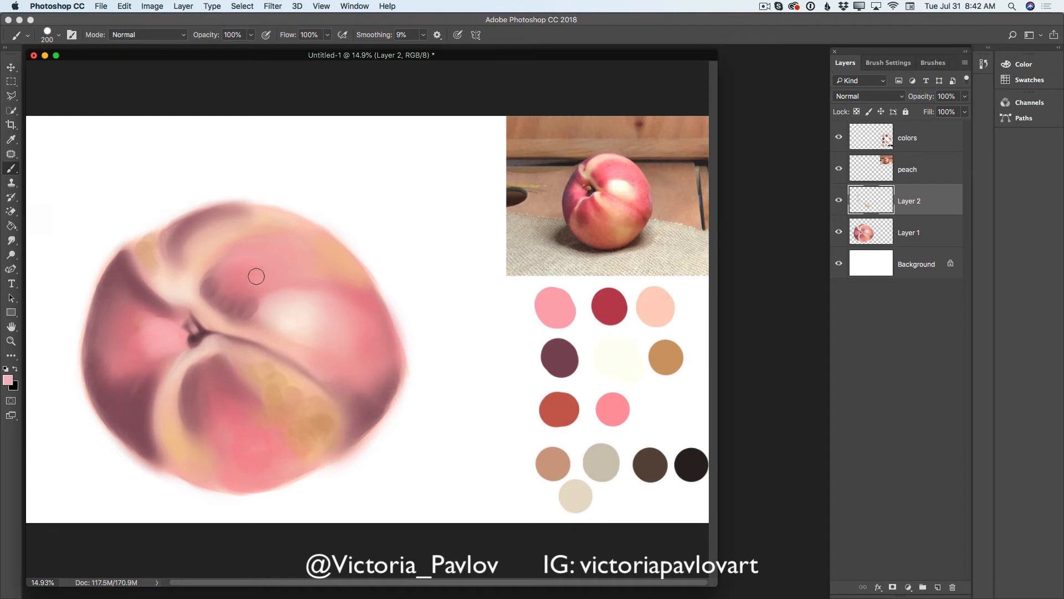
pyautogui.moveTo(256, 276)
pyautogui.mouseDown()
pyautogui.moveTo(302, 269)
pyautogui.moveTo(319, 280)
pyautogui.mouseUp()
pyautogui.moveTo(379, 329)
pyautogui.mouseDown()
pyautogui.moveTo(392, 360)
pyautogui.moveTo(372, 387)
pyautogui.mouseUp()
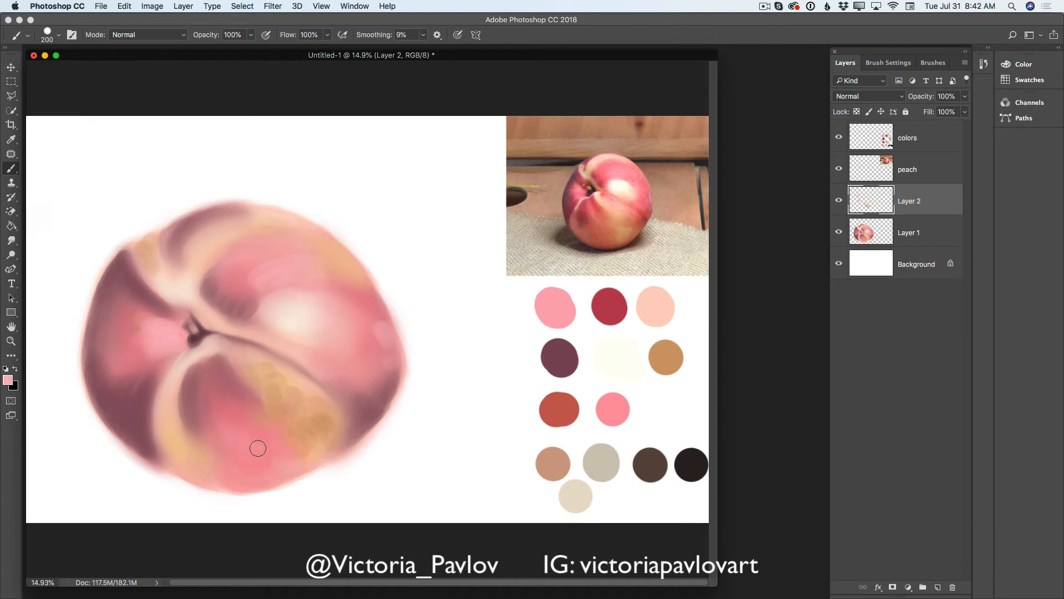
# - Enlarge the brush to 400 px and paint light pink over the lower, upper and right lobes
pyautogui.press(']')
pyautogui.press(']')
pyautogui.press(']')
pyautogui.press(']')
pyautogui.press(']')
pyautogui.press('[')
pyautogui.press('[')
pyautogui.moveTo(238, 408)
pyautogui.mouseDown()
pyautogui.moveTo(275, 448)
pyautogui.moveTo(241, 449)
pyautogui.moveTo(236, 467)
pyautogui.moveTo(254, 471)
pyautogui.moveTo(243, 392)
pyautogui.moveTo(230, 423)
pyautogui.moveTo(213, 373)
pyautogui.moveTo(234, 405)
pyautogui.moveTo(221, 431)
pyautogui.moveTo(219, 383)
pyautogui.moveTo(240, 400)
pyautogui.moveTo(253, 368)
pyautogui.mouseUp()
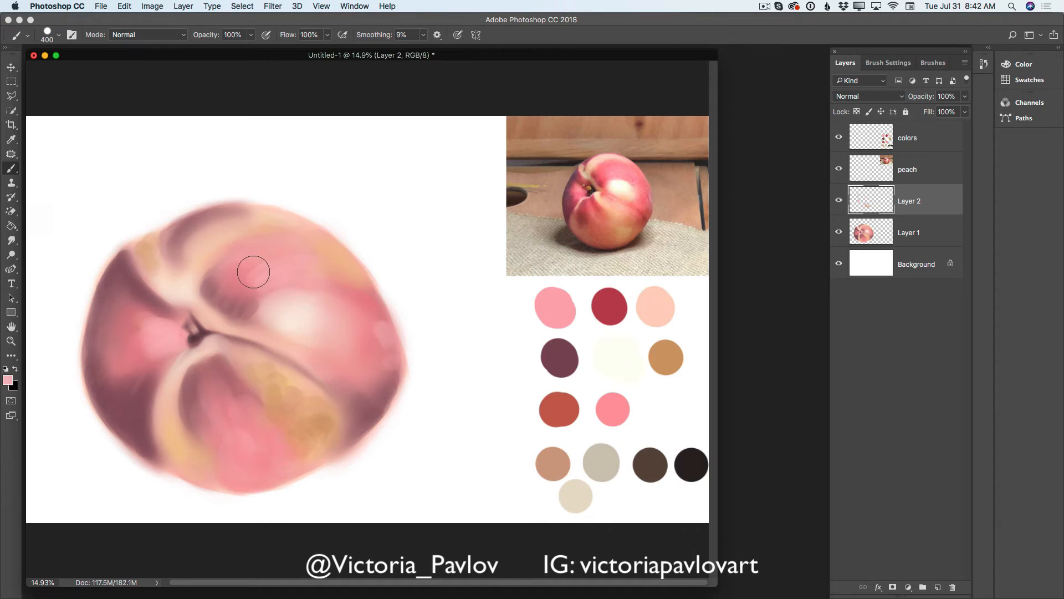
pyautogui.moveTo(254, 272)
pyautogui.mouseDown()
pyautogui.moveTo(229, 298)
pyautogui.moveTo(259, 263)
pyautogui.moveTo(230, 285)
pyautogui.moveTo(271, 279)
pyautogui.moveTo(277, 260)
pyautogui.moveTo(335, 283)
pyautogui.moveTo(323, 367)
pyautogui.moveTo(342, 365)
pyautogui.moveTo(366, 383)
pyautogui.mouseUp()
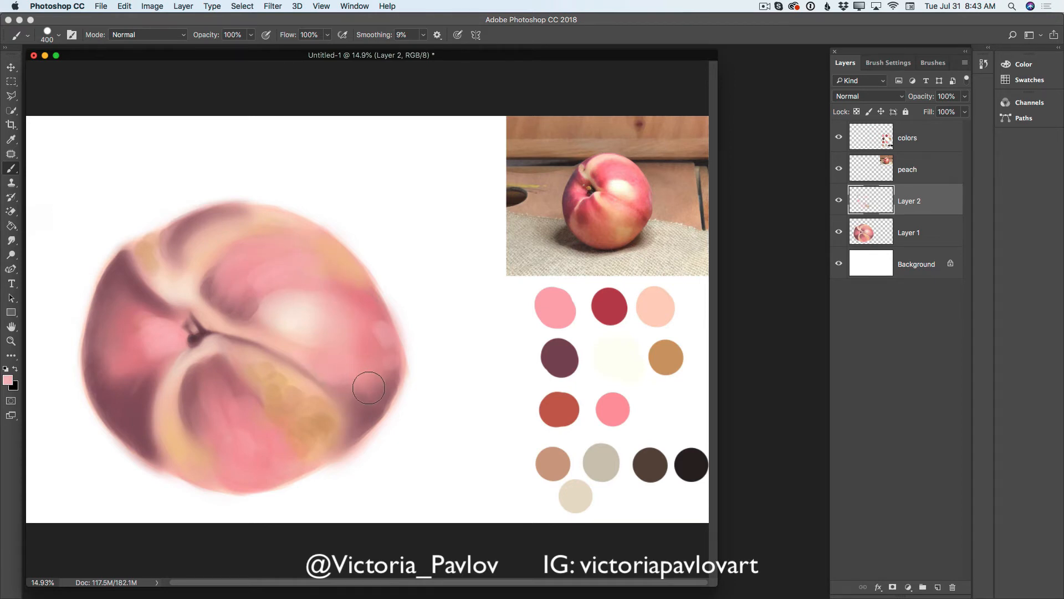
# - Merge Layer 2 down into Layer 1 and blend the peach's golden, pink and purple areas with the Mixer Brush
pyautogui.click(966, 63)
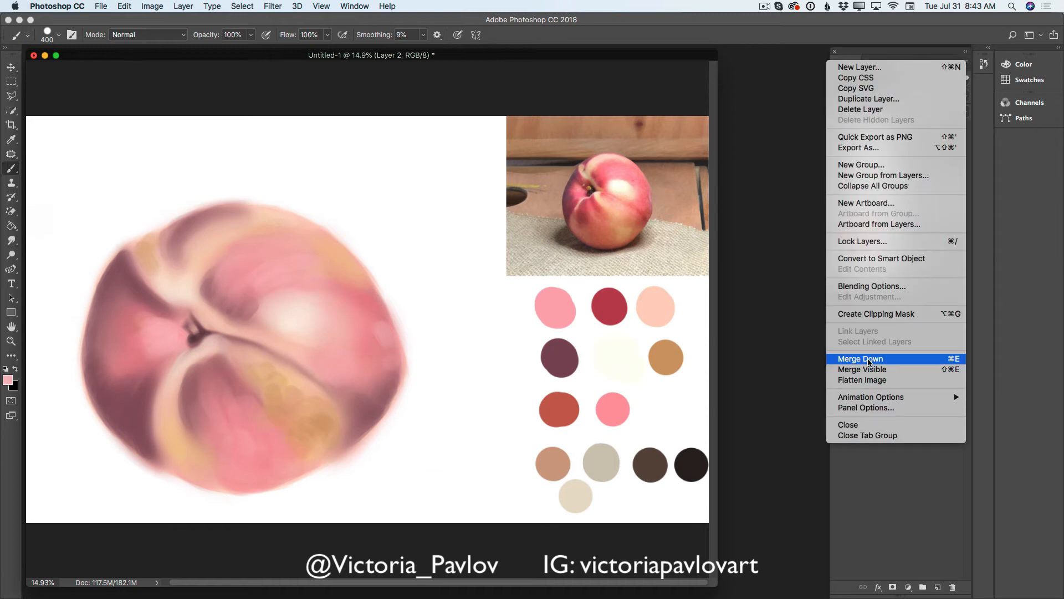
pyautogui.click(870, 358)
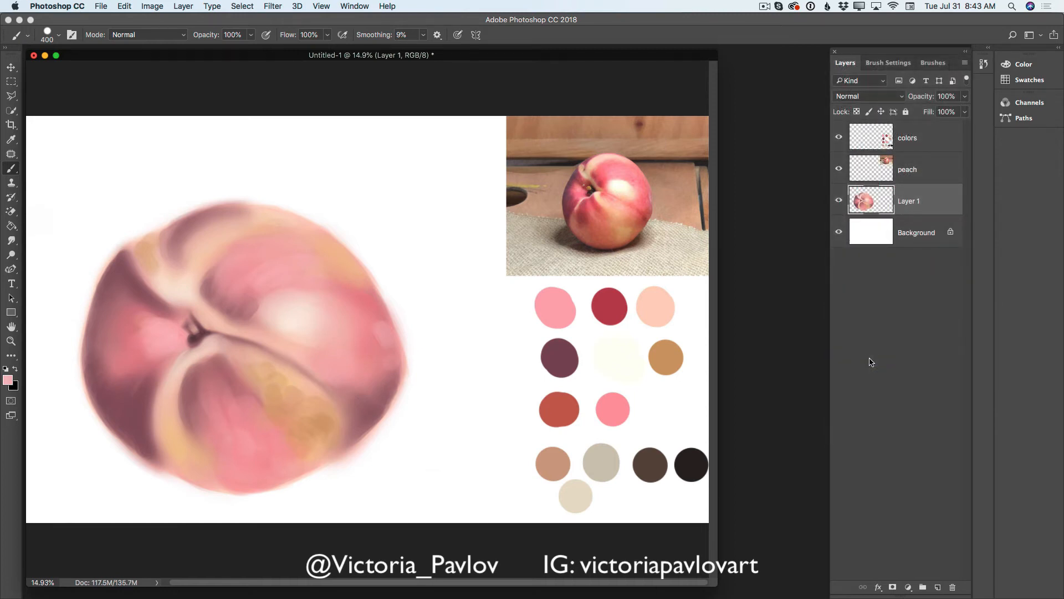
pyautogui.click(12, 170)
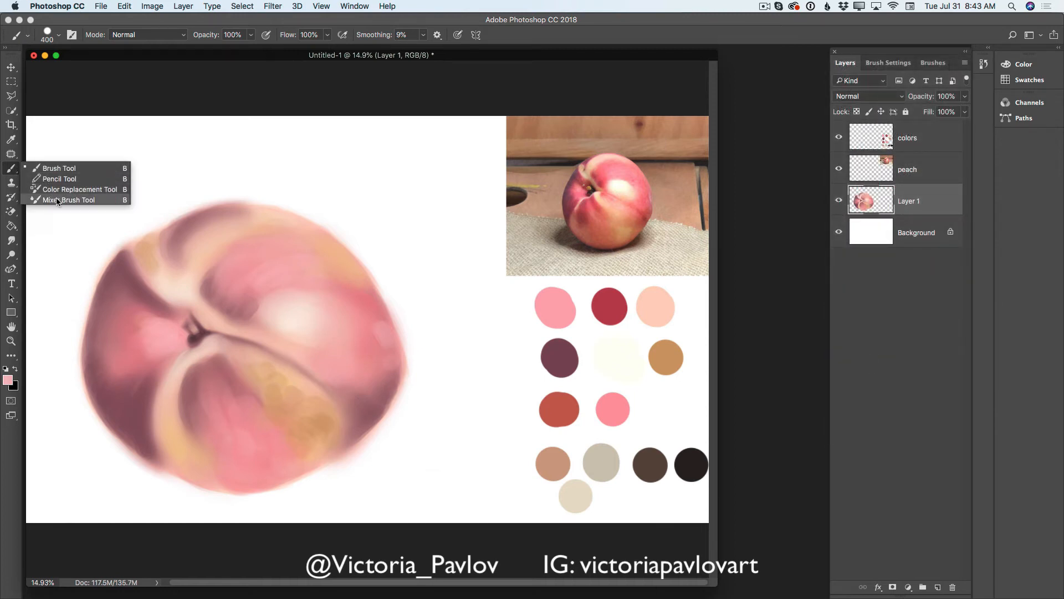
pyautogui.click(58, 199)
pyautogui.moveTo(138, 335)
pyautogui.mouseDown()
pyautogui.moveTo(161, 329)
pyautogui.moveTo(140, 355)
pyautogui.moveTo(161, 353)
pyautogui.moveTo(147, 371)
pyautogui.moveTo(180, 352)
pyautogui.moveTo(184, 361)
pyautogui.moveTo(161, 413)
pyautogui.moveTo(200, 398)
pyautogui.moveTo(222, 415)
pyautogui.moveTo(279, 366)
pyautogui.moveTo(258, 359)
pyautogui.moveTo(273, 380)
pyautogui.moveTo(240, 348)
pyautogui.moveTo(247, 328)
pyautogui.moveTo(270, 379)
pyautogui.moveTo(251, 369)
pyautogui.moveTo(296, 387)
pyautogui.moveTo(257, 358)
pyautogui.moveTo(309, 398)
pyautogui.moveTo(300, 392)
pyautogui.moveTo(284, 397)
pyautogui.moveTo(289, 410)
pyautogui.moveTo(258, 416)
pyautogui.moveTo(271, 419)
pyautogui.moveTo(269, 408)
pyautogui.moveTo(258, 410)
pyautogui.moveTo(279, 437)
pyautogui.moveTo(286, 428)
pyautogui.moveTo(292, 451)
pyautogui.moveTo(305, 428)
pyautogui.moveTo(290, 455)
pyautogui.moveTo(310, 453)
pyautogui.moveTo(306, 421)
pyautogui.moveTo(343, 426)
pyautogui.moveTo(285, 469)
pyautogui.moveTo(354, 444)
pyautogui.moveTo(341, 431)
pyautogui.moveTo(376, 319)
pyautogui.moveTo(233, 253)
pyautogui.moveTo(219, 256)
pyautogui.moveTo(231, 282)
pyautogui.moveTo(219, 277)
pyautogui.moveTo(217, 246)
pyautogui.moveTo(149, 261)
pyautogui.moveTo(175, 230)
pyautogui.moveTo(163, 265)
pyautogui.mouseUp()
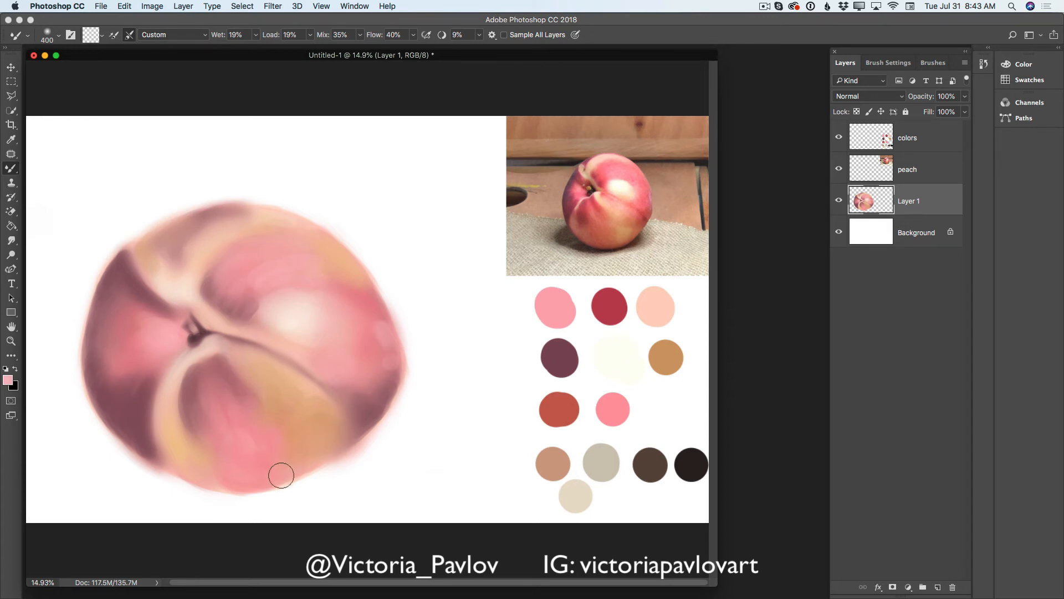
# - Sample a pink and brush it at 125 px onto the lower-right edge of the peach's golden area
pyautogui.click(11, 141)
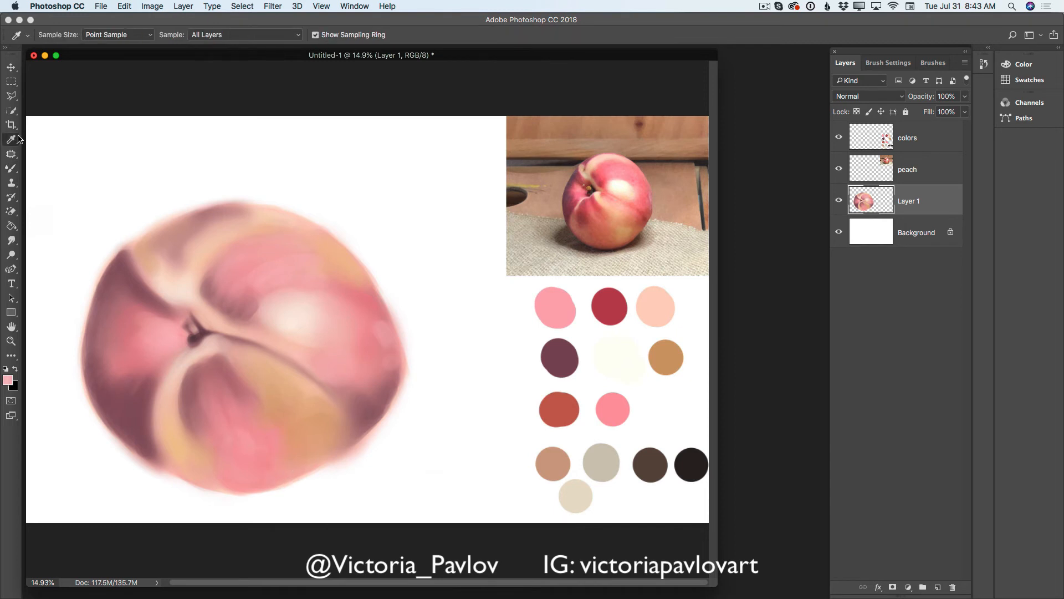
pyautogui.click(15, 169)
pyautogui.click(56, 168)
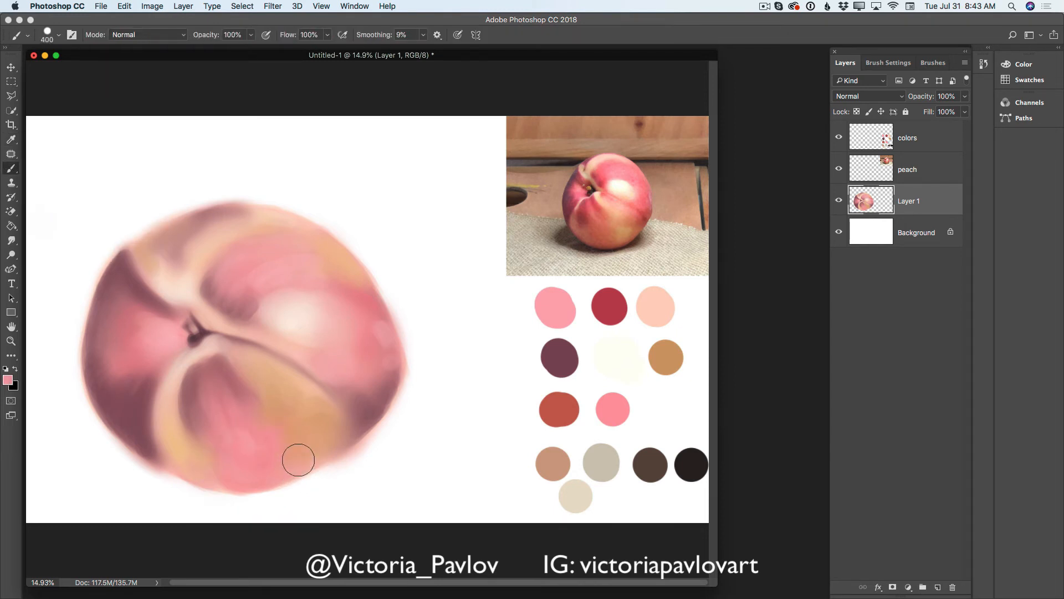
pyautogui.press('[')
pyautogui.press('[')
pyautogui.press('[')
pyautogui.press('[')
pyautogui.press('[')
pyautogui.press('[')
# - Add a layer above Background, sample the light beige swatch and paint the tabletop around the peach at 1300 px
pyautogui.click(917, 233)
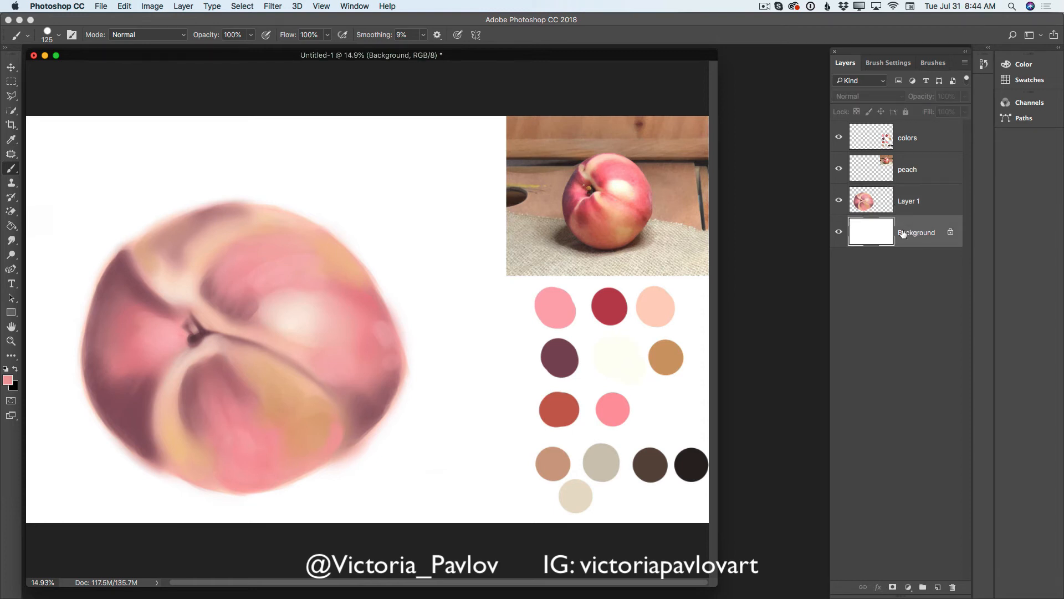
pyautogui.click(938, 587)
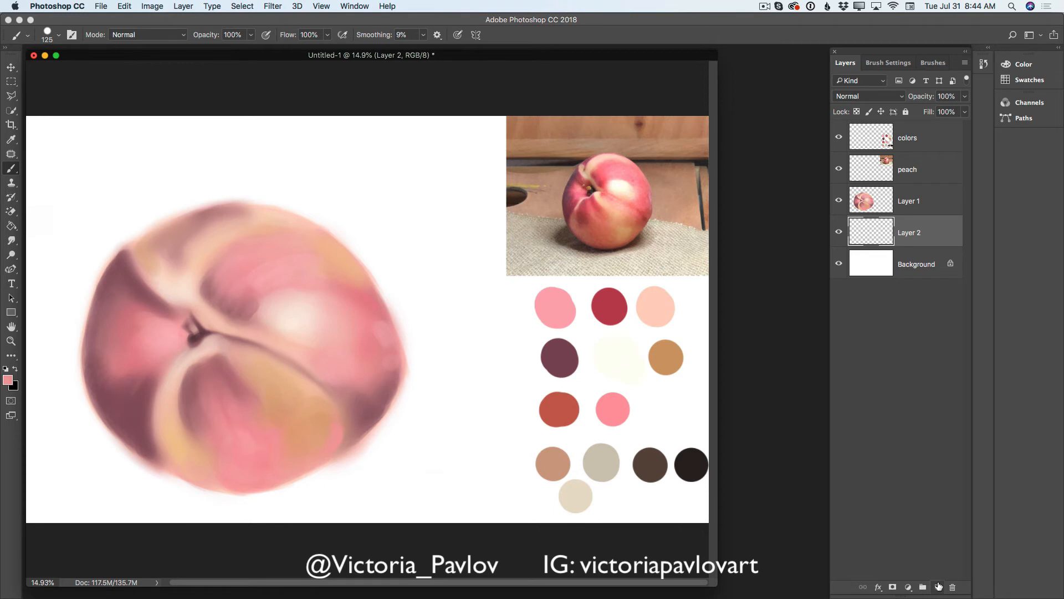
pyautogui.click(11, 139)
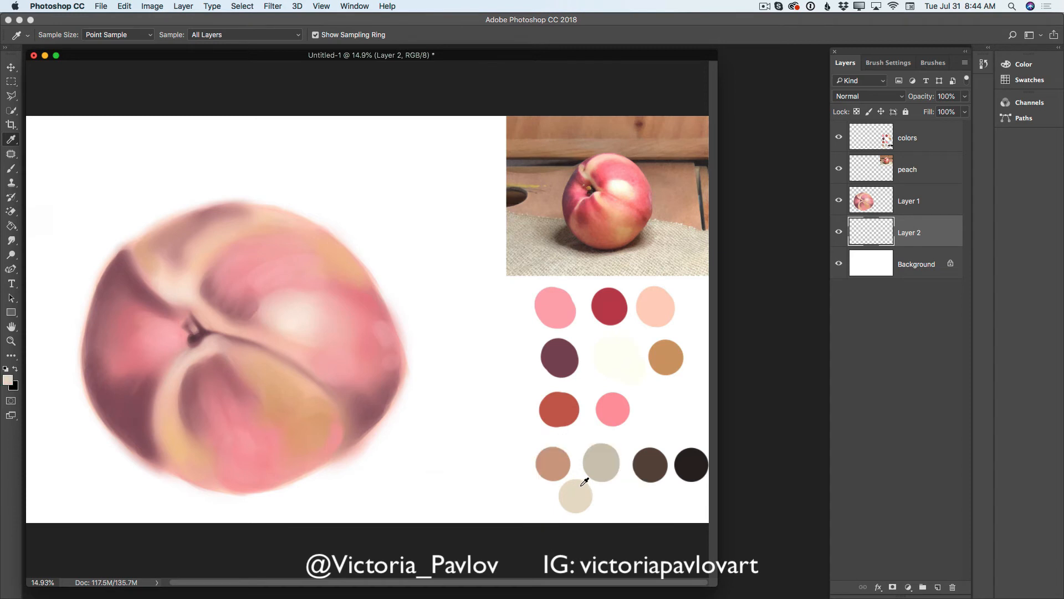
pyautogui.click(11, 167)
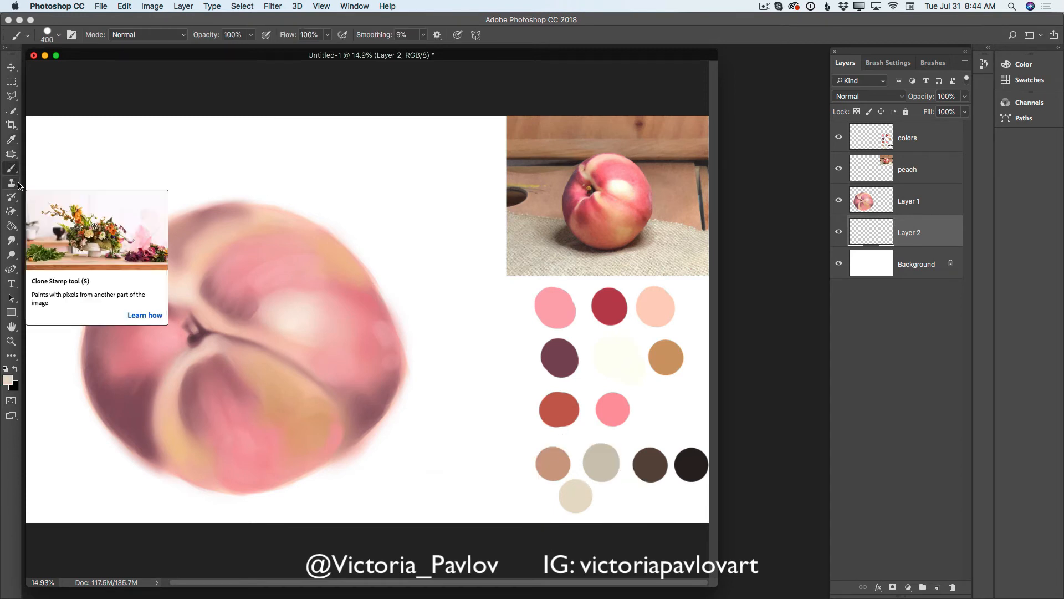
pyautogui.press(']')
pyautogui.press(']')
pyautogui.press(']')
pyautogui.press(']')
pyautogui.press(']')
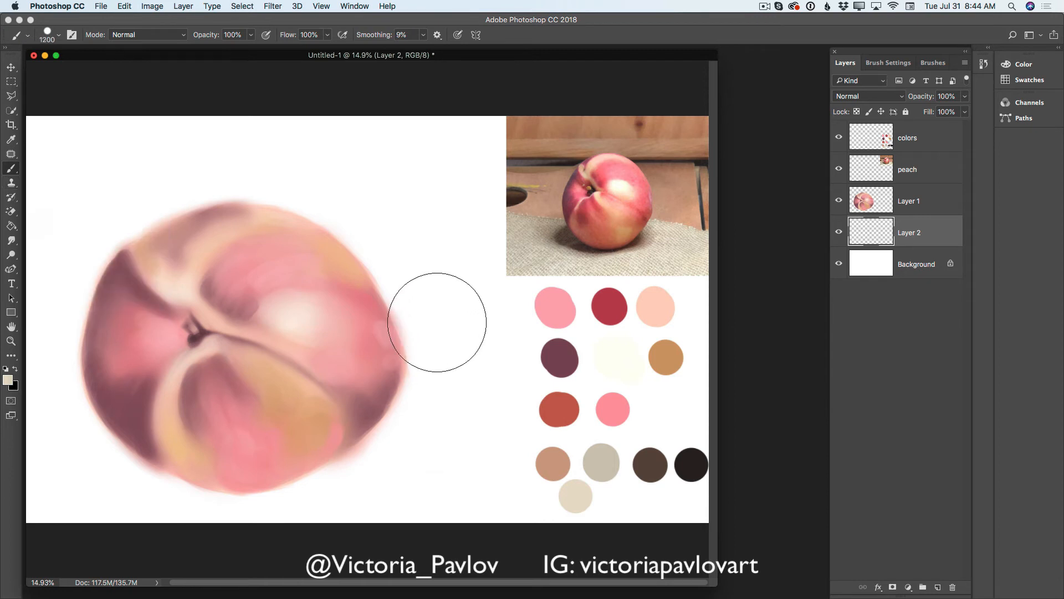
pyautogui.moveTo(76, 360)
pyautogui.mouseDown()
pyautogui.moveTo(56, 372)
pyautogui.moveTo(87, 371)
pyautogui.moveTo(47, 359)
pyautogui.moveTo(87, 383)
pyautogui.moveTo(77, 372)
pyautogui.moveTo(77, 384)
pyautogui.moveTo(54, 376)
pyautogui.moveTo(54, 417)
pyautogui.moveTo(52, 379)
pyautogui.moveTo(63, 477)
pyautogui.moveTo(78, 486)
pyautogui.moveTo(83, 473)
pyautogui.moveTo(70, 492)
pyautogui.moveTo(411, 356)
pyautogui.moveTo(470, 364)
pyautogui.moveTo(507, 393)
pyautogui.moveTo(578, 404)
pyautogui.moveTo(542, 391)
pyautogui.moveTo(653, 433)
pyautogui.moveTo(540, 396)
pyautogui.moveTo(666, 462)
pyautogui.moveTo(382, 441)
pyautogui.moveTo(426, 437)
pyautogui.moveTo(459, 460)
pyautogui.moveTo(698, 485)
pyautogui.moveTo(94, 492)
pyautogui.moveTo(125, 490)
pyautogui.moveTo(68, 443)
pyautogui.moveTo(58, 467)
pyautogui.moveTo(184, 502)
pyautogui.moveTo(94, 501)
pyautogui.moveTo(335, 511)
pyautogui.moveTo(387, 488)
pyautogui.moveTo(355, 482)
pyautogui.moveTo(399, 494)
pyautogui.moveTo(445, 387)
pyautogui.moveTo(470, 417)
pyautogui.moveTo(524, 403)
pyautogui.moveTo(631, 449)
pyautogui.moveTo(638, 471)
pyautogui.moveTo(561, 488)
pyautogui.moveTo(580, 447)
pyautogui.moveTo(415, 343)
pyautogui.moveTo(452, 358)
pyautogui.moveTo(390, 333)
pyautogui.moveTo(672, 426)
pyautogui.moveTo(617, 380)
pyautogui.moveTo(464, 352)
pyautogui.moveTo(700, 372)
pyautogui.moveTo(647, 351)
pyautogui.moveTo(26, 332)
pyautogui.mouseUp()
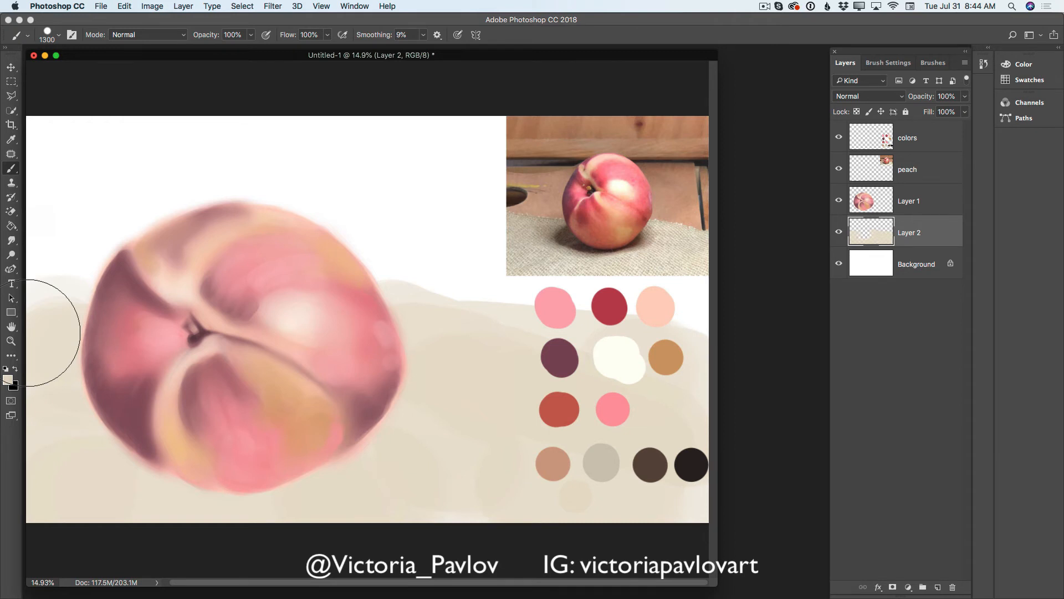
# - Darken the beige foreground color slightly and brush it over the tabletop on a new layer at 1300 px
pyautogui.click(8, 379)
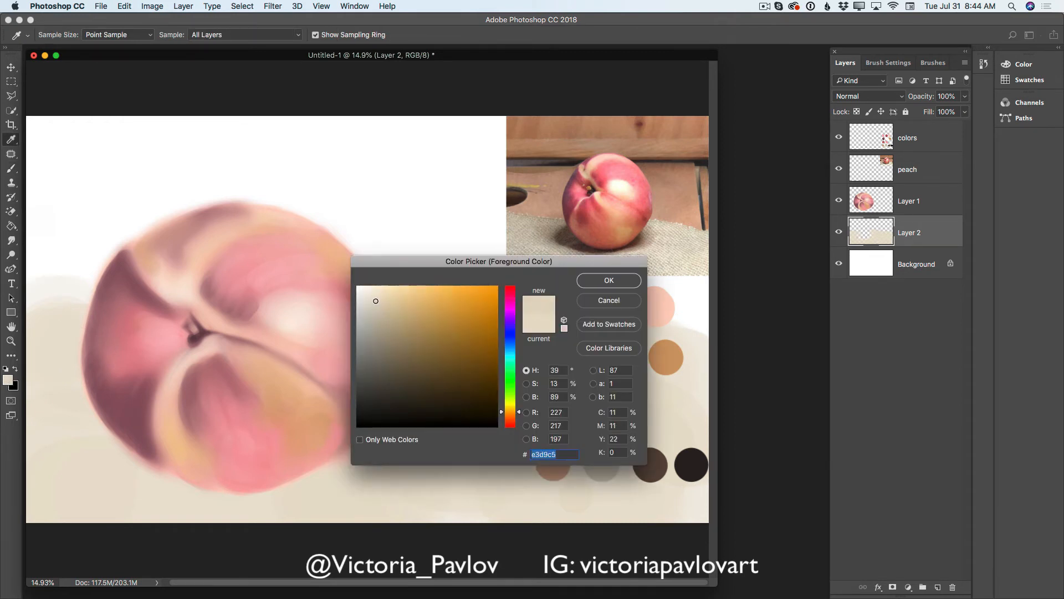
pyautogui.moveTo(375, 301); pyautogui.dragTo(377, 315)
pyautogui.click(597, 281)
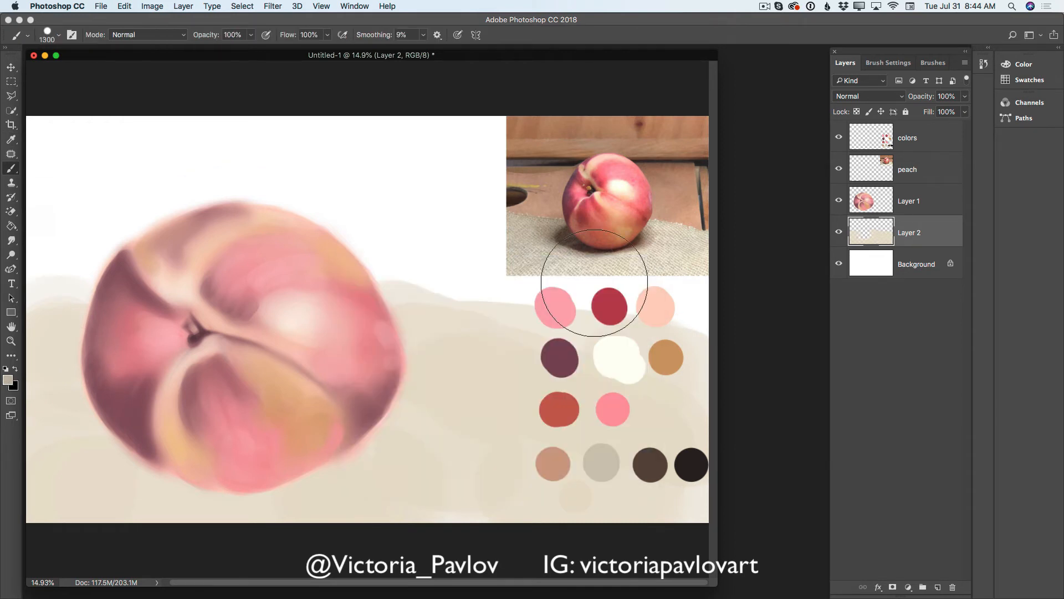
pyautogui.click(939, 587)
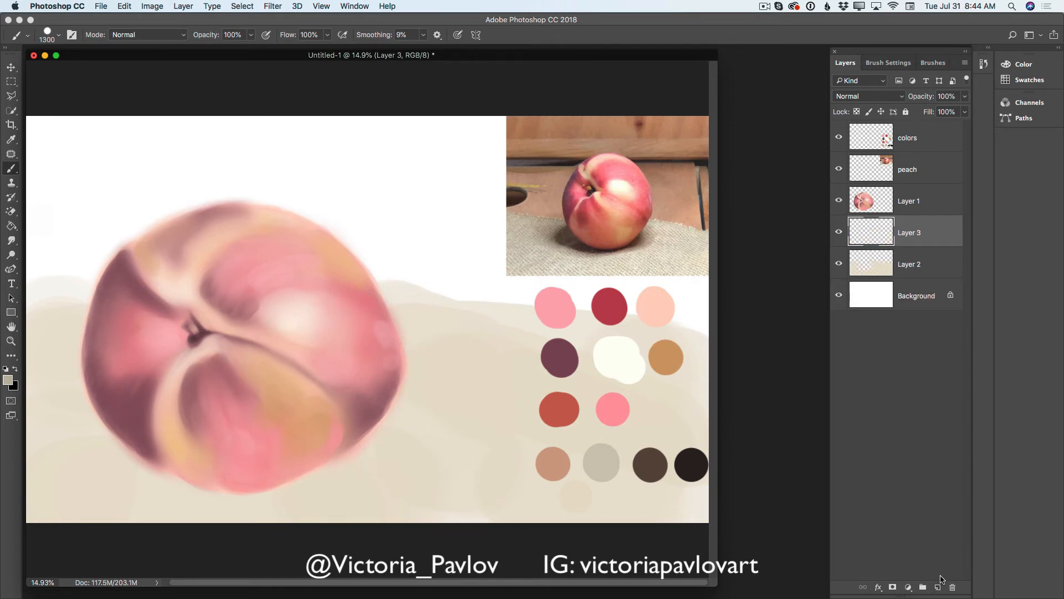
pyautogui.moveTo(341, 466)
pyautogui.mouseDown()
pyautogui.moveTo(333, 464)
pyautogui.moveTo(356, 439)
pyautogui.moveTo(397, 418)
pyautogui.moveTo(254, 468)
pyautogui.moveTo(178, 463)
pyautogui.moveTo(79, 388)
pyautogui.moveTo(323, 435)
pyautogui.moveTo(475, 385)
pyautogui.moveTo(449, 375)
pyautogui.moveTo(631, 390)
pyautogui.moveTo(498, 446)
pyautogui.moveTo(641, 427)
pyautogui.moveTo(618, 356)
pyautogui.moveTo(683, 359)
pyautogui.moveTo(76, 440)
pyautogui.moveTo(36, 380)
pyautogui.moveTo(35, 392)
pyautogui.mouseUp()
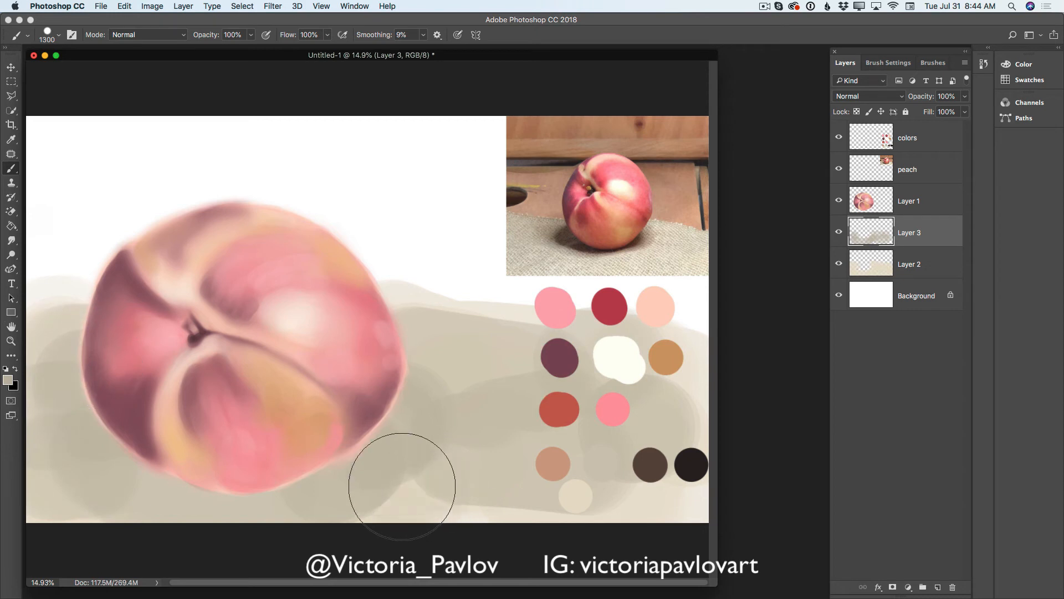
pyautogui.moveTo(402, 486)
pyautogui.mouseDown()
pyautogui.moveTo(566, 490)
pyautogui.moveTo(502, 503)
pyautogui.moveTo(714, 520)
pyautogui.mouseUp()
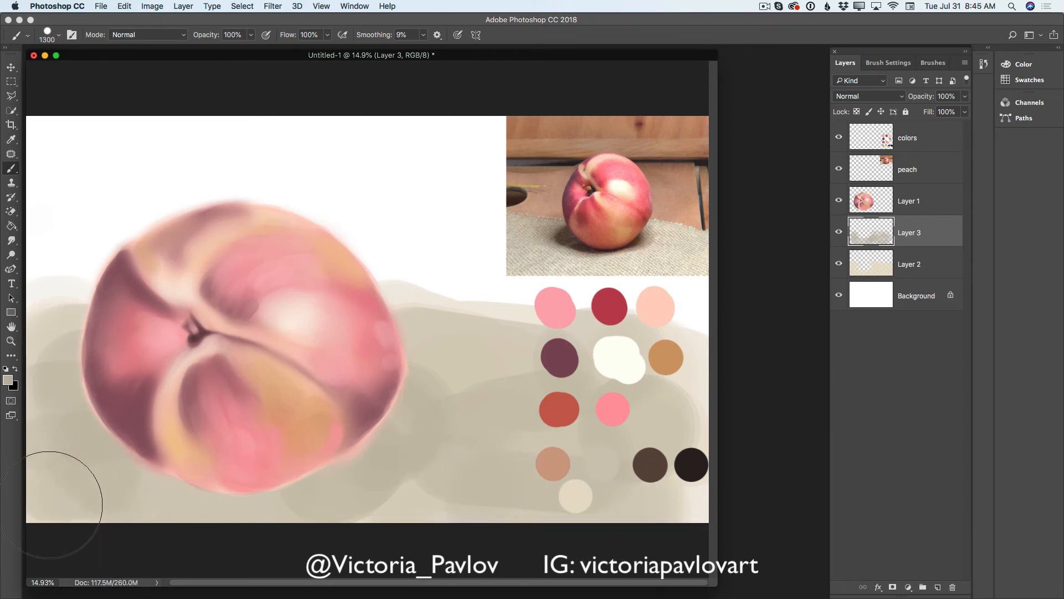
pyautogui.moveTo(66, 487); pyautogui.dragTo(350, 488)
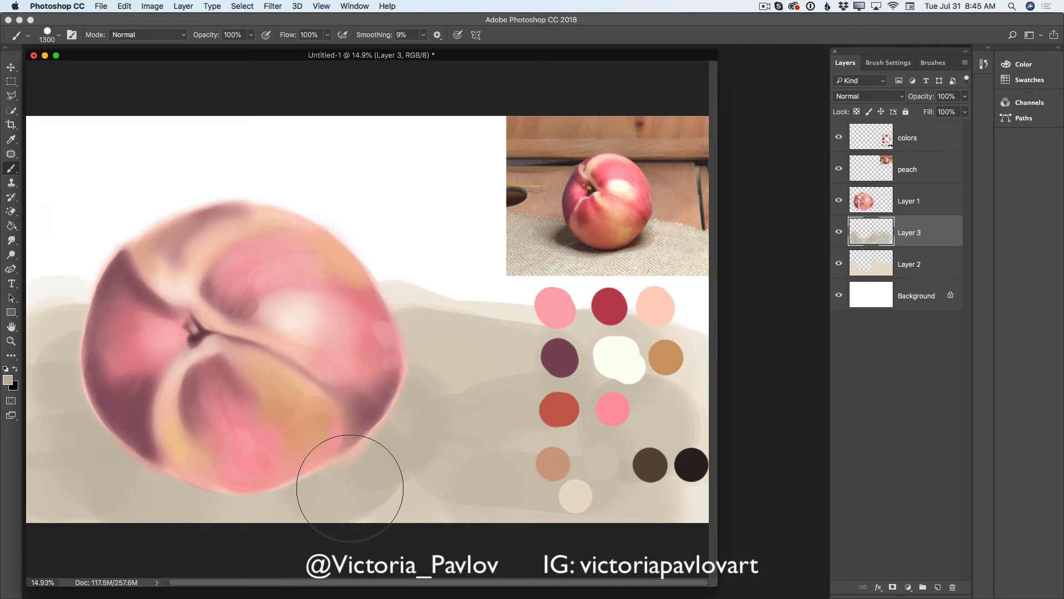
# - Paint a dark gray cast shadow beneath the peach on a new layer and set that layer's opacity to 76%
pyautogui.click(9, 380)
pyautogui.moveTo(378, 329); pyautogui.dragTo(376, 378)
pyautogui.click(605, 283)
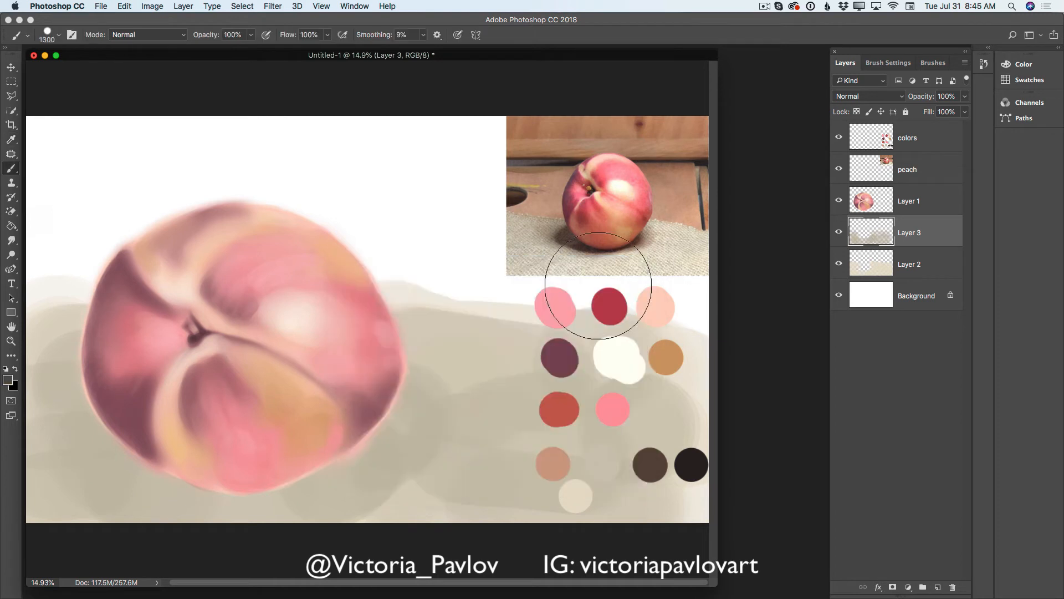
pyautogui.click(938, 586)
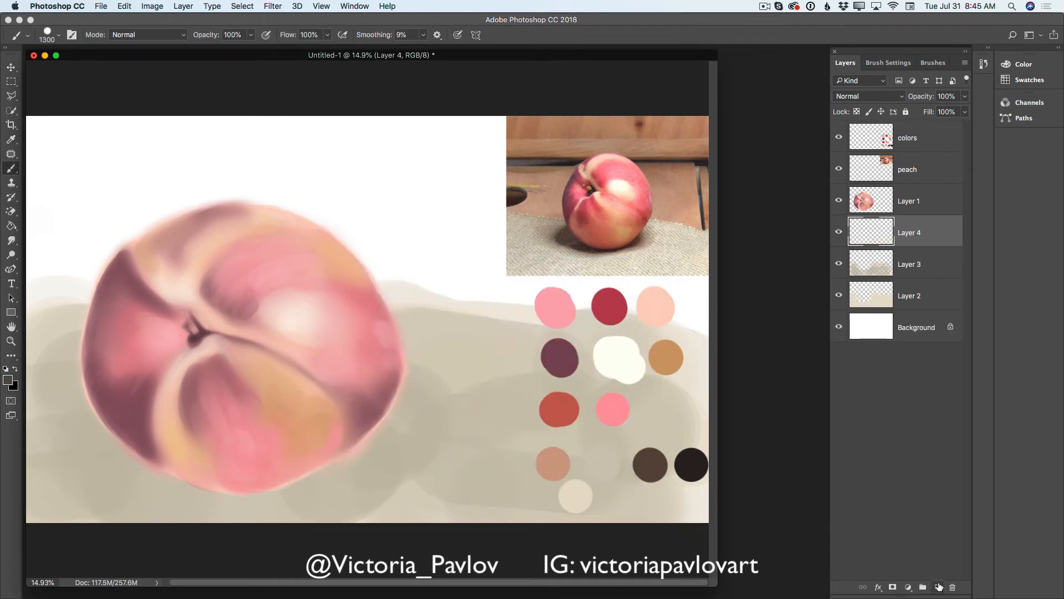
pyautogui.moveTo(356, 440)
pyautogui.mouseDown()
pyautogui.moveTo(379, 426)
pyautogui.moveTo(355, 447)
pyautogui.moveTo(371, 438)
pyautogui.moveTo(244, 452)
pyautogui.moveTo(326, 453)
pyautogui.moveTo(252, 450)
pyautogui.moveTo(283, 457)
pyautogui.moveTo(79, 452)
pyautogui.mouseUp()
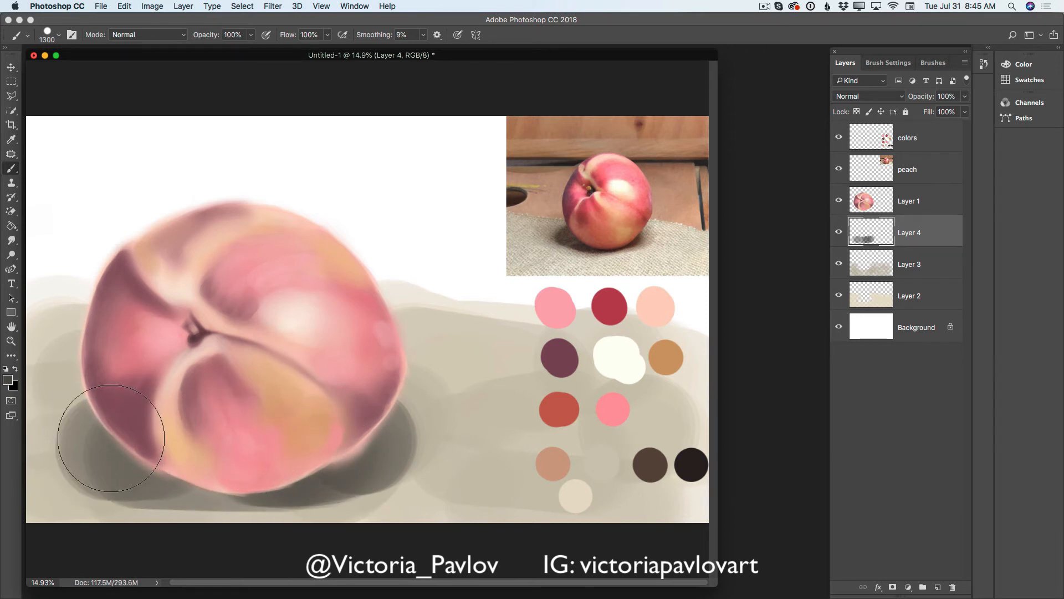
pyautogui.click(965, 97)
pyautogui.moveTo(961, 112); pyautogui.dragTo(963, 113)
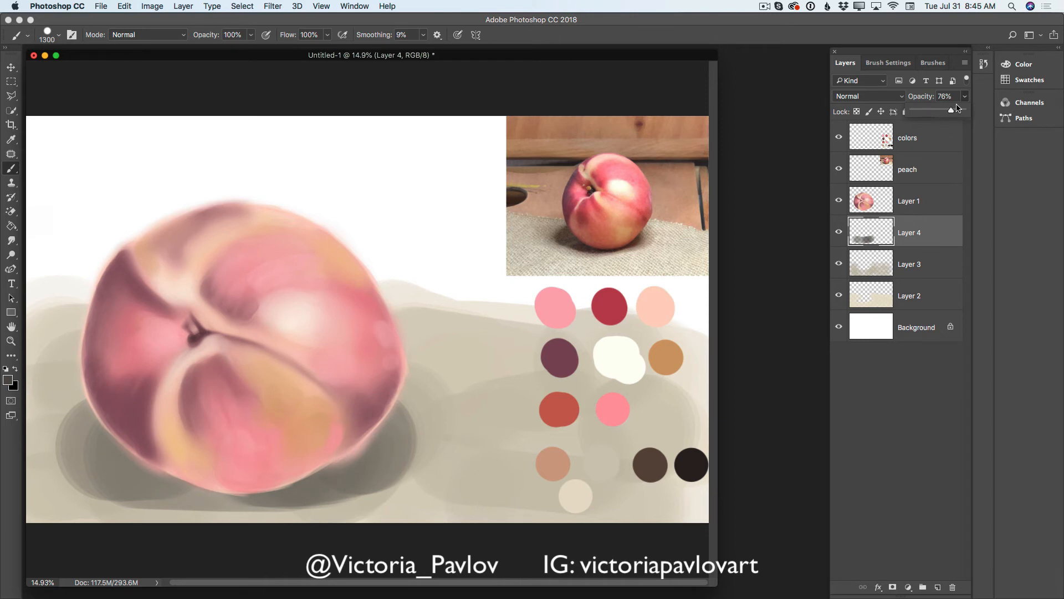
# - Add another layer, reduce the brush to 400 px and paint a darker contact shadow along the peach's bottom edge
pyautogui.click(942, 587)
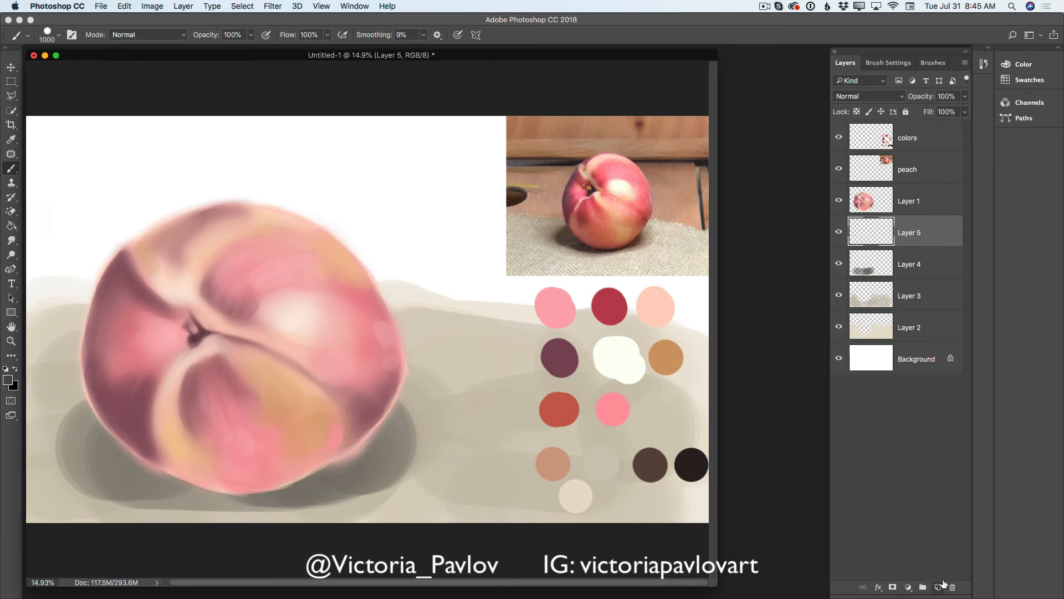
pyautogui.press('[')
pyautogui.press('[')
pyautogui.press('[')
pyautogui.press('[')
pyautogui.press('[')
pyautogui.press('[')
pyautogui.moveTo(363, 451)
pyautogui.mouseDown()
pyautogui.moveTo(324, 455)
pyautogui.moveTo(358, 450)
pyautogui.moveTo(296, 478)
pyautogui.moveTo(207, 472)
pyautogui.moveTo(149, 485)
pyautogui.moveTo(145, 476)
pyautogui.moveTo(272, 485)
pyautogui.moveTo(246, 490)
pyautogui.moveTo(193, 484)
pyautogui.moveTo(281, 476)
pyautogui.moveTo(175, 489)
pyautogui.moveTo(127, 475)
pyautogui.mouseUp()
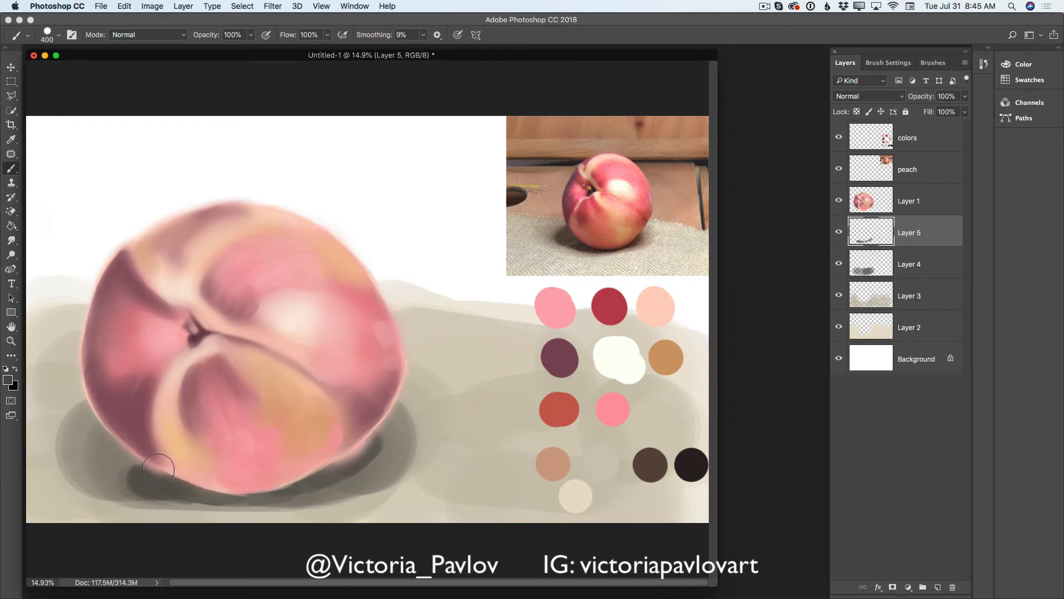
pyautogui.moveTo(118, 428)
pyautogui.mouseDown()
pyautogui.moveTo(96, 415)
pyautogui.moveTo(122, 435)
pyautogui.moveTo(90, 414)
pyautogui.moveTo(90, 460)
pyautogui.moveTo(108, 420)
pyautogui.moveTo(104, 476)
pyautogui.moveTo(167, 499)
pyautogui.mouseUp()
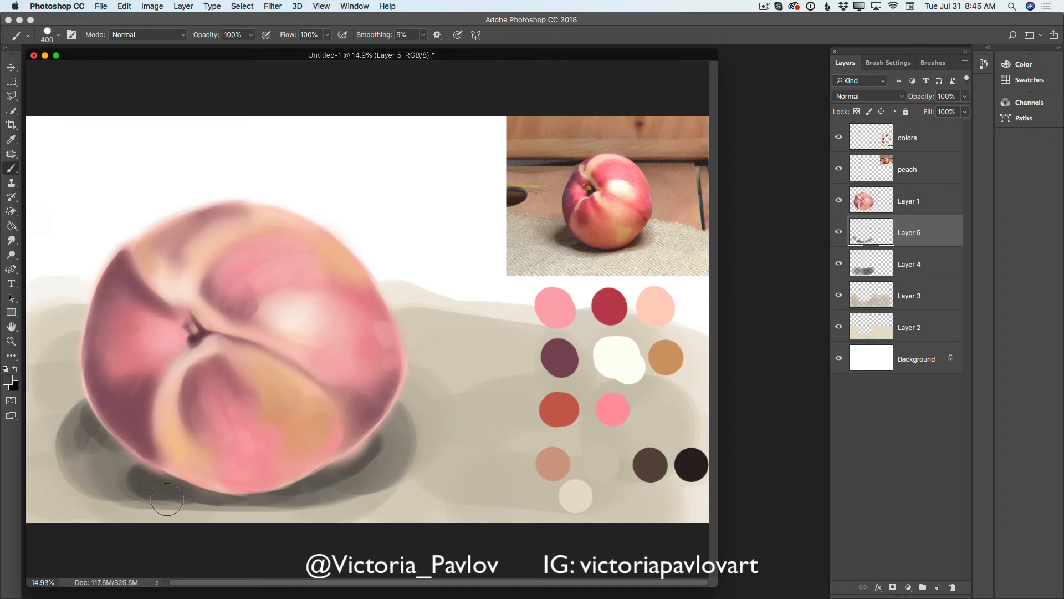
pyautogui.moveTo(211, 468)
pyautogui.mouseDown()
pyautogui.moveTo(150, 468)
pyautogui.moveTo(189, 487)
pyautogui.mouseUp()
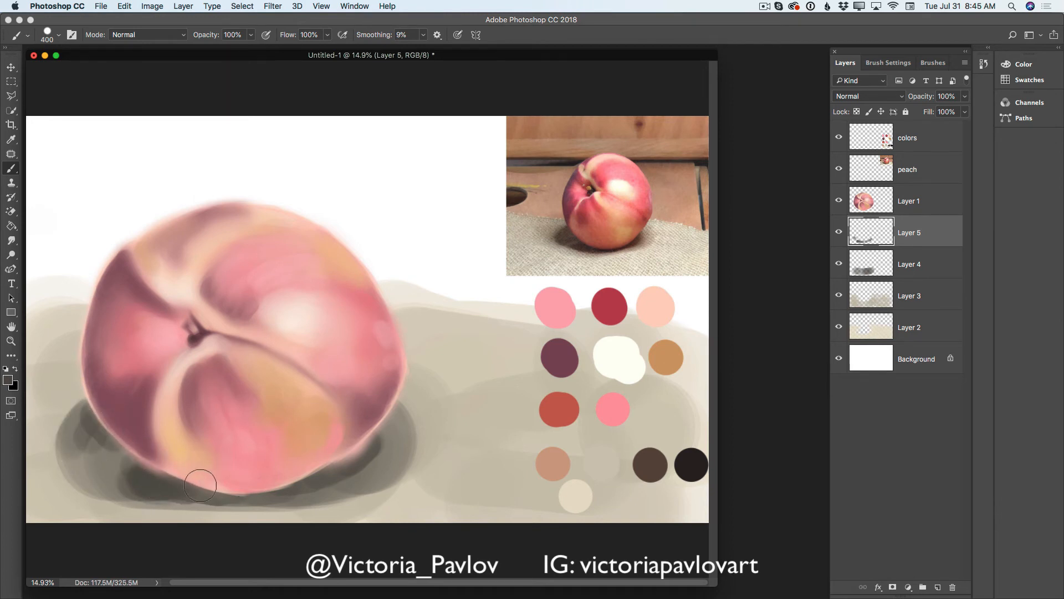
pyautogui.moveTo(258, 490); pyautogui.dragTo(152, 486)
# - Add a layer above Background, sample the tan swatch and paint the backdrop behind the peach at 1100 px
pyautogui.click(920, 366)
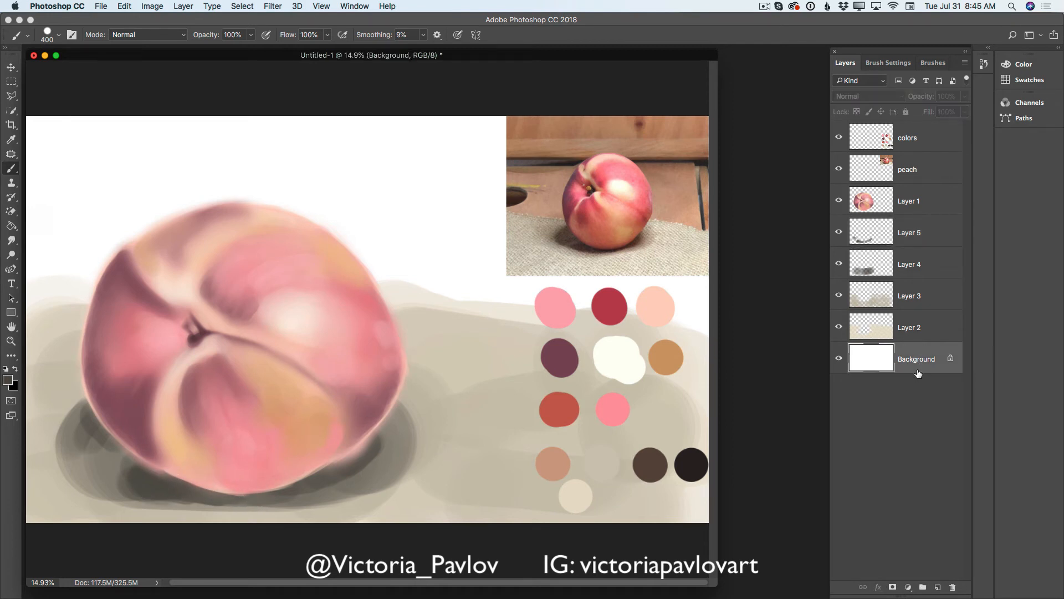
pyautogui.click(939, 587)
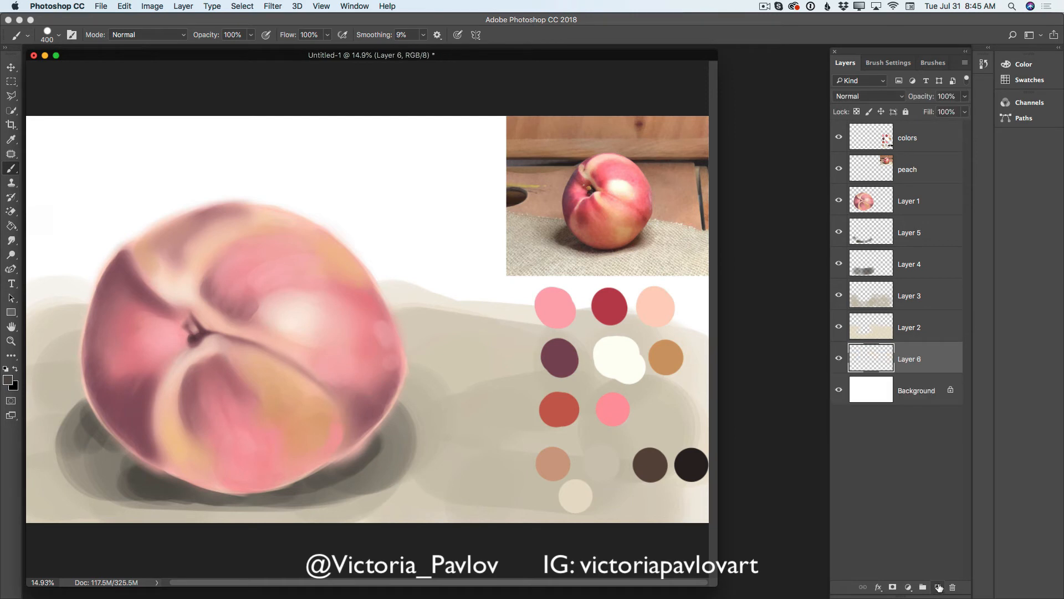
pyautogui.click(14, 142)
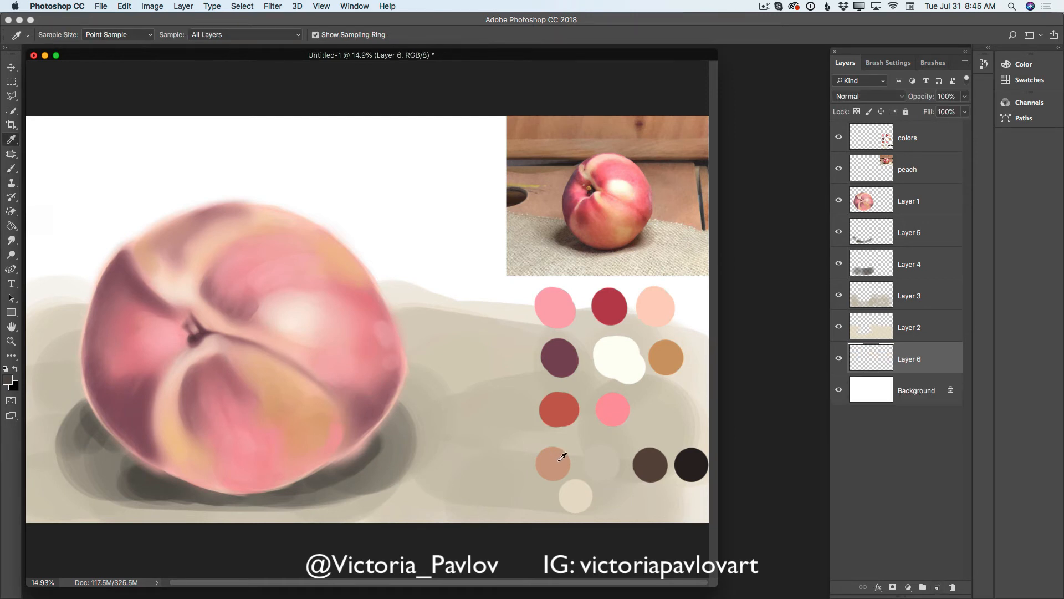
pyautogui.click(12, 170)
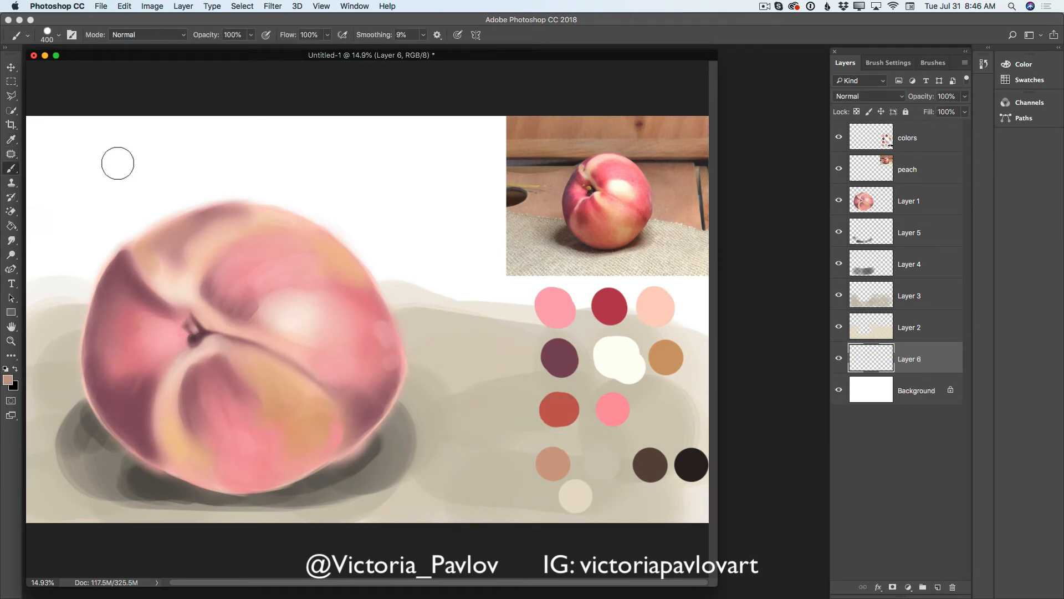
pyautogui.press(']')
pyautogui.press(']')
pyautogui.press(']')
pyautogui.press(']')
pyautogui.press(']')
pyautogui.press(']')
pyautogui.press(']')
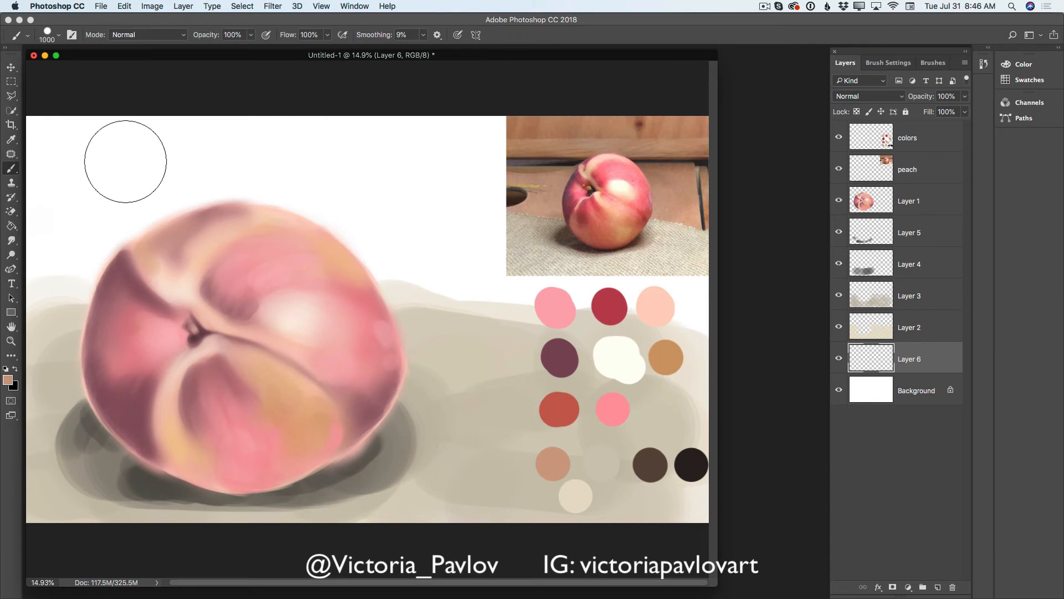
pyautogui.moveTo(125, 161)
pyautogui.mouseDown()
pyautogui.moveTo(88, 167)
pyautogui.moveTo(214, 159)
pyautogui.moveTo(38, 158)
pyautogui.moveTo(61, 148)
pyautogui.moveTo(197, 175)
pyautogui.moveTo(59, 219)
pyautogui.moveTo(187, 225)
pyautogui.moveTo(23, 262)
pyautogui.moveTo(109, 265)
pyautogui.moveTo(19, 277)
pyautogui.mouseUp()
pyautogui.moveTo(454, 244)
pyautogui.mouseDown()
pyautogui.moveTo(233, 204)
pyautogui.moveTo(444, 155)
pyautogui.moveTo(363, 142)
pyautogui.moveTo(528, 190)
pyautogui.moveTo(595, 261)
pyautogui.moveTo(363, 261)
pyautogui.moveTo(737, 308)
pyautogui.moveTo(380, 266)
pyautogui.moveTo(547, 252)
pyautogui.moveTo(252, 183)
pyautogui.moveTo(531, 167)
pyautogui.moveTo(563, 274)
pyautogui.moveTo(615, 280)
pyautogui.mouseUp()
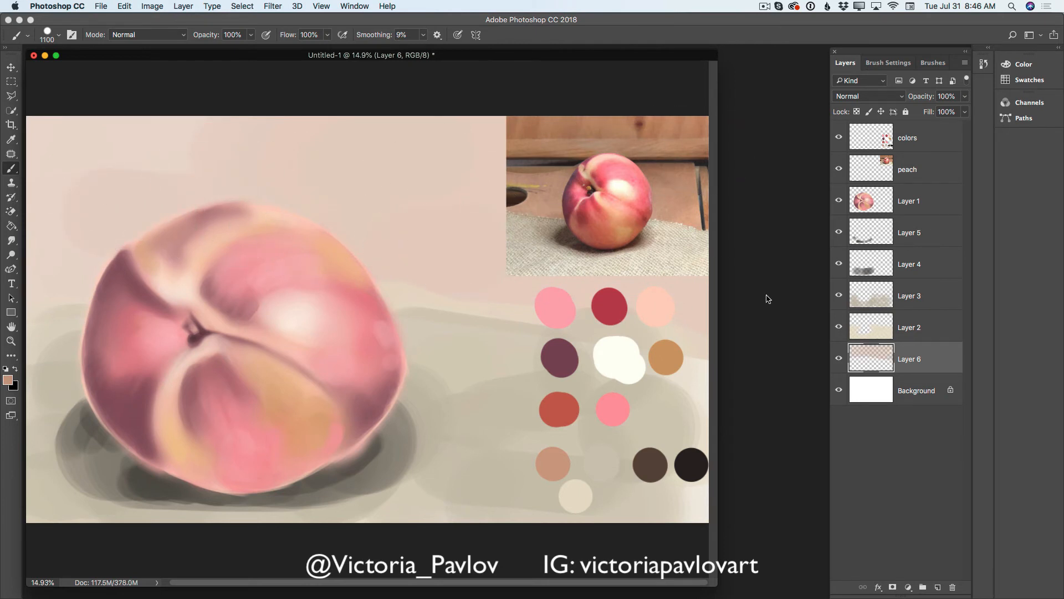
# - Darken the tan foreground color and brush broad brown strokes over the backdrop behind the peach at 1100 px
pyautogui.click(10, 381)
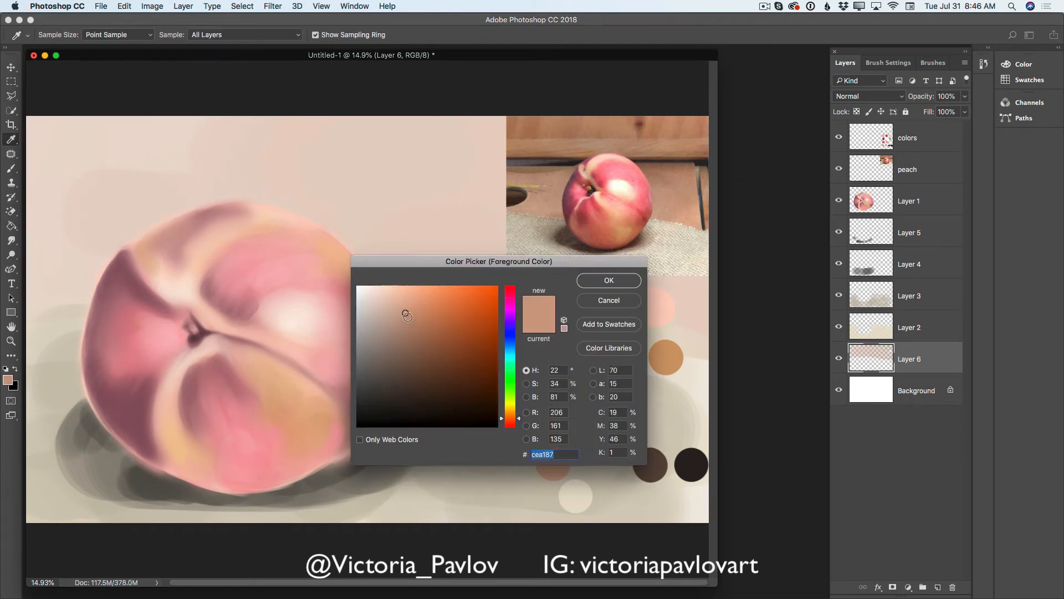
pyautogui.moveTo(406, 315); pyautogui.dragTo(407, 337)
pyautogui.click(596, 282)
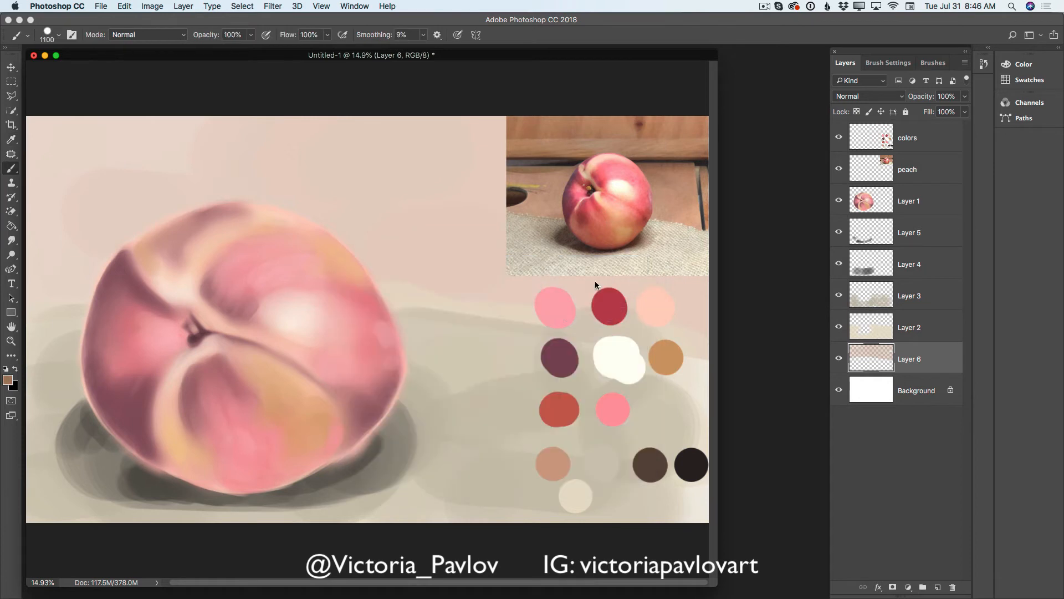
pyautogui.moveTo(205, 159)
pyautogui.mouseDown()
pyautogui.moveTo(218, 161)
pyautogui.moveTo(85, 151)
pyautogui.moveTo(278, 147)
pyautogui.mouseUp()
pyautogui.moveTo(393, 209); pyautogui.dragTo(347, 208)
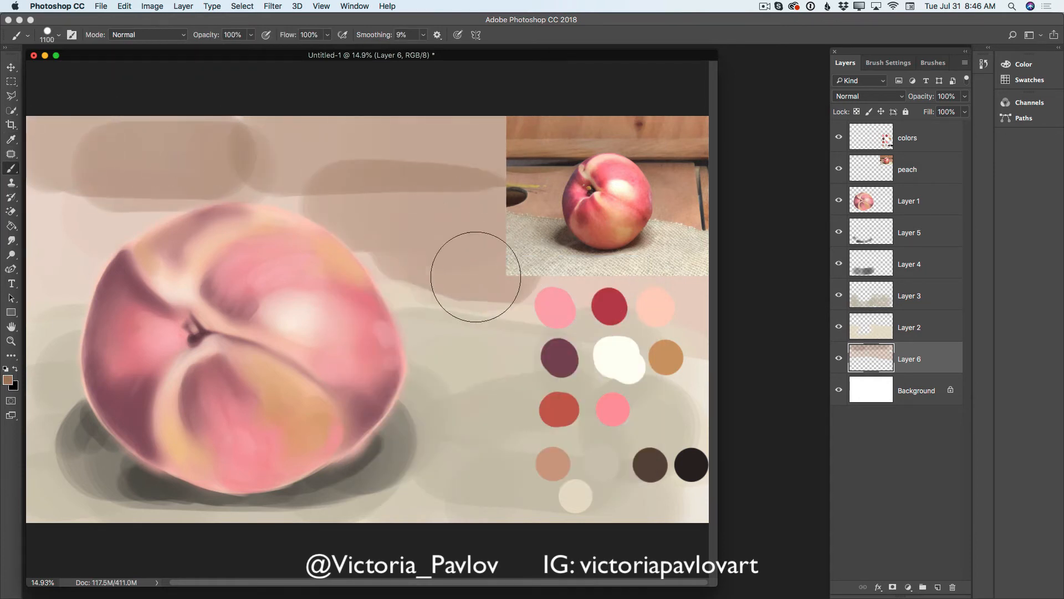
pyautogui.moveTo(299, 238)
pyautogui.mouseDown()
pyautogui.moveTo(124, 221)
pyautogui.moveTo(83, 249)
pyautogui.mouseUp()
pyautogui.moveTo(348, 241); pyautogui.dragTo(692, 284)
pyautogui.moveTo(479, 230); pyautogui.dragTo(541, 169)
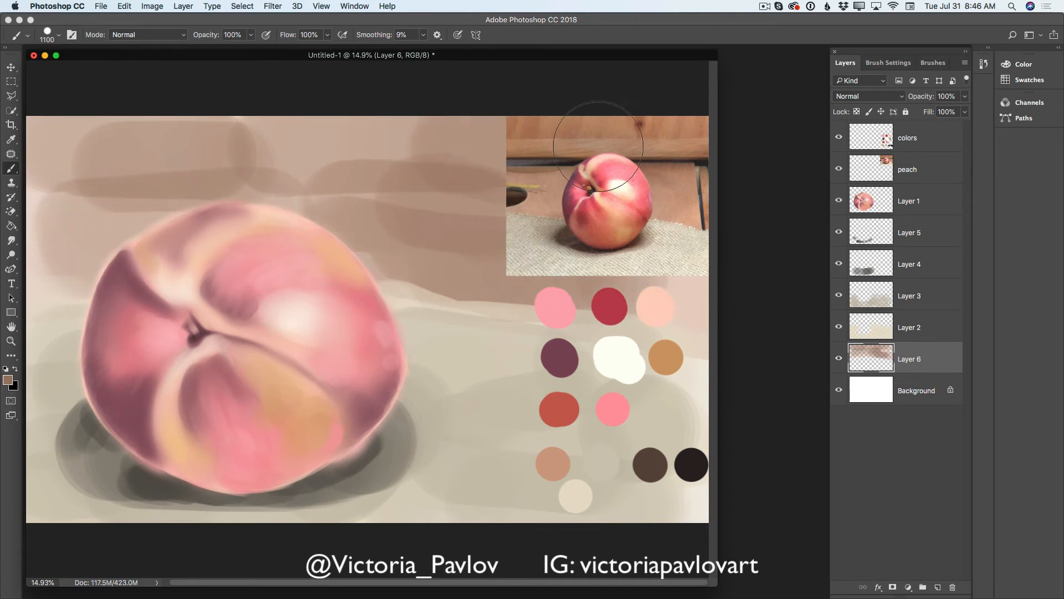
pyautogui.moveTo(421, 185)
pyautogui.mouseDown()
pyautogui.moveTo(368, 172)
pyautogui.moveTo(318, 175)
pyautogui.moveTo(78, 209)
pyautogui.moveTo(43, 225)
pyautogui.moveTo(167, 128)
pyautogui.moveTo(337, 135)
pyautogui.moveTo(24, 237)
pyautogui.mouseUp()
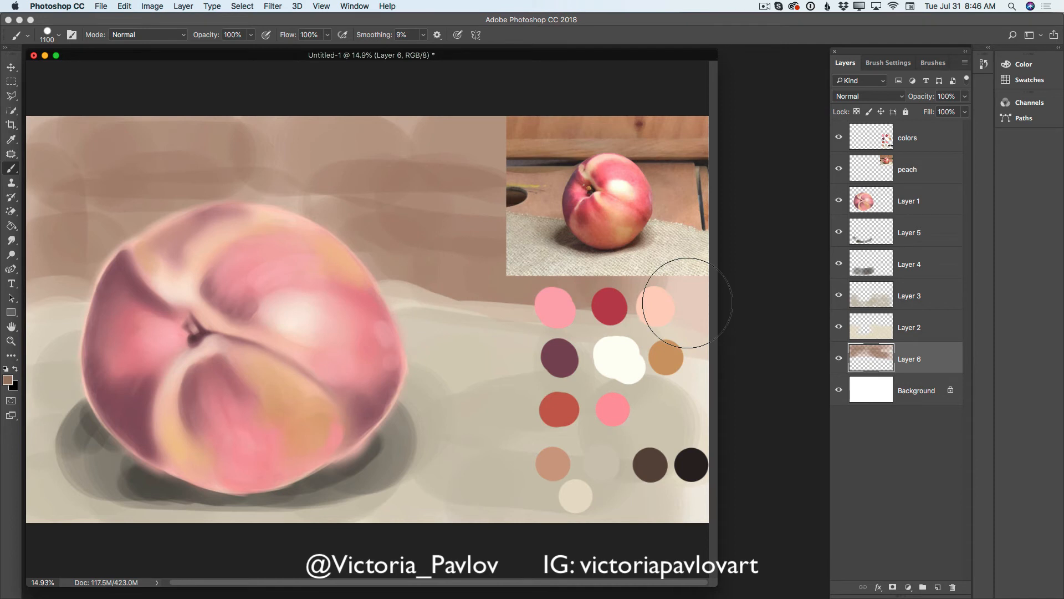
# - Hide the colors and peach reference layers and brush brown over the exposed backdrop area they covered
pyautogui.click(839, 138)
pyautogui.click(839, 169)
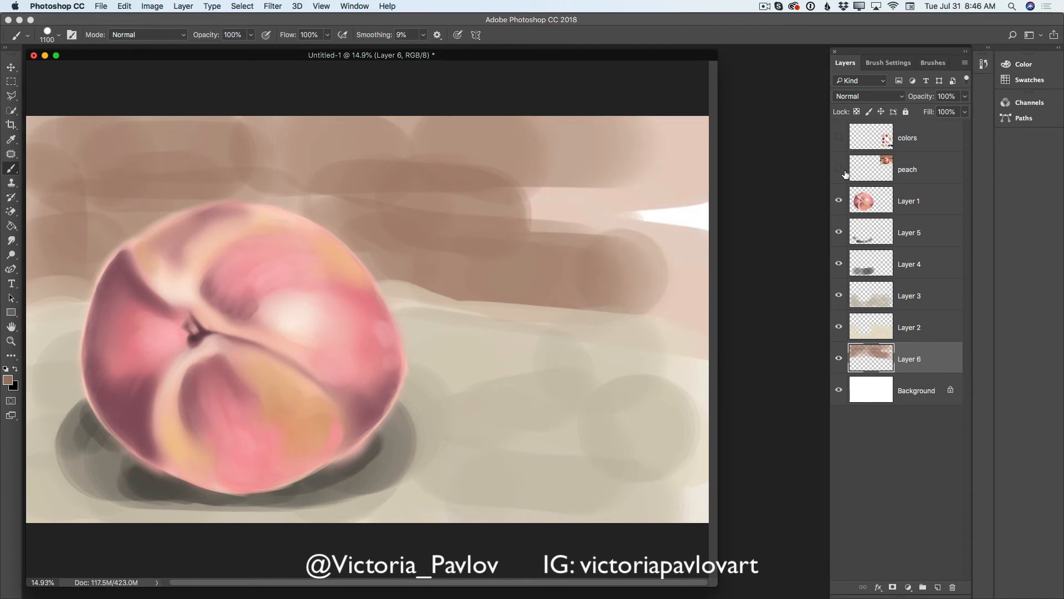
pyautogui.moveTo(582, 219)
pyautogui.mouseDown()
pyautogui.moveTo(621, 211)
pyautogui.moveTo(718, 220)
pyautogui.moveTo(494, 209)
pyautogui.mouseUp()
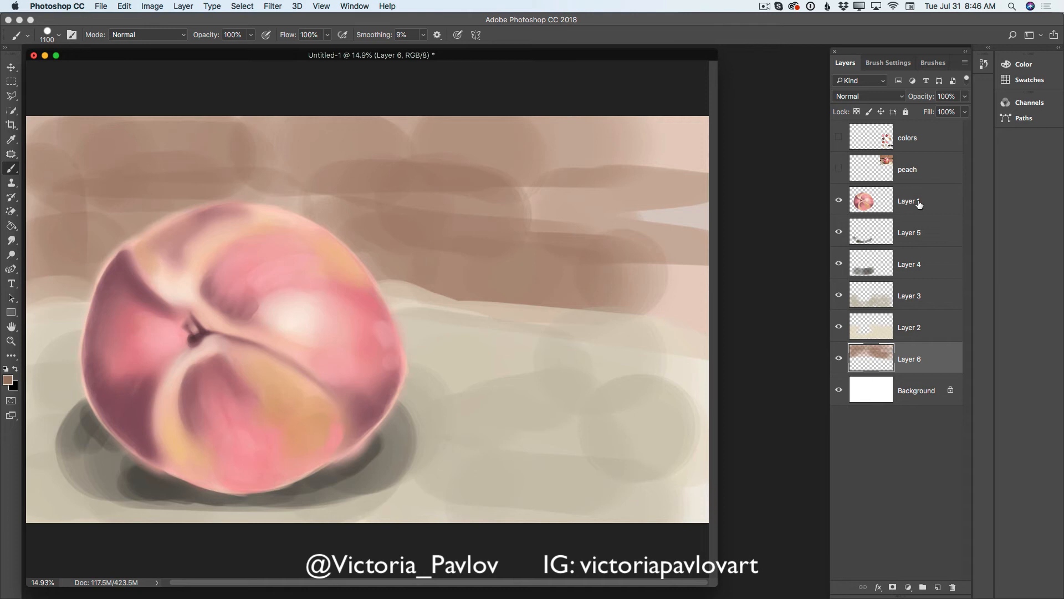
# - Hide the Background layer, merge the visible painting layers into one, and show Background again
pyautogui.click(839, 390)
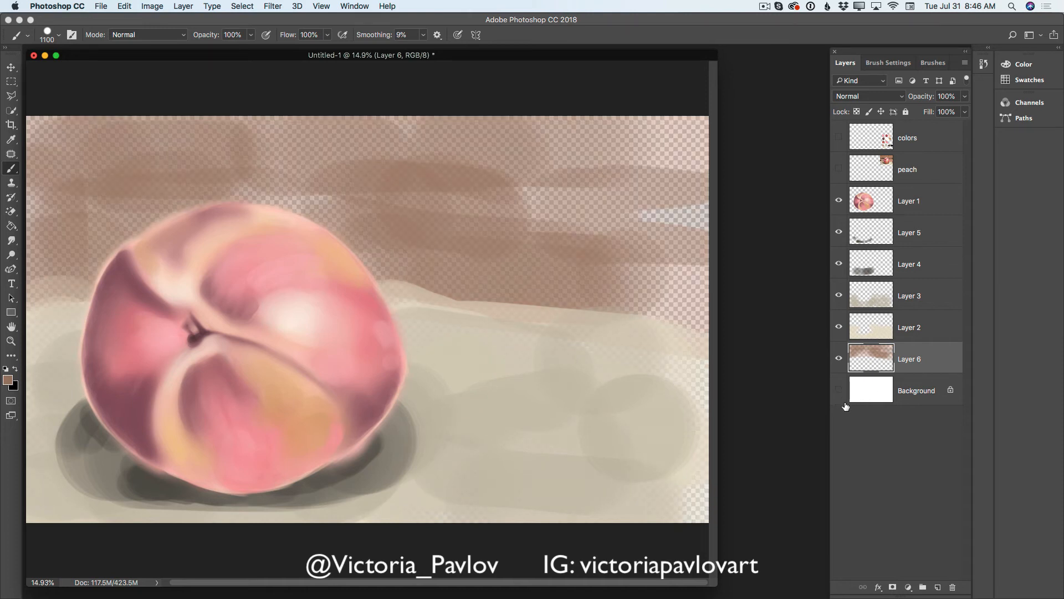
pyautogui.click(965, 65)
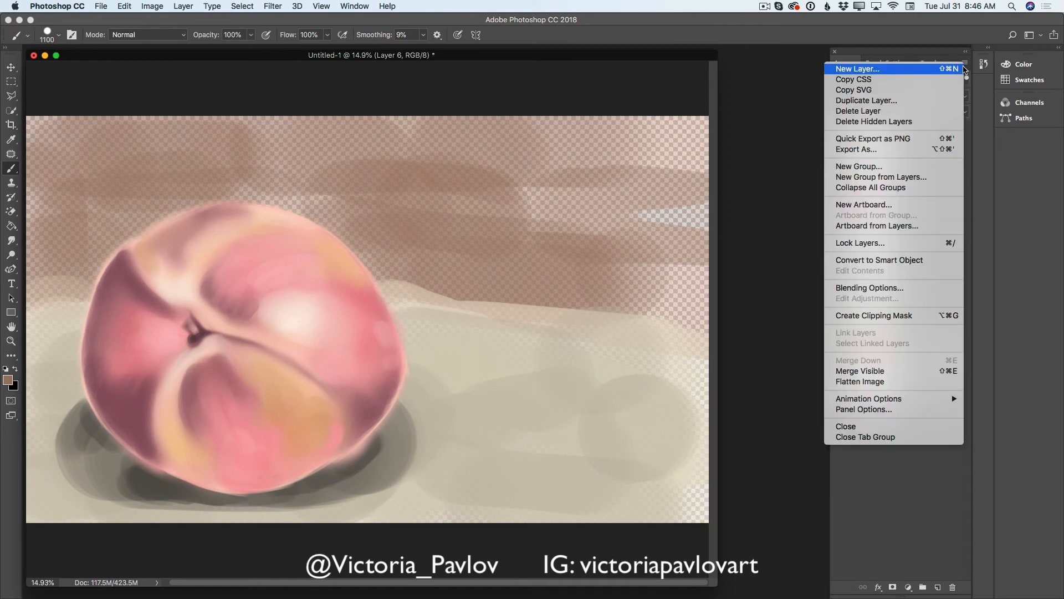
pyautogui.click(865, 373)
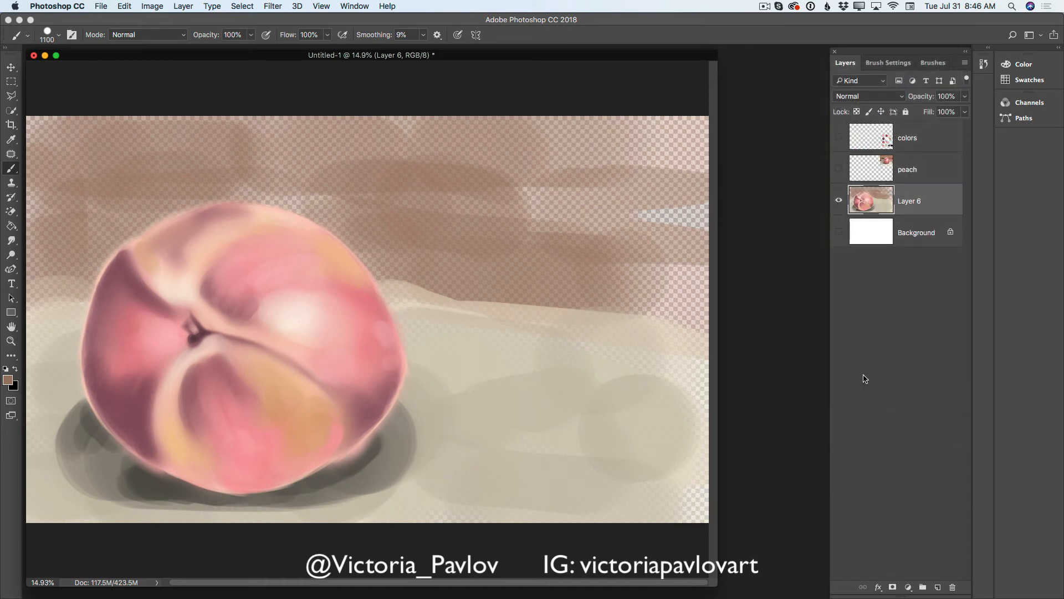
pyautogui.click(840, 232)
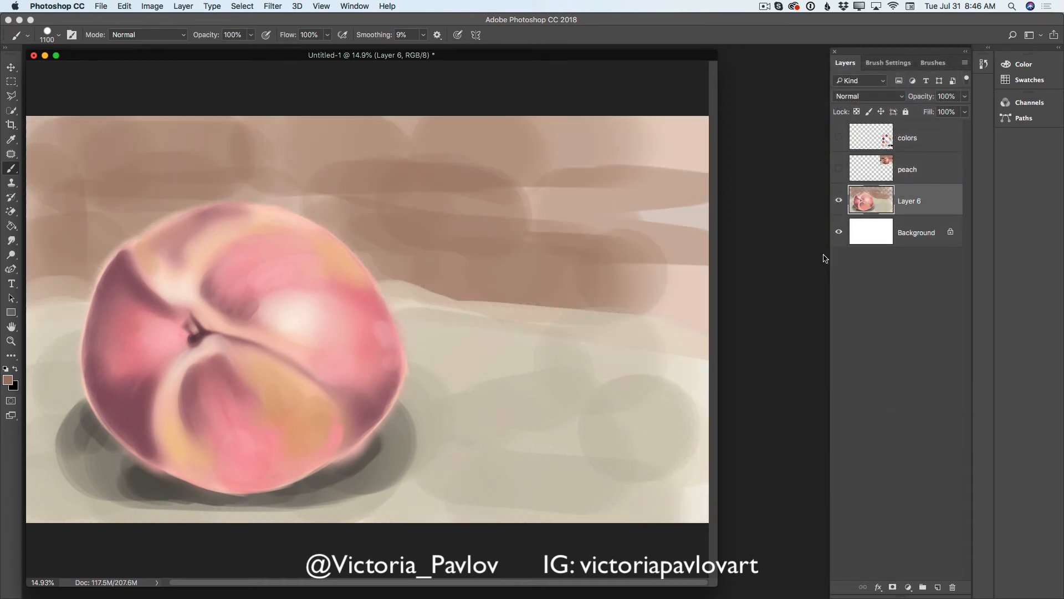
# - Toggle the visibility of Layer 6 and Background to check them, and merge Layer 6 down into Background
pyautogui.click(839, 201)
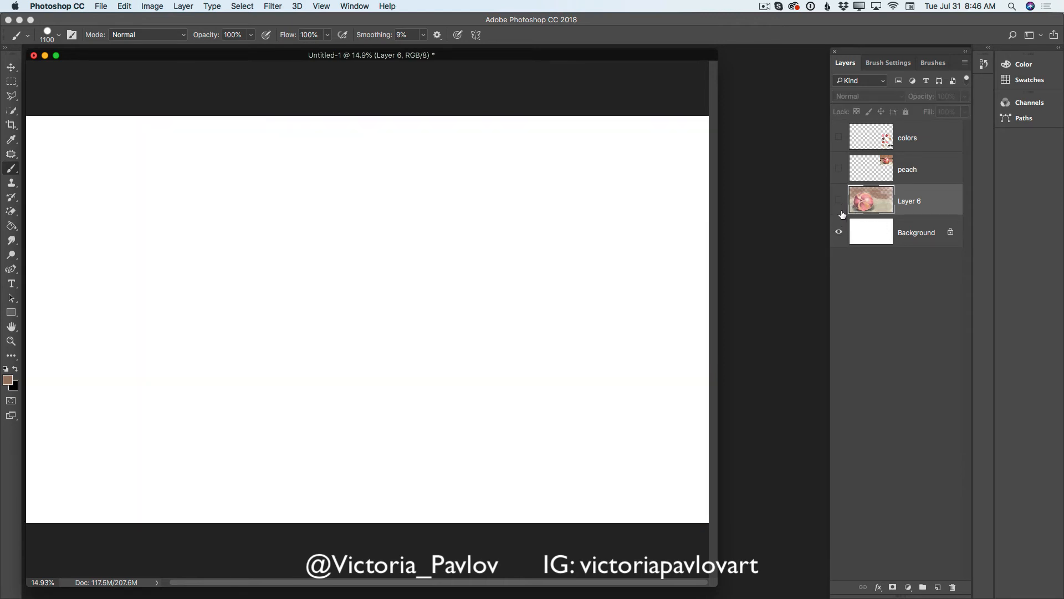
pyautogui.click(839, 204)
pyautogui.click(839, 233)
pyautogui.click(841, 234)
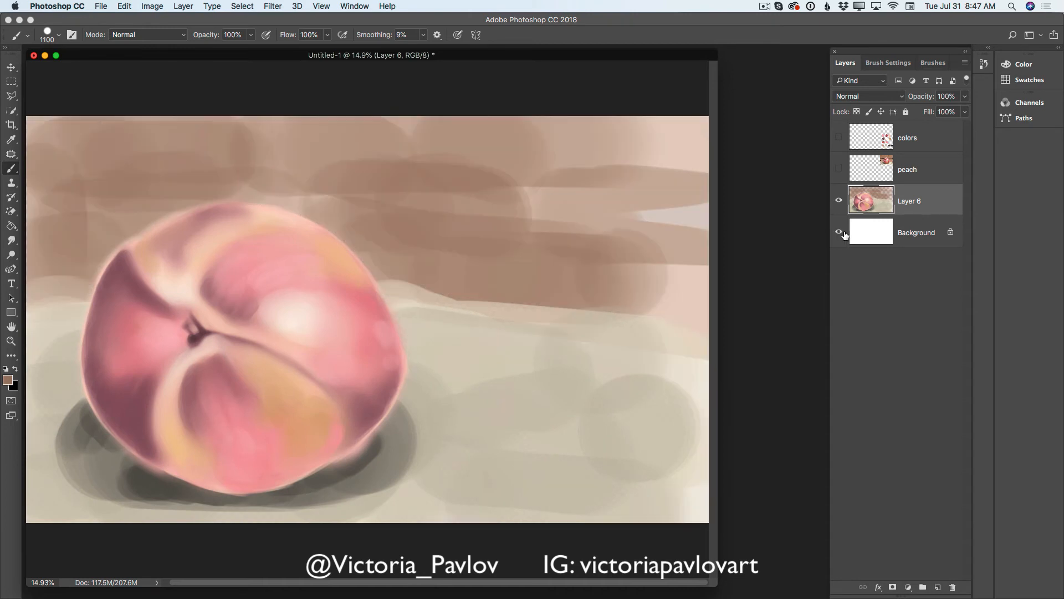
pyautogui.click(965, 63)
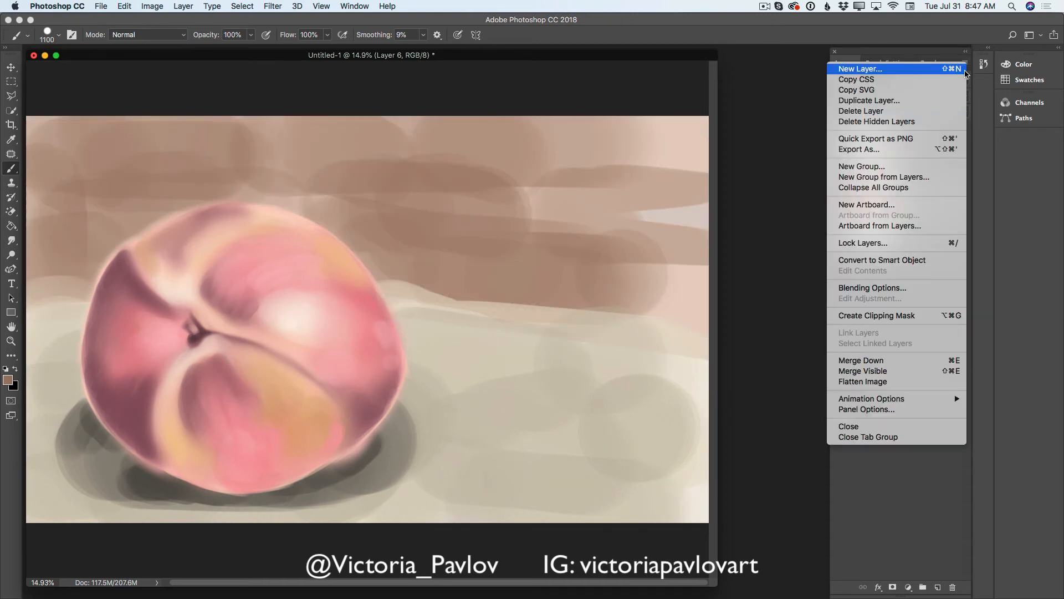
pyautogui.click(874, 361)
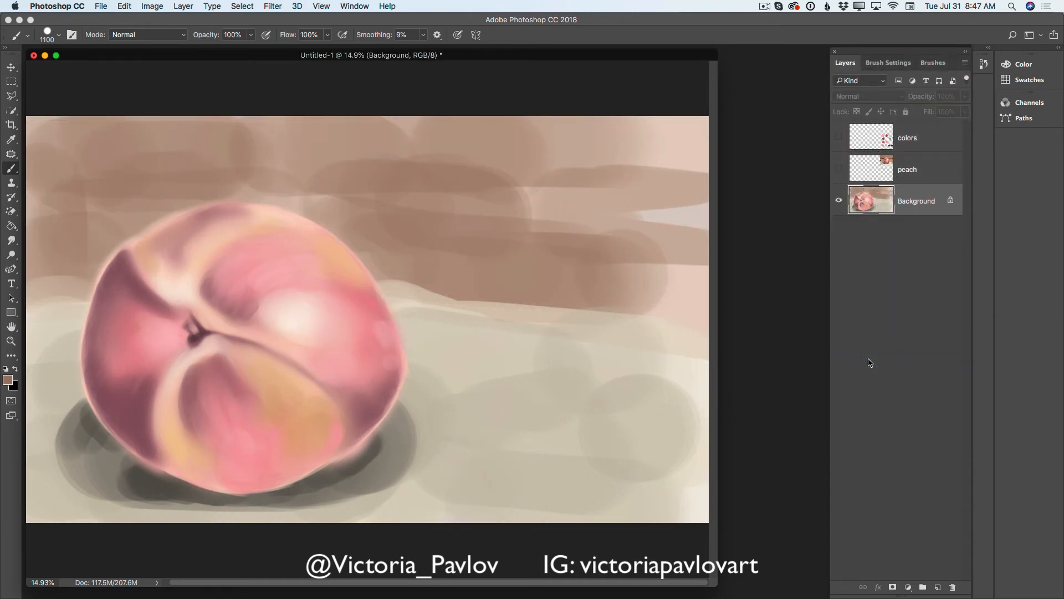
# - Blend the backdrop's brown strokes and its edge with the tabletop using the Mixer Brush at 400 px
pyautogui.rightClick(12, 169)
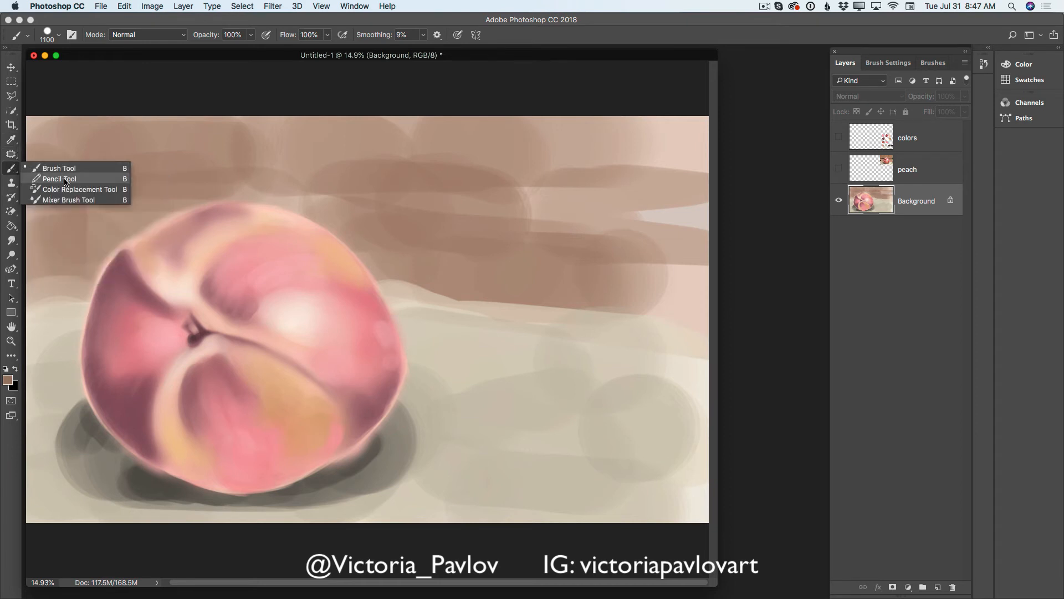
pyautogui.click(71, 200)
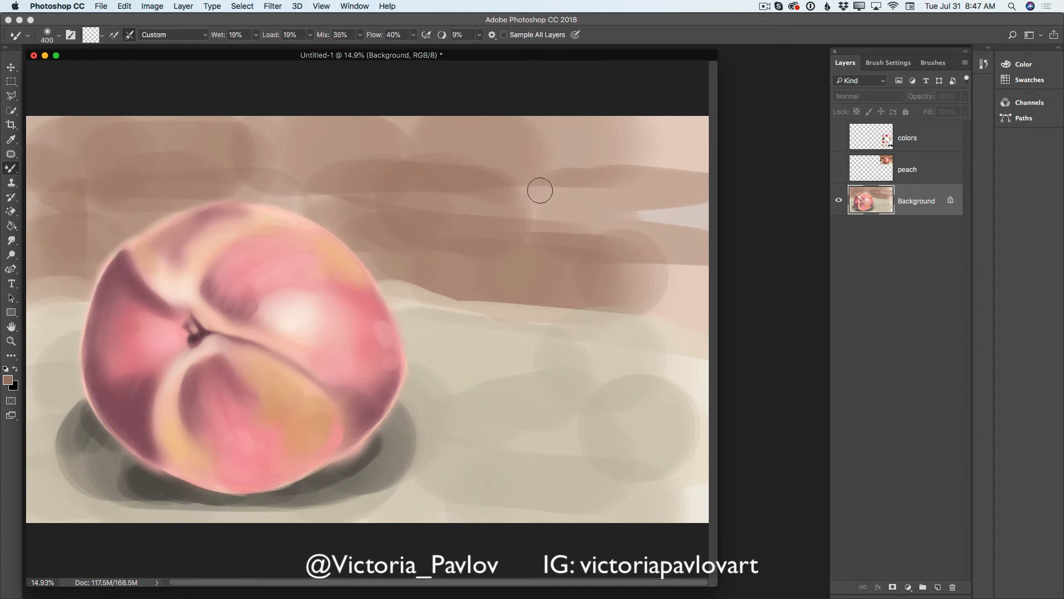
pyautogui.moveTo(651, 171)
pyautogui.mouseDown()
pyautogui.moveTo(698, 169)
pyautogui.moveTo(704, 153)
pyautogui.moveTo(663, 169)
pyautogui.moveTo(544, 173)
pyautogui.moveTo(663, 169)
pyautogui.moveTo(632, 156)
pyautogui.moveTo(670, 140)
pyautogui.moveTo(723, 143)
pyautogui.mouseUp()
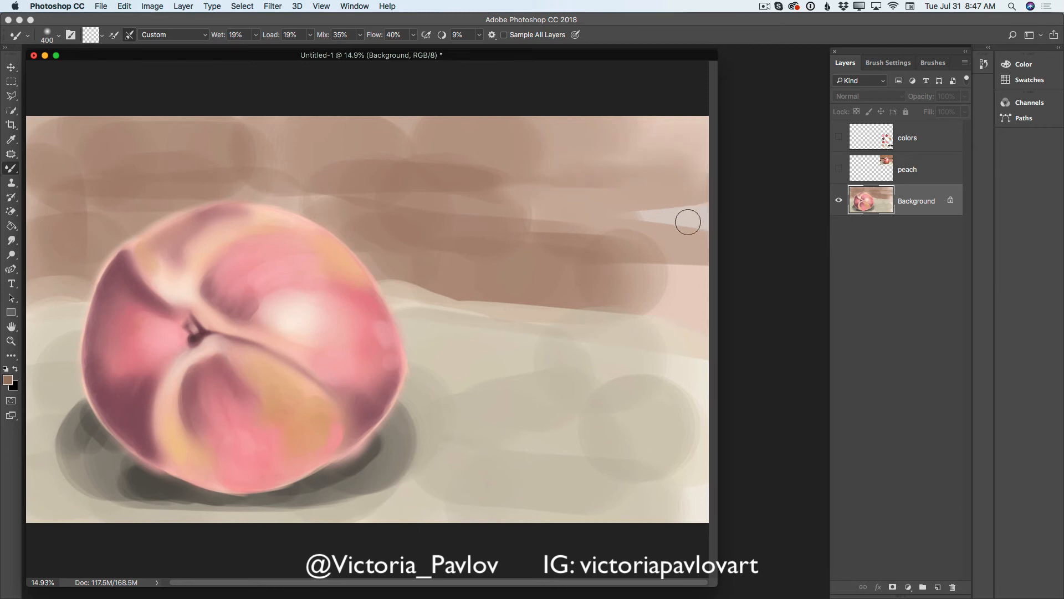
pyautogui.moveTo(687, 222)
pyautogui.mouseDown()
pyautogui.moveTo(649, 213)
pyautogui.moveTo(694, 213)
pyautogui.mouseUp()
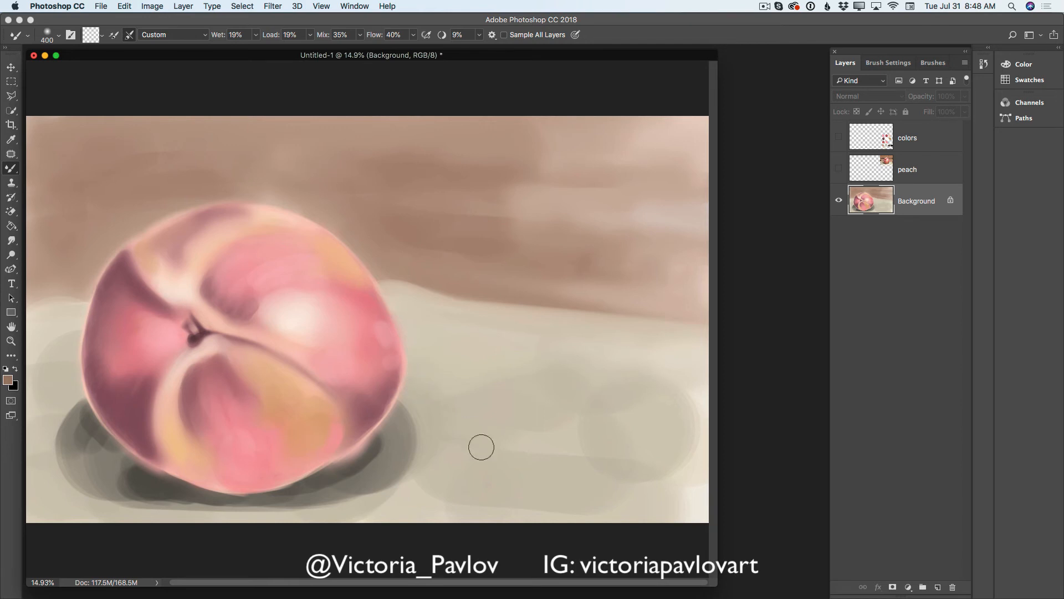
# - Blend the tabletop strokes and soften the cast shadow around the peach with the 400 px Mixer Brush
pyautogui.moveTo(634, 376)
pyautogui.mouseDown()
pyautogui.moveTo(680, 386)
pyautogui.moveTo(709, 464)
pyautogui.moveTo(521, 454)
pyautogui.moveTo(626, 476)
pyautogui.mouseUp()
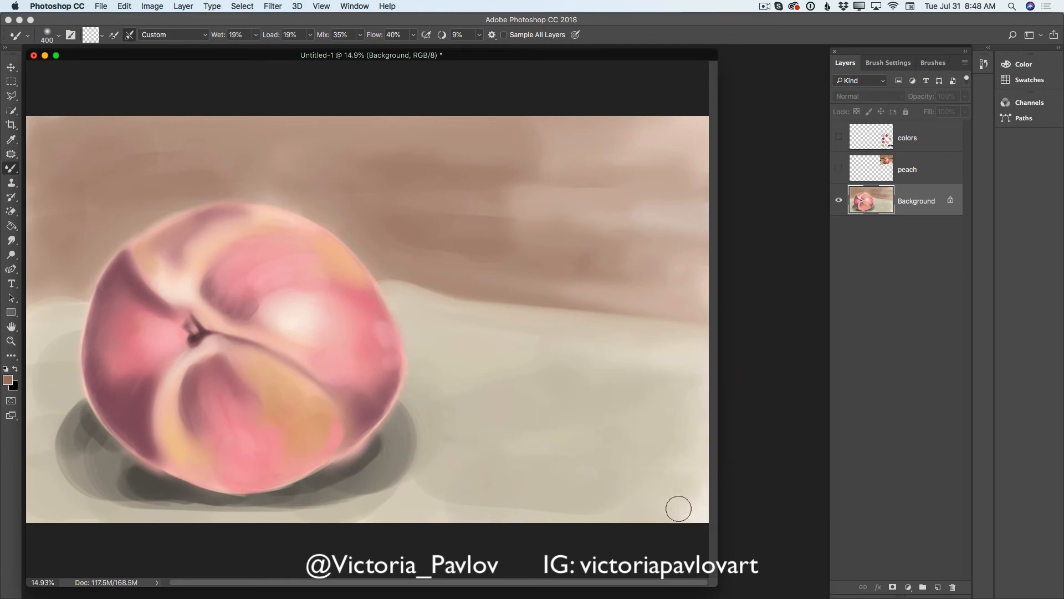
pyautogui.moveTo(418, 472)
pyautogui.mouseDown()
pyautogui.moveTo(410, 400)
pyautogui.moveTo(415, 458)
pyautogui.moveTo(424, 421)
pyautogui.moveTo(399, 482)
pyautogui.moveTo(349, 495)
pyautogui.moveTo(387, 495)
pyautogui.mouseUp()
pyautogui.moveTo(376, 455)
pyautogui.mouseDown()
pyautogui.moveTo(359, 469)
pyautogui.moveTo(388, 432)
pyautogui.moveTo(352, 482)
pyautogui.moveTo(230, 508)
pyautogui.moveTo(270, 507)
pyautogui.moveTo(153, 507)
pyautogui.moveTo(316, 503)
pyautogui.moveTo(93, 497)
pyautogui.moveTo(128, 485)
pyautogui.moveTo(125, 474)
pyautogui.moveTo(83, 446)
pyautogui.moveTo(81, 421)
pyautogui.moveTo(110, 452)
pyautogui.moveTo(75, 401)
pyautogui.moveTo(54, 424)
pyautogui.mouseUp()
pyautogui.moveTo(61, 343)
pyautogui.mouseDown()
pyautogui.moveTo(49, 305)
pyautogui.moveTo(58, 411)
pyautogui.moveTo(35, 372)
pyautogui.moveTo(31, 441)
pyautogui.moveTo(67, 486)
pyautogui.moveTo(35, 478)
pyautogui.moveTo(69, 431)
pyautogui.moveTo(53, 424)
pyautogui.moveTo(59, 413)
pyautogui.moveTo(32, 422)
pyautogui.moveTo(64, 404)
pyautogui.moveTo(40, 424)
pyautogui.moveTo(72, 486)
pyautogui.moveTo(67, 459)
pyautogui.moveTo(87, 484)
pyautogui.moveTo(125, 467)
pyautogui.moveTo(90, 431)
pyautogui.moveTo(128, 468)
pyautogui.moveTo(81, 420)
pyautogui.moveTo(166, 480)
pyautogui.moveTo(123, 490)
pyautogui.moveTo(95, 468)
pyautogui.moveTo(75, 476)
pyautogui.moveTo(182, 504)
pyautogui.moveTo(106, 497)
pyautogui.moveTo(156, 502)
pyautogui.moveTo(108, 494)
pyautogui.moveTo(106, 476)
pyautogui.moveTo(66, 459)
pyautogui.moveTo(103, 492)
pyautogui.moveTo(73, 491)
pyautogui.moveTo(165, 506)
pyautogui.moveTo(127, 468)
pyautogui.moveTo(172, 480)
pyautogui.moveTo(192, 501)
pyautogui.moveTo(143, 506)
pyautogui.mouseUp()
pyautogui.moveTo(292, 514)
pyautogui.mouseDown()
pyautogui.moveTo(389, 491)
pyautogui.moveTo(362, 476)
pyautogui.mouseUp()
pyautogui.moveTo(449, 354); pyautogui.dragTo(404, 436)
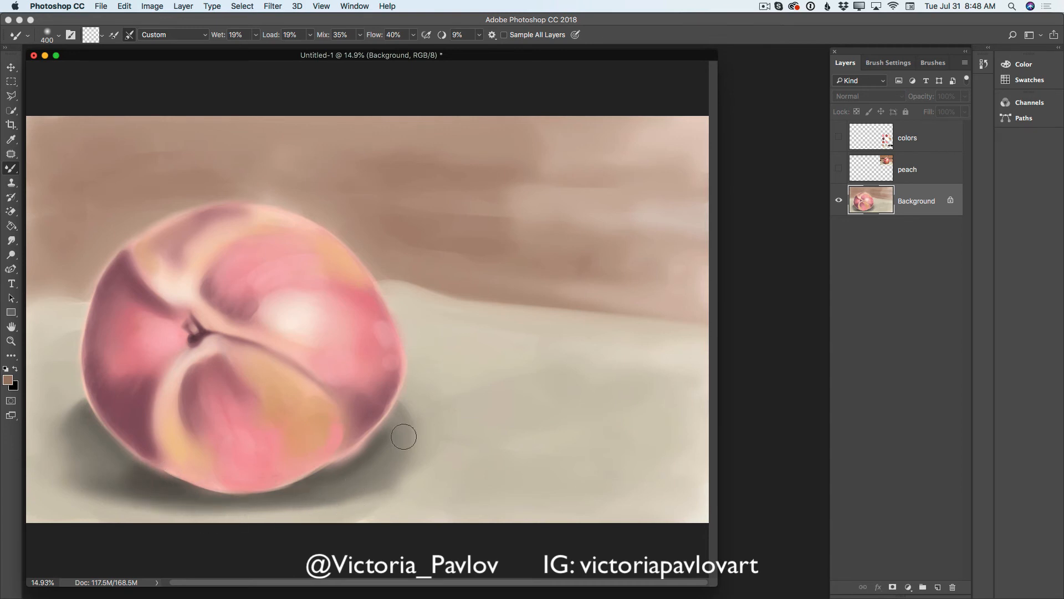
# - Reduce the Mixer Brush to 100 px for fine blending along the peach's lower edge
pyautogui.press('[')
pyautogui.press('[')
pyautogui.press('[')
pyautogui.press('[')
pyautogui.press('[')
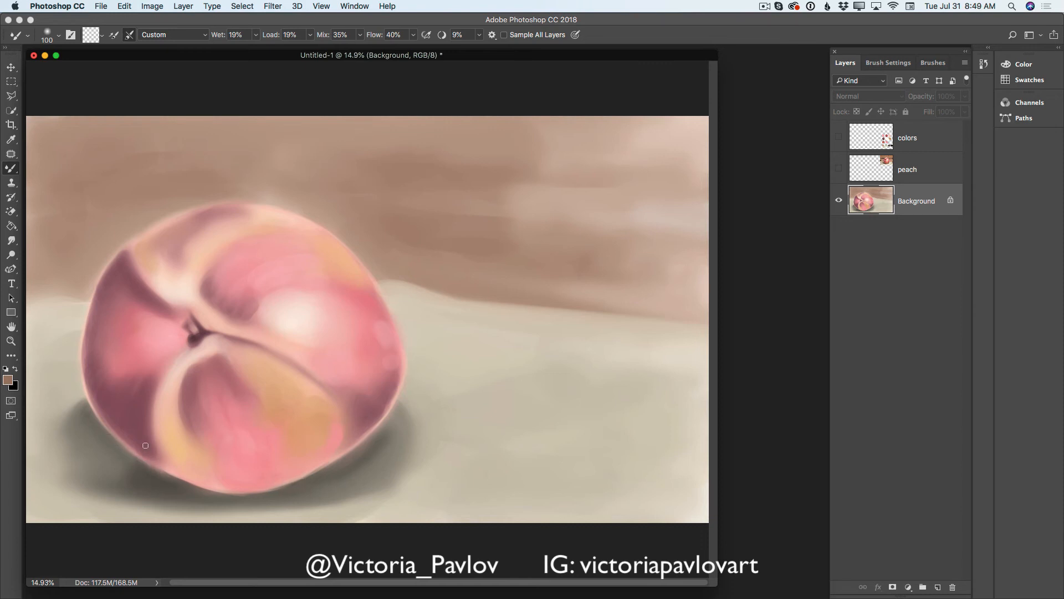
# - Sample the shadow color just below the peach and switch to the regular Brush at 70 px
pyautogui.click(14, 139)
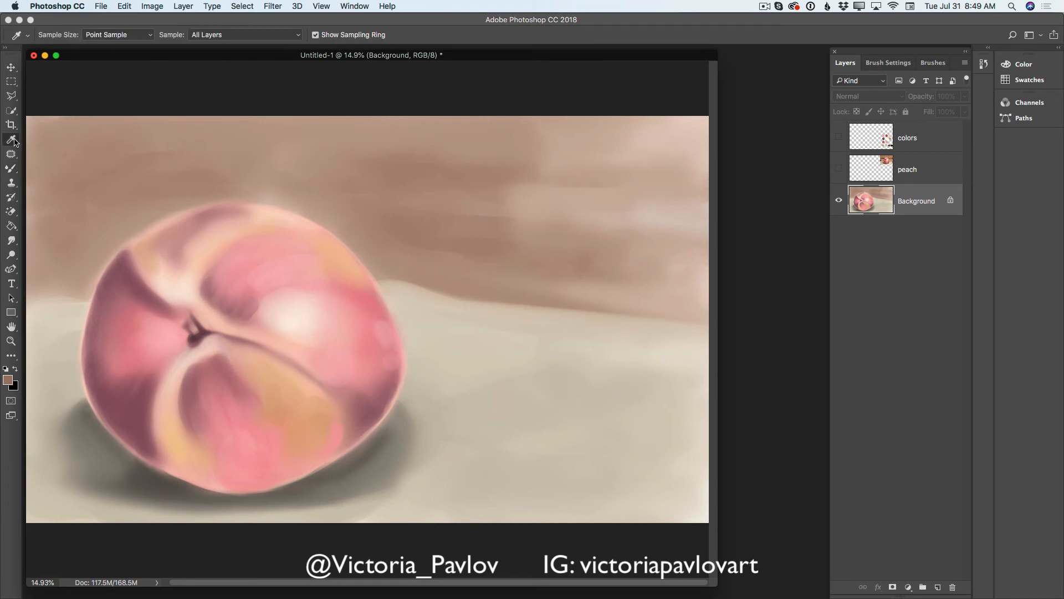
pyautogui.click(343, 466)
pyautogui.click(11, 169)
pyautogui.click(58, 169)
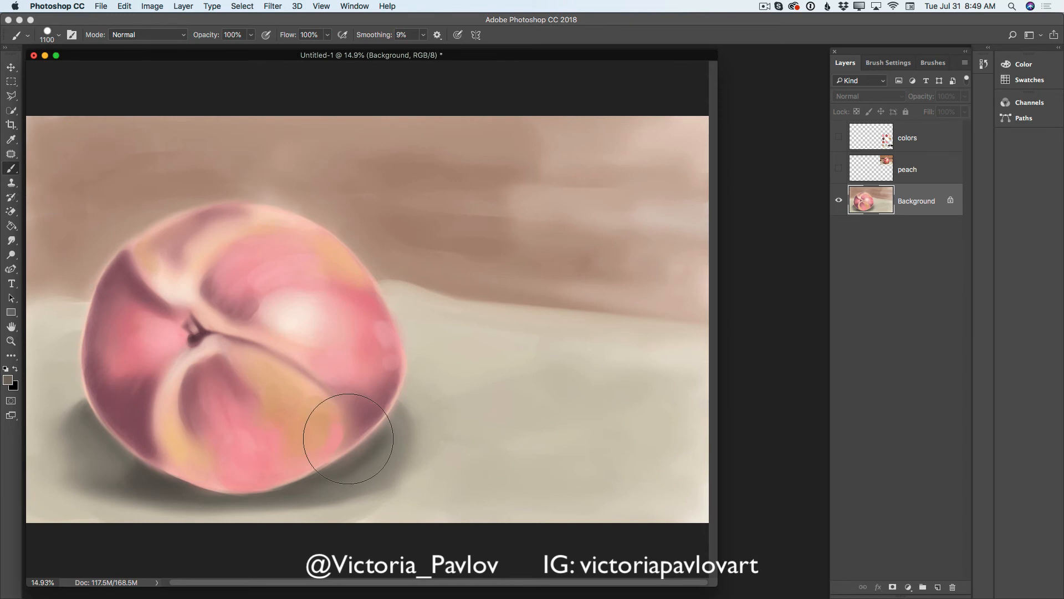
pyautogui.press('[')
pyautogui.press('[')
pyautogui.press('[')
pyautogui.press('[')
pyautogui.press('[')
pyautogui.press('[')
pyautogui.press('[')
pyautogui.press('[')
pyautogui.press('[')
pyautogui.press('[')
# - Resample the shadow color beneath the peach and darken it to a deep gray-brown foreground color
pyautogui.click(12, 381)
pyautogui.click(381, 376)
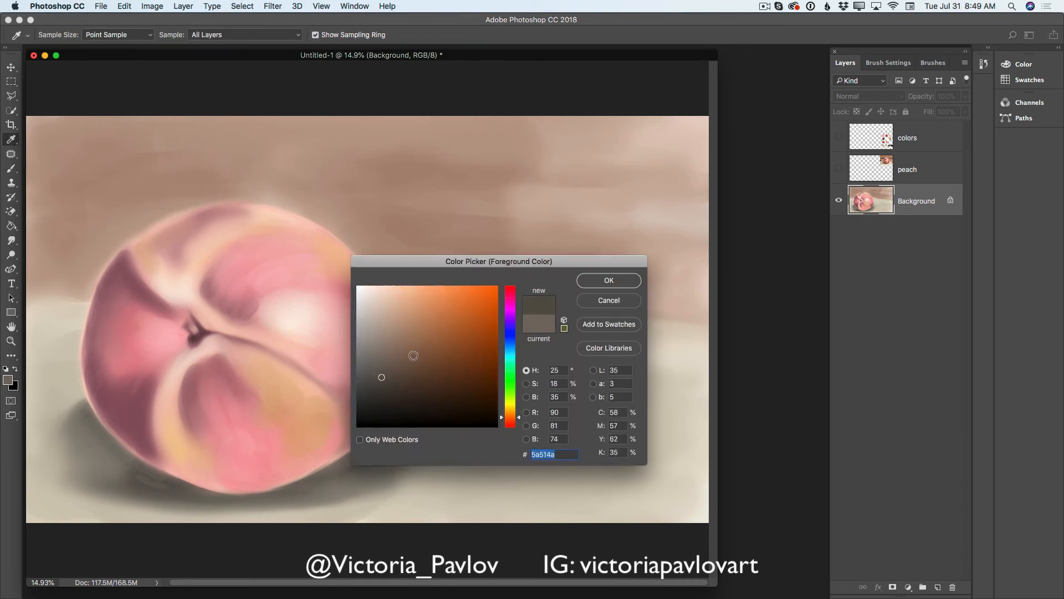
pyautogui.click(182, 489)
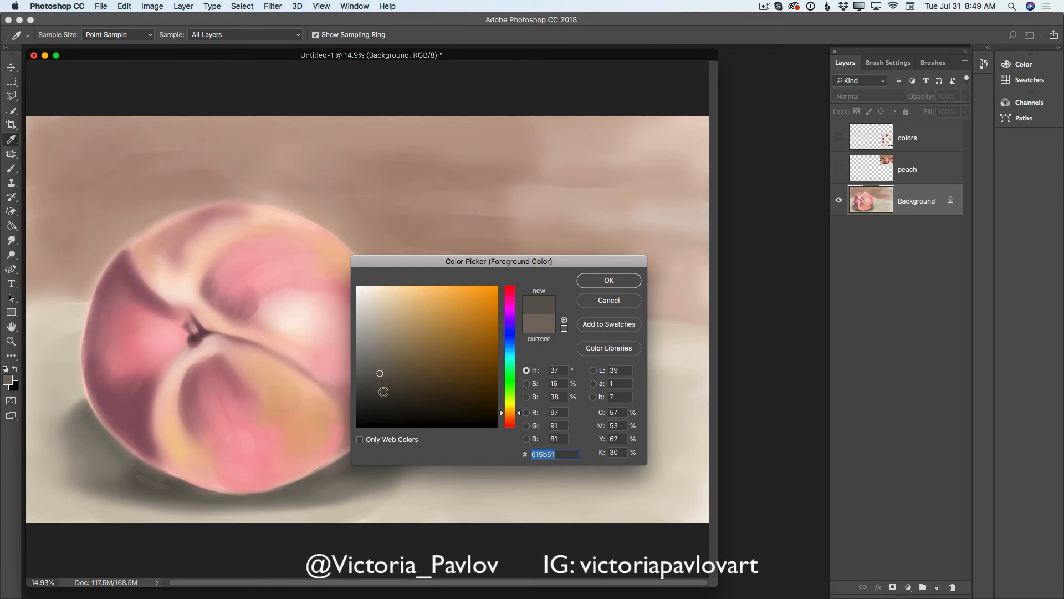
pyautogui.click(383, 393)
pyautogui.click(595, 281)
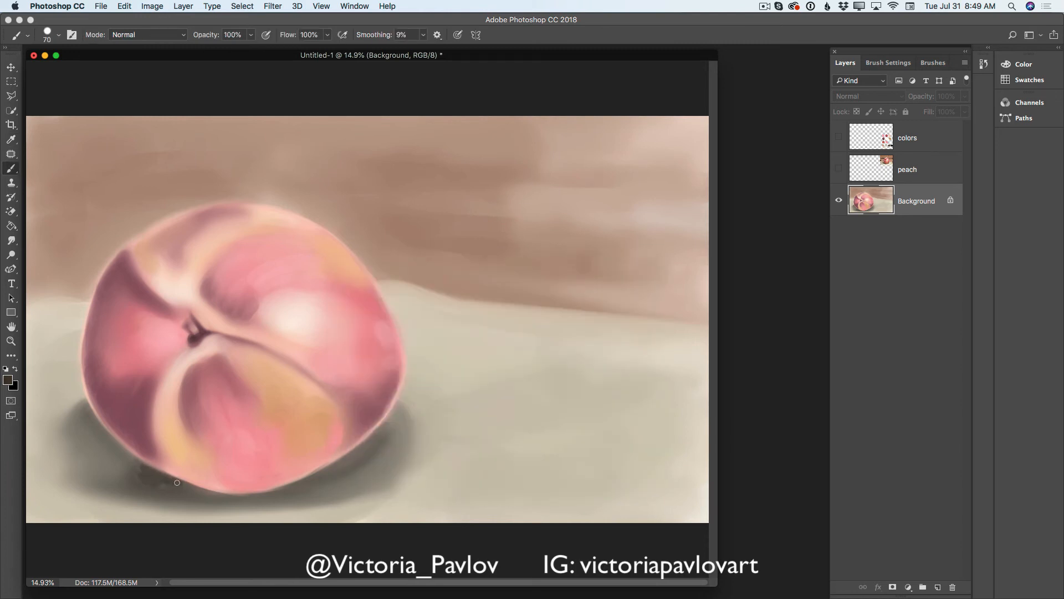
# - Paint a thin dark contact shadow along the peach's bottom edge at 70 px, undoing and redoing the middle stroke
pyautogui.moveTo(318, 475); pyautogui.dragTo(350, 458)
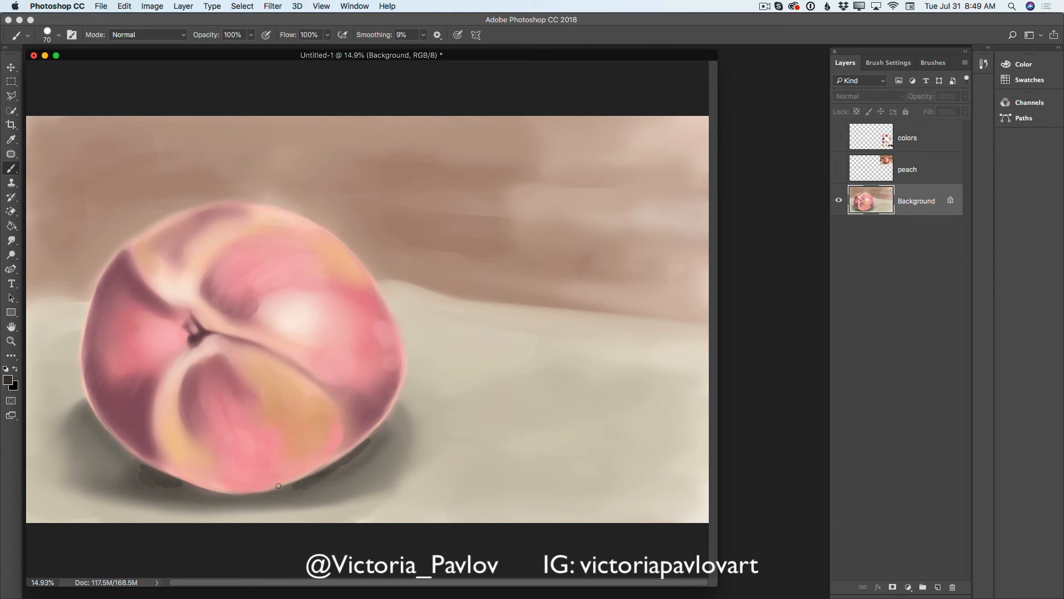
pyautogui.moveTo(278, 486); pyautogui.dragTo(292, 487)
pyautogui.moveTo(201, 490)
pyautogui.mouseDown()
pyautogui.moveTo(243, 492)
pyautogui.moveTo(193, 485)
pyautogui.mouseUp()
pyautogui.click(124, 6)
pyautogui.click(145, 40)
pyautogui.moveTo(210, 493)
pyautogui.mouseDown()
pyautogui.moveTo(249, 497)
pyautogui.moveTo(194, 489)
pyautogui.moveTo(290, 492)
pyautogui.moveTo(263, 495)
pyautogui.moveTo(305, 484)
pyautogui.mouseUp()
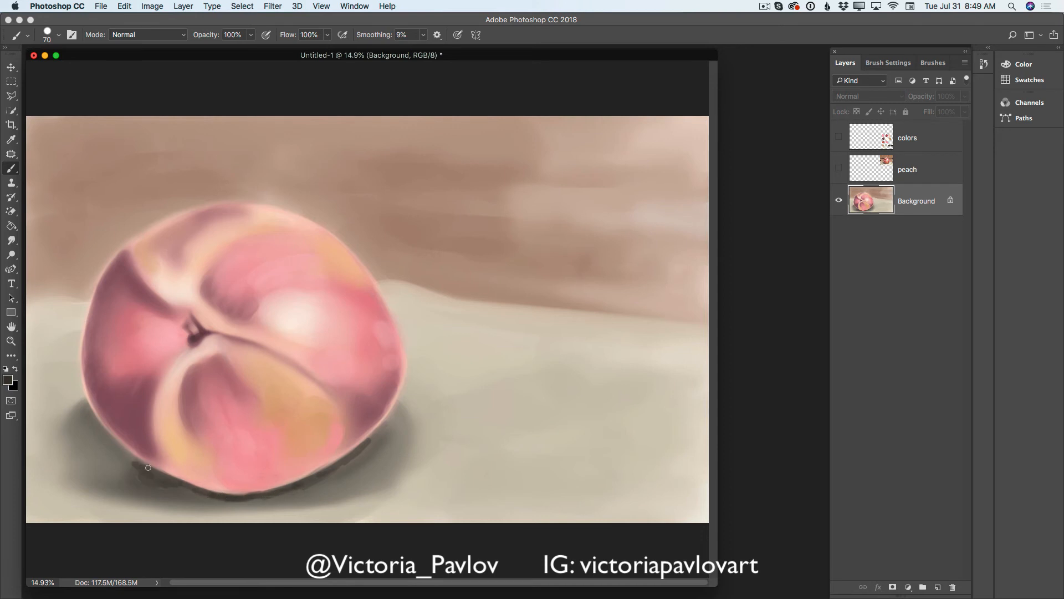
pyautogui.moveTo(141, 476); pyautogui.dragTo(178, 488)
pyautogui.moveTo(377, 434); pyautogui.dragTo(334, 474)
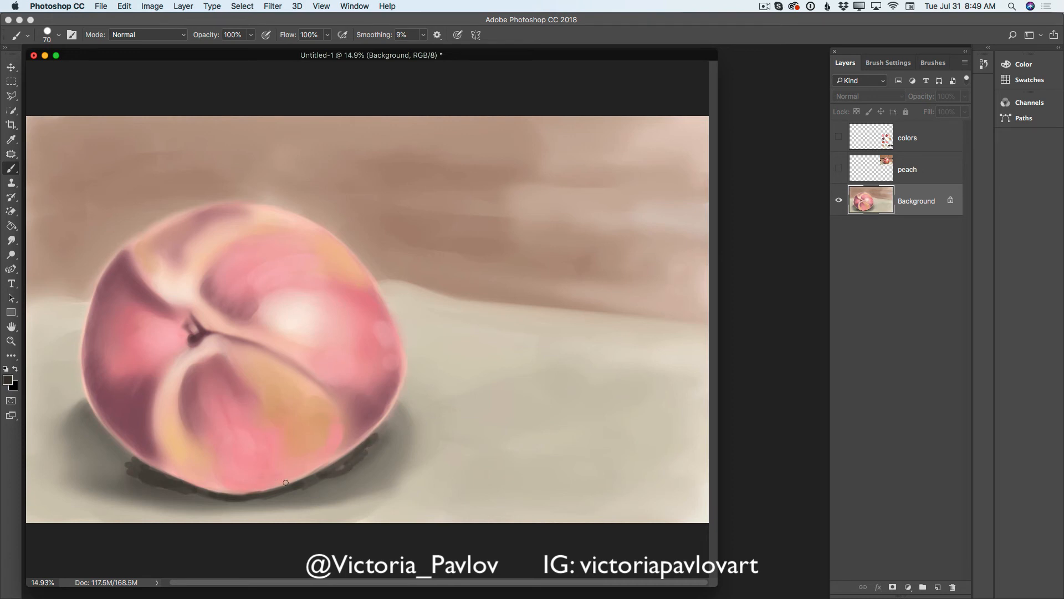
# - Blend the dark contact shadow into the cast shadow with the Mixer Brush at 175 px
pyautogui.click(12, 169)
pyautogui.click(46, 202)
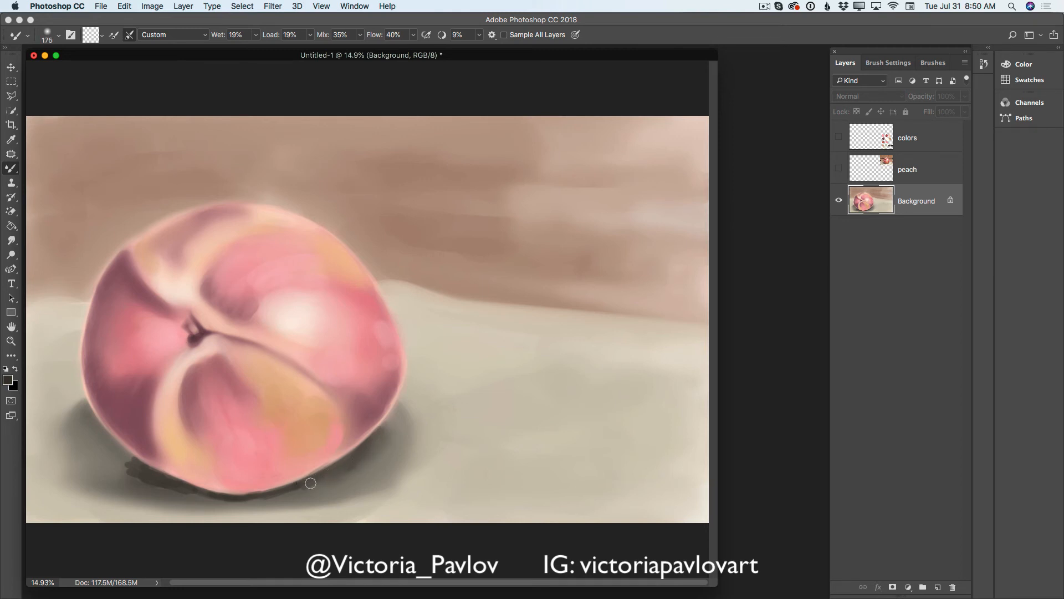
pyautogui.moveTo(310, 493); pyautogui.dragTo(344, 470)
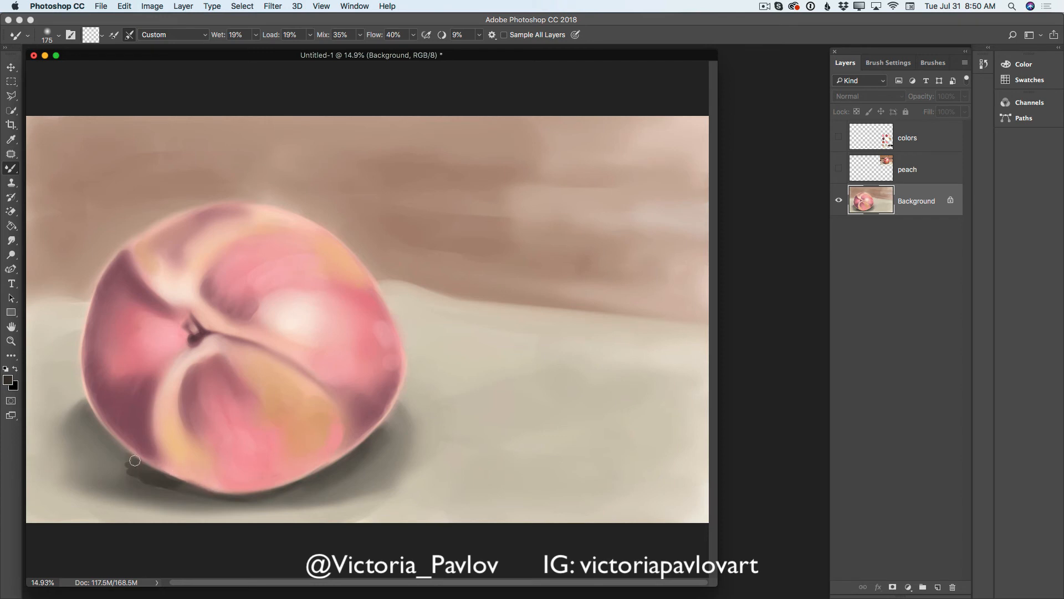
pyautogui.moveTo(124, 458)
pyautogui.mouseDown()
pyautogui.moveTo(161, 485)
pyautogui.moveTo(113, 448)
pyautogui.moveTo(125, 478)
pyautogui.moveTo(161, 488)
pyautogui.mouseUp()
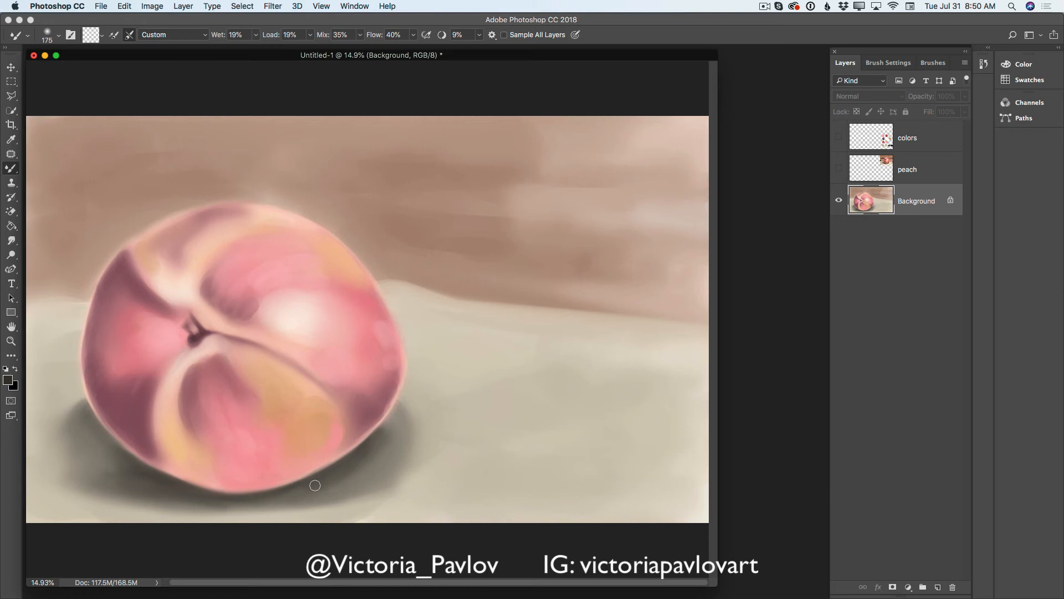
# - Smooth the dark contact shadow along the peach's lower edge with the Mixer Brush, finishing at 100 px
pyautogui.press(']')
pyautogui.press(']')
pyautogui.press(']')
pyautogui.press('[')
pyautogui.press('[')
pyautogui.press('[')
pyautogui.press('[')
pyautogui.press('[')
pyautogui.press('[')
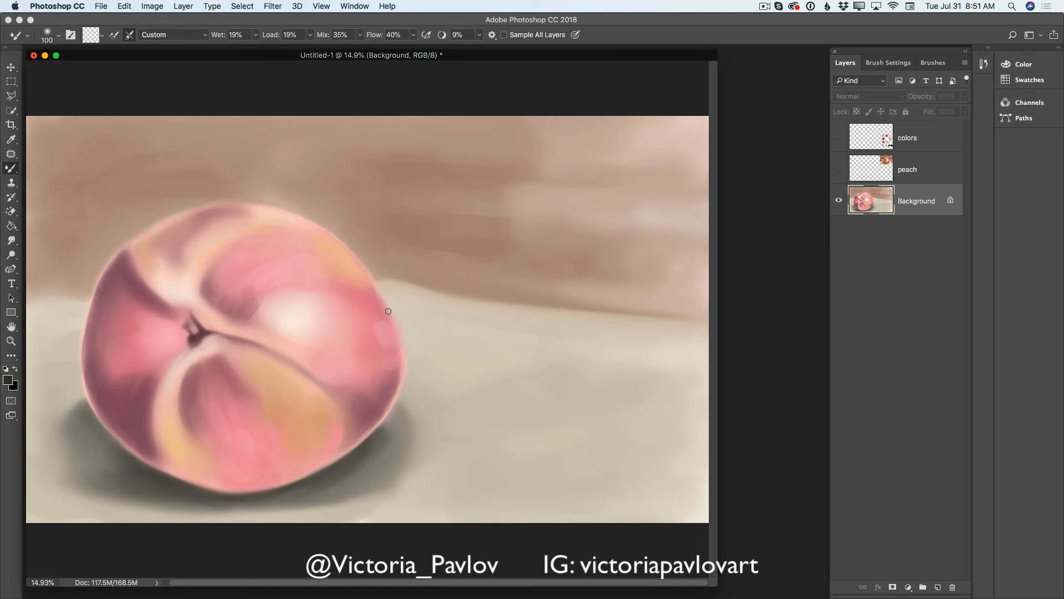
# - With the peach reference shown and a new layer above Background, sample the peach's top edge and lighten it to a paler cream foreground color
pyautogui.click(838, 169)
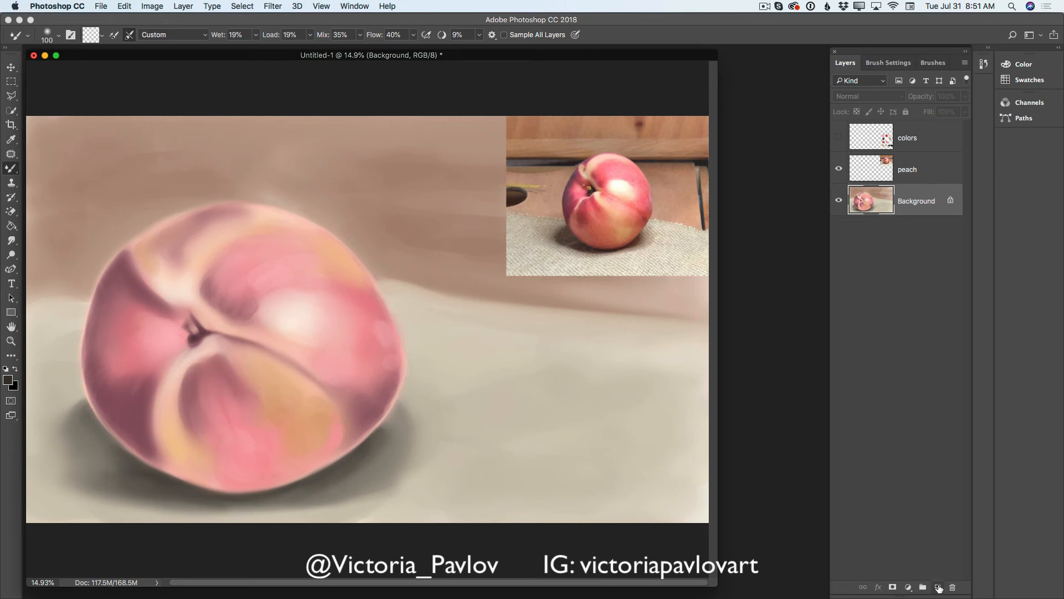
pyautogui.click(938, 587)
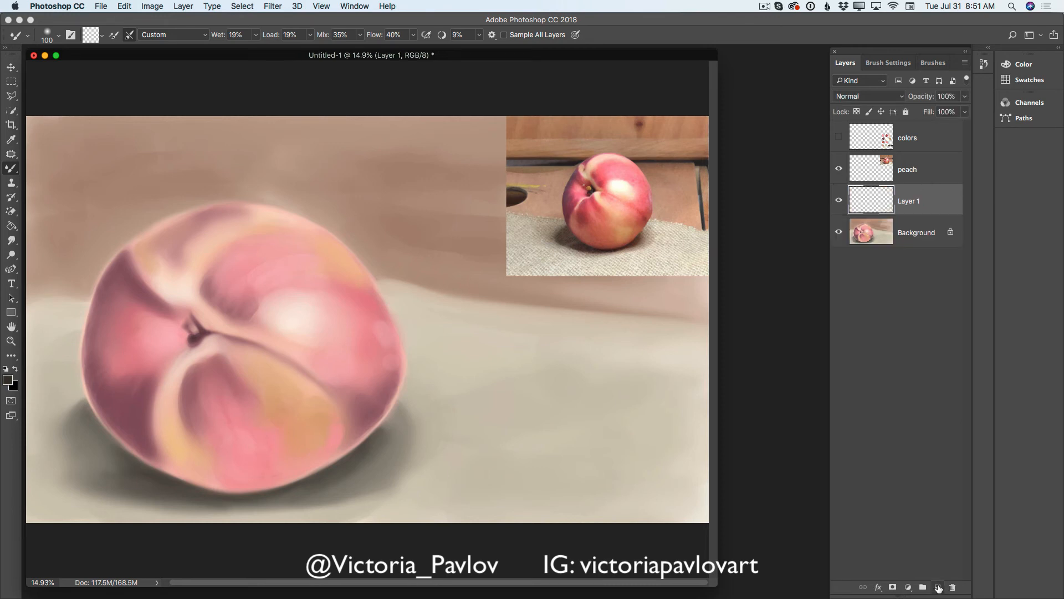
pyautogui.click(15, 139)
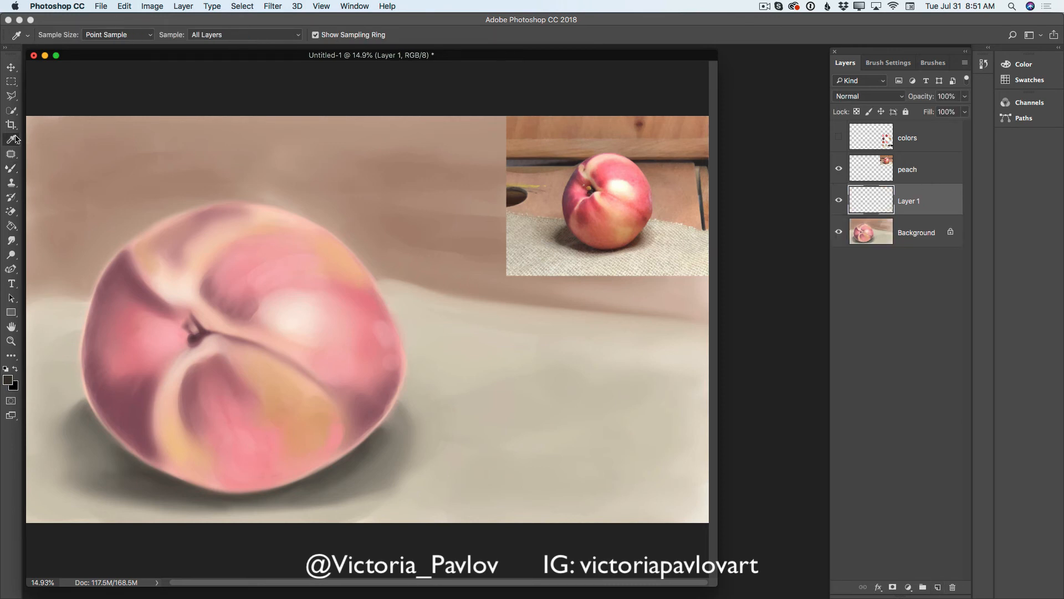
pyautogui.click(273, 213)
pyautogui.click(8, 380)
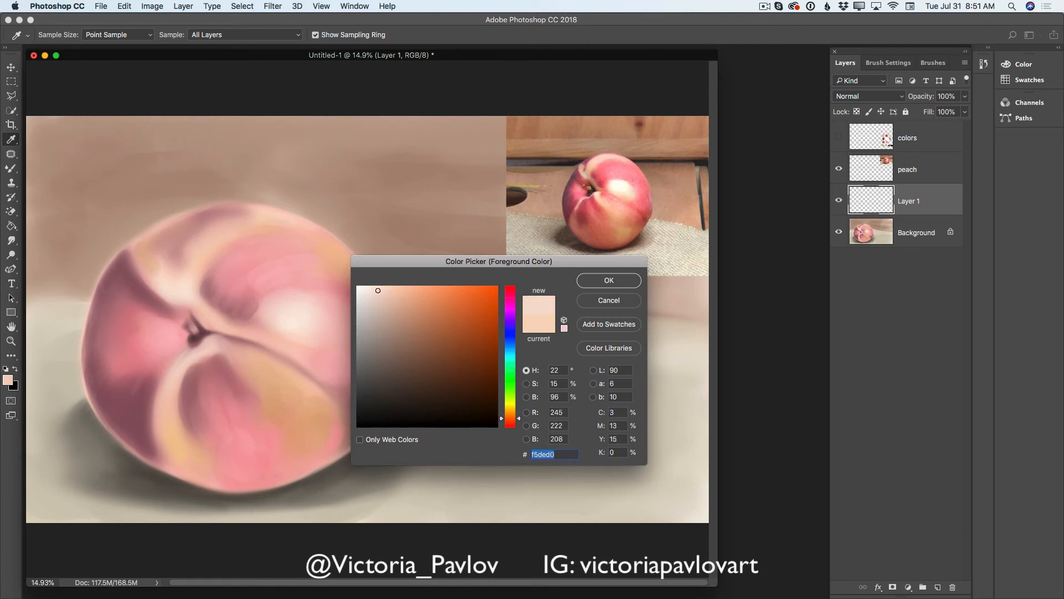
pyautogui.moveTo(378, 290); pyautogui.dragTo(367, 289)
pyautogui.click(604, 279)
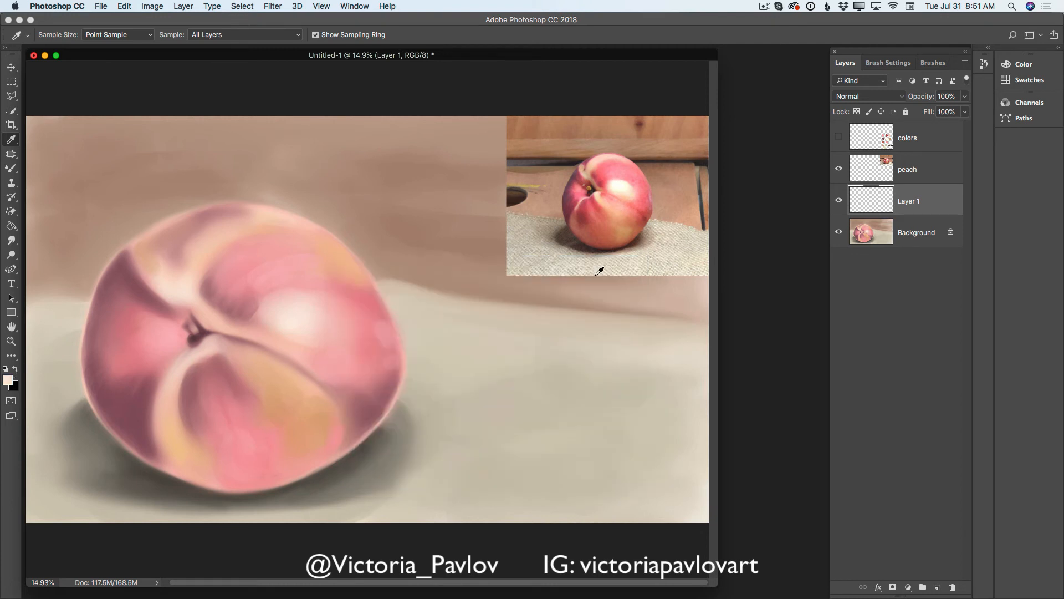
# - Paint pale highlights on the peach's top edge and upper-left crease with the 70 px Brush, and merge the layer into Background
pyautogui.moveTo(11, 168); pyautogui.dragTo(42, 172)
pyautogui.click(45, 168)
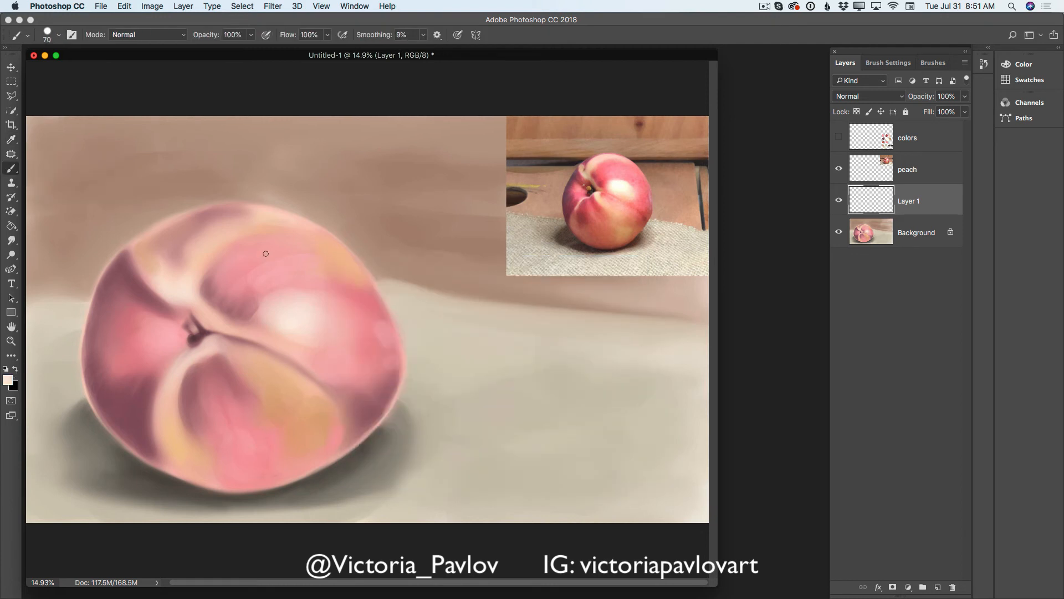
pyautogui.moveTo(284, 218); pyautogui.dragTo(300, 220)
pyautogui.moveTo(303, 220); pyautogui.dragTo(278, 219)
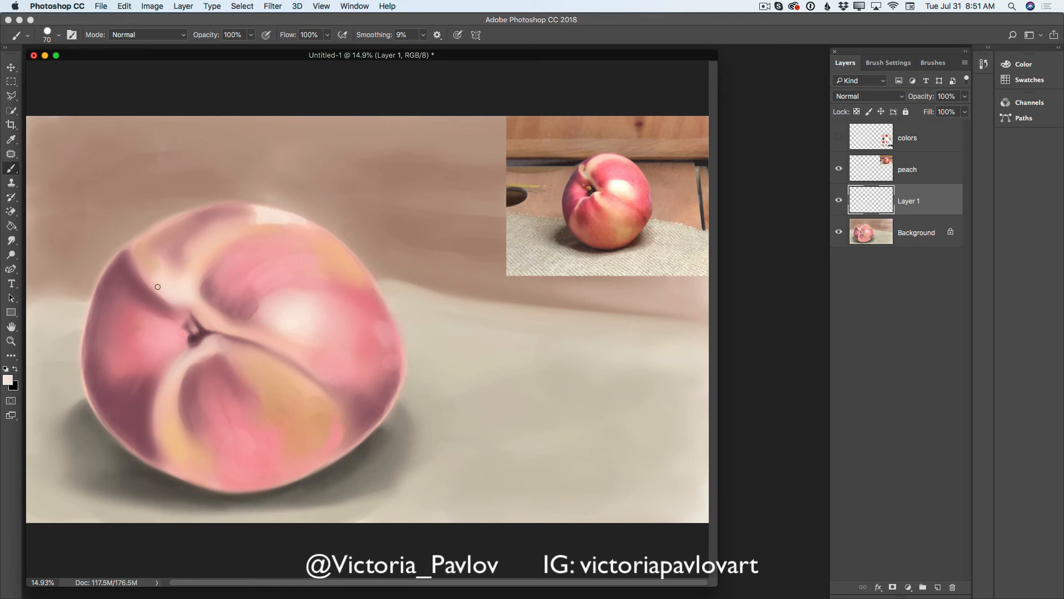
pyautogui.moveTo(158, 287)
pyautogui.mouseDown()
pyautogui.moveTo(138, 254)
pyautogui.moveTo(149, 247)
pyautogui.moveTo(141, 260)
pyautogui.moveTo(147, 251)
pyautogui.moveTo(160, 288)
pyautogui.mouseUp()
pyautogui.click(958, 64)
pyautogui.click(886, 358)
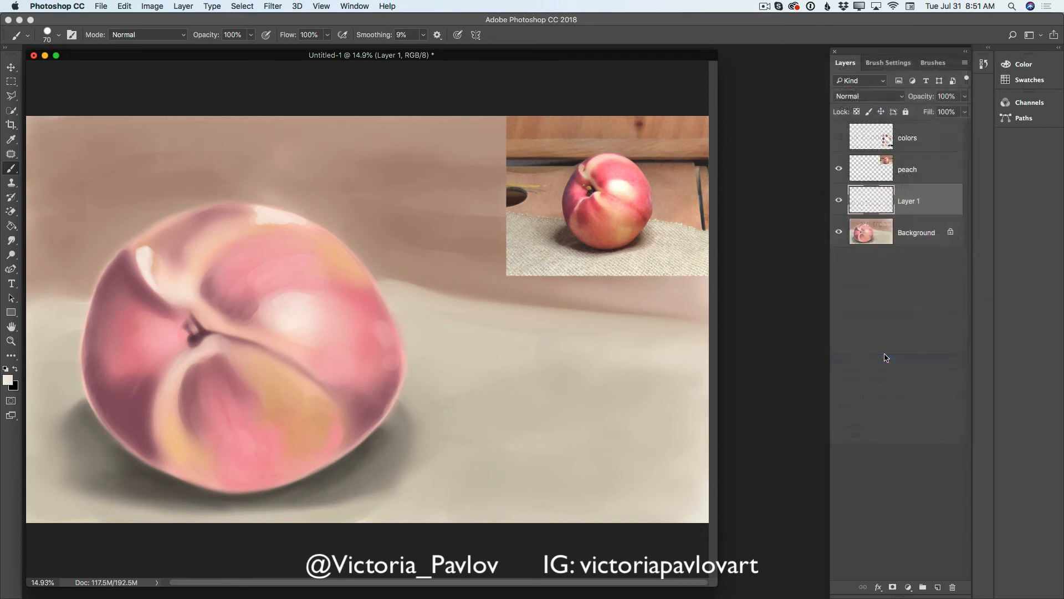
# - Blend the top-edge and upper-left crease highlights into the peach with the Mixer Brush at 175 px
pyautogui.rightClick(11, 168)
pyautogui.click(61, 199)
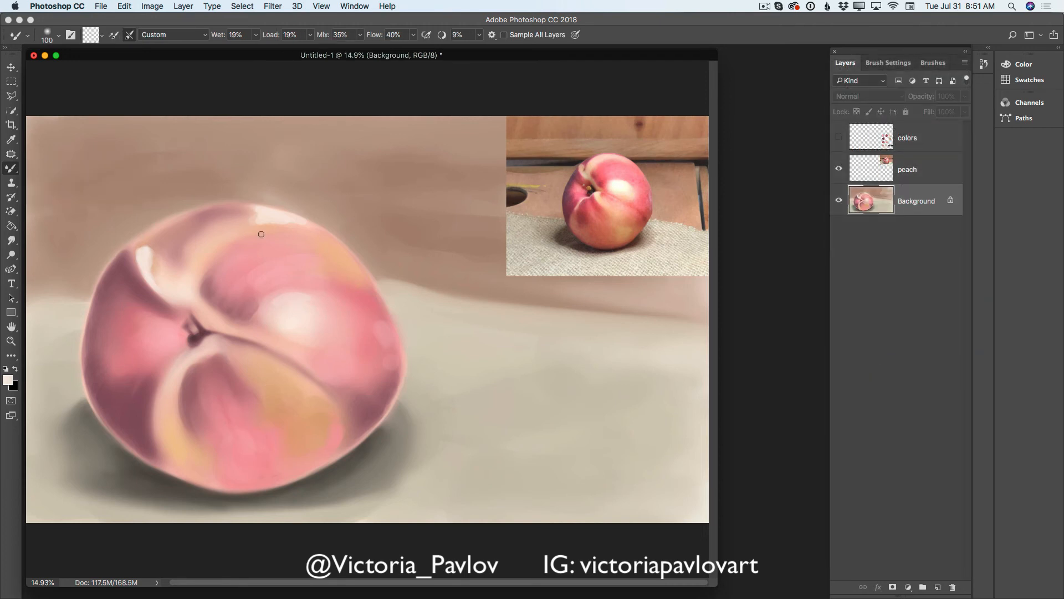
pyautogui.press(']')
pyautogui.press(']')
pyautogui.press(']')
pyautogui.moveTo(142, 250)
pyautogui.mouseDown()
pyautogui.moveTo(150, 282)
pyautogui.moveTo(139, 250)
pyautogui.moveTo(151, 284)
pyautogui.moveTo(139, 250)
pyautogui.moveTo(155, 283)
pyautogui.moveTo(142, 278)
pyautogui.moveTo(145, 288)
pyautogui.moveTo(135, 256)
pyautogui.moveTo(143, 286)
pyautogui.moveTo(137, 259)
pyautogui.moveTo(136, 277)
pyautogui.moveTo(136, 249)
pyautogui.moveTo(134, 267)
pyautogui.moveTo(159, 299)
pyautogui.moveTo(145, 255)
pyautogui.moveTo(148, 285)
pyautogui.moveTo(152, 271)
pyautogui.moveTo(169, 306)
pyautogui.mouseUp()
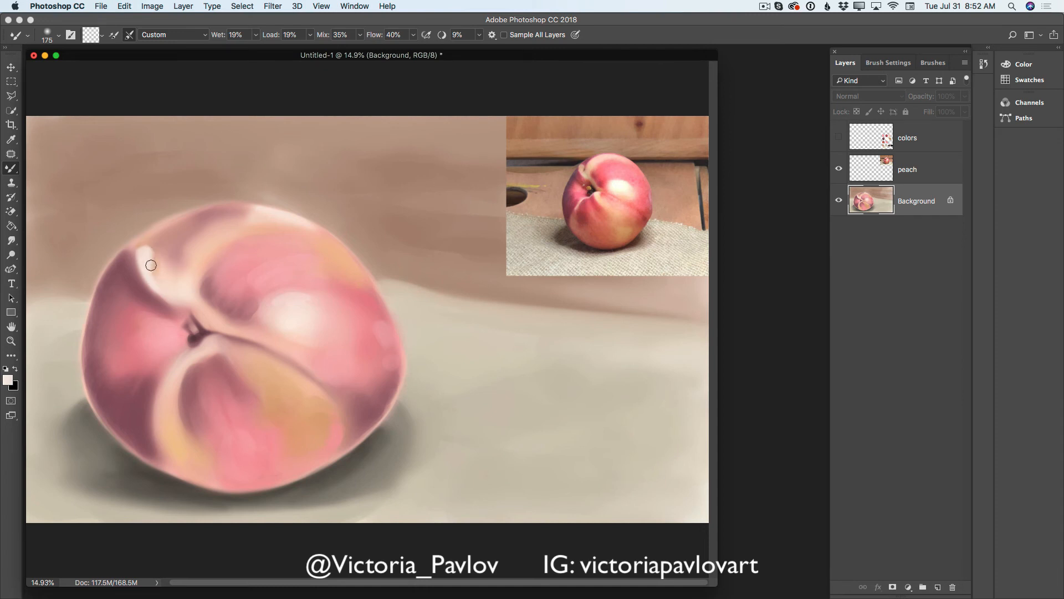
pyautogui.moveTo(151, 265)
pyautogui.mouseDown()
pyautogui.moveTo(159, 287)
pyautogui.moveTo(149, 265)
pyautogui.moveTo(132, 269)
pyautogui.moveTo(139, 245)
pyautogui.moveTo(121, 262)
pyautogui.moveTo(139, 243)
pyautogui.mouseUp()
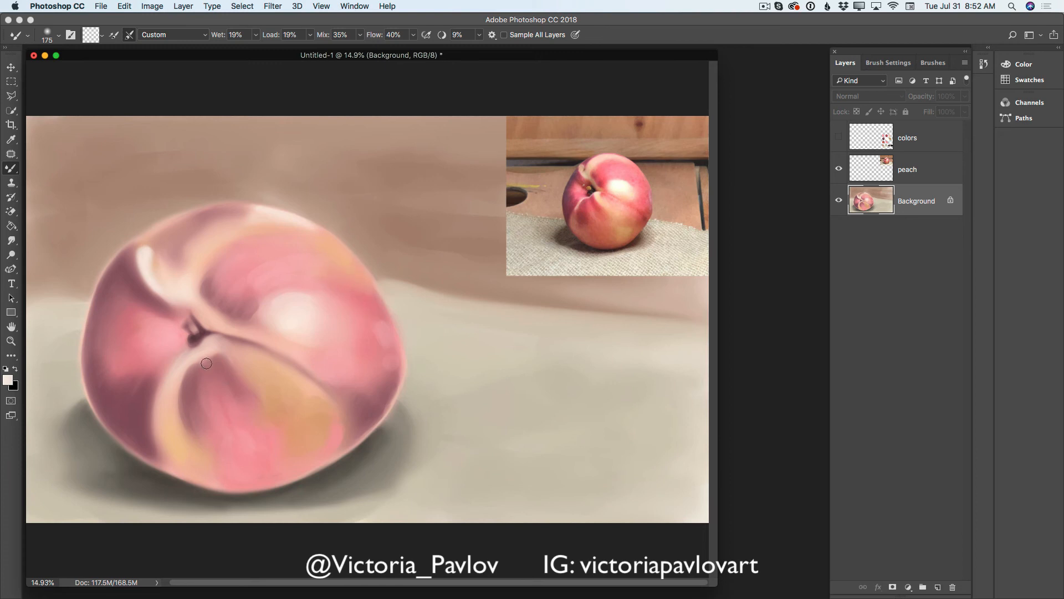
# - Paint a pale highlight along the crease below the stem on a new layer with the 70 px Brush, and switch to the Mixer Brush
pyautogui.rightClick(11, 168)
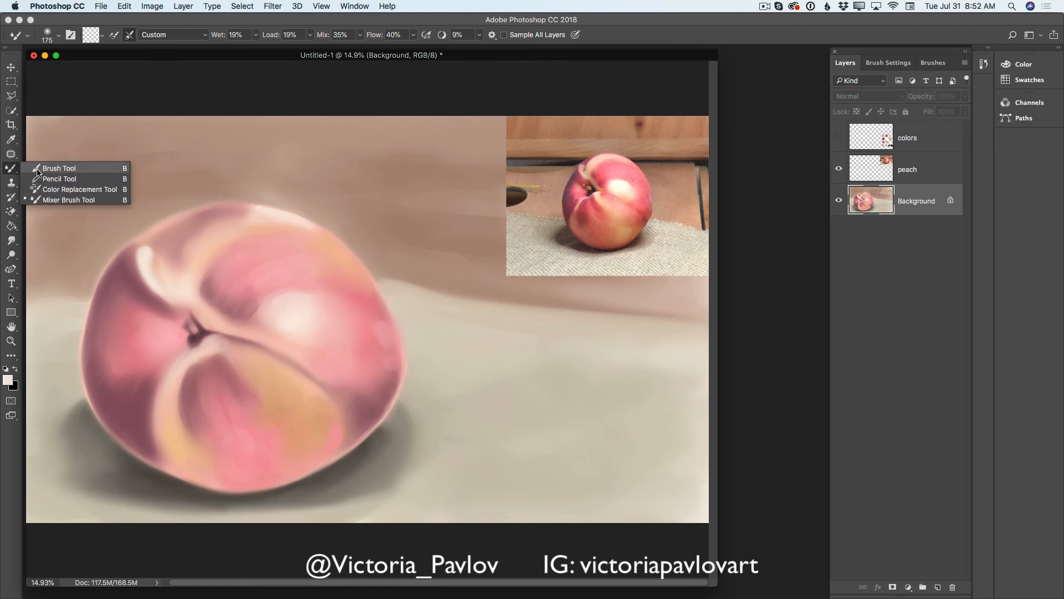
pyautogui.click(43, 164)
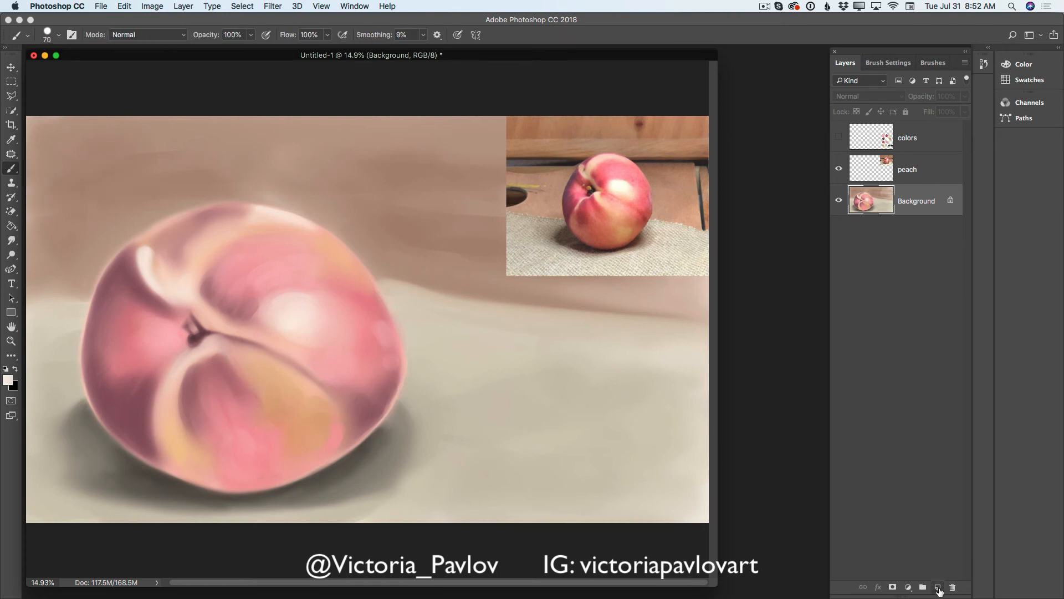
pyautogui.click(938, 586)
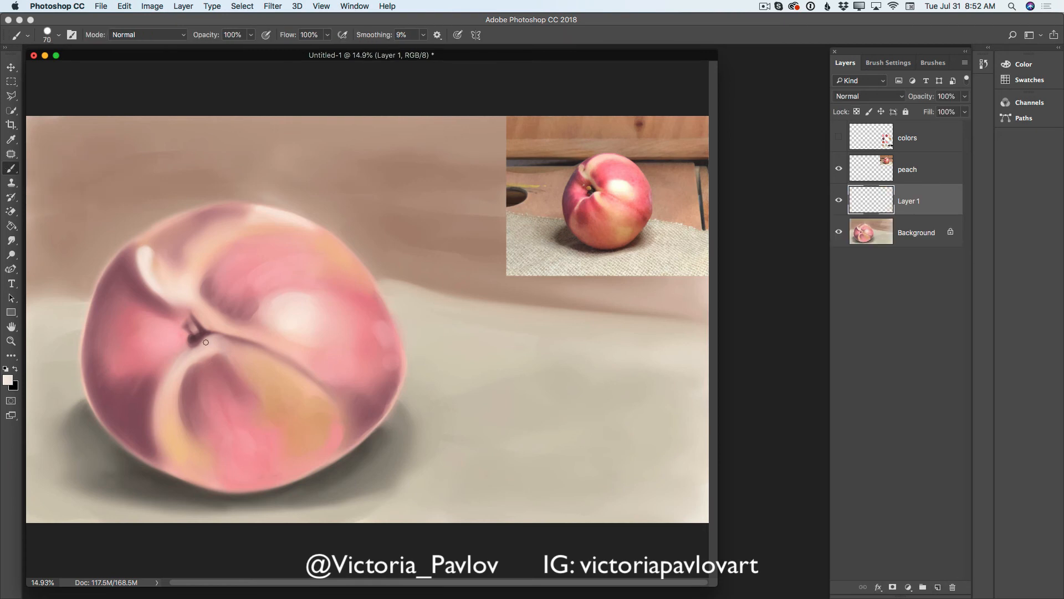
pyautogui.moveTo(212, 338); pyautogui.dragTo(207, 346)
pyautogui.moveTo(198, 348)
pyautogui.mouseDown()
pyautogui.moveTo(175, 357)
pyautogui.moveTo(188, 350)
pyautogui.moveTo(166, 385)
pyautogui.mouseUp()
pyautogui.moveTo(212, 341); pyautogui.dragTo(225, 340)
pyautogui.moveTo(225, 345); pyautogui.dragTo(242, 369)
pyautogui.moveTo(13, 171); pyautogui.dragTo(46, 198)
pyautogui.moveTo(211, 344)
pyautogui.mouseDown()
pyautogui.moveTo(178, 365)
pyautogui.moveTo(166, 410)
pyautogui.mouseUp()
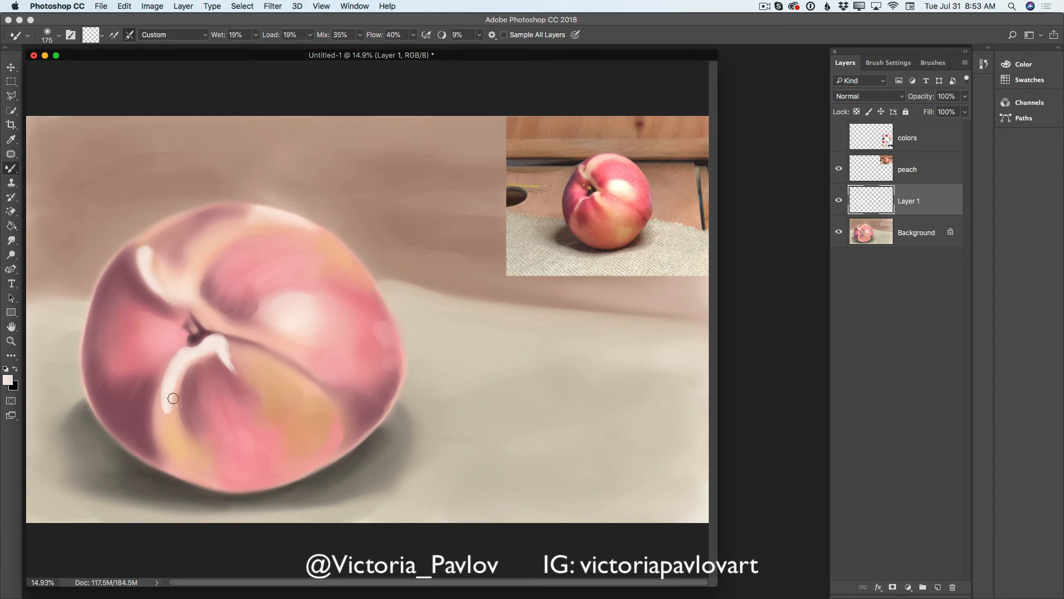
pyautogui.click(124, 8)
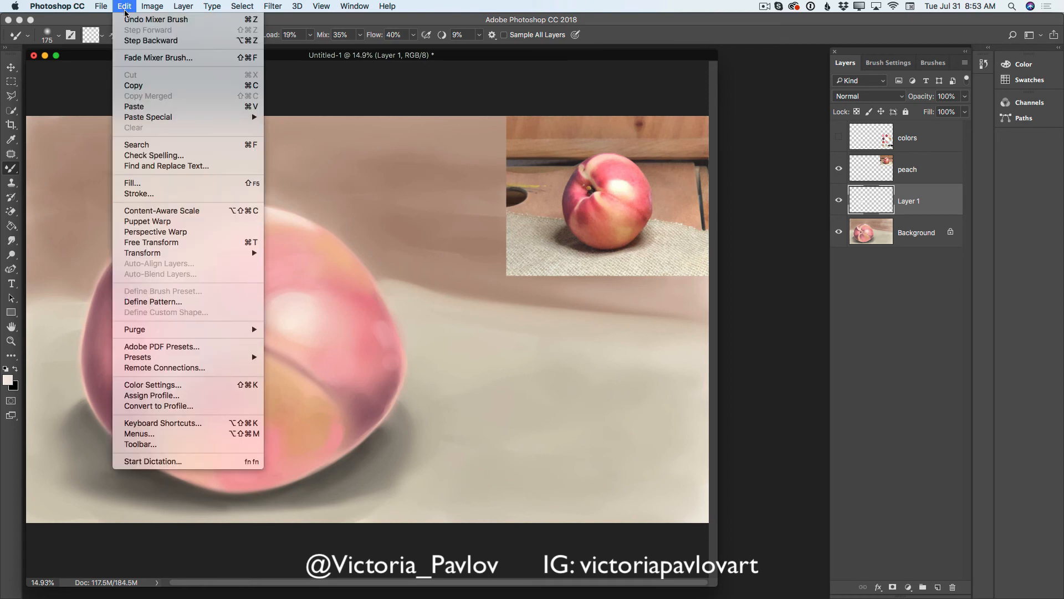
pyautogui.click(130, 40)
pyautogui.click(125, 8)
pyautogui.click(130, 41)
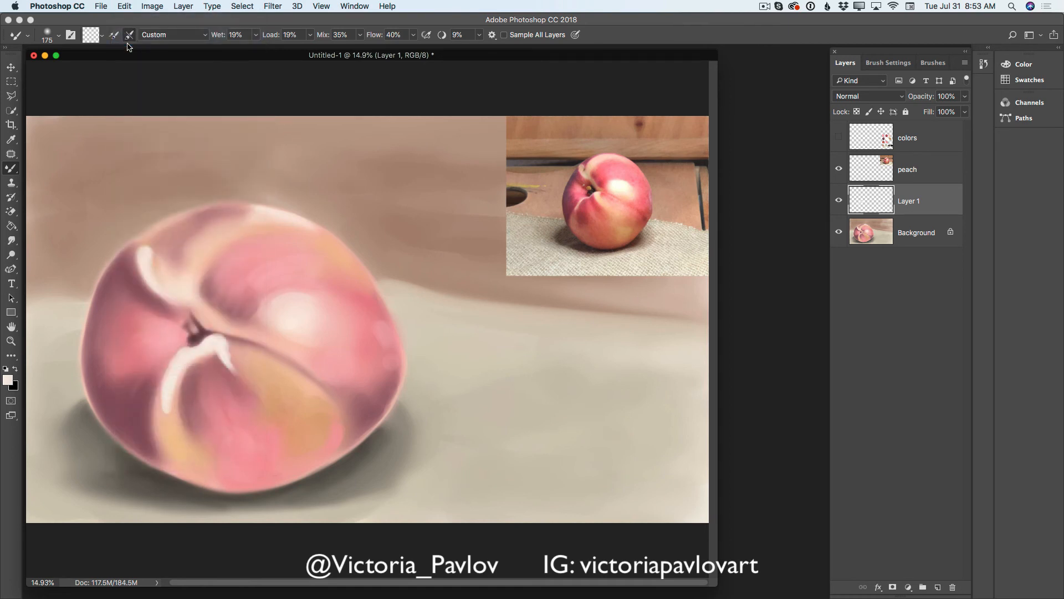
# - Merge the highlight layer down into Background and blend the highlight below the stem with the Mixer Brush at 175 px
pyautogui.click(965, 63)
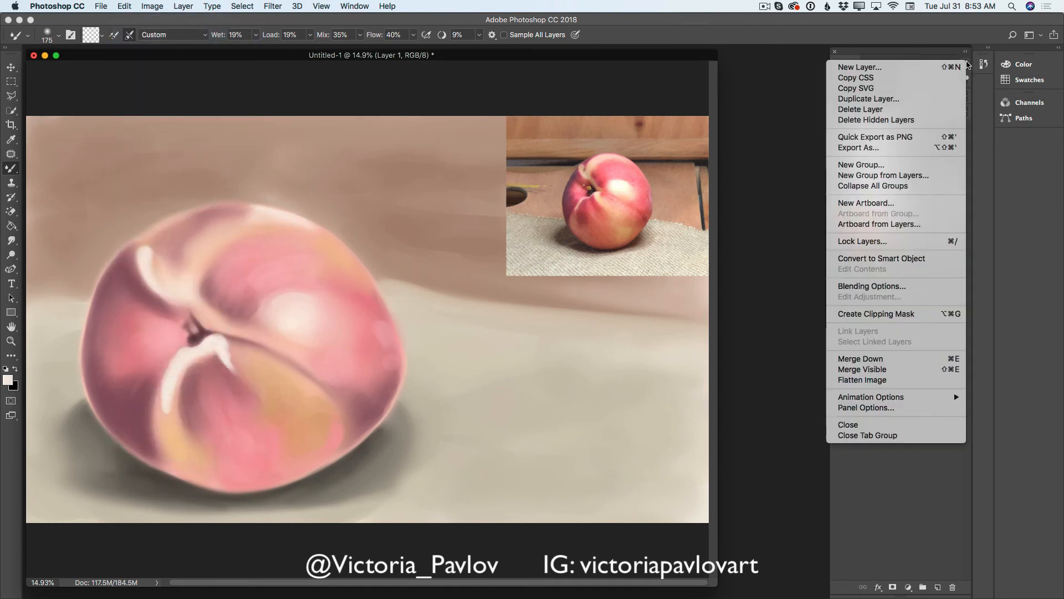
pyautogui.click(965, 64)
pyautogui.click(965, 62)
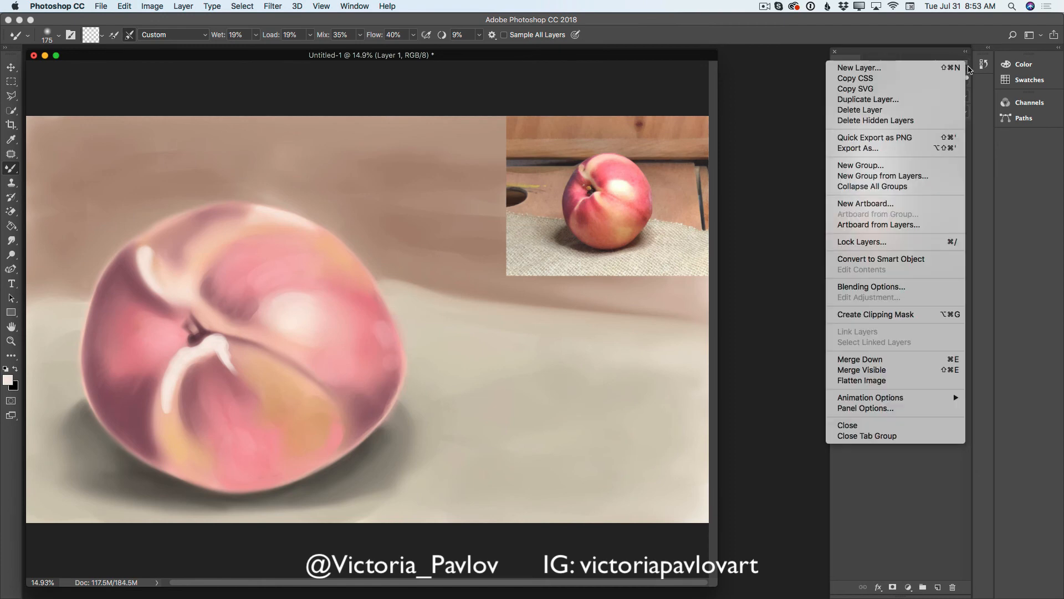
pyautogui.click(879, 357)
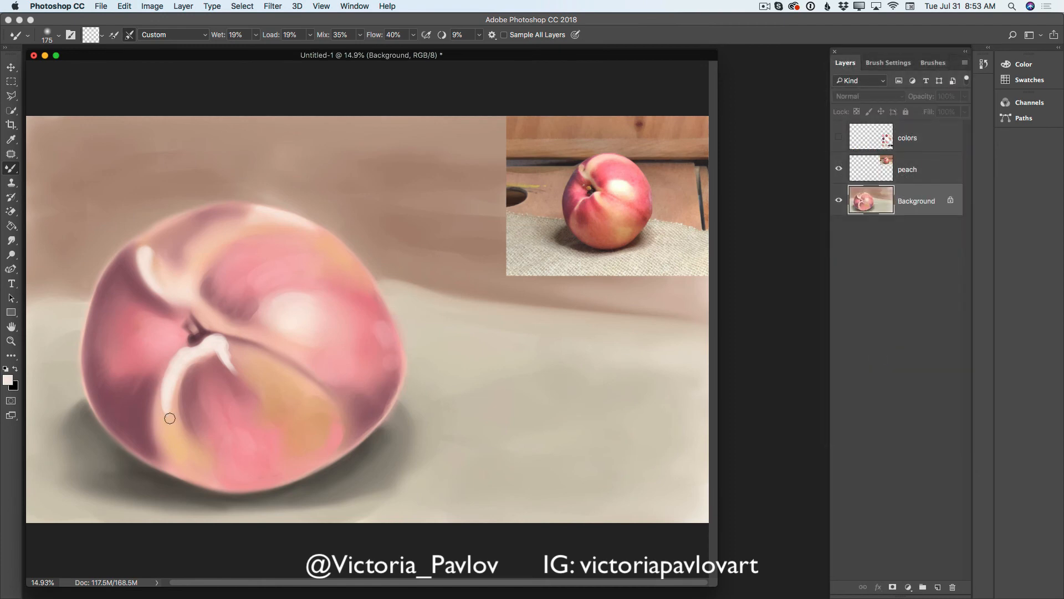
pyautogui.moveTo(167, 420)
pyautogui.mouseDown()
pyautogui.moveTo(164, 391)
pyautogui.moveTo(163, 414)
pyautogui.moveTo(174, 375)
pyautogui.moveTo(161, 396)
pyautogui.moveTo(173, 413)
pyautogui.moveTo(182, 372)
pyautogui.moveTo(172, 415)
pyautogui.moveTo(184, 367)
pyautogui.mouseUp()
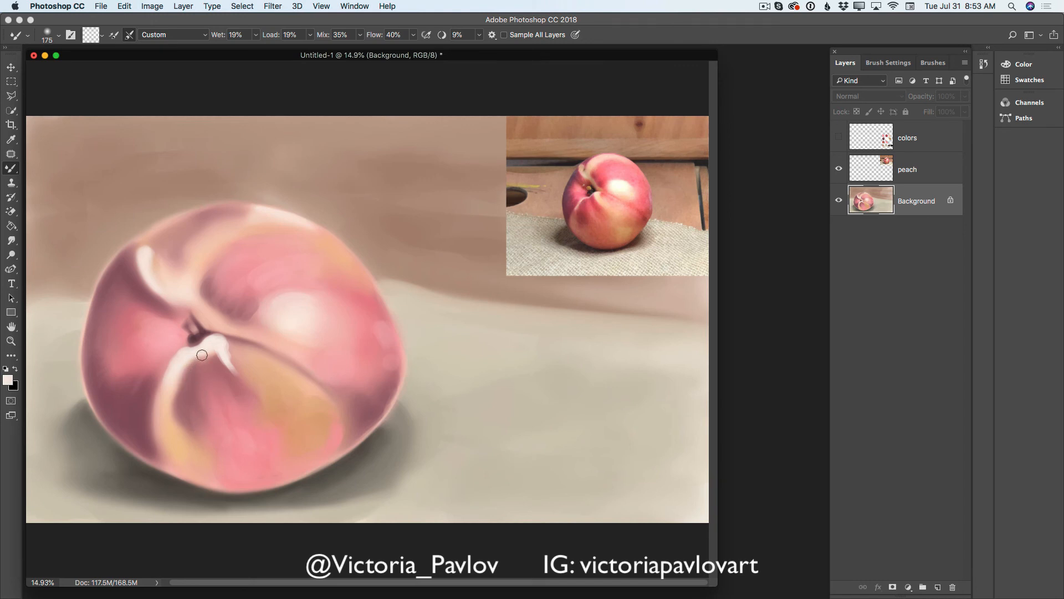
pyautogui.moveTo(212, 352); pyautogui.dragTo(221, 346)
pyautogui.moveTo(217, 346)
pyautogui.mouseDown()
pyautogui.moveTo(247, 379)
pyautogui.moveTo(223, 343)
pyautogui.moveTo(244, 377)
pyautogui.moveTo(245, 343)
pyautogui.moveTo(237, 353)
pyautogui.moveTo(221, 343)
pyautogui.moveTo(240, 350)
pyautogui.moveTo(235, 357)
pyautogui.moveTo(225, 340)
pyautogui.moveTo(258, 385)
pyautogui.moveTo(228, 355)
pyautogui.moveTo(245, 385)
pyautogui.moveTo(222, 353)
pyautogui.moveTo(240, 389)
pyautogui.moveTo(218, 362)
pyautogui.moveTo(248, 371)
pyautogui.moveTo(217, 342)
pyautogui.moveTo(238, 368)
pyautogui.mouseUp()
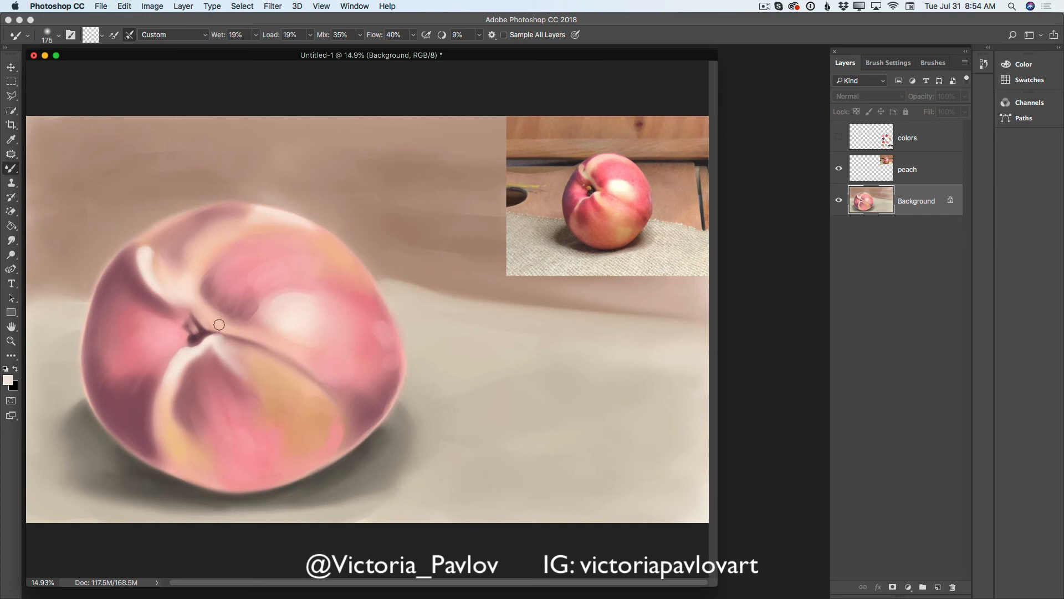
# - Paint a pale highlight along the crease just above the stem with the 70 px Brush and soften it with the Mixer Brush
pyautogui.rightClick(11, 168)
pyautogui.click(49, 165)
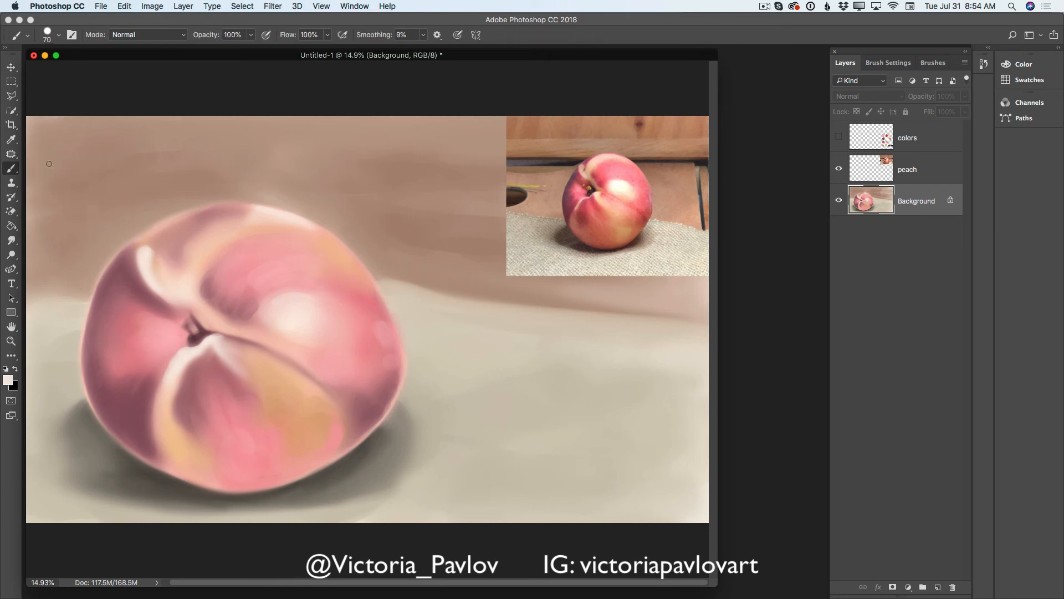
pyautogui.moveTo(200, 311); pyautogui.dragTo(232, 334)
pyautogui.moveTo(11, 168); pyautogui.dragTo(72, 198)
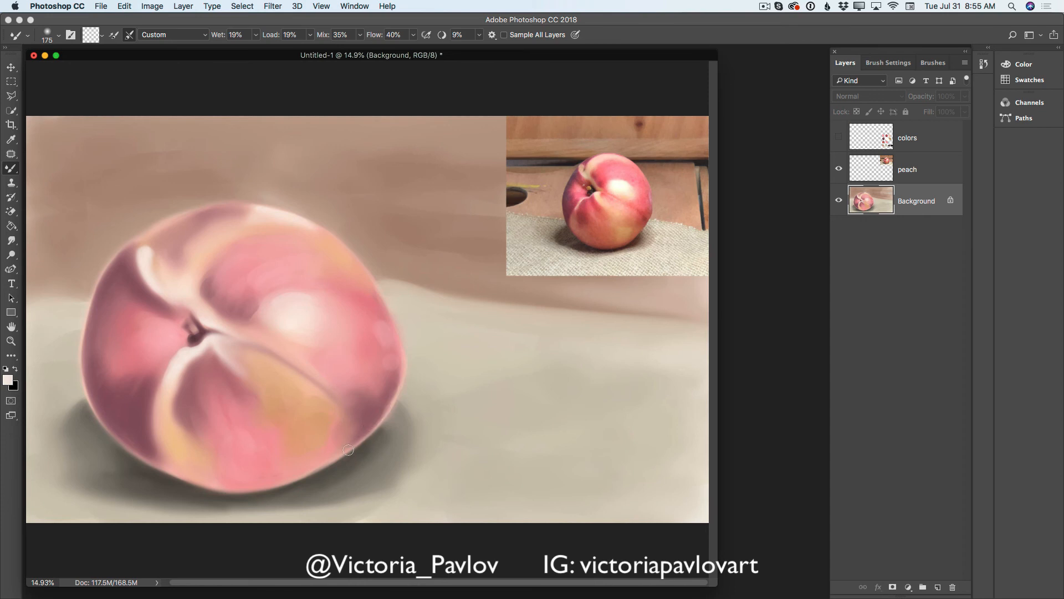
# - Soften the pale rim and shading along the peach's lower-right edge with a smaller Mixer Brush, around 90 px
pyautogui.press('[')
pyautogui.press('[')
pyautogui.press('[')
pyautogui.moveTo(382, 409); pyautogui.dragTo(396, 398)
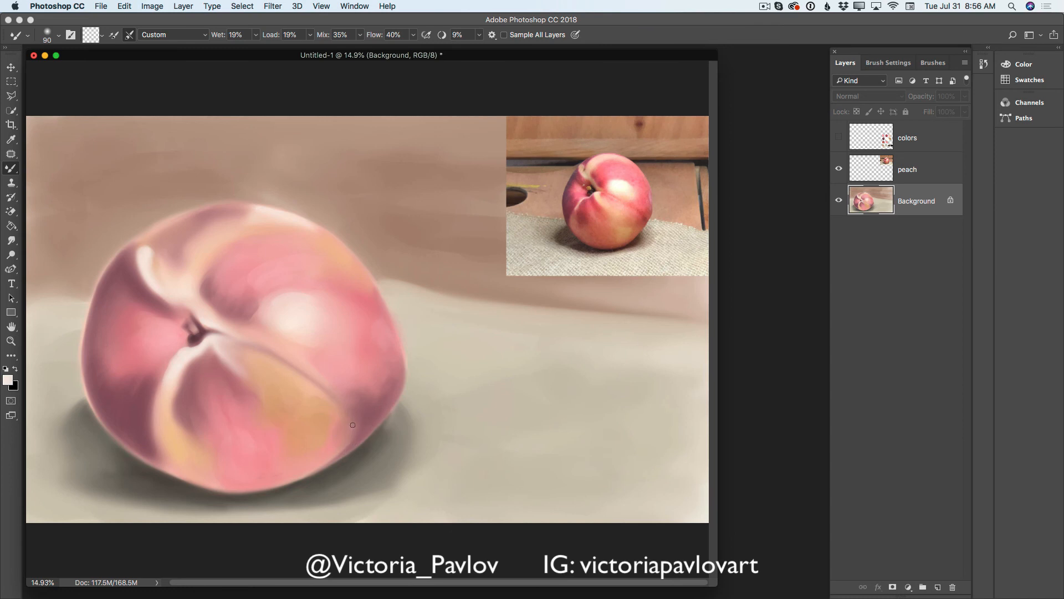
pyautogui.press(']')
pyautogui.press(']')
pyautogui.press(']')
pyautogui.press('[')
pyautogui.press('[')
pyautogui.press('[')
# - Sample the mauve on the peach's left edge and darken the foreground color to #93666d
pyautogui.press('i')
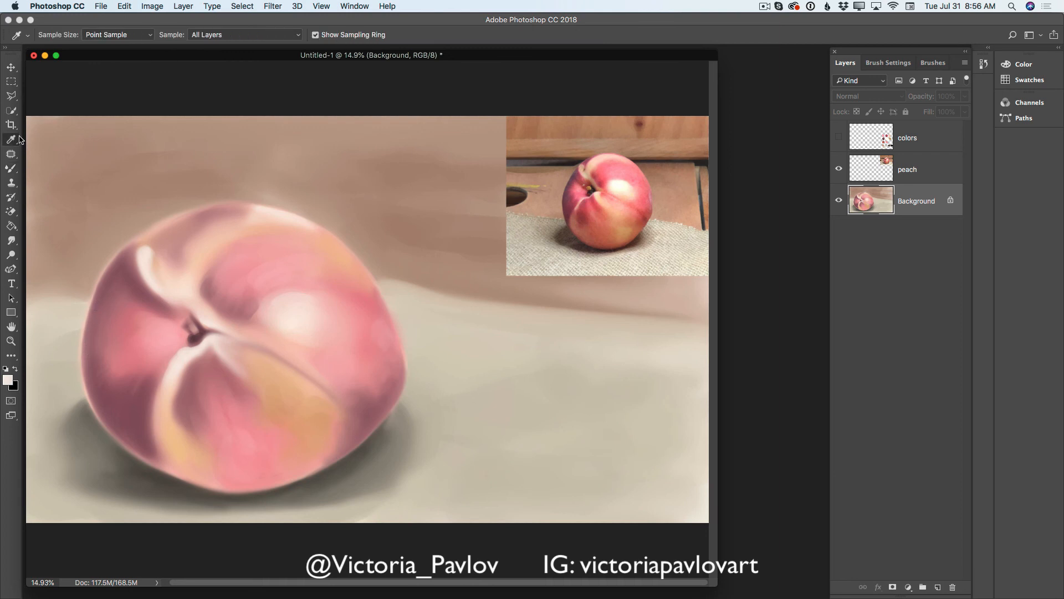
pyautogui.click(88, 335)
pyautogui.click(8, 379)
pyautogui.click(401, 345)
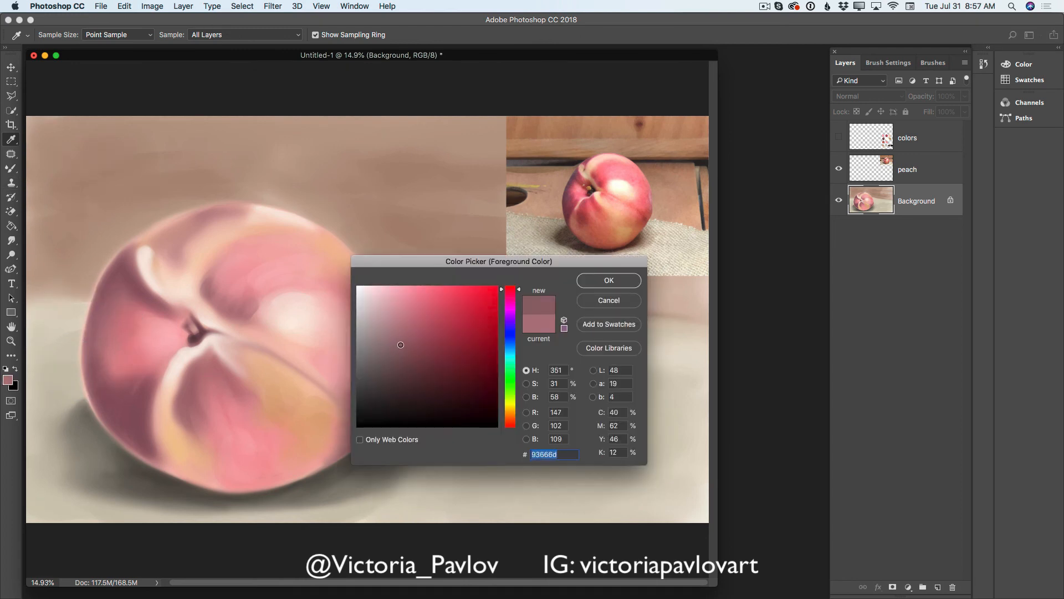
pyautogui.click(600, 281)
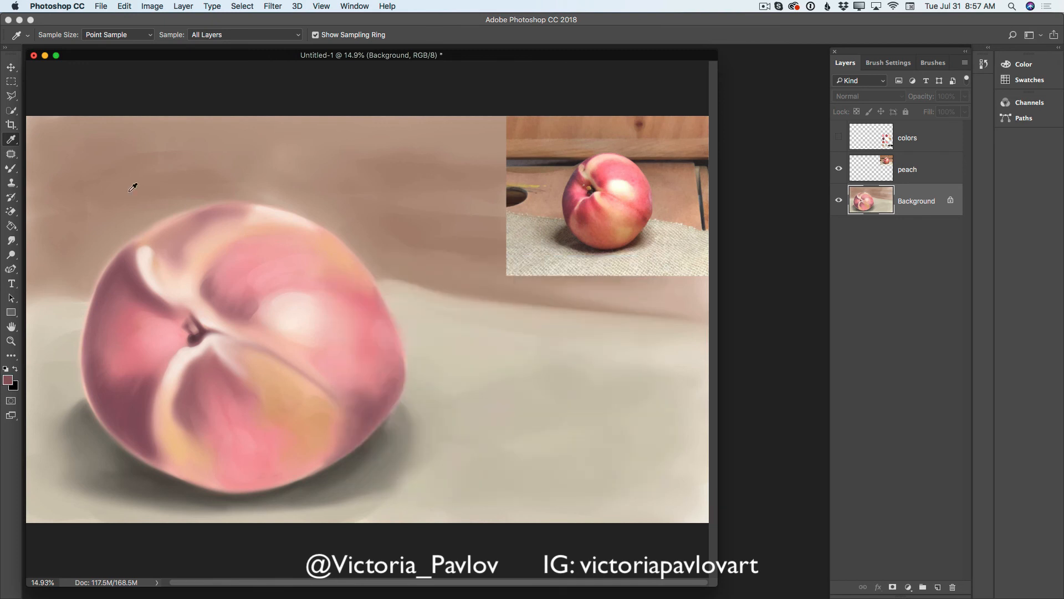
# - Paint mauve along the peach's left and lower-left edge with the 70 px Brush, plus a short 50 px stroke at the crease's lower-right end
pyautogui.click(11, 168)
pyautogui.click(52, 169)
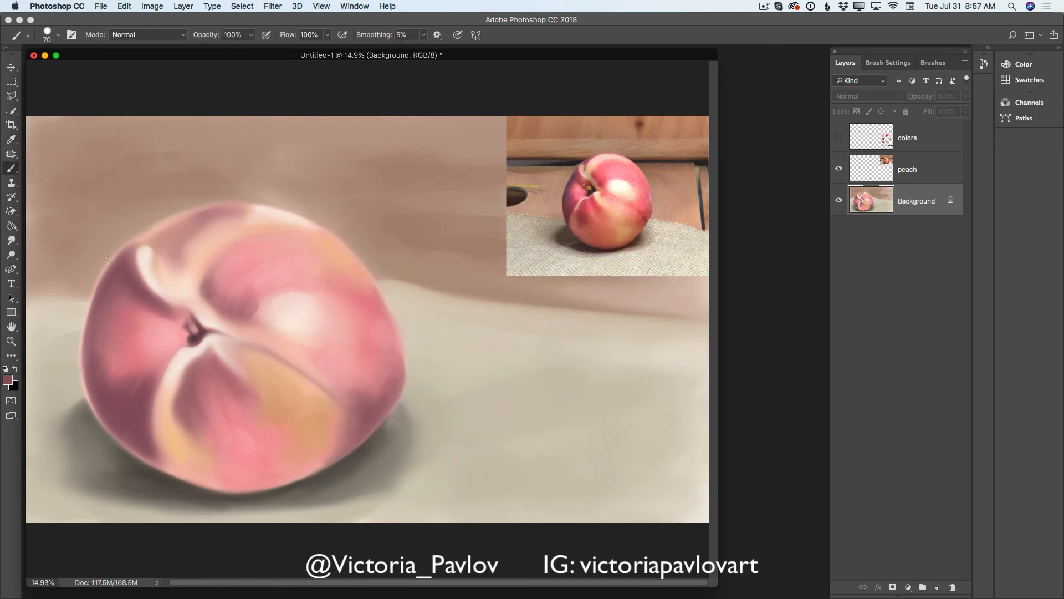
pyautogui.moveTo(120, 257); pyautogui.dragTo(83, 346)
pyautogui.moveTo(92, 305); pyautogui.dragTo(90, 318)
pyautogui.moveTo(81, 361)
pyautogui.mouseDown()
pyautogui.moveTo(98, 408)
pyautogui.moveTo(96, 343)
pyautogui.moveTo(96, 389)
pyautogui.moveTo(84, 382)
pyautogui.moveTo(131, 451)
pyautogui.mouseUp()
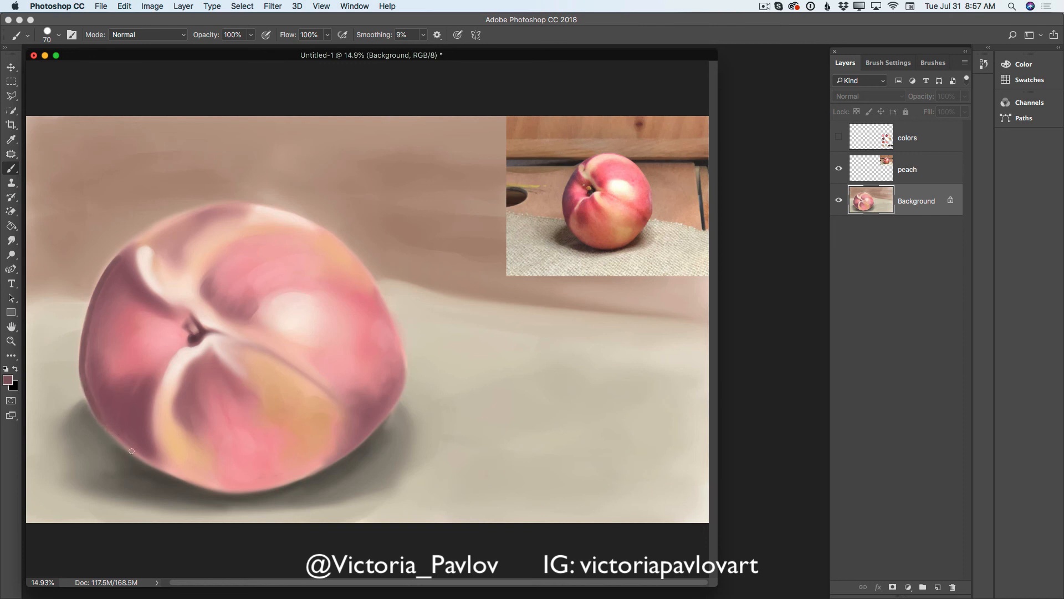
pyautogui.moveTo(101, 414); pyautogui.dragTo(127, 447)
pyautogui.moveTo(98, 408); pyautogui.dragTo(141, 457)
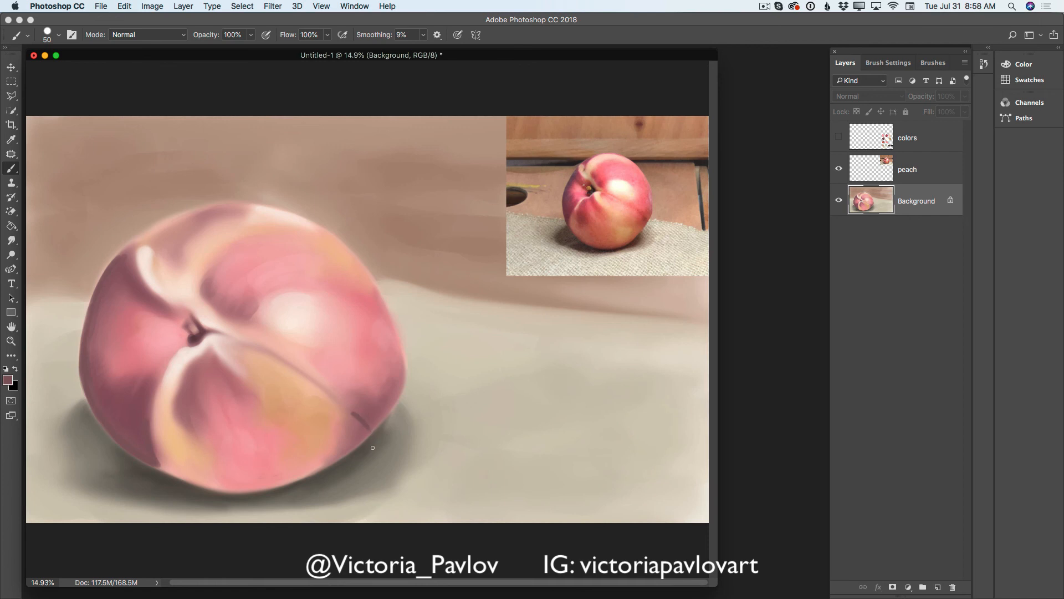
# - Blend the new mauve edge and crease strokes into the peach with the Mixer Brush, starting at 80 px and varying its size
pyautogui.rightClick(12, 169)
pyautogui.click(44, 200)
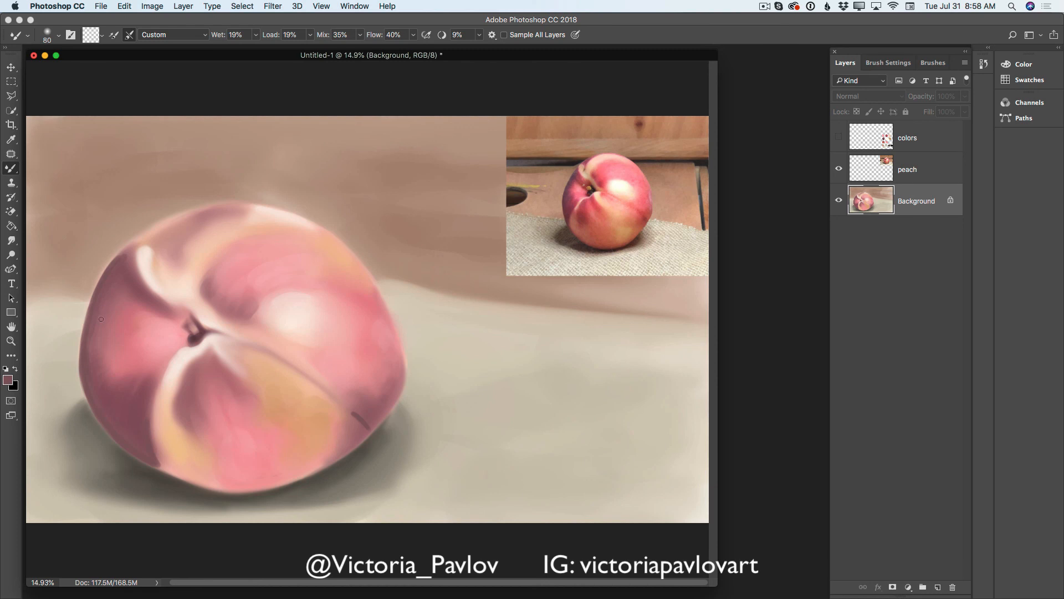
pyautogui.press(']')
pyautogui.press(']')
pyautogui.press(']')
pyautogui.press(']')
pyautogui.press('[')
pyautogui.press('[')
pyautogui.press('[')
# - Sample the dark shadow tone beneath the peach's lower-right edge and darken the foreground color to near black
pyautogui.press('i')
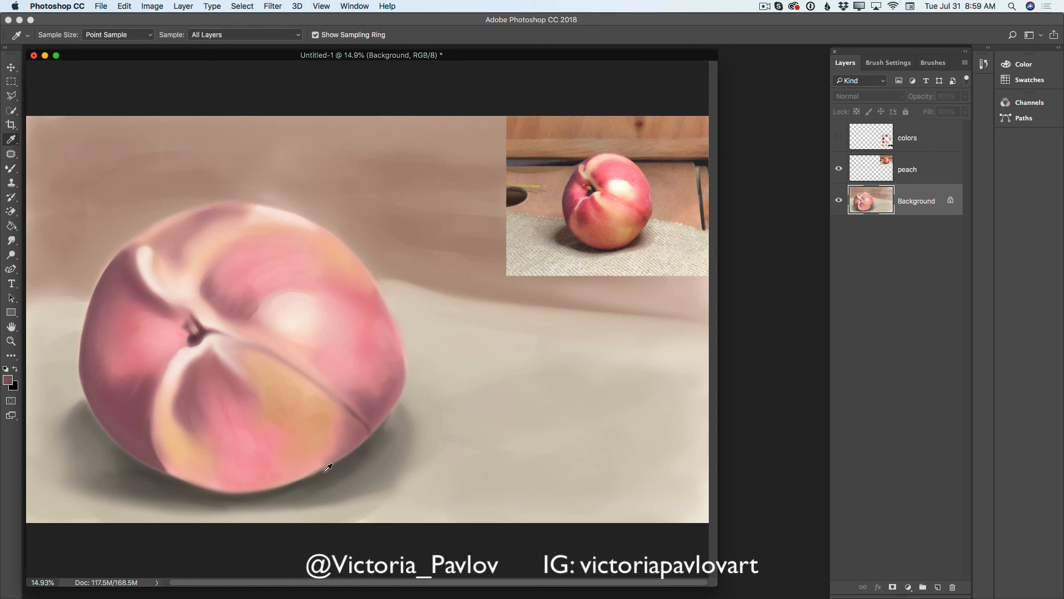
pyautogui.click(329, 466)
pyautogui.click(10, 378)
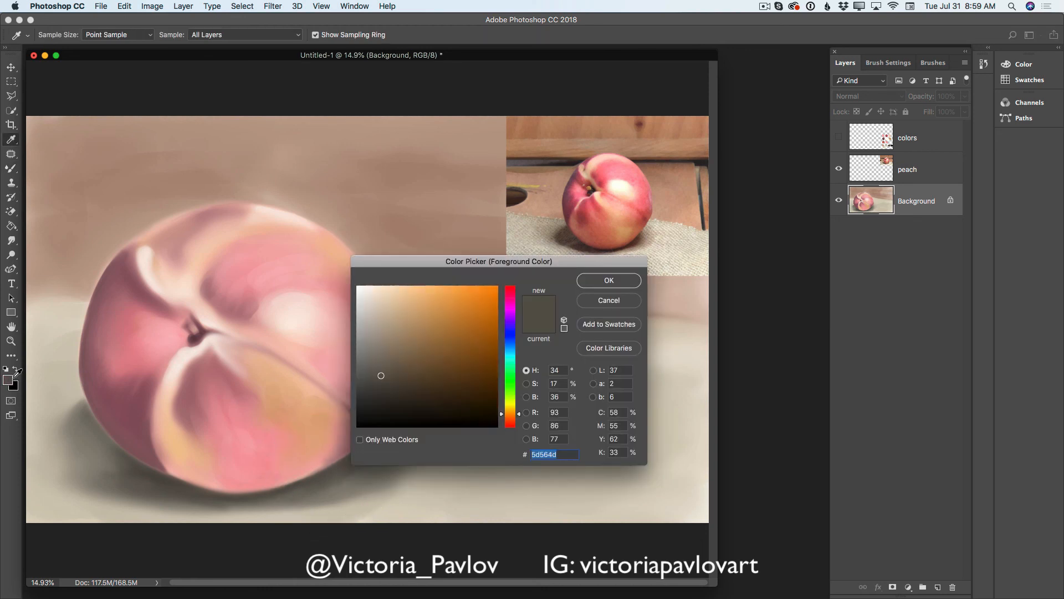
pyautogui.moveTo(383, 391); pyautogui.dragTo(386, 411)
pyautogui.click(609, 280)
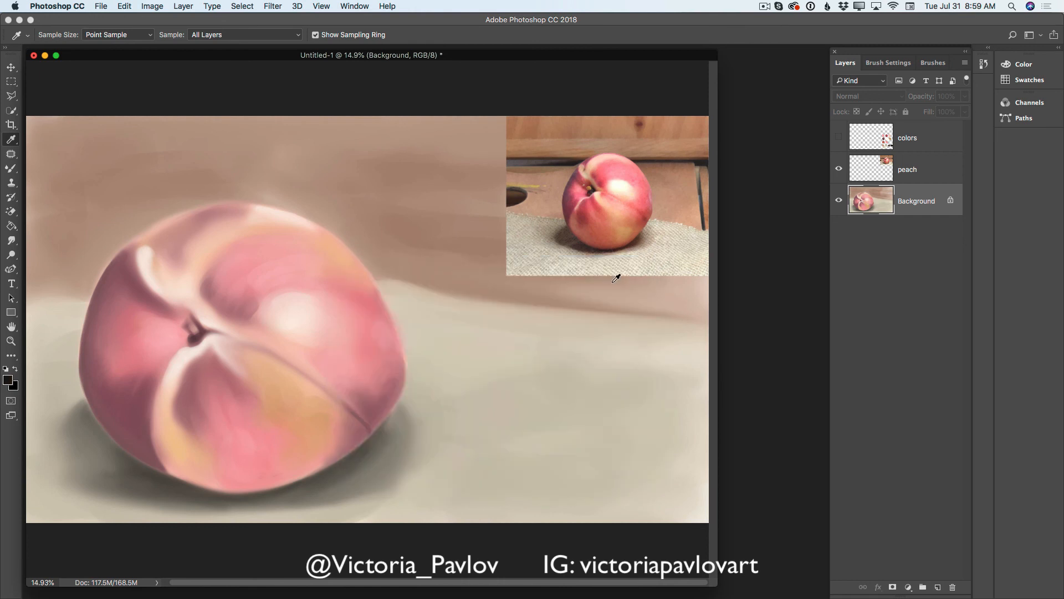
# - On a new layer, paint a near-black contact shadow along the peach's bottom and lower-left edge with the 50 px Brush
pyautogui.click(939, 587)
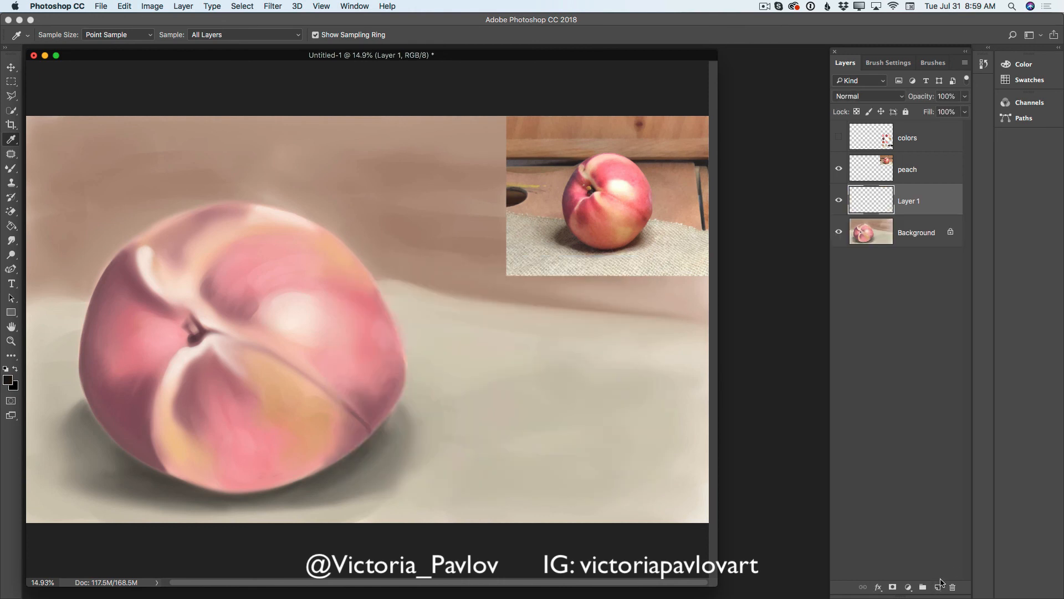
pyautogui.click(11, 168)
pyautogui.rightClick(11, 169)
pyautogui.click(55, 166)
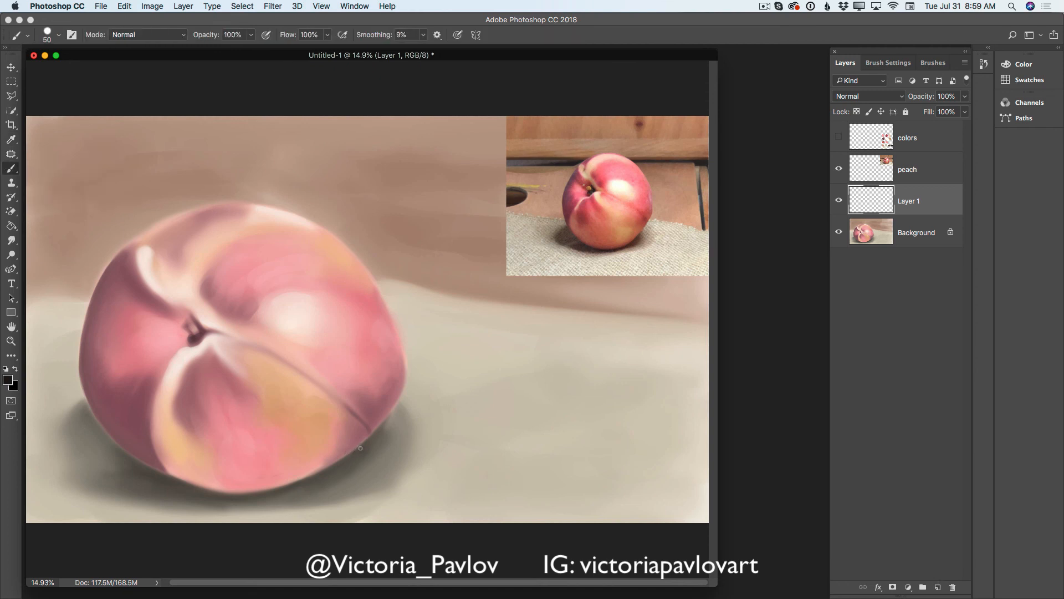
pyautogui.moveTo(351, 455)
pyautogui.mouseDown()
pyautogui.moveTo(365, 444)
pyautogui.moveTo(306, 481)
pyautogui.mouseUp()
pyautogui.moveTo(246, 498); pyautogui.dragTo(294, 482)
pyautogui.moveTo(187, 489)
pyautogui.mouseDown()
pyautogui.moveTo(209, 491)
pyautogui.moveTo(183, 483)
pyautogui.moveTo(245, 496)
pyautogui.moveTo(260, 483)
pyautogui.moveTo(219, 485)
pyautogui.moveTo(216, 495)
pyautogui.moveTo(281, 489)
pyautogui.mouseUp()
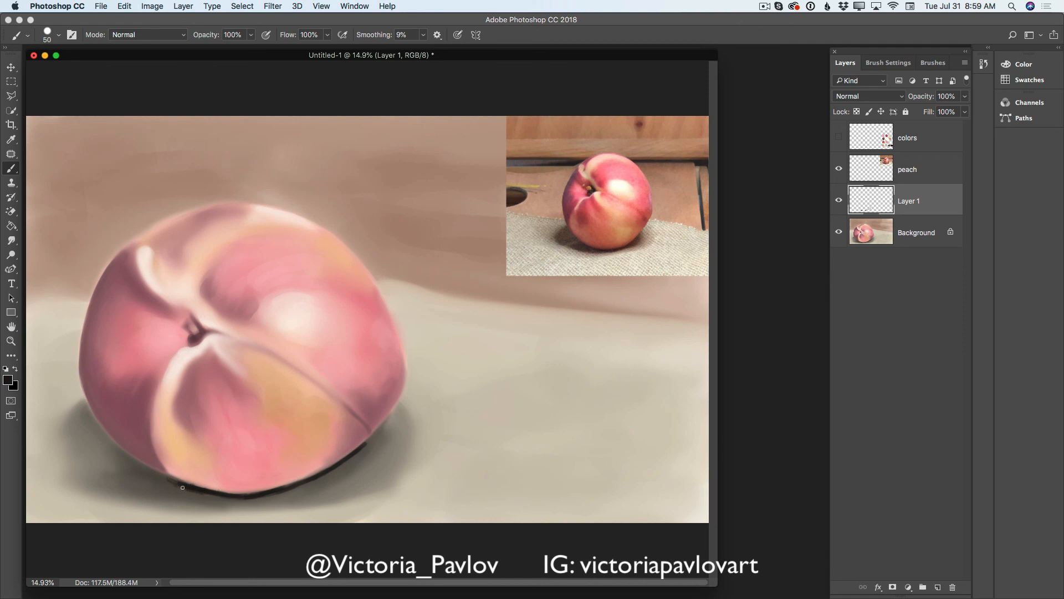
pyautogui.moveTo(182, 487); pyautogui.dragTo(213, 496)
pyautogui.moveTo(290, 490)
pyautogui.mouseDown()
pyautogui.moveTo(369, 439)
pyautogui.moveTo(345, 465)
pyautogui.moveTo(358, 460)
pyautogui.moveTo(371, 435)
pyautogui.moveTo(354, 464)
pyautogui.moveTo(333, 472)
pyautogui.moveTo(359, 456)
pyautogui.moveTo(351, 466)
pyautogui.moveTo(294, 490)
pyautogui.mouseUp()
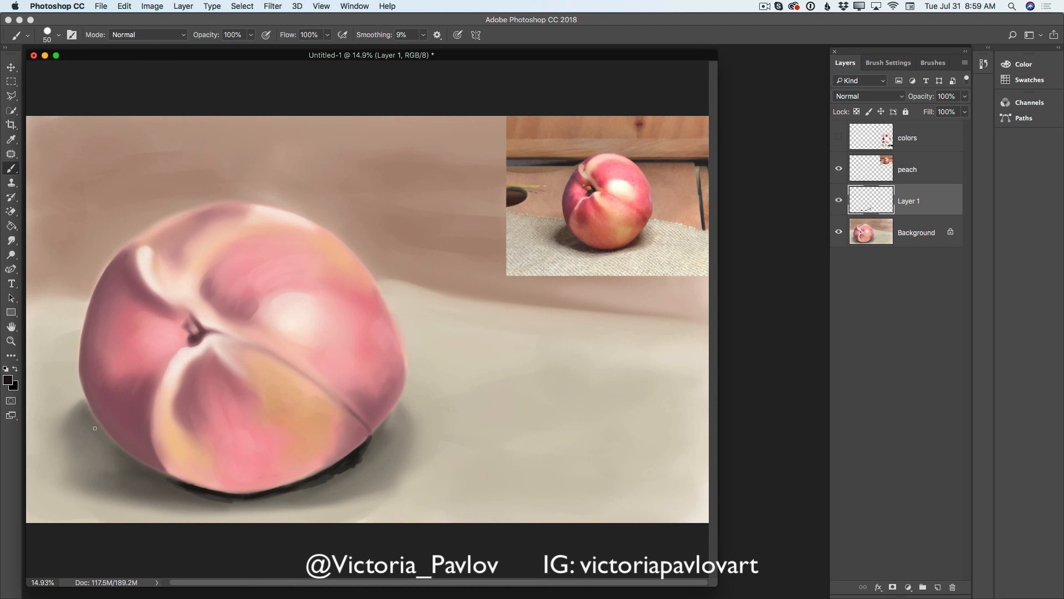
pyautogui.moveTo(91, 413)
pyautogui.mouseDown()
pyautogui.moveTo(135, 460)
pyautogui.moveTo(97, 419)
pyautogui.moveTo(153, 472)
pyautogui.moveTo(111, 439)
pyautogui.moveTo(208, 499)
pyautogui.mouseUp()
# - Lower the contact shadow layer's opacity to 61% and merge it down into the background
pyautogui.click(965, 95)
pyautogui.moveTo(965, 111); pyautogui.dragTo(944, 112)
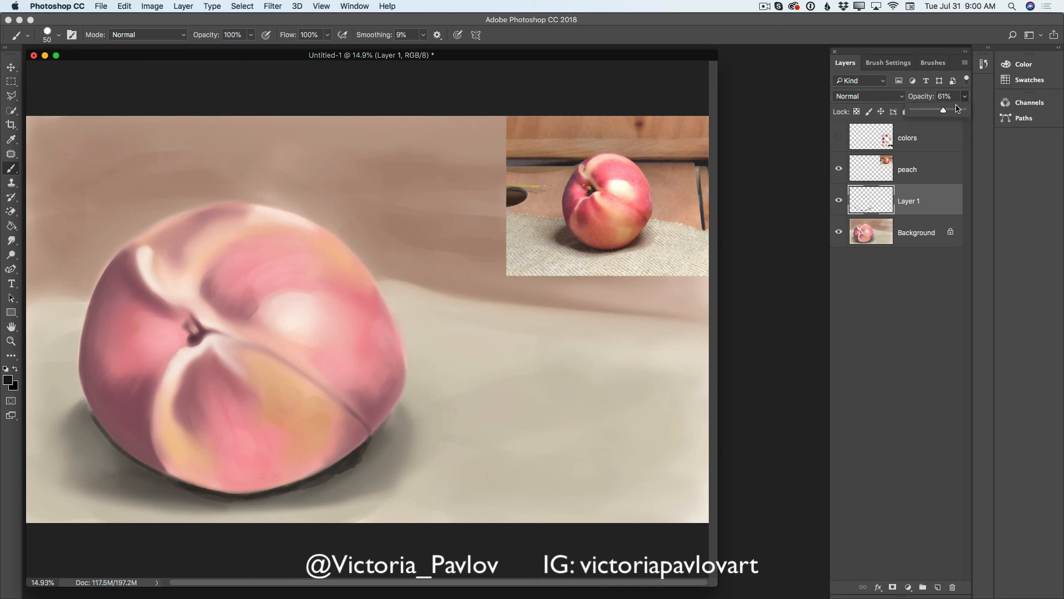
pyautogui.click(965, 62)
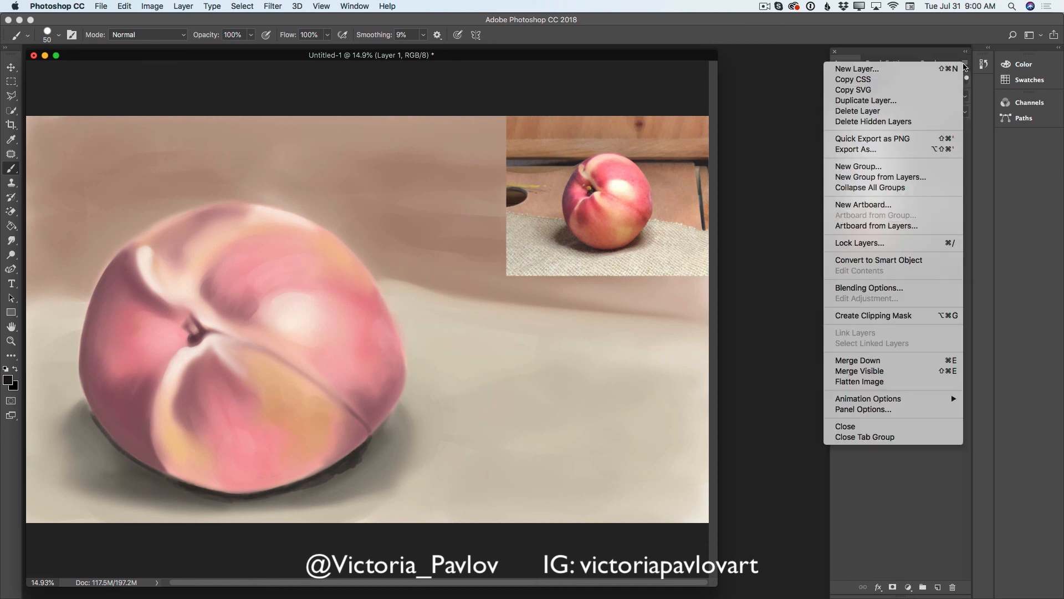
pyautogui.click(863, 363)
# - Blend the dark contact shadow under the peach with the Mixer Brush, enlarged to 175 px, and check the painting without the reference photo
pyautogui.moveTo(11, 168); pyautogui.dragTo(66, 198)
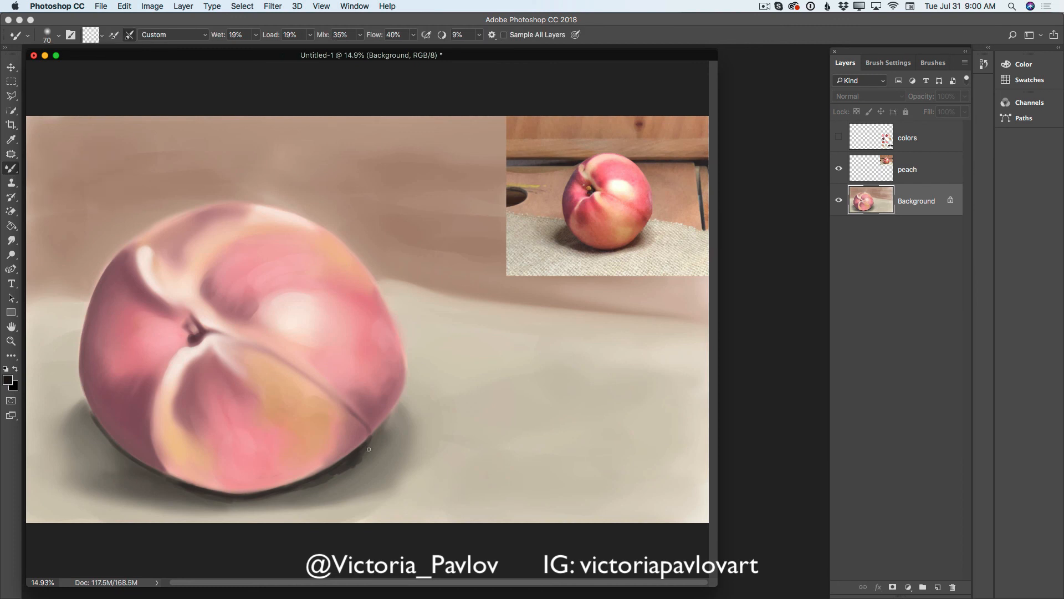
pyautogui.press(']')
pyautogui.press(']')
pyautogui.press(']')
pyautogui.press(']')
pyautogui.press(']')
pyautogui.press(']')
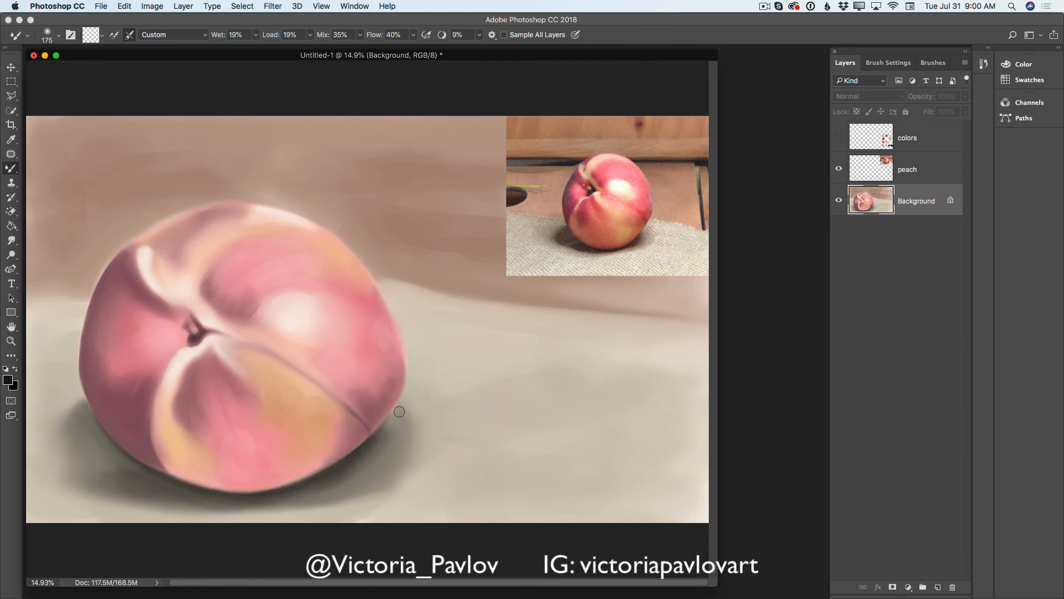
pyautogui.click(839, 169)
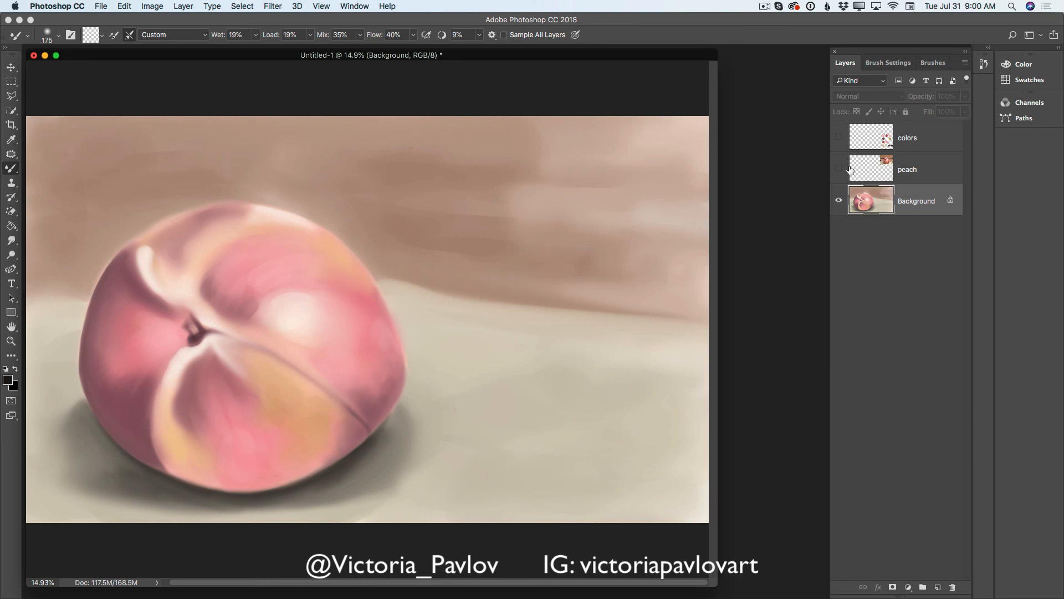
pyautogui.click(840, 170)
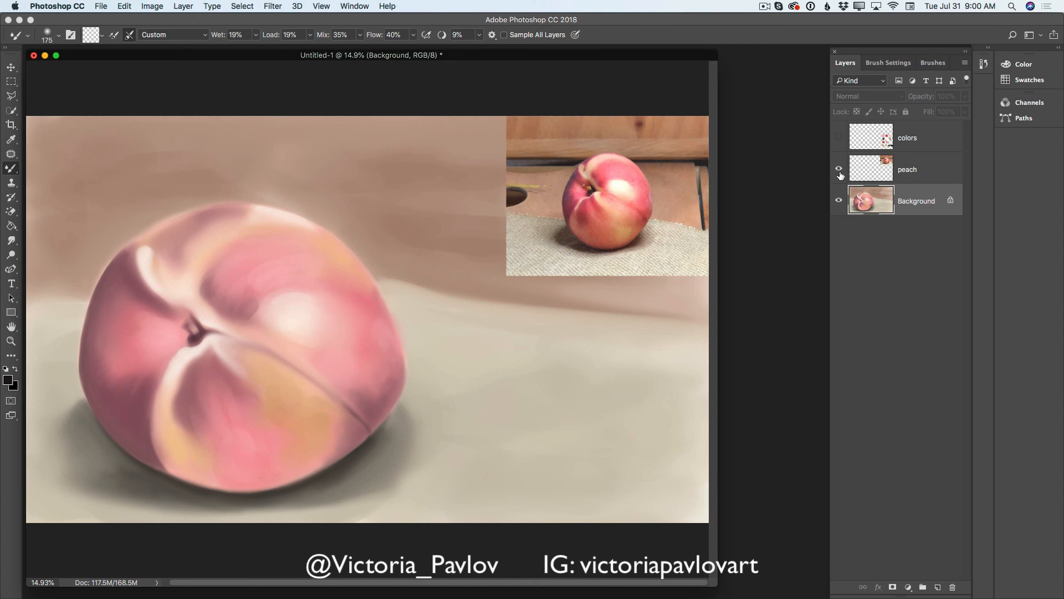
# - Sample mauve from the peach's left edge and paint it on a new layer along the upper-left rim, using a 50 to 100 px Brush
pyautogui.click(12, 140)
pyautogui.click(92, 339)
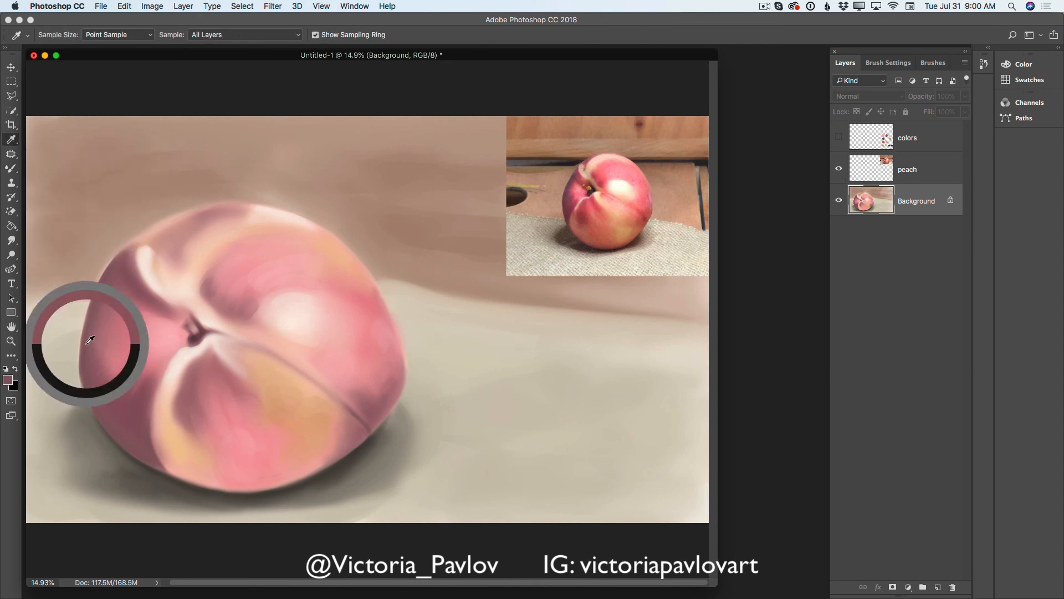
pyautogui.click(12, 169)
pyautogui.rightClick(11, 169)
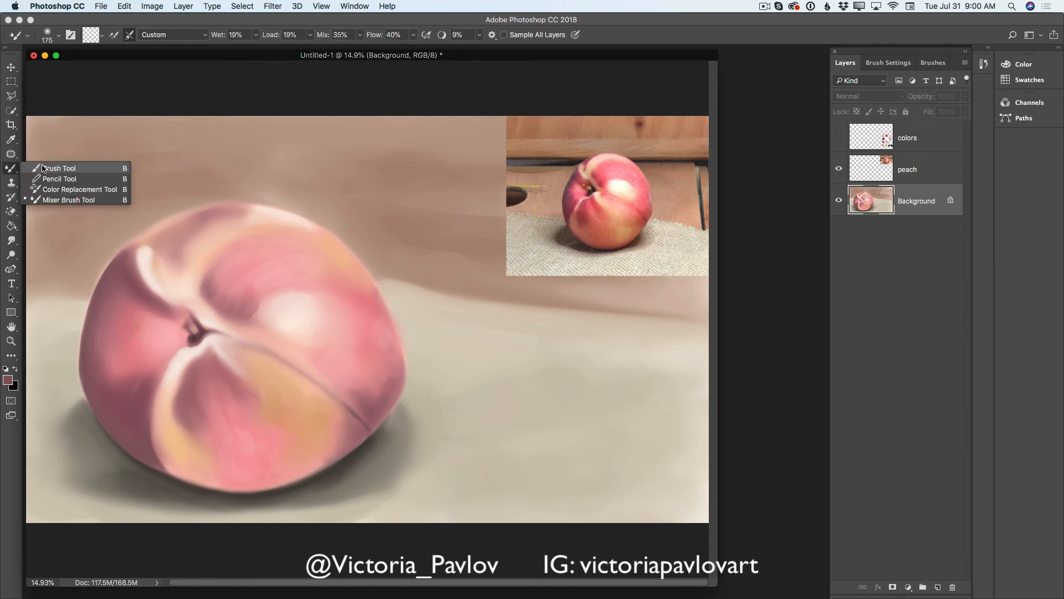
pyautogui.click(46, 163)
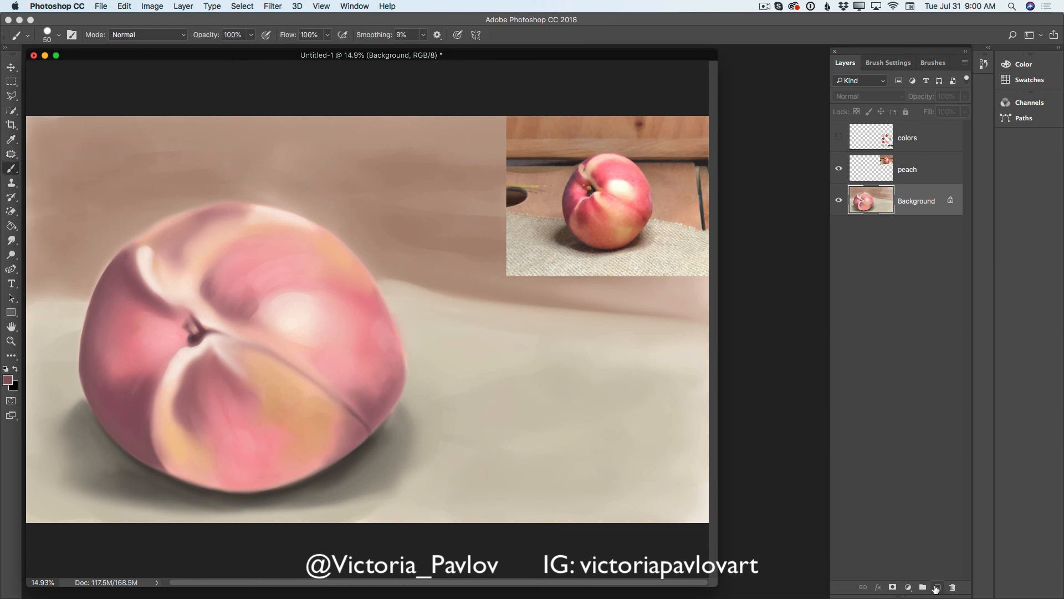
pyautogui.click(938, 587)
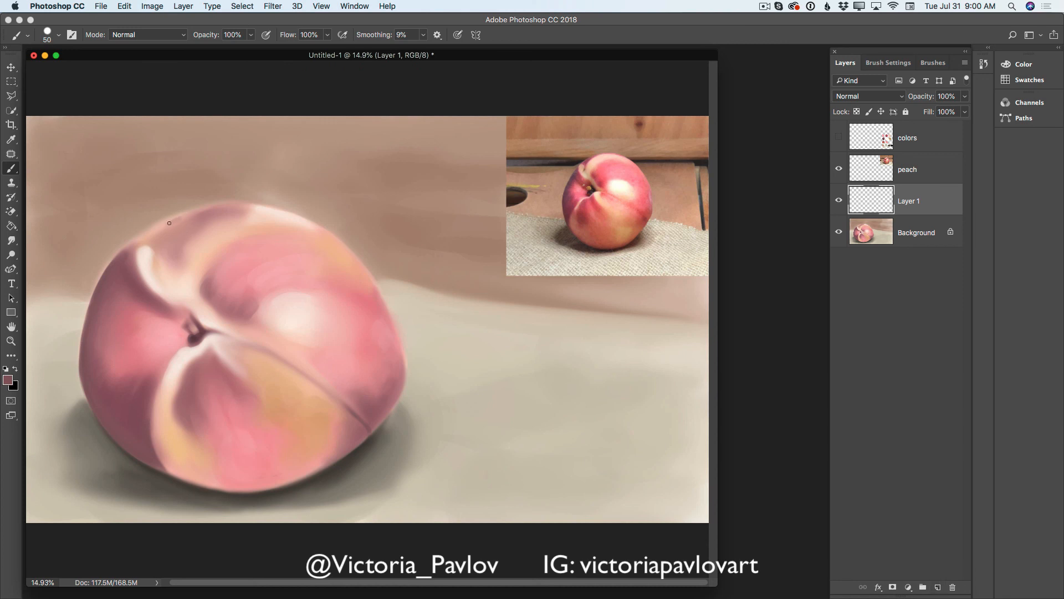
pyautogui.moveTo(196, 211); pyautogui.dragTo(166, 222)
pyautogui.moveTo(243, 206)
pyautogui.mouseDown()
pyautogui.moveTo(171, 217)
pyautogui.moveTo(136, 241)
pyautogui.mouseUp()
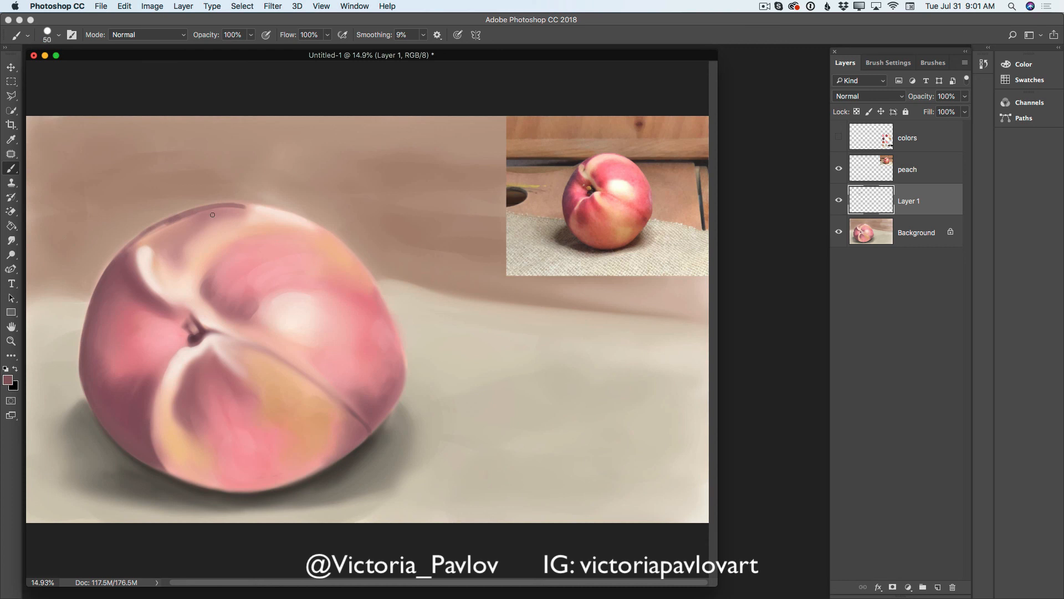
pyautogui.moveTo(185, 232)
pyautogui.mouseDown()
pyautogui.moveTo(178, 260)
pyautogui.moveTo(165, 232)
pyautogui.moveTo(176, 221)
pyautogui.moveTo(206, 212)
pyautogui.moveTo(161, 231)
pyautogui.moveTo(244, 204)
pyautogui.moveTo(269, 214)
pyautogui.mouseUp()
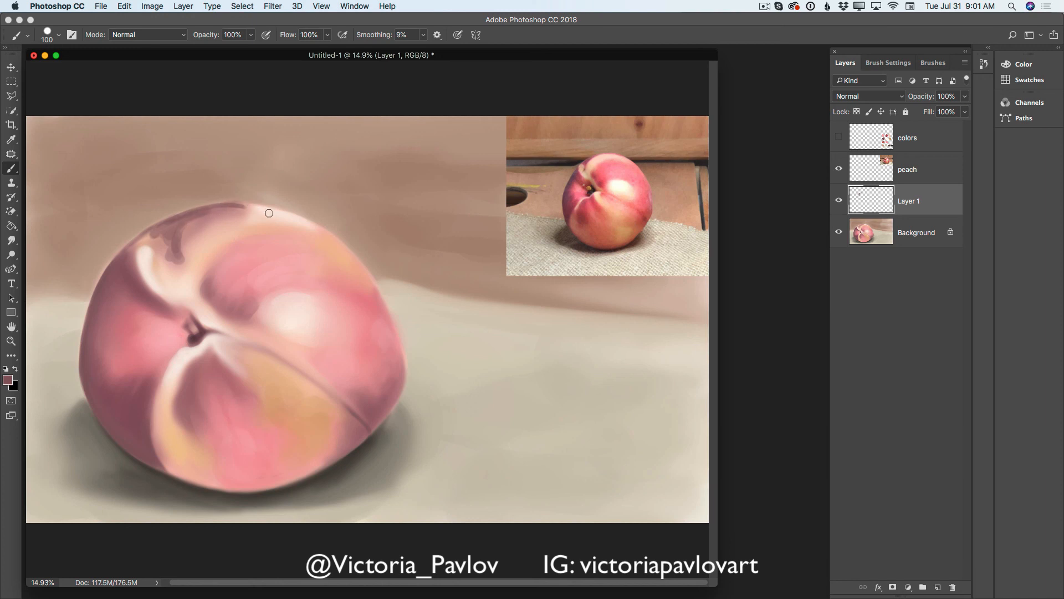
# - Merge the mauve layer down and blend its strokes into the peach's upper-left area with the 175 px Mixer Brush
pyautogui.click(965, 64)
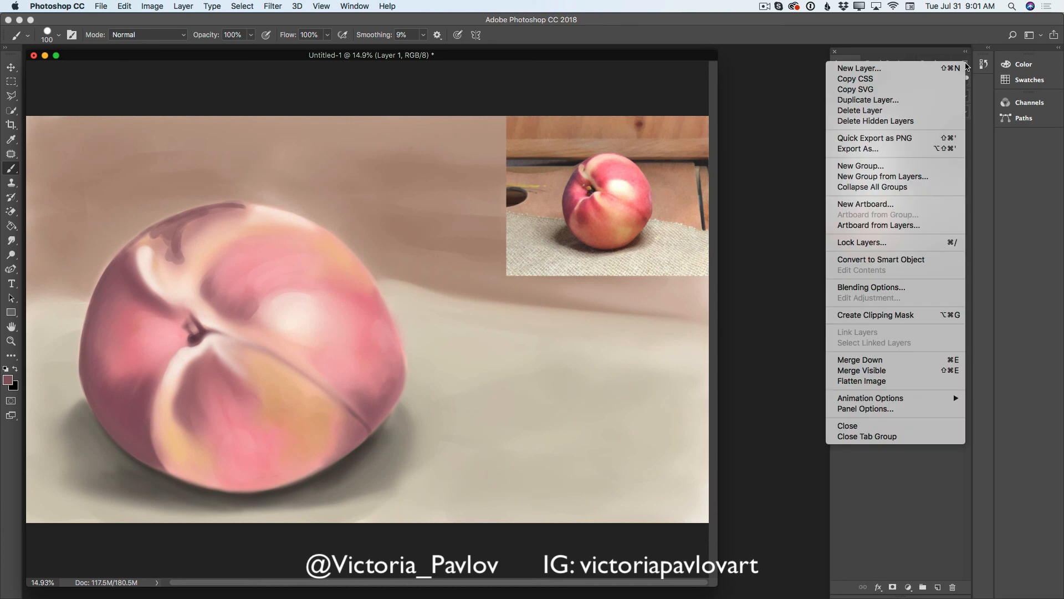
pyautogui.click(874, 358)
pyautogui.moveTo(11, 170); pyautogui.dragTo(46, 200)
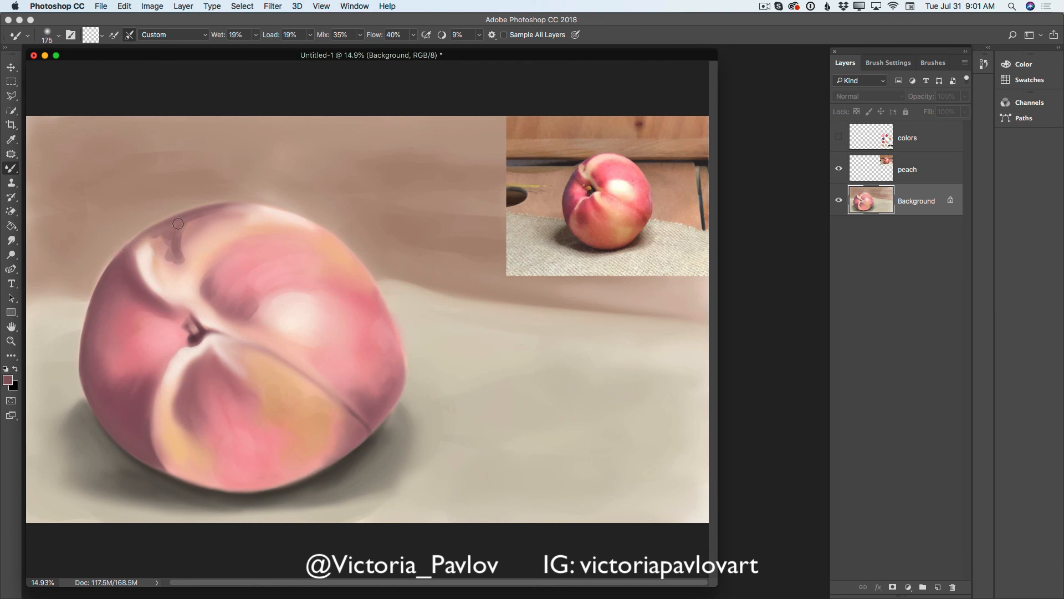
pyautogui.moveTo(152, 237)
pyautogui.mouseDown()
pyautogui.moveTo(167, 236)
pyautogui.moveTo(157, 256)
pyautogui.mouseUp()
pyautogui.rightClick(146, 252)
pyautogui.click(146, 251)
pyautogui.moveTo(181, 210); pyautogui.dragTo(180, 258)
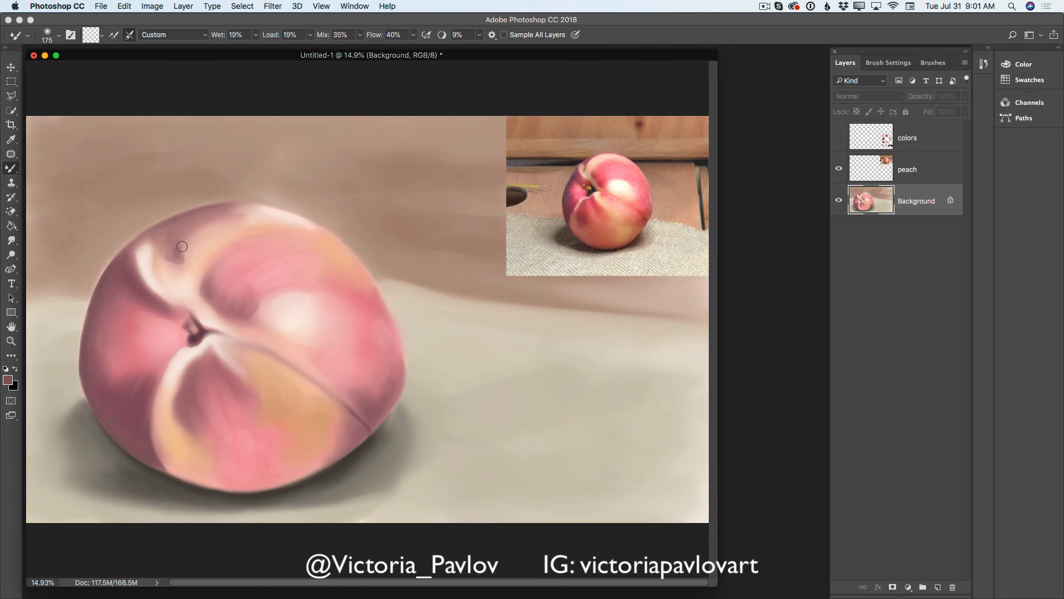
pyautogui.moveTo(182, 247)
pyautogui.mouseDown()
pyautogui.moveTo(175, 273)
pyautogui.moveTo(175, 249)
pyautogui.moveTo(168, 271)
pyautogui.moveTo(173, 244)
pyautogui.moveTo(184, 238)
pyautogui.moveTo(170, 271)
pyautogui.moveTo(223, 228)
pyautogui.moveTo(192, 236)
pyautogui.moveTo(198, 246)
pyautogui.moveTo(224, 215)
pyautogui.moveTo(205, 236)
pyautogui.moveTo(259, 221)
pyautogui.mouseUp()
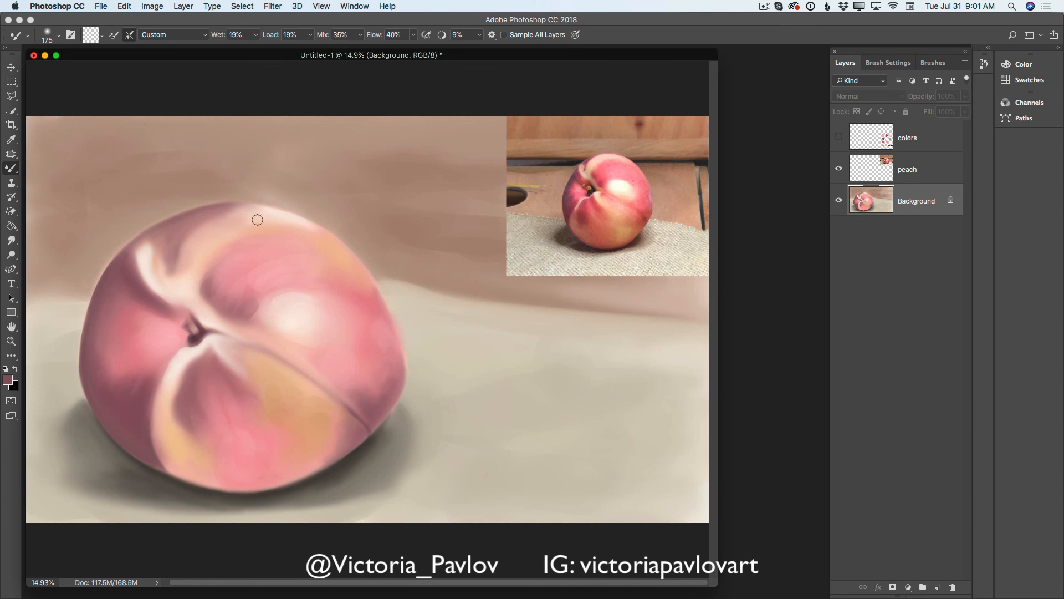
pyautogui.moveTo(232, 213)
pyautogui.mouseDown()
pyautogui.moveTo(202, 266)
pyautogui.moveTo(251, 218)
pyautogui.moveTo(212, 242)
pyautogui.moveTo(239, 213)
pyautogui.moveTo(217, 239)
pyautogui.moveTo(225, 213)
pyautogui.moveTo(198, 252)
pyautogui.moveTo(221, 223)
pyautogui.moveTo(203, 247)
pyautogui.moveTo(191, 228)
pyautogui.moveTo(211, 233)
pyautogui.moveTo(174, 255)
pyautogui.moveTo(211, 224)
pyautogui.moveTo(186, 245)
pyautogui.moveTo(202, 235)
pyautogui.moveTo(191, 241)
pyautogui.moveTo(195, 222)
pyautogui.moveTo(214, 221)
pyautogui.moveTo(184, 243)
pyautogui.moveTo(203, 219)
pyautogui.moveTo(205, 236)
pyautogui.moveTo(213, 219)
pyautogui.moveTo(191, 242)
pyautogui.moveTo(208, 219)
pyautogui.moveTo(183, 237)
pyautogui.moveTo(196, 228)
pyautogui.moveTo(178, 270)
pyautogui.mouseUp()
pyautogui.moveTo(268, 215)
pyautogui.mouseDown()
pyautogui.moveTo(207, 237)
pyautogui.moveTo(251, 209)
pyautogui.moveTo(181, 240)
pyautogui.moveTo(193, 227)
pyautogui.moveTo(166, 276)
pyautogui.moveTo(174, 270)
pyautogui.moveTo(176, 284)
pyautogui.moveTo(161, 261)
pyautogui.mouseUp()
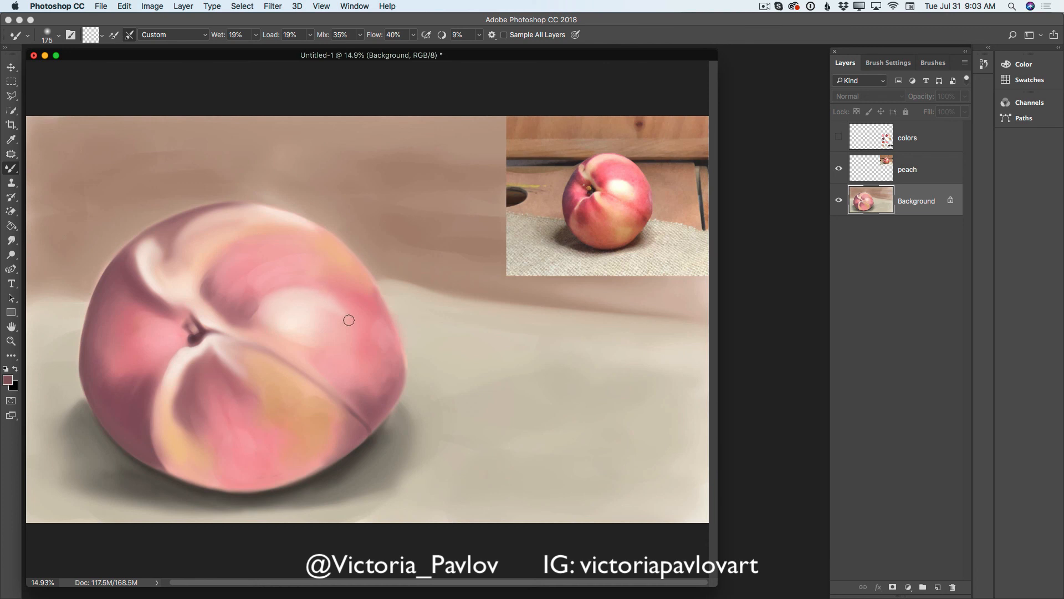
# - Soften the peach's large highlight and the color patches on its lower lobe with the Mixer Brush at 400 px
pyautogui.press(']')
pyautogui.press(']')
pyautogui.press(']')
pyautogui.press(']')
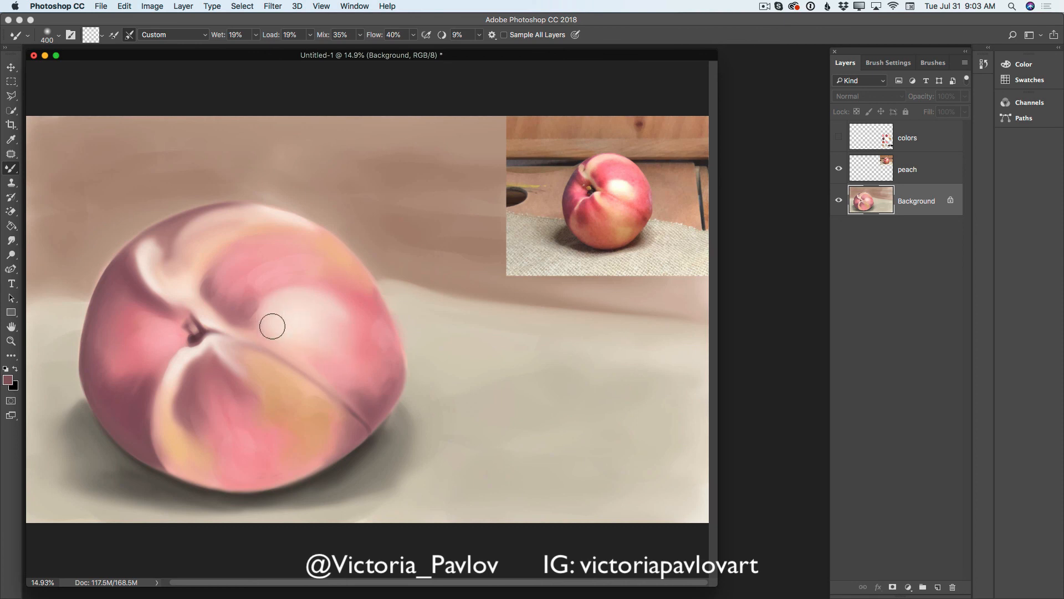
pyautogui.moveTo(241, 318)
pyautogui.mouseDown()
pyautogui.moveTo(273, 304)
pyautogui.moveTo(280, 334)
pyautogui.moveTo(321, 342)
pyautogui.moveTo(351, 331)
pyautogui.mouseUp()
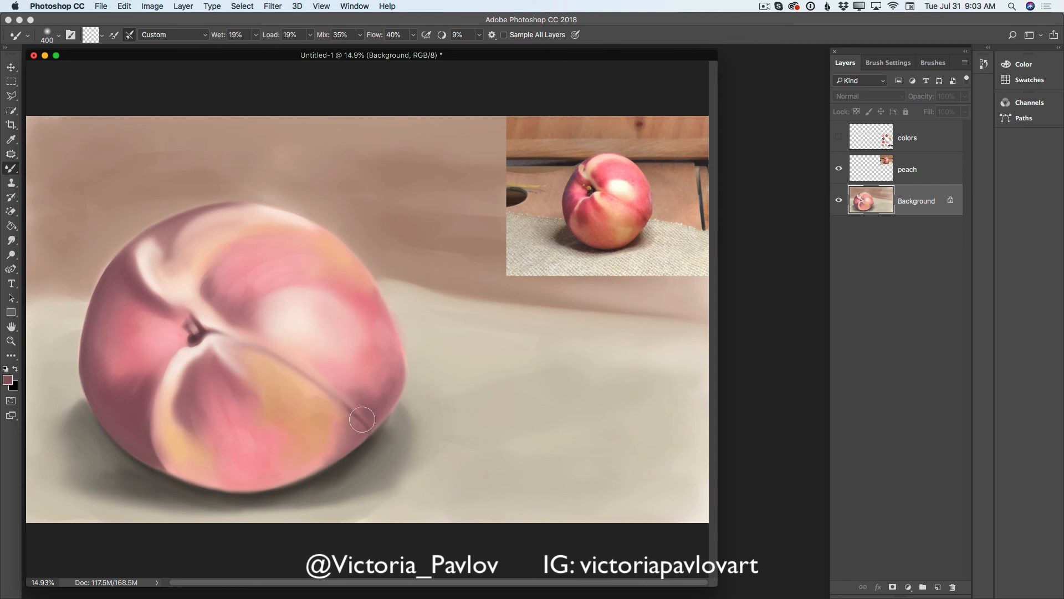
pyautogui.moveTo(239, 395)
pyautogui.mouseDown()
pyautogui.moveTo(202, 397)
pyautogui.moveTo(200, 419)
pyautogui.moveTo(198, 380)
pyautogui.moveTo(219, 442)
pyautogui.mouseUp()
pyautogui.moveTo(214, 372); pyautogui.dragTo(277, 447)
# - Hide the peach reference layer and blend the pink area left of the stem, reducing the Mixer Brush to 200 px
pyautogui.click(839, 169)
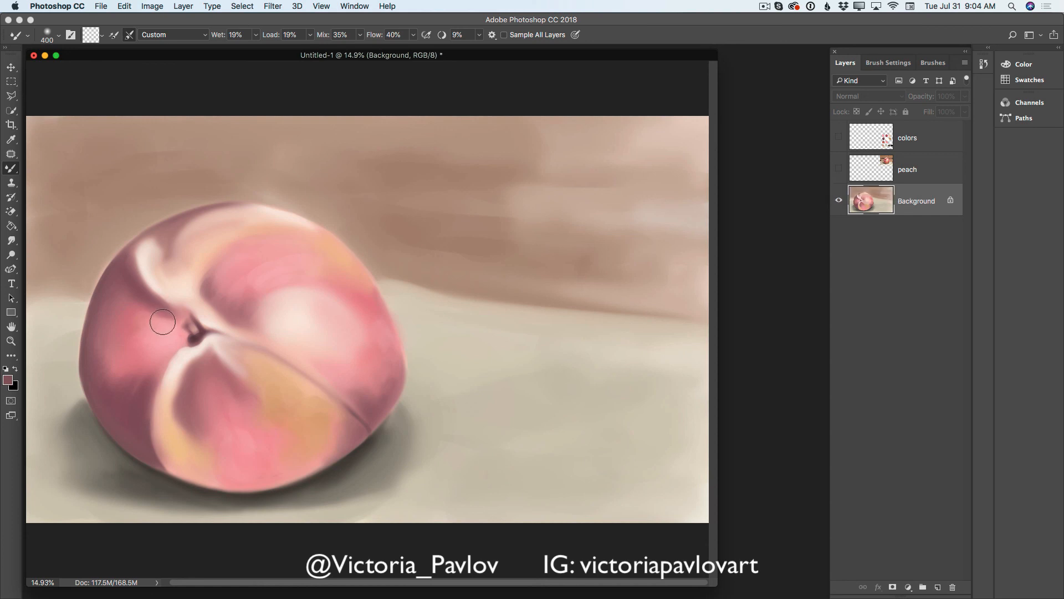
pyautogui.moveTo(167, 316)
pyautogui.mouseDown()
pyautogui.moveTo(134, 320)
pyautogui.moveTo(174, 335)
pyautogui.mouseUp()
pyautogui.press('[')
pyautogui.press('[')
pyautogui.press('[')
pyautogui.press('[')
pyautogui.press('[')
pyautogui.press('[')
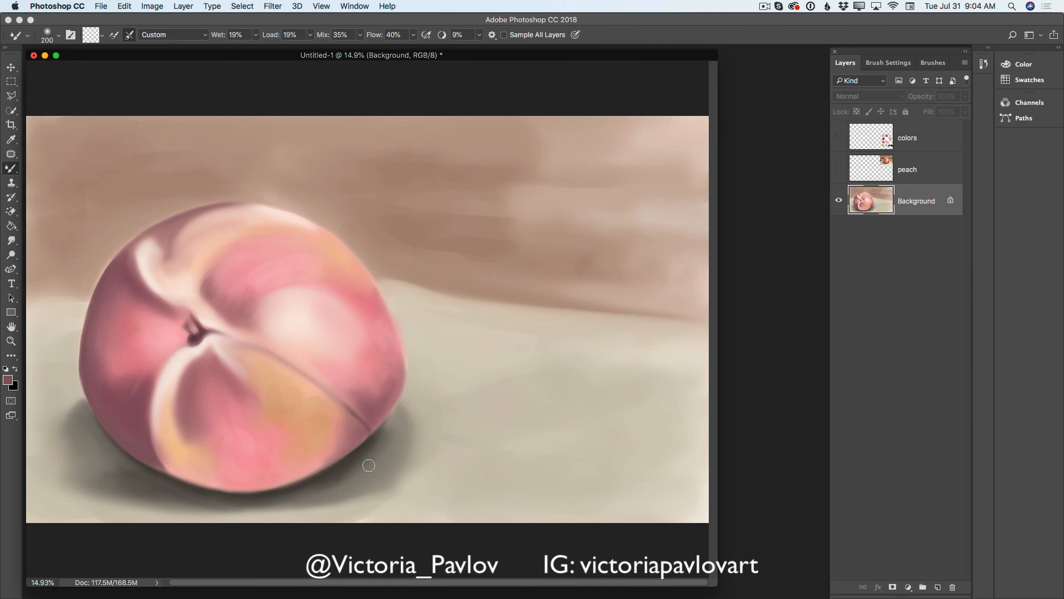
# - Delete the colors layer and the peach reference layer
pyautogui.click(924, 146)
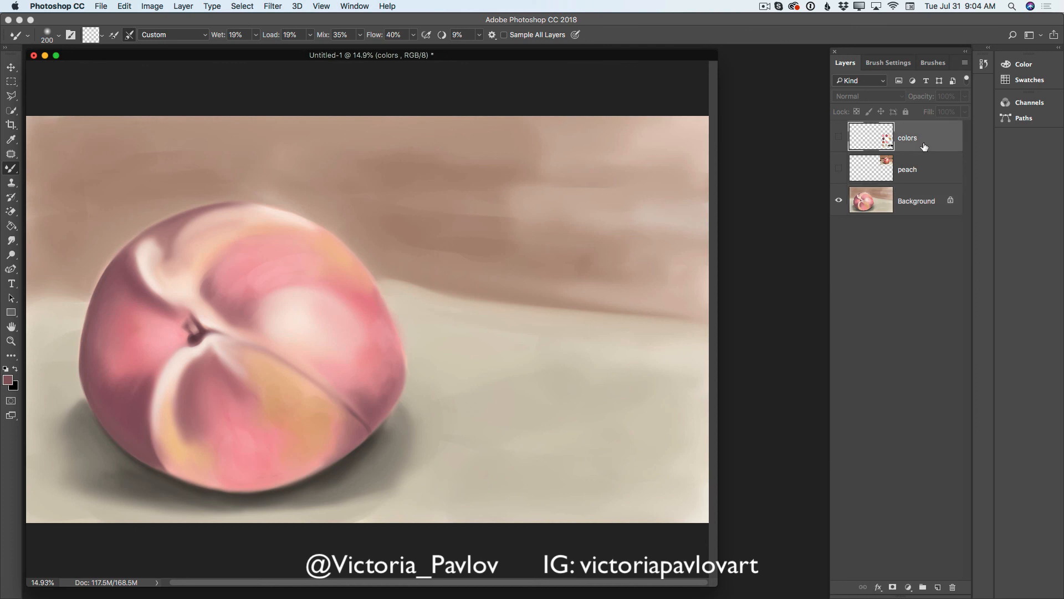
pyautogui.click(953, 586)
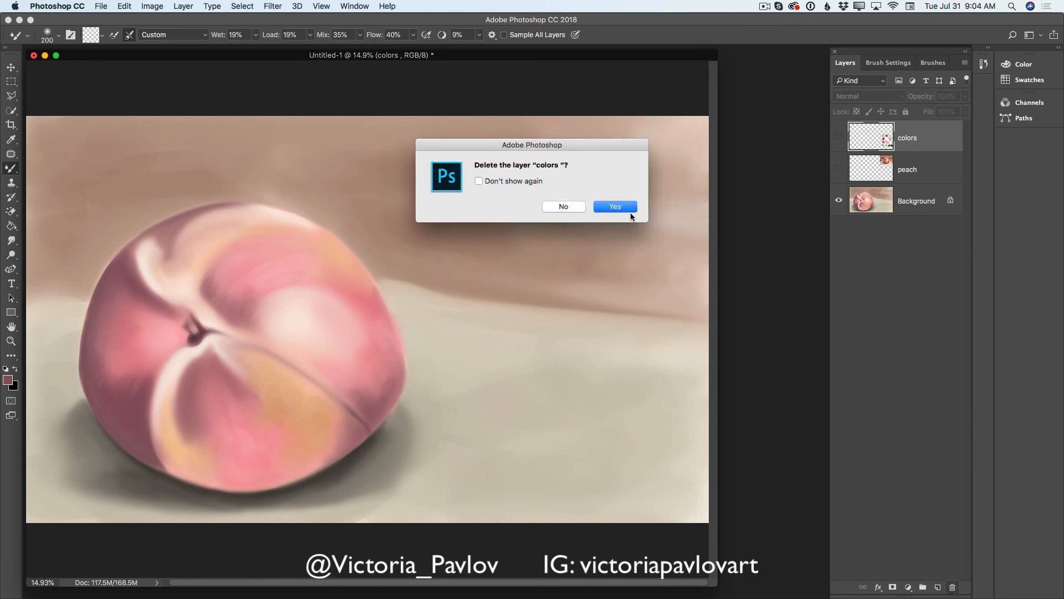
pyautogui.click(630, 205)
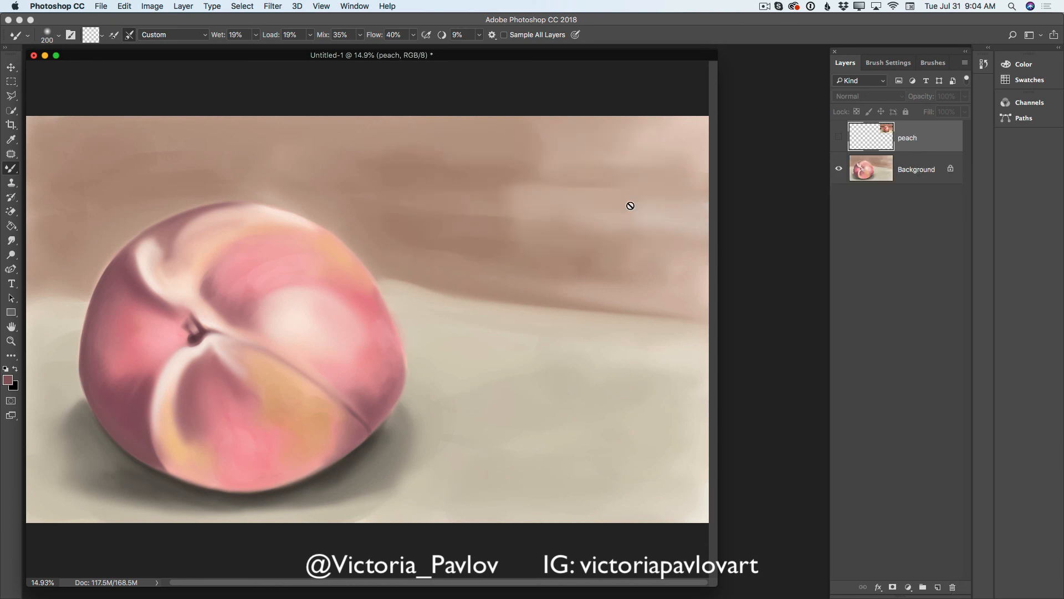
pyautogui.click(952, 587)
pyautogui.click(628, 208)
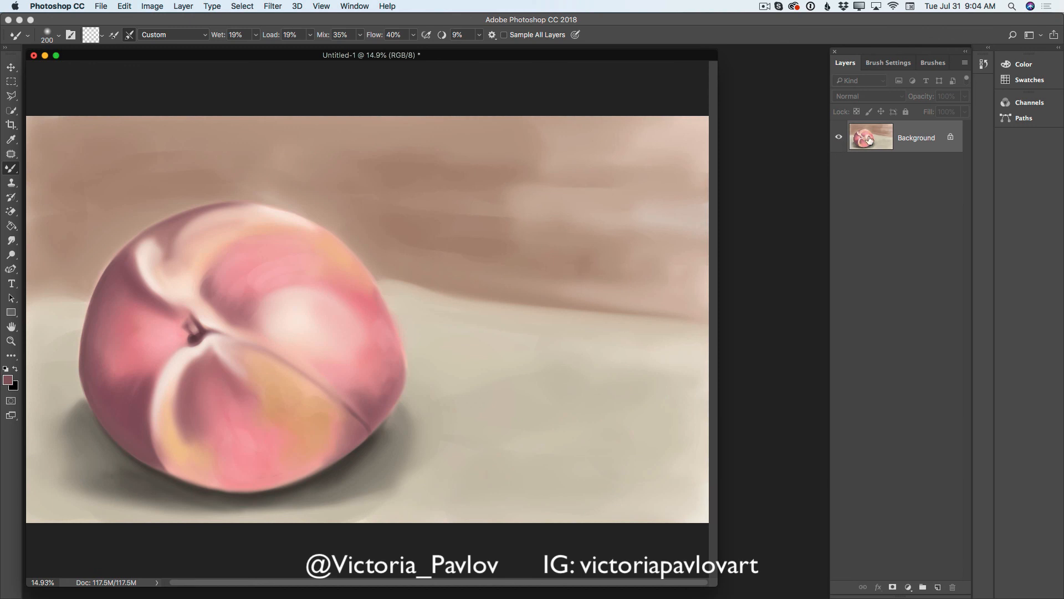
# - Unlock the Background to make it a regular layer and toggle its visibility off and on
pyautogui.click(951, 137)
pyautogui.click(836, 141)
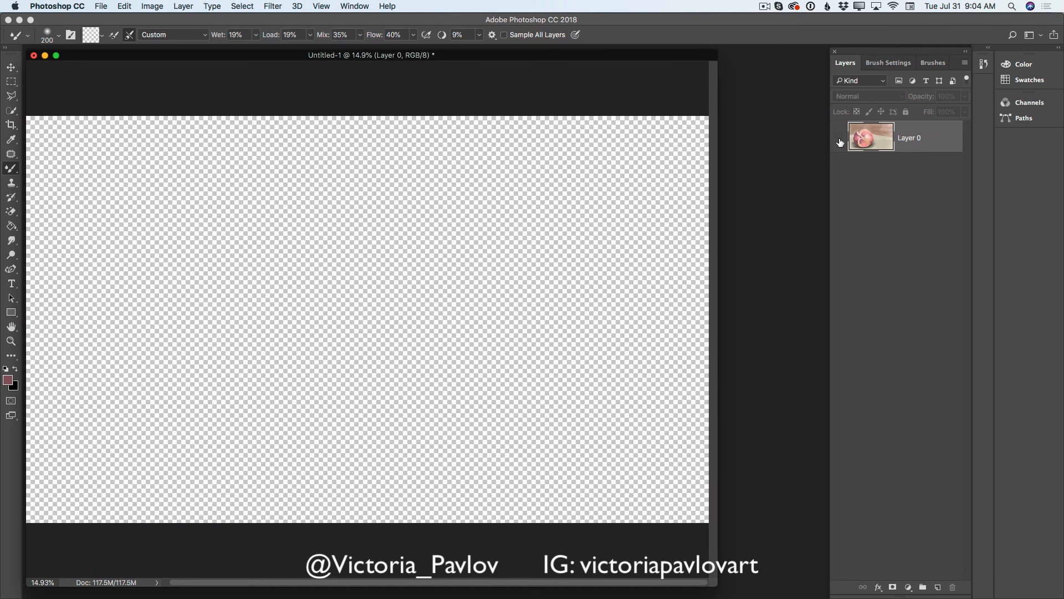
pyautogui.click(839, 143)
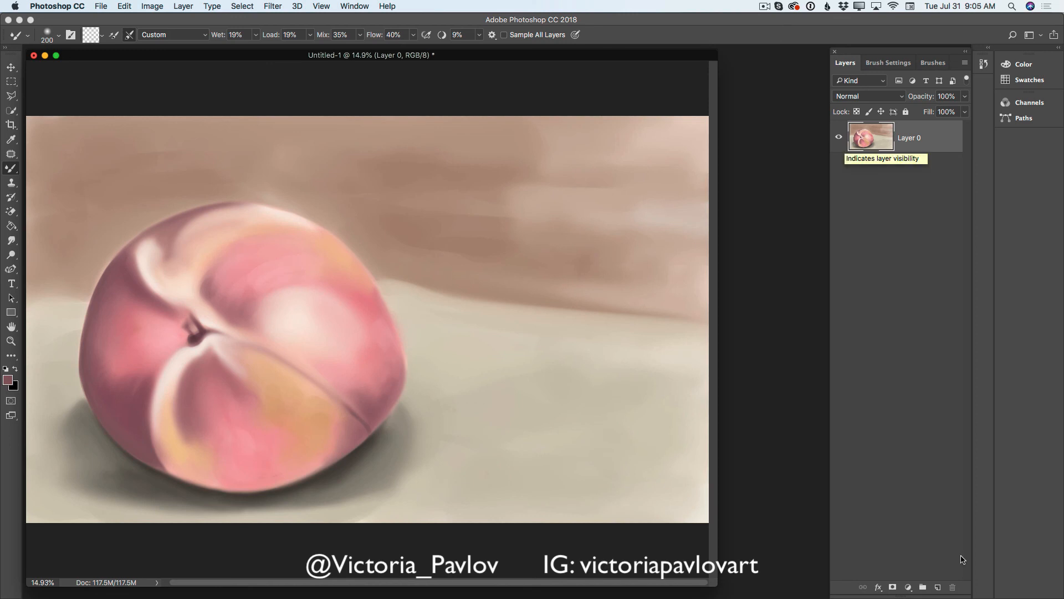
# - Sign the artist's name on the tabletop with a 45 px Brush on a new layer and lower that layer's opacity to 50%
pyautogui.click(939, 588)
pyautogui.rightClick(11, 169)
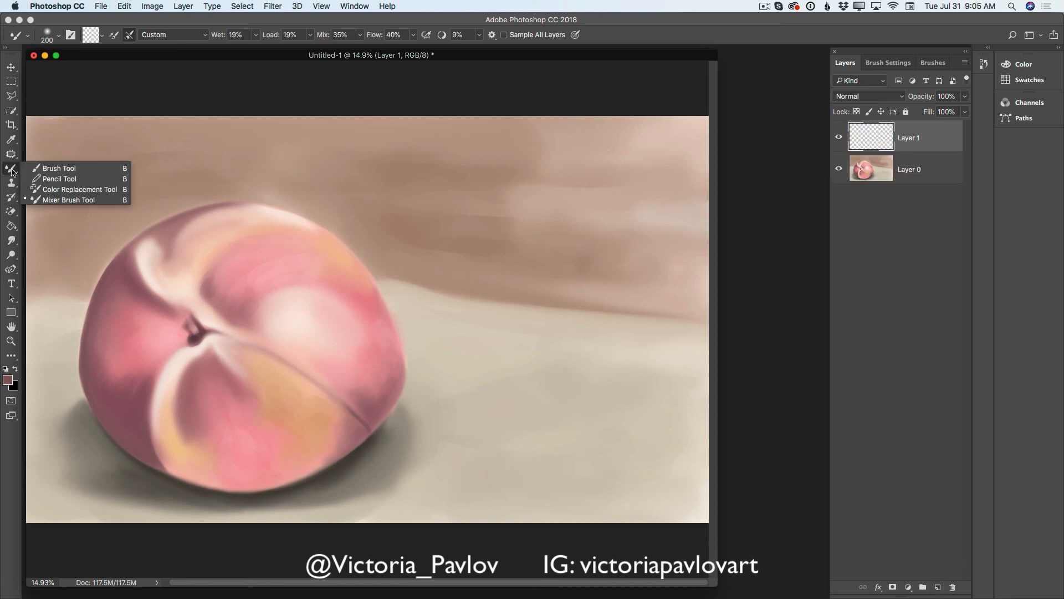
pyautogui.click(48, 169)
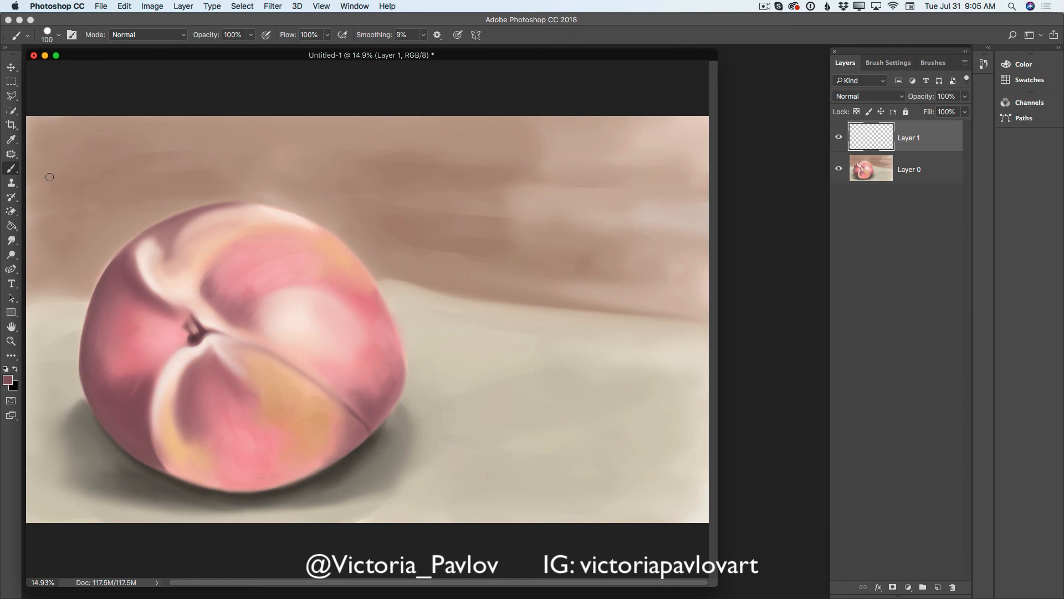
pyautogui.press('[')
pyautogui.press('[')
pyautogui.press('[')
pyautogui.moveTo(464, 452)
pyautogui.mouseDown()
pyautogui.moveTo(521, 424)
pyautogui.moveTo(538, 425)
pyautogui.moveTo(535, 448)
pyautogui.moveTo(586, 420)
pyautogui.mouseUp()
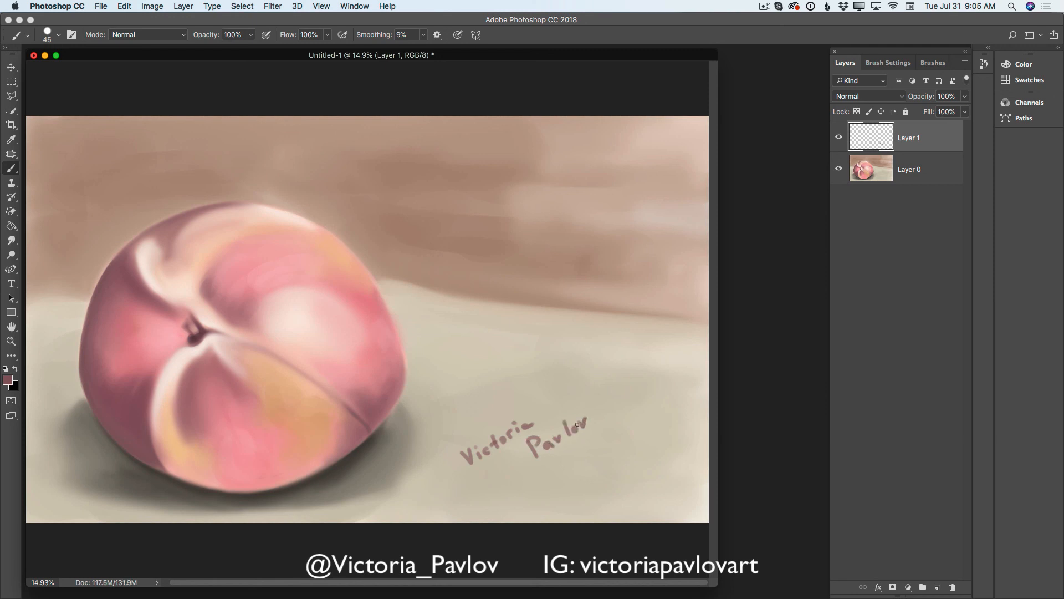
pyautogui.click(965, 95)
pyautogui.moveTo(965, 110); pyautogui.dragTo(937, 111)
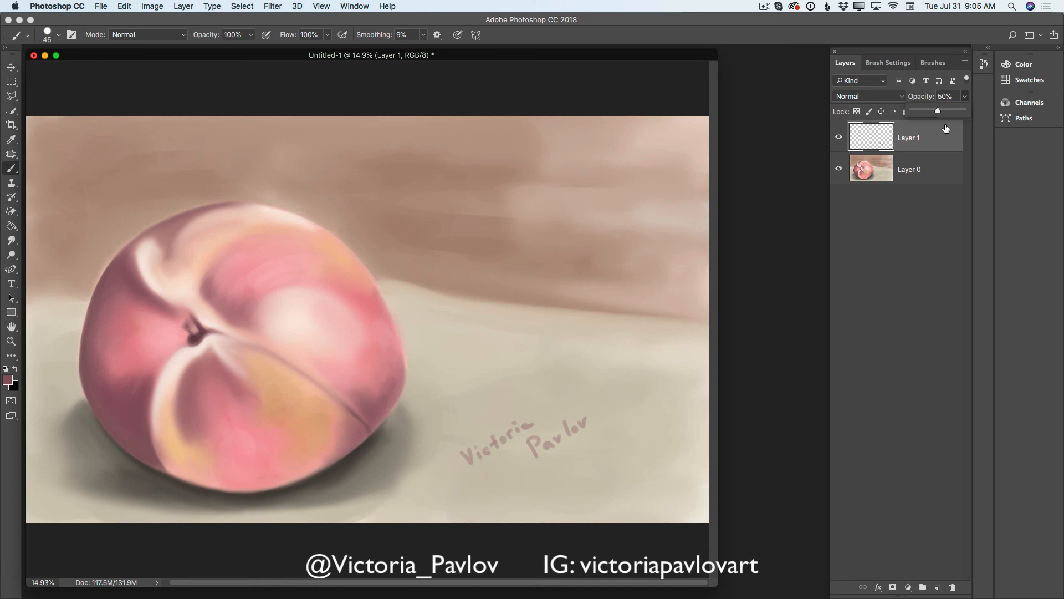